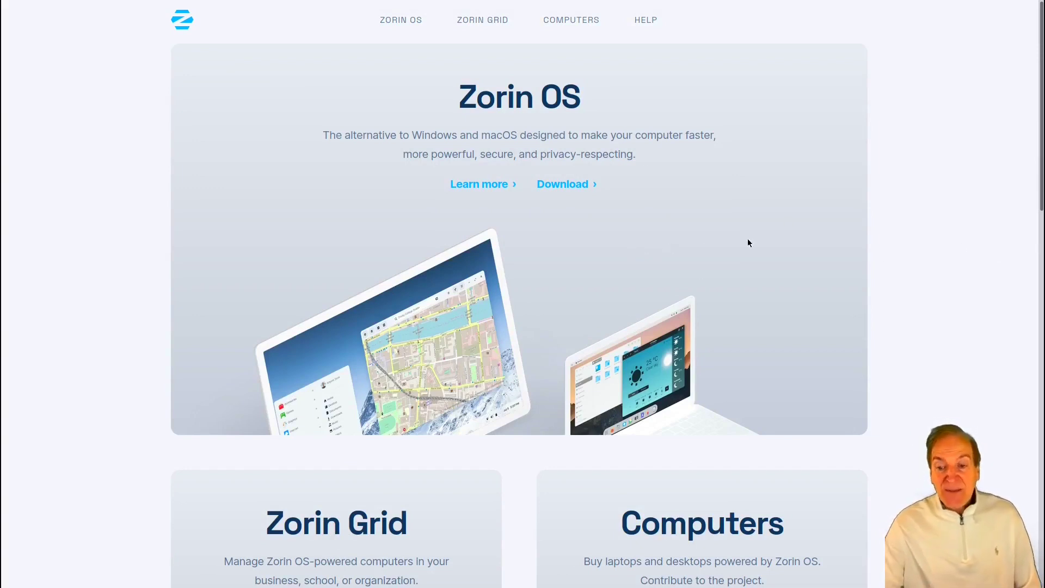
Look over the product sections on the Zorin home page and the Zorin OS overview's introduction, press quotes and desktop layouts.
scroll(836, 239, "down", 5)
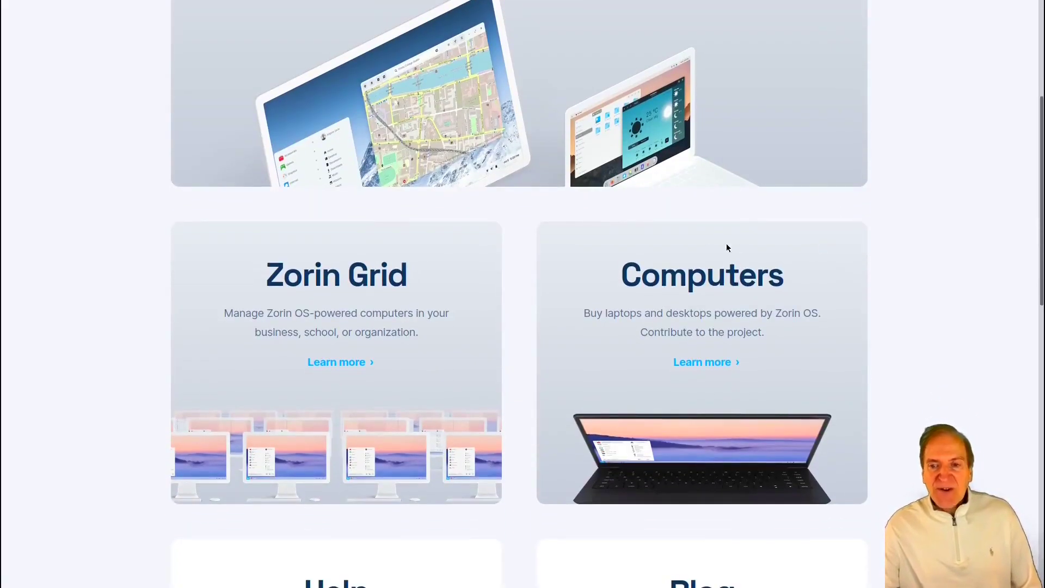
scroll(593, 310, "down", 2)
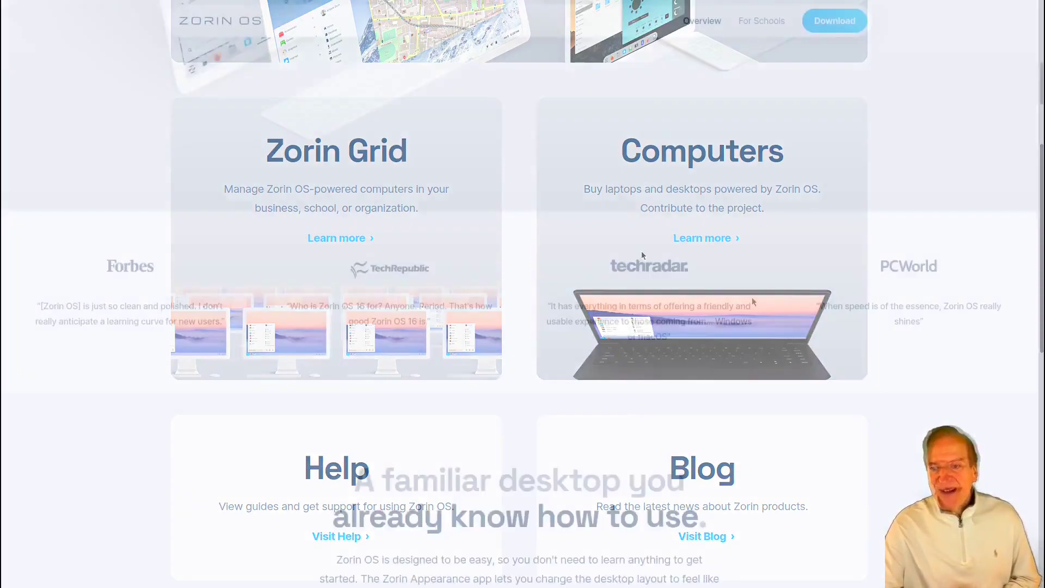
scroll(735, 295, "up", 15)
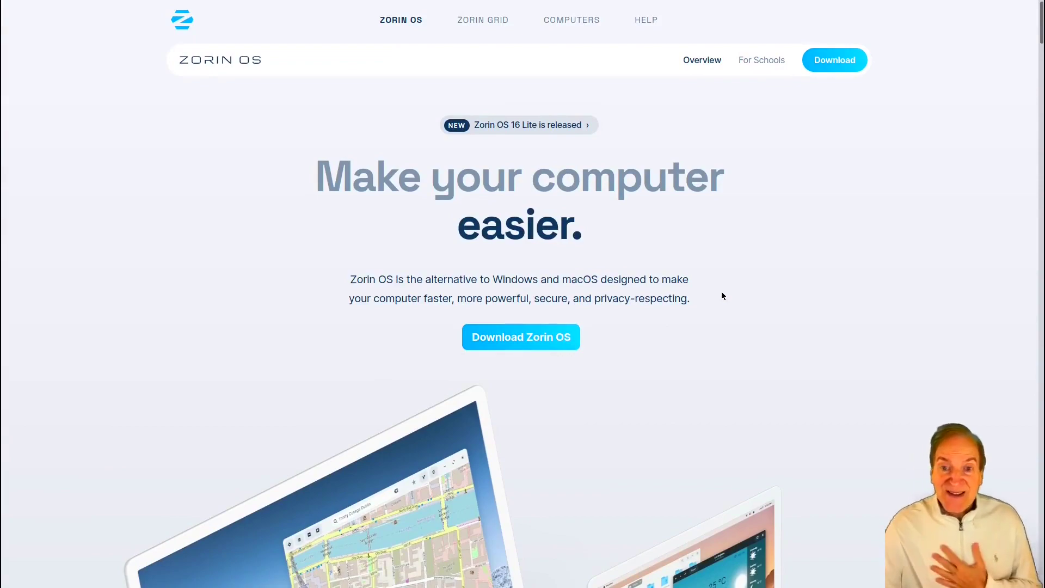
scroll(716, 293, "down", 5)
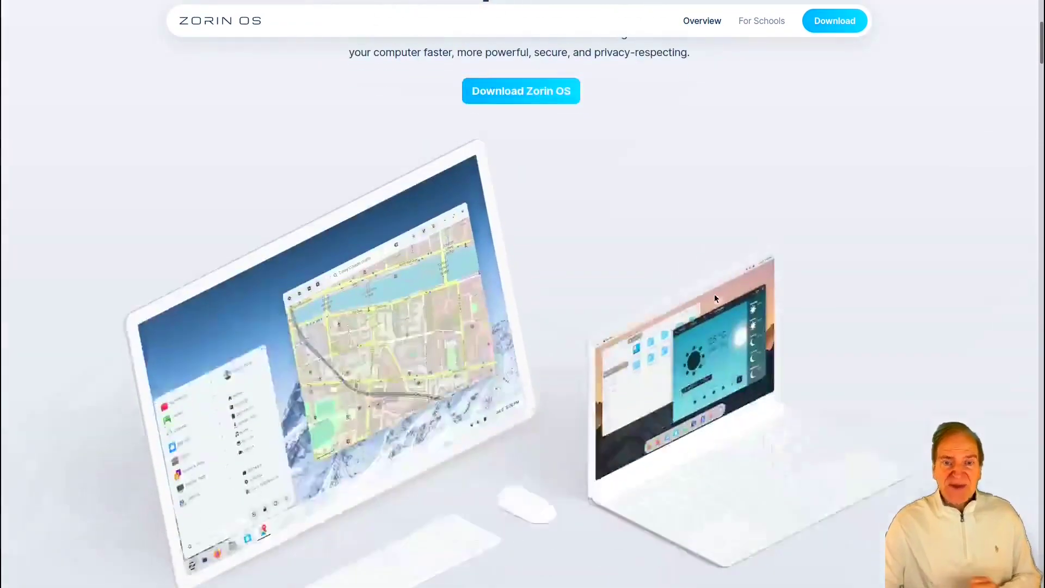
scroll(715, 295, "down", 9)
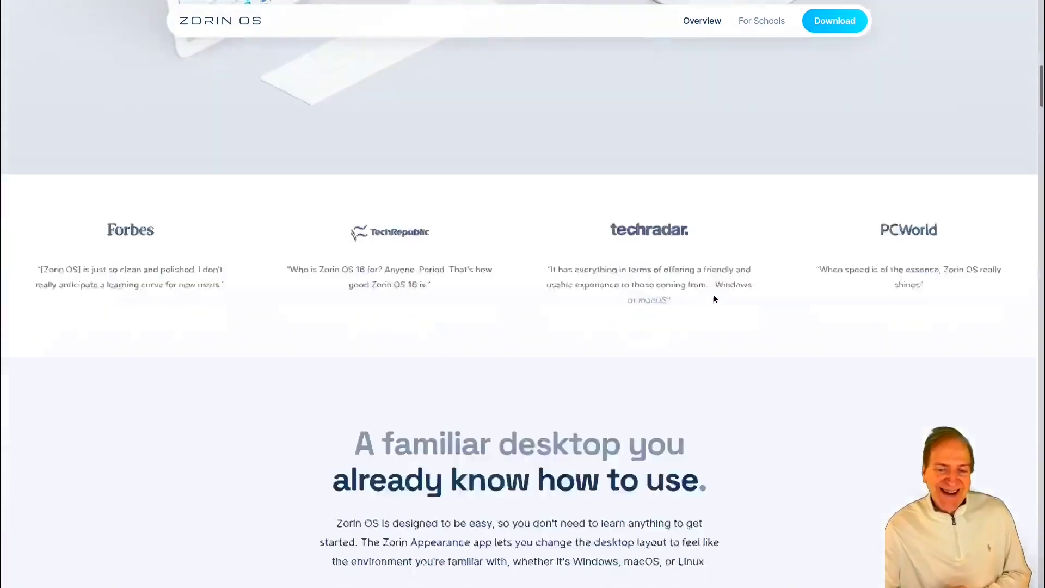
scroll(714, 298, "down", 6)
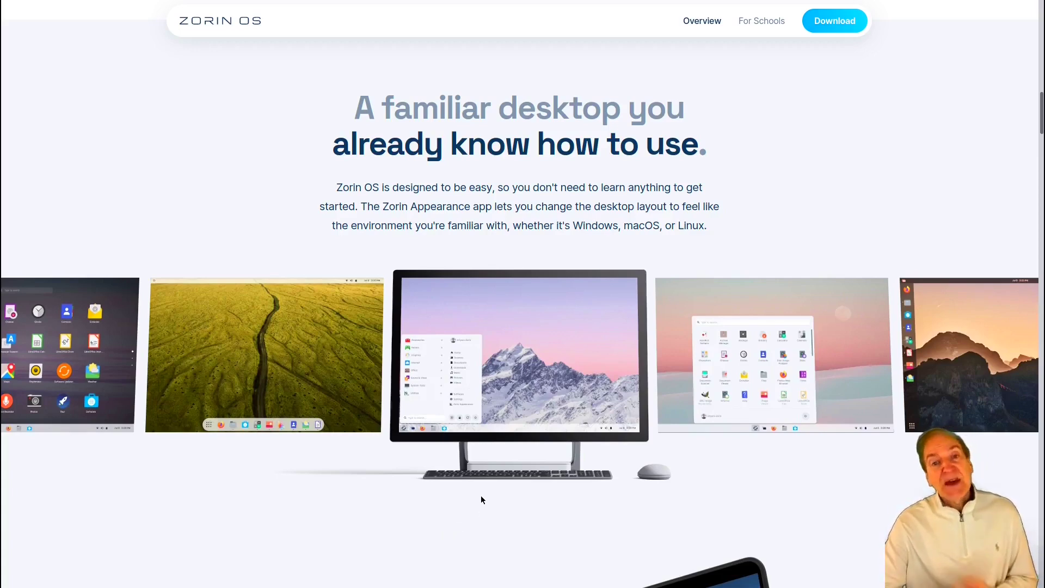
scroll(409, 519, "down", 2)
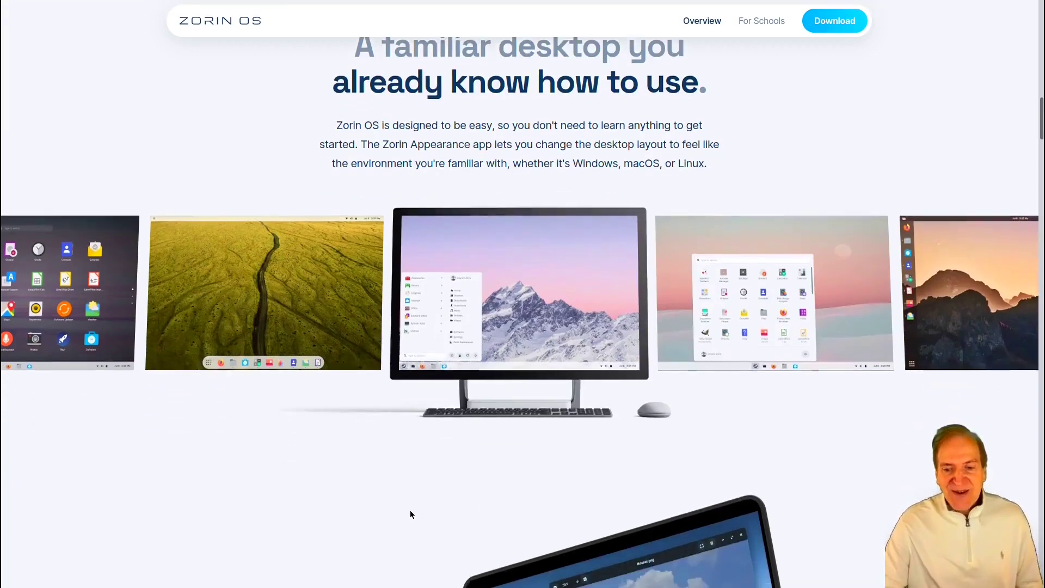
scroll(584, 338, "down", 1)
scroll(584, 338, "down", 6)
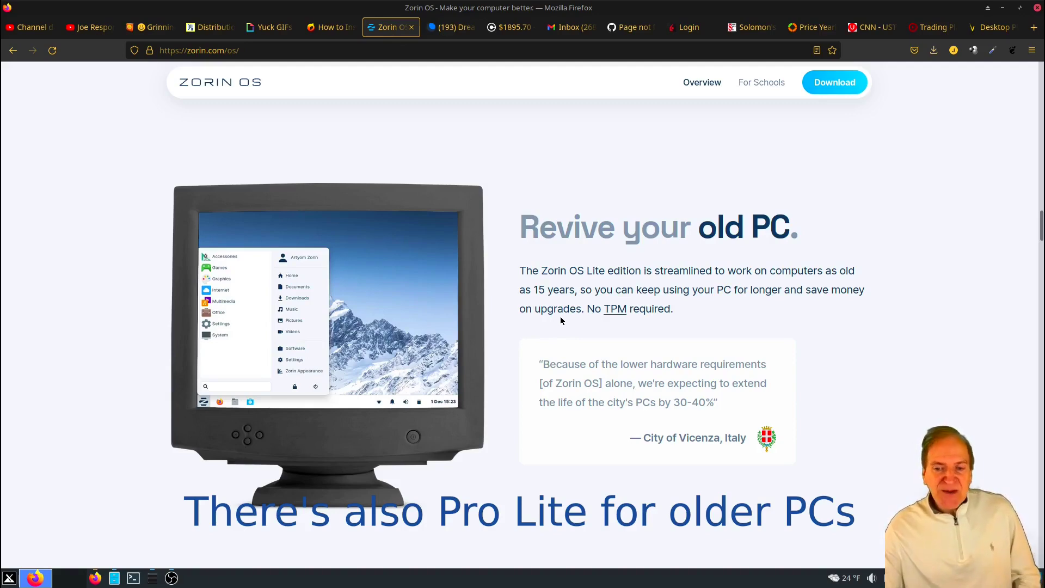
Read the Zorin OS overview's sections on reviving old PCs, reliability, security, privacy and apps.
scroll(561, 317, "down", 2)
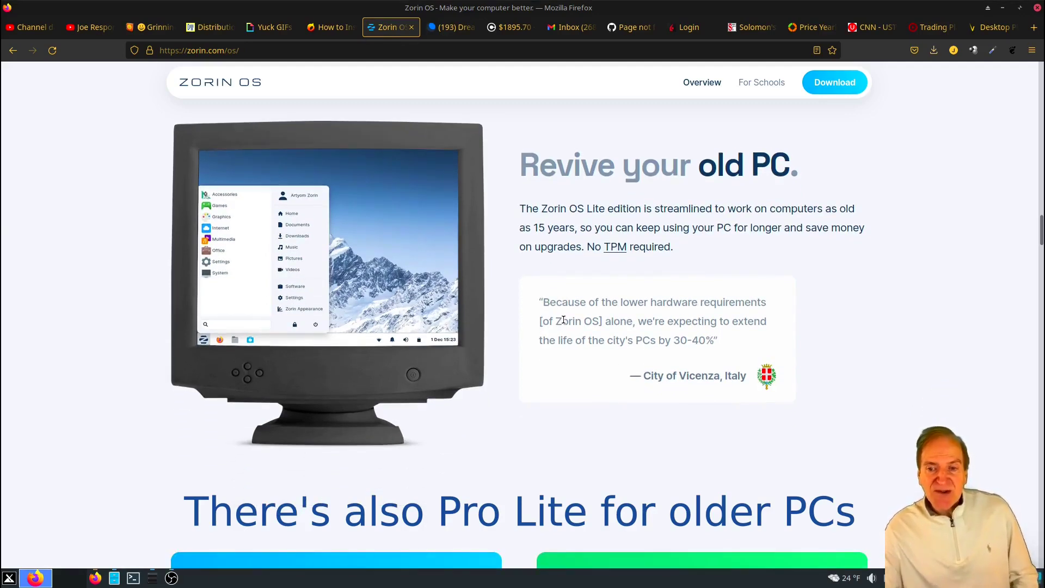
scroll(563, 321, "down", 12)
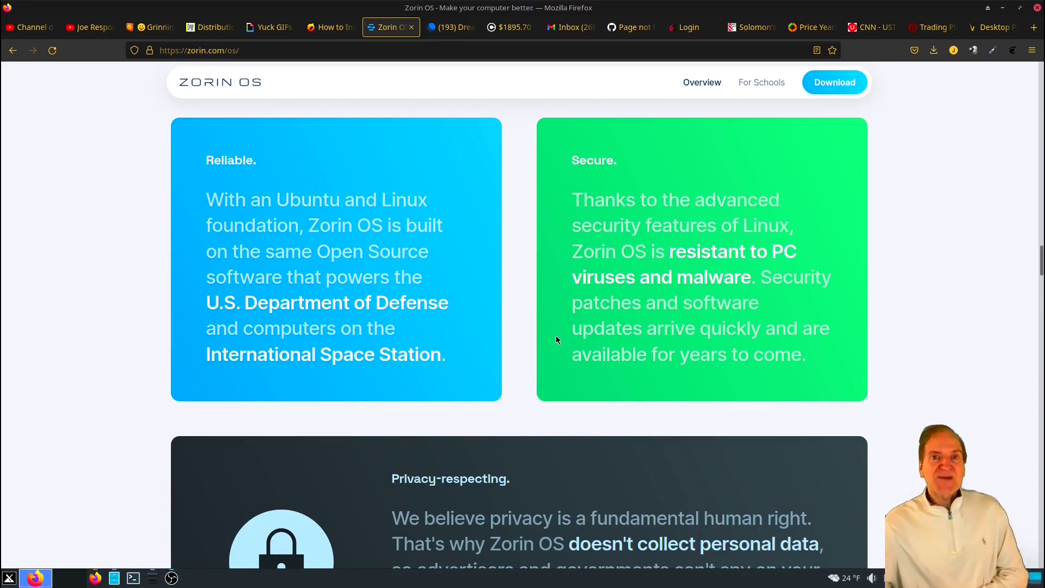
scroll(556, 339, "down", 5)
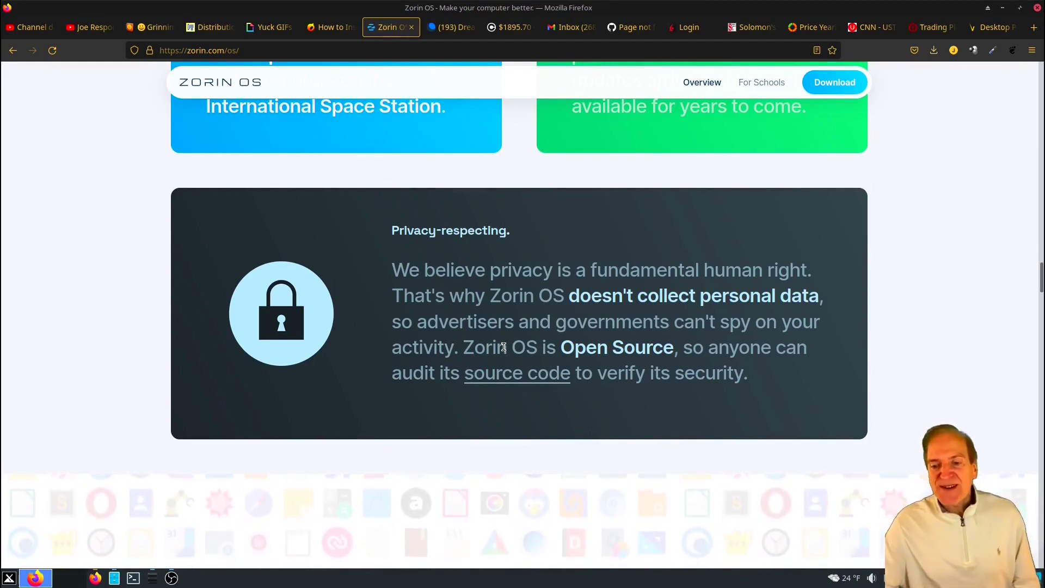
scroll(504, 348, "down", 1)
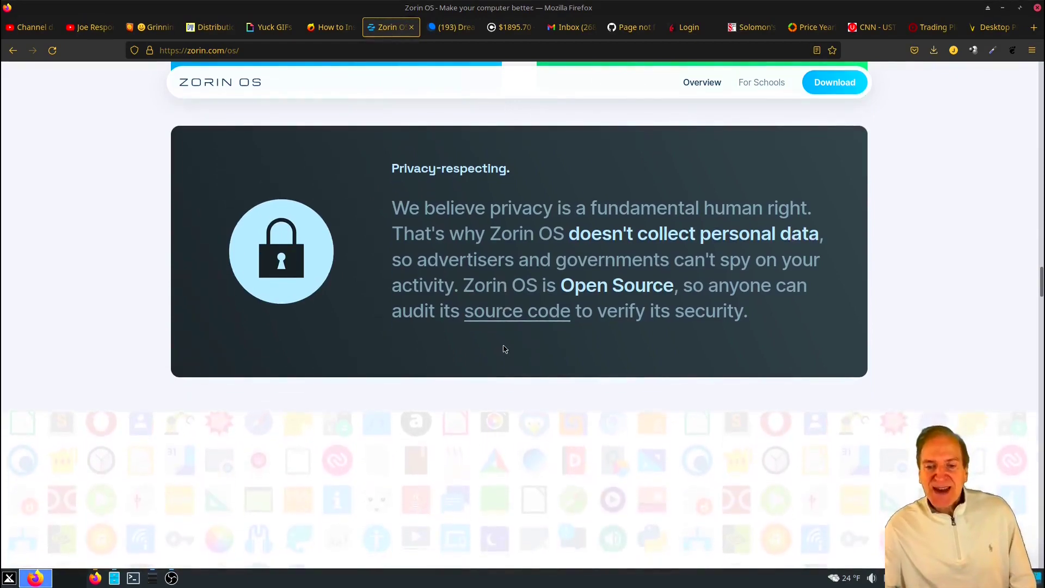
scroll(505, 348, "down", 1)
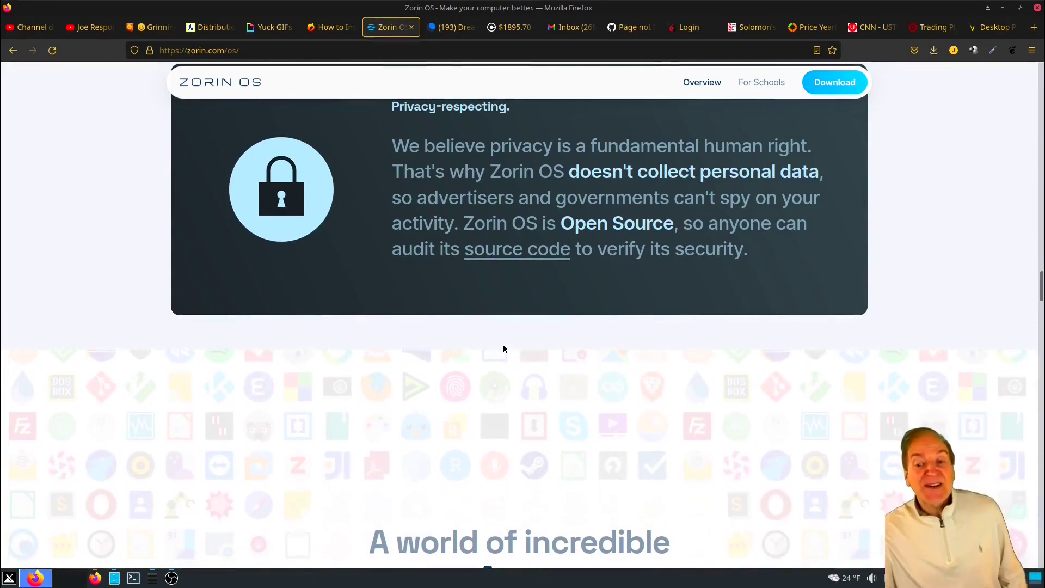
scroll(500, 344, "down", 5)
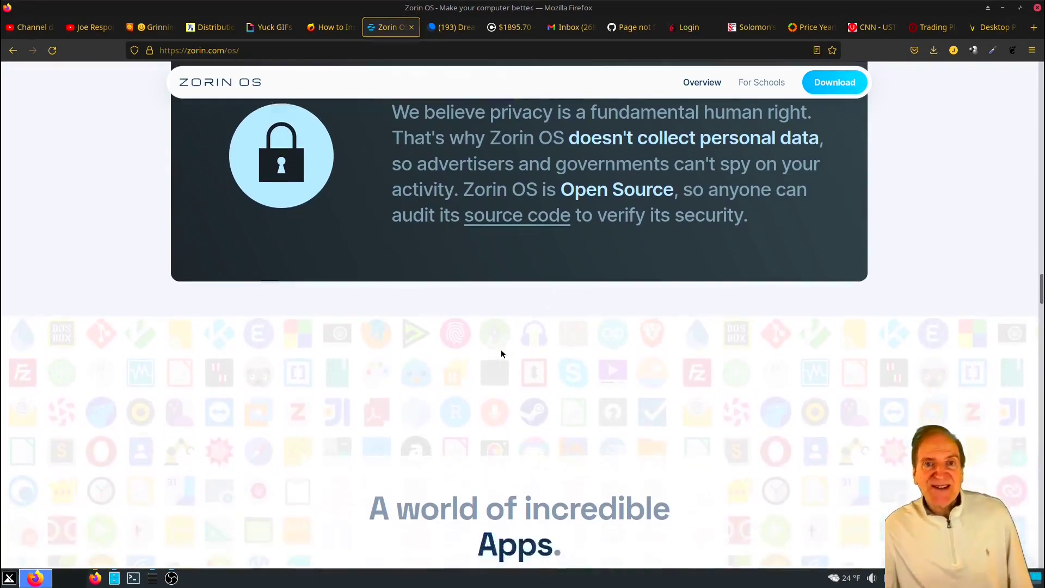
scroll(502, 350, "down", 1)
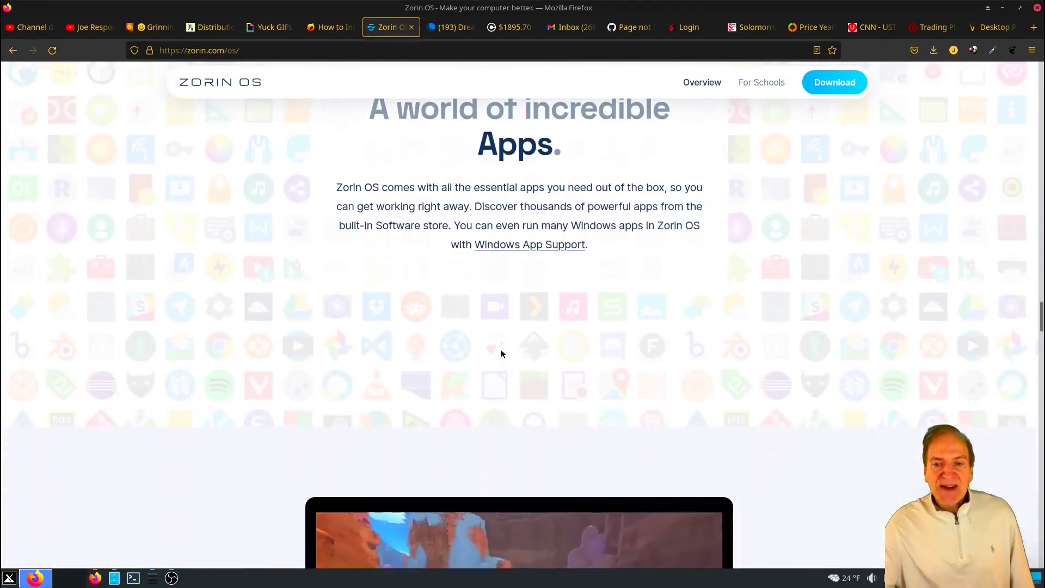
Examine the gaming section of the Zorin OS overview, including the sources games can be installed from.
scroll(501, 351, "down", 4)
scroll(502, 354, "down", 1)
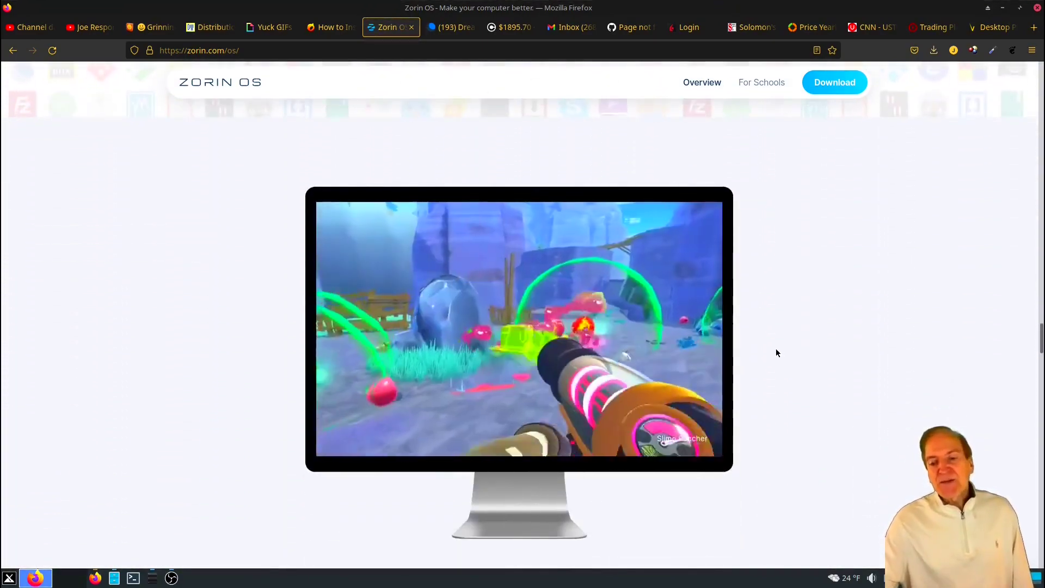
scroll(776, 354, "down", 2)
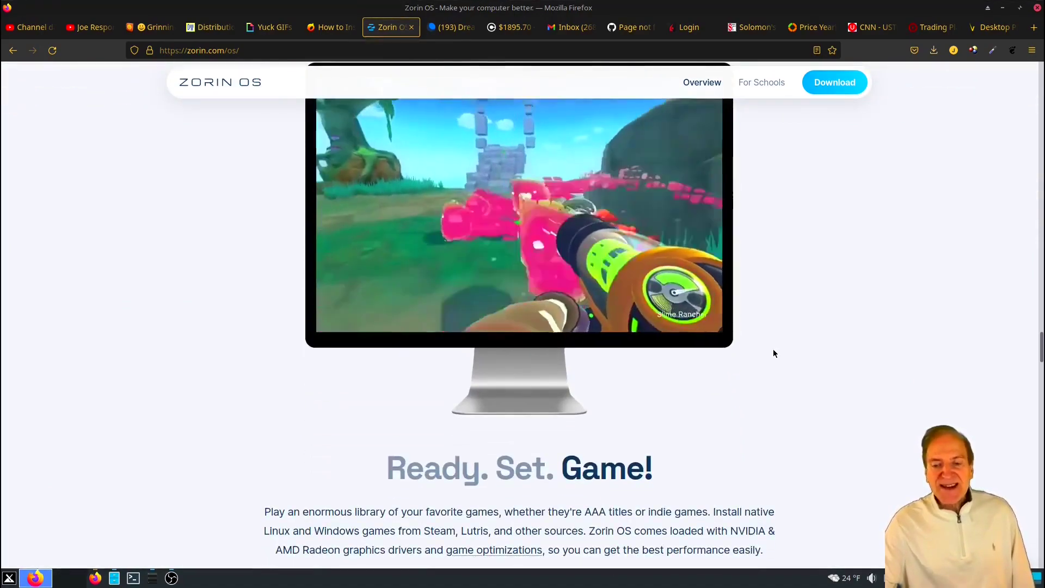
scroll(773, 353, "down", 2)
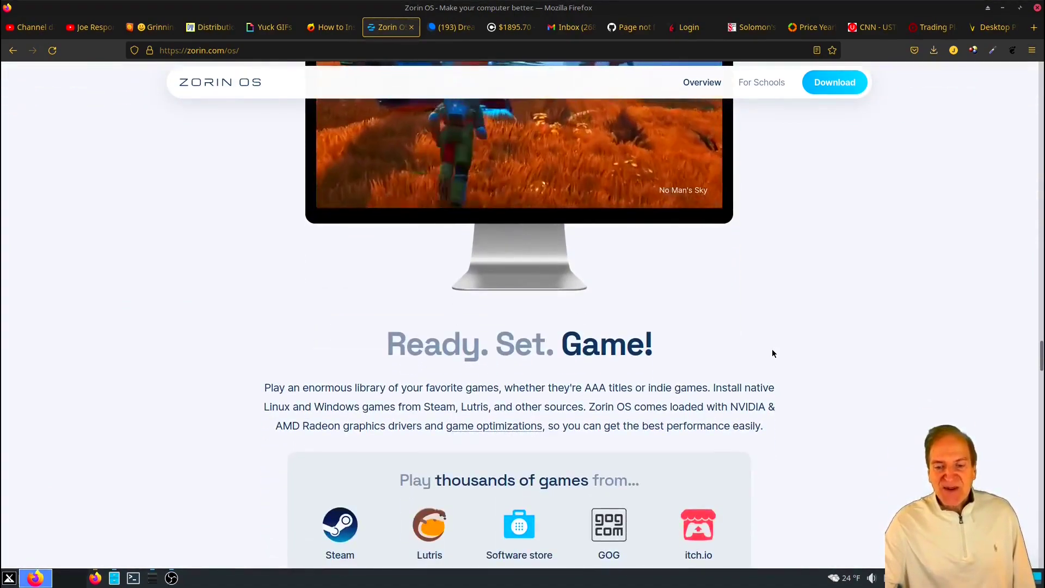
scroll(772, 352, "down", 2)
scroll(771, 353, "down", 2)
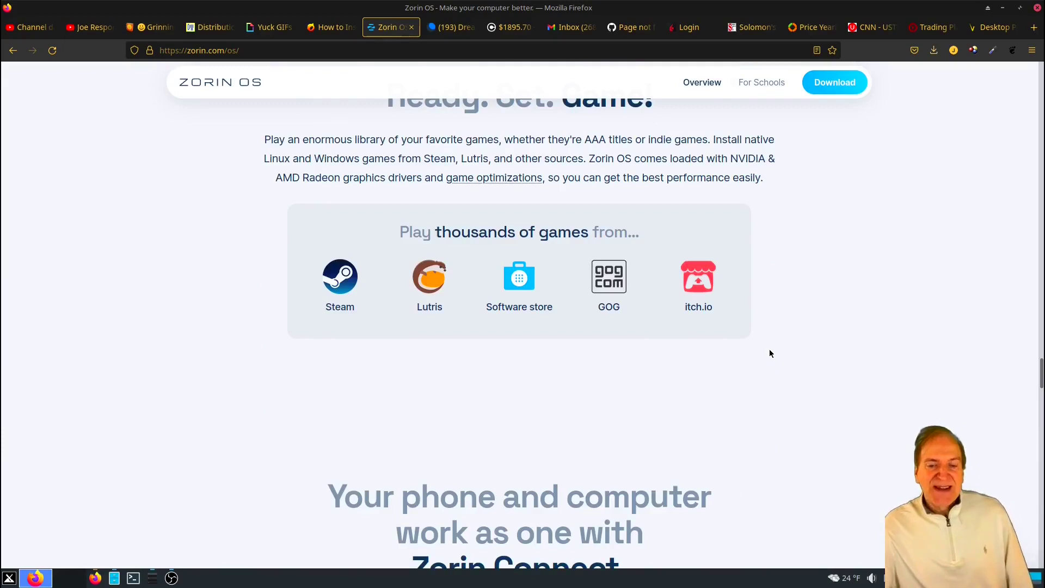
scroll(764, 353, "down", 1)
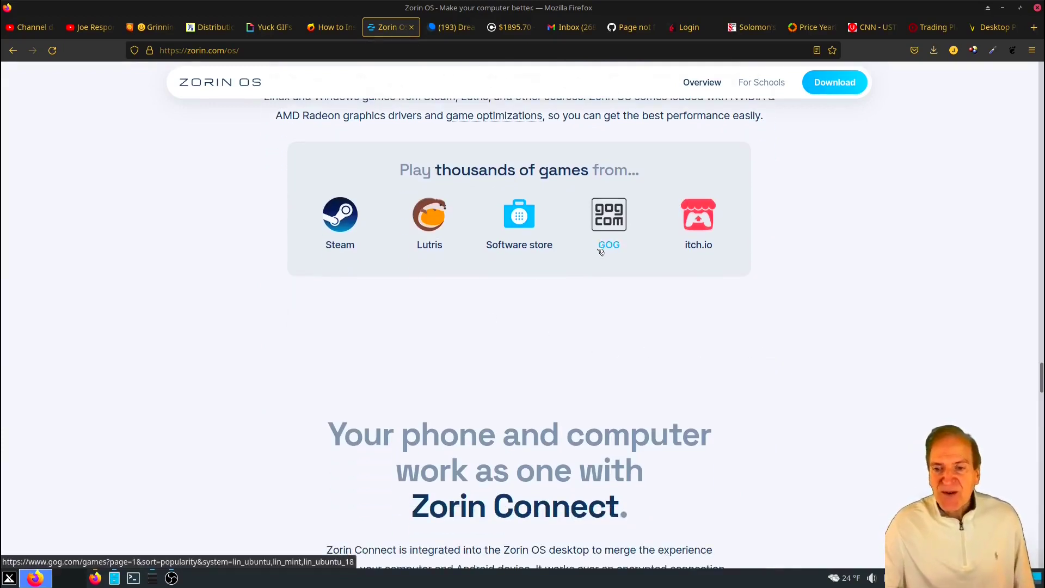
Read the overview's sections on Zorin Connect, dual boot, accessibility and compatibility with documents and files.
scroll(602, 269, "down", 8)
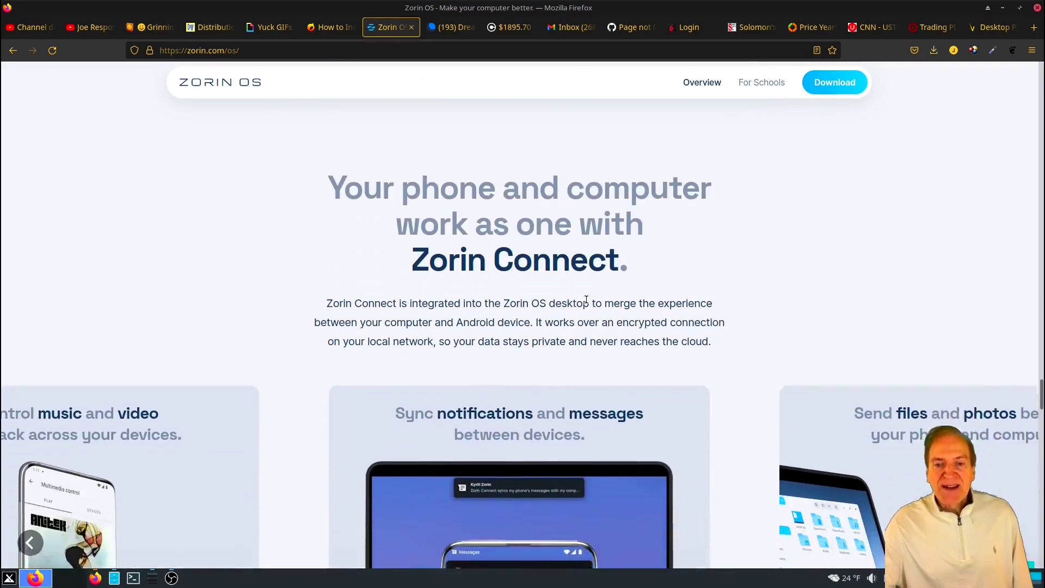
scroll(585, 298, "down", 5)
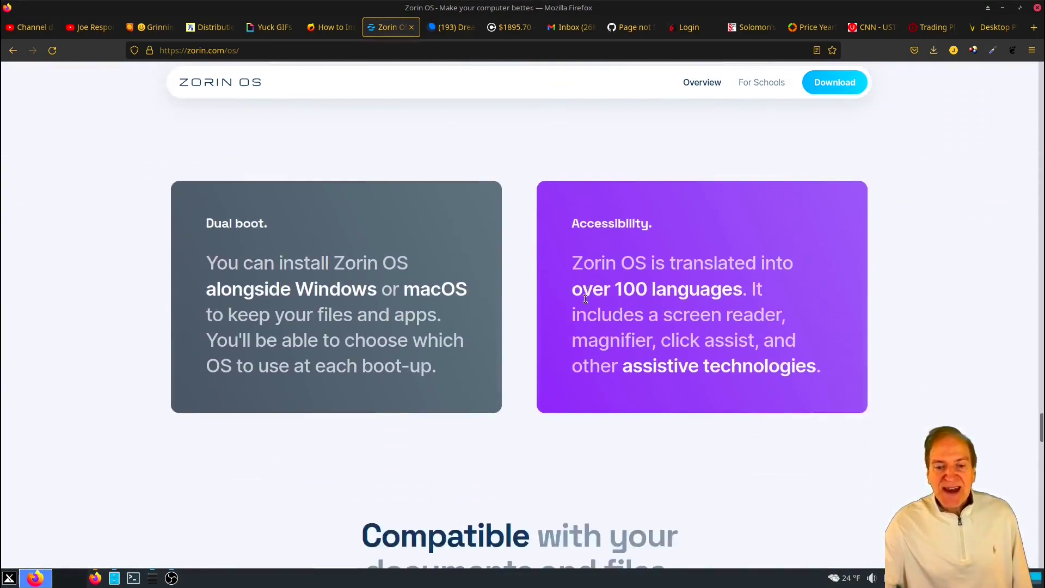
scroll(584, 298, "down", 3)
scroll(791, 298, "down", 2)
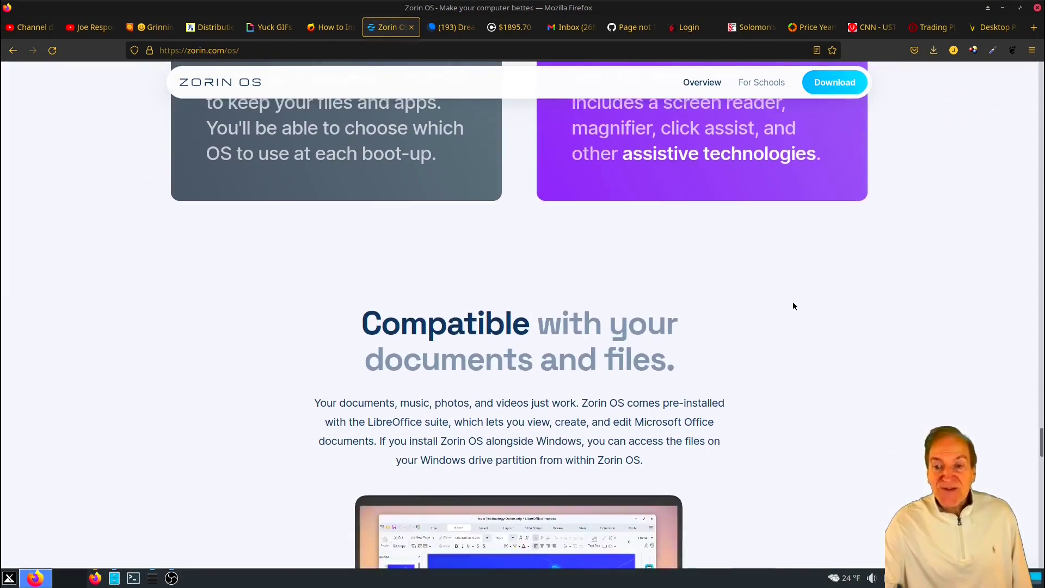
scroll(793, 308, "up", 3)
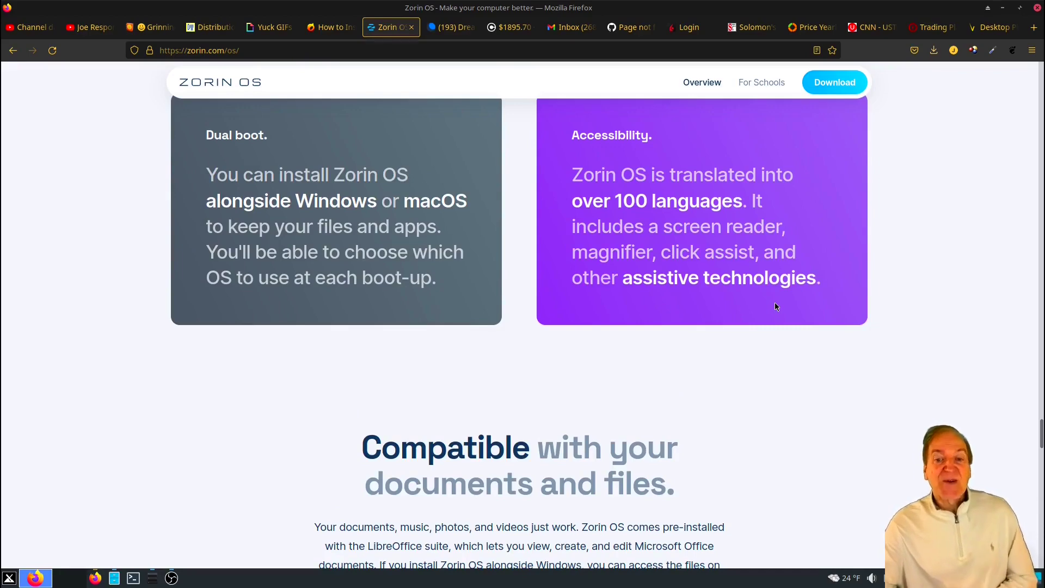
scroll(775, 304, "down", 6)
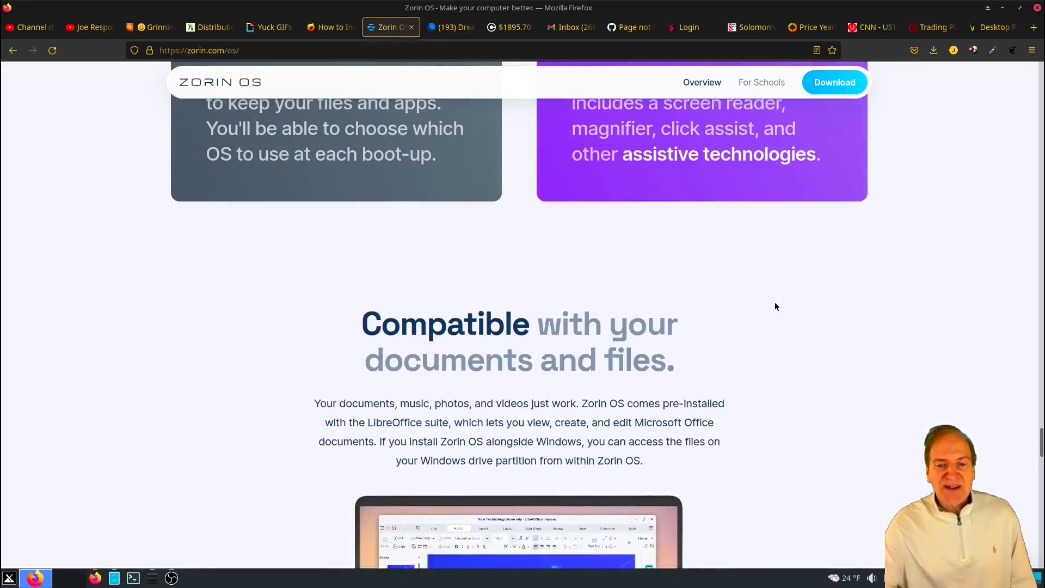
scroll(775, 307, "down", 3)
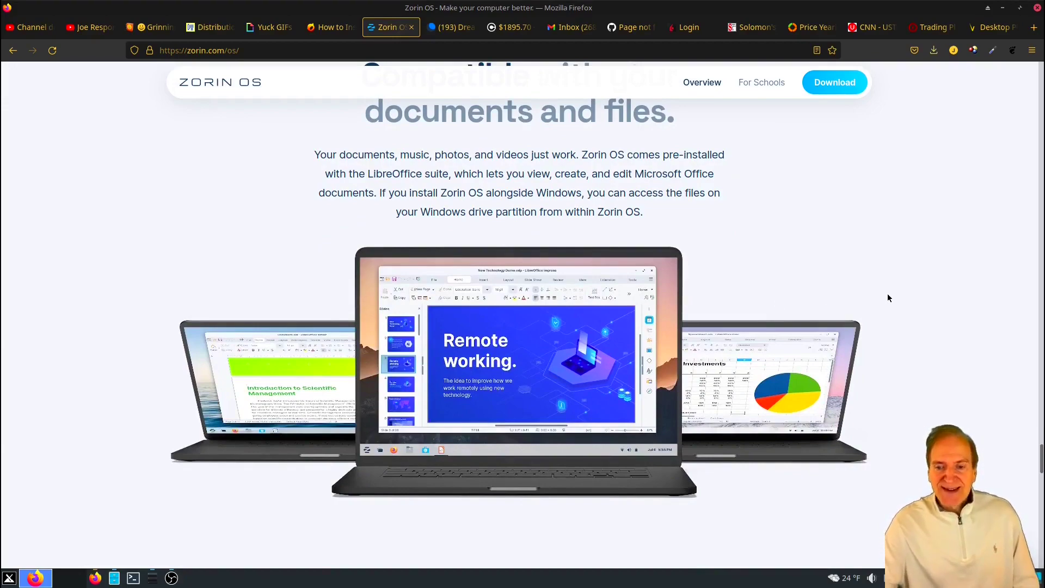
Review the user testimonials and the frequently asked questions at the end of the Zorin OS overview.
scroll(888, 297, "down", 5)
scroll(887, 297, "down", 3)
scroll(887, 298, "down", 3)
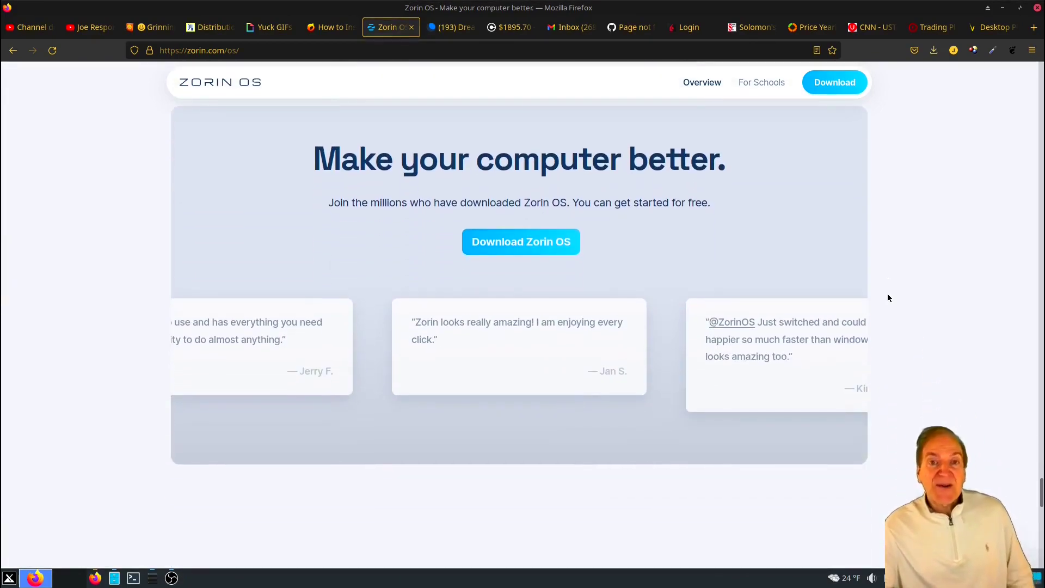
scroll(887, 297, "down", 5)
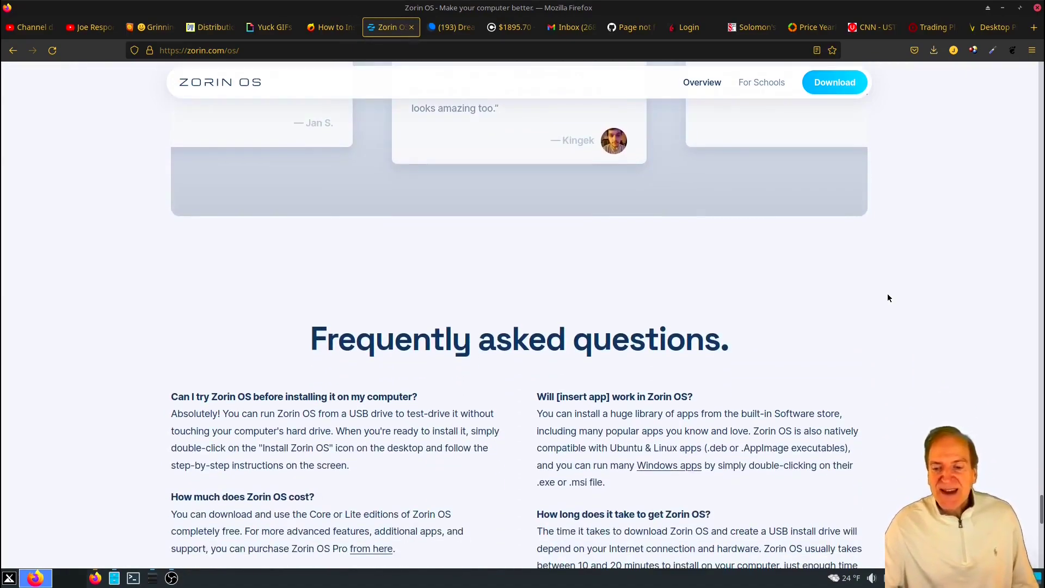
scroll(886, 298, "down", 3)
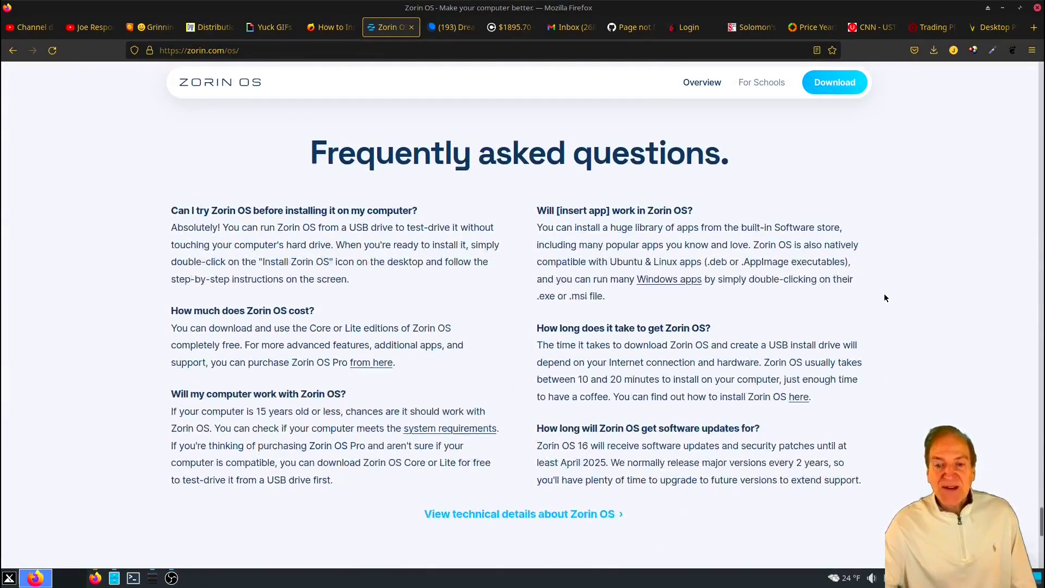
scroll(882, 296, "down", 5)
scroll(879, 291, "up", 4)
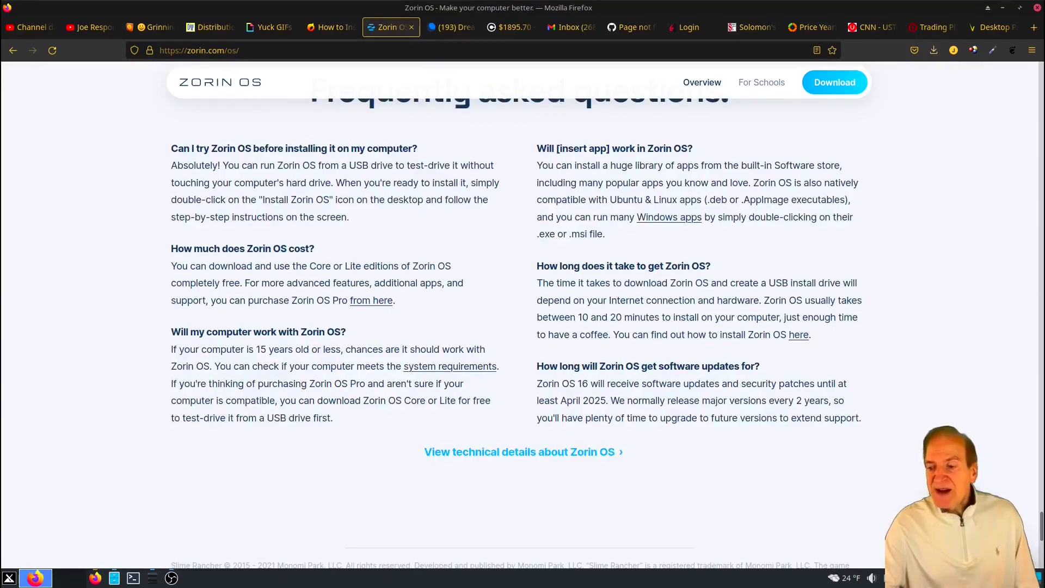
Open the For Schools page and read the Zorin OS Education introduction and its apps for education section.
scroll(781, 165, "up", 20)
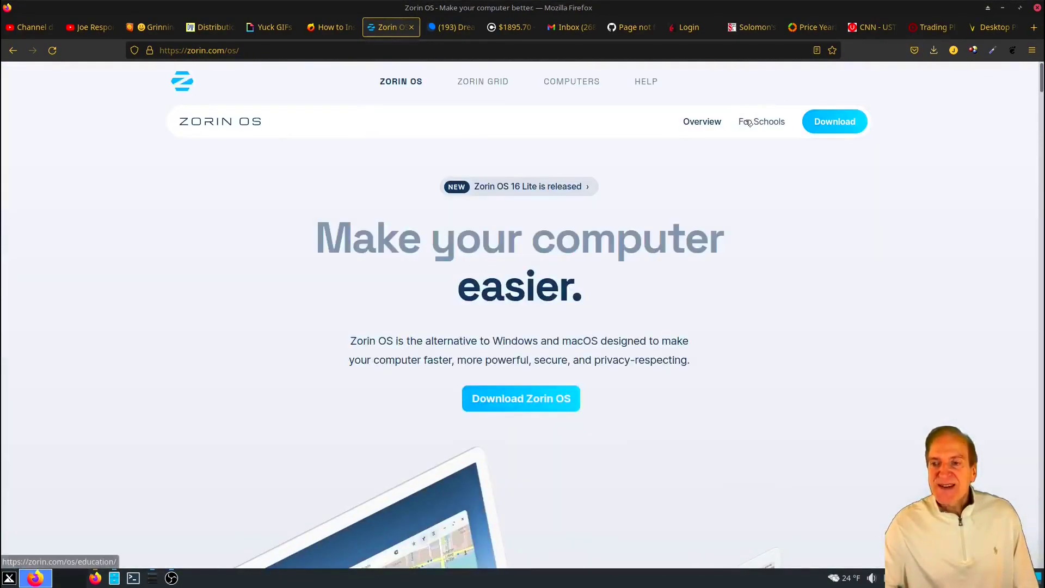
left_click(749, 123)
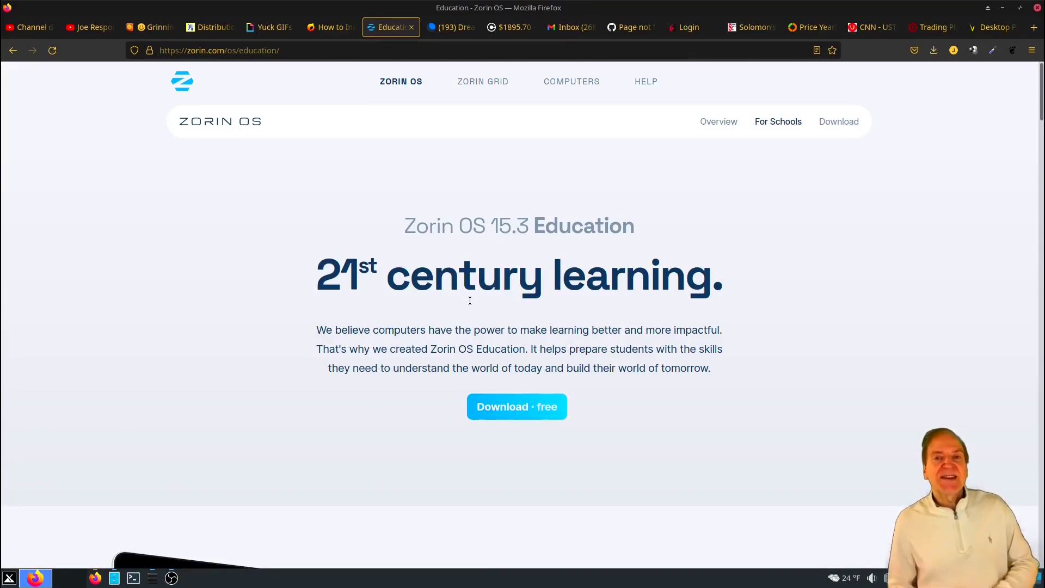
scroll(720, 346, "down", 5)
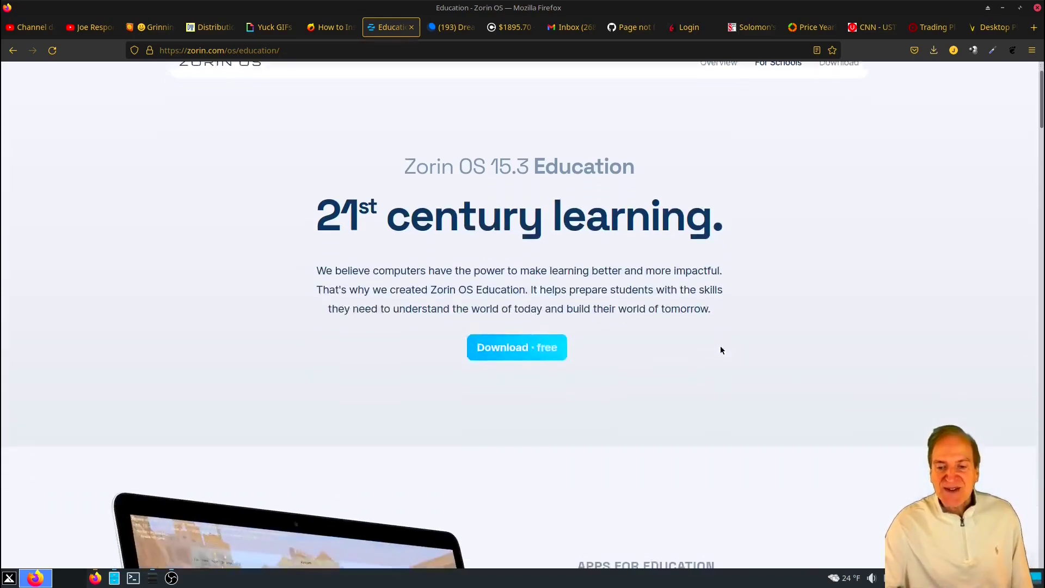
scroll(593, 413, "down", 1)
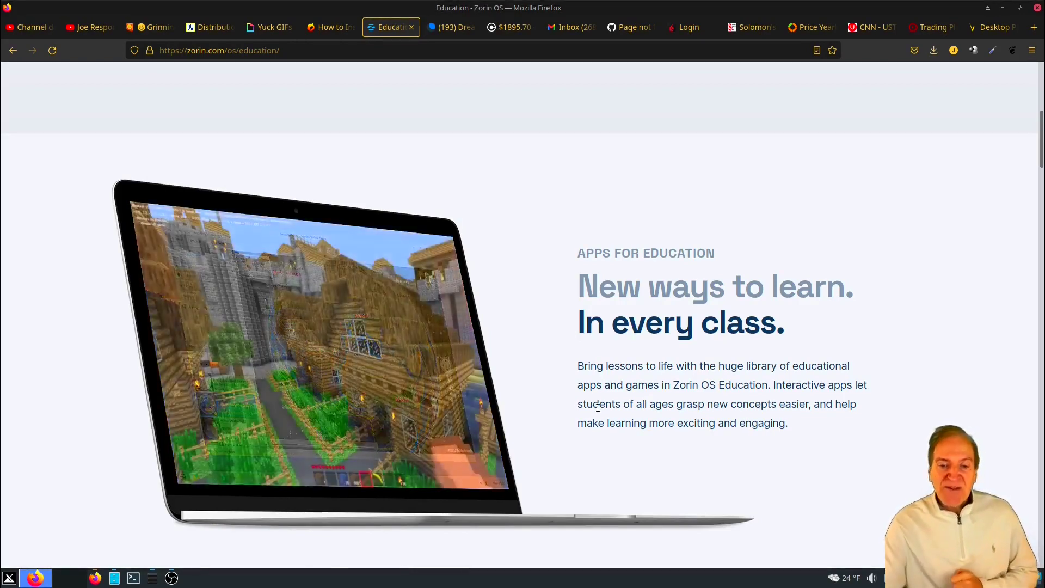
scroll(653, 415, "down", 1)
scroll(653, 414, "down", 1)
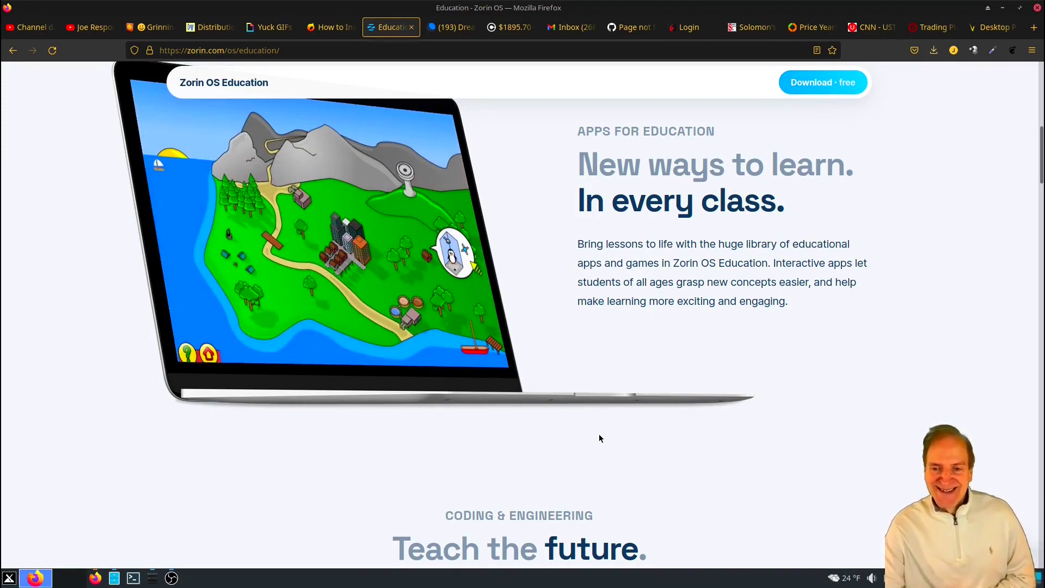
Read the Coding & Engineering and Lite Edition sections of the Zorin OS Education page.
scroll(599, 437, "down", 5)
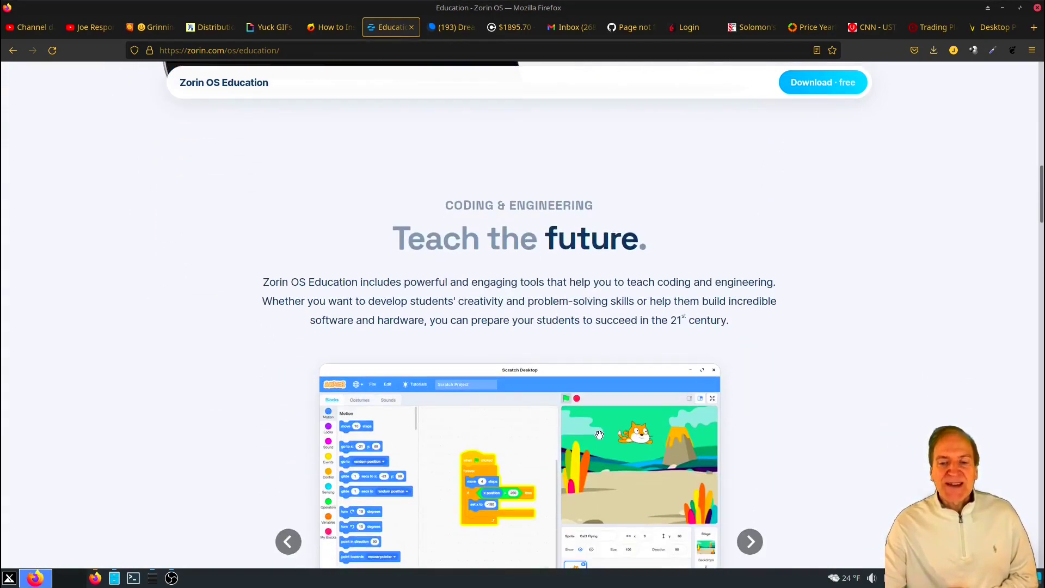
scroll(599, 434, "down", 2)
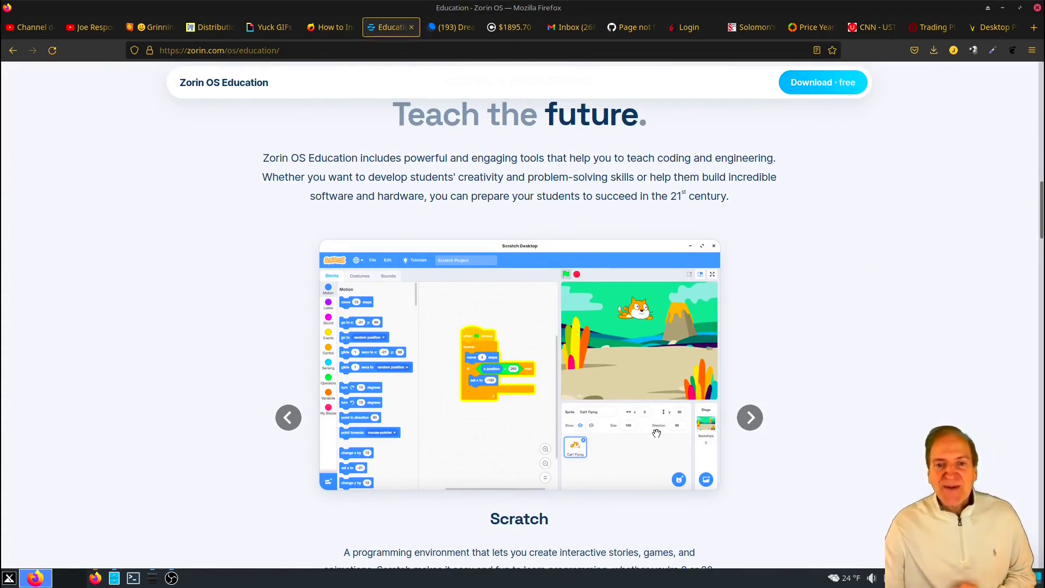
scroll(658, 434, "down", 4)
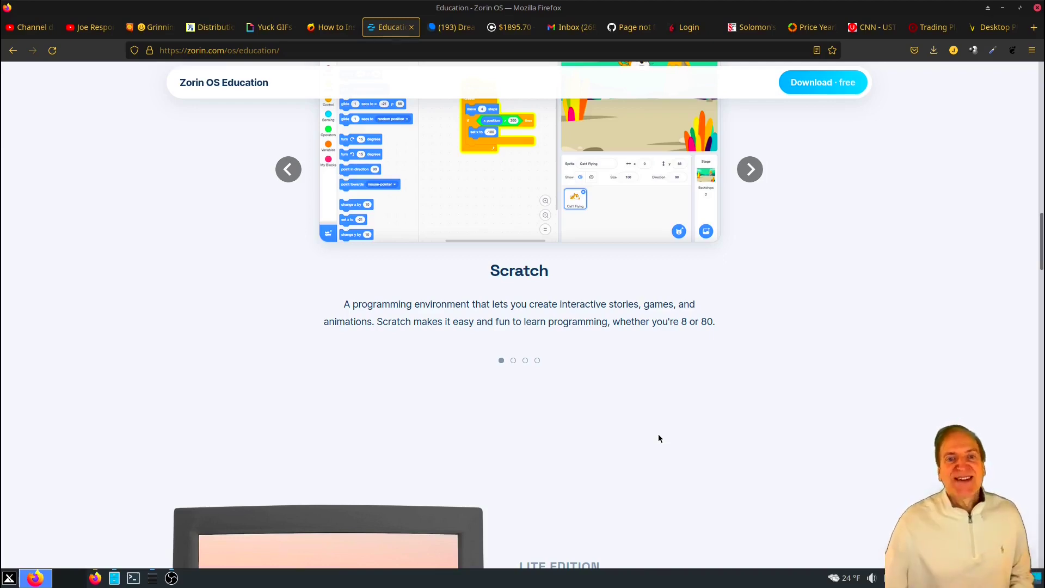
scroll(664, 396, "down", 5)
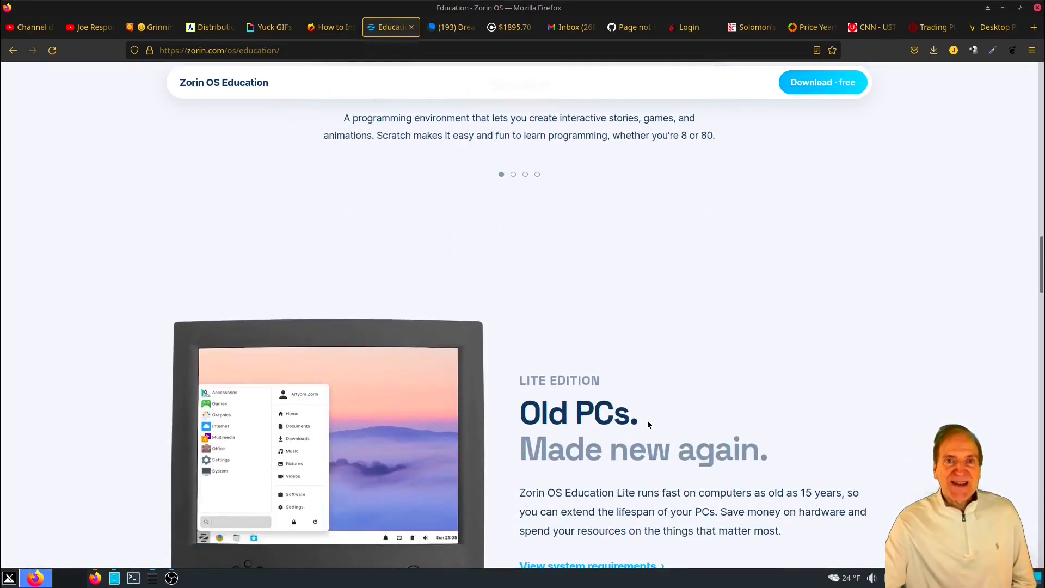
scroll(647, 423, "down", 1)
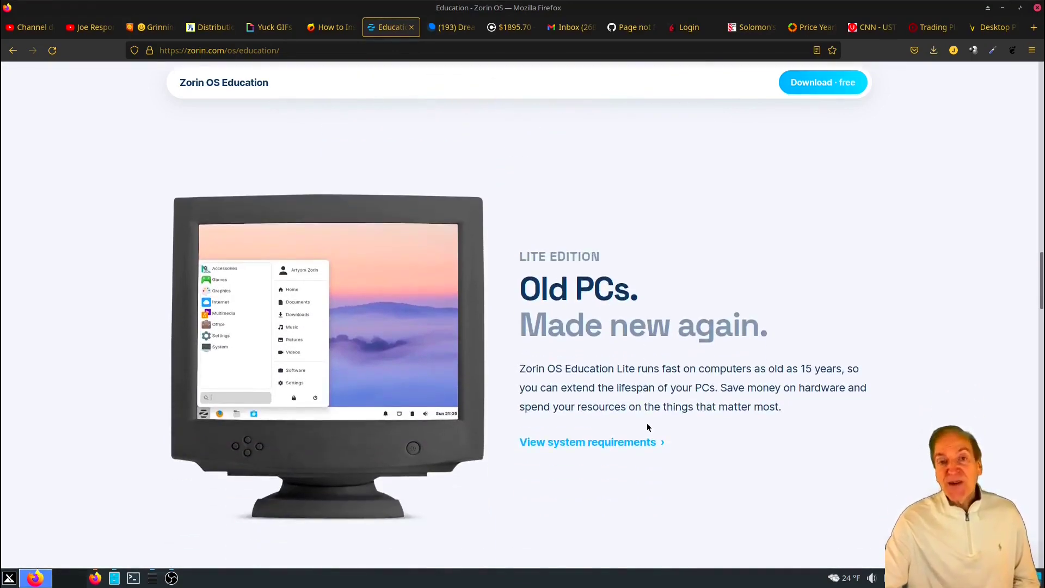
Read the Classroom Control and Zorin Grid sections further down the Education page.
scroll(647, 427, "down", 7)
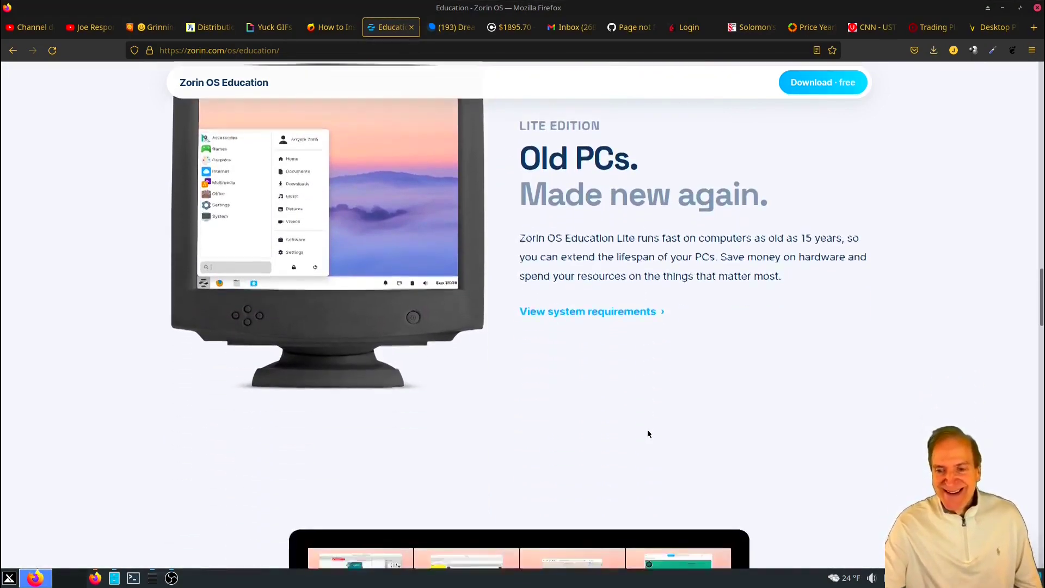
scroll(805, 376, "down", 2)
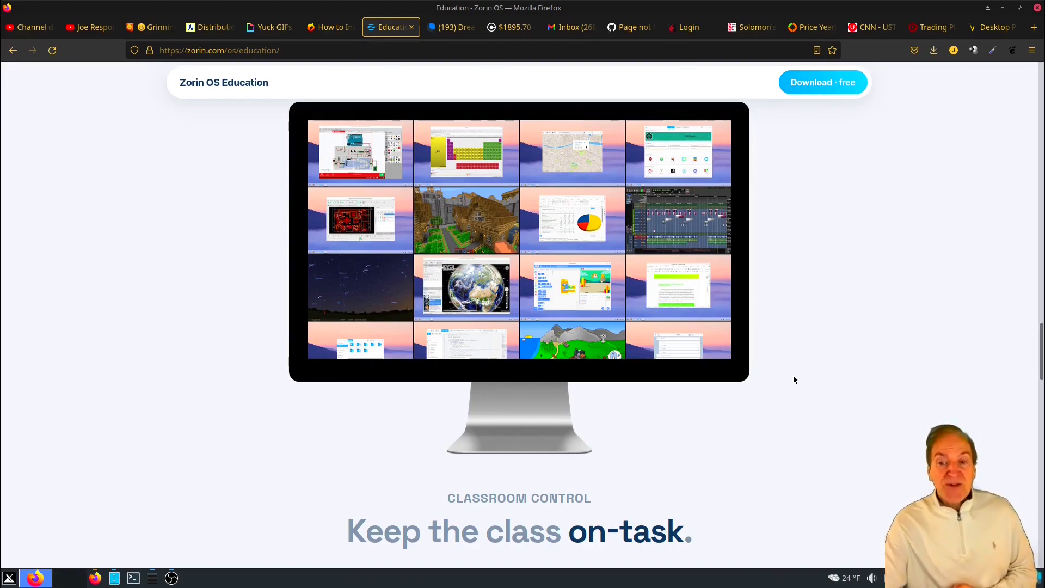
scroll(781, 383, "down", 4)
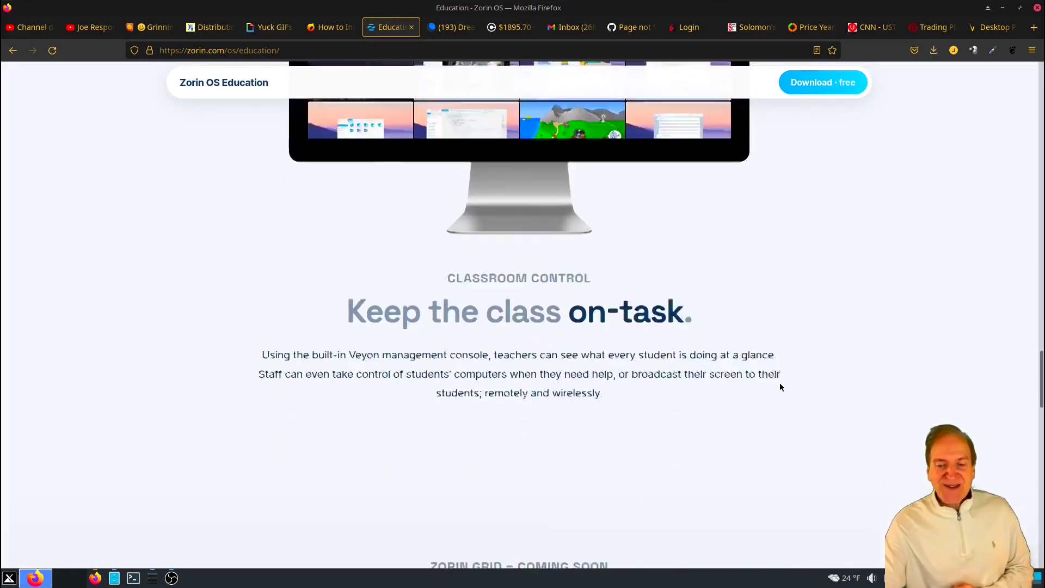
scroll(779, 384, "down", 6)
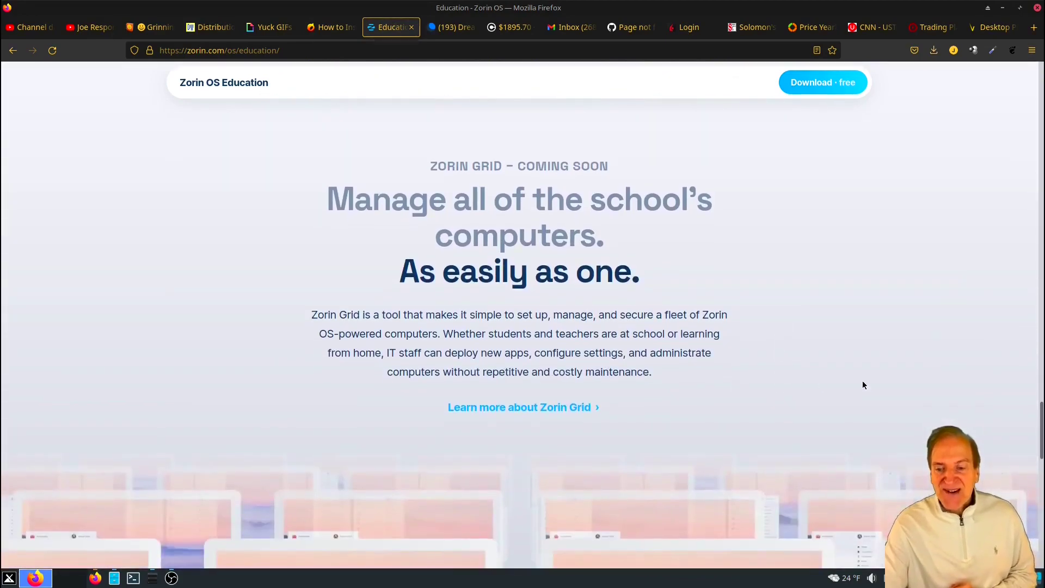
Open the Zorin OS Download page and review the features and price of the Zorin OS 16 Pro edition.
key("Home")
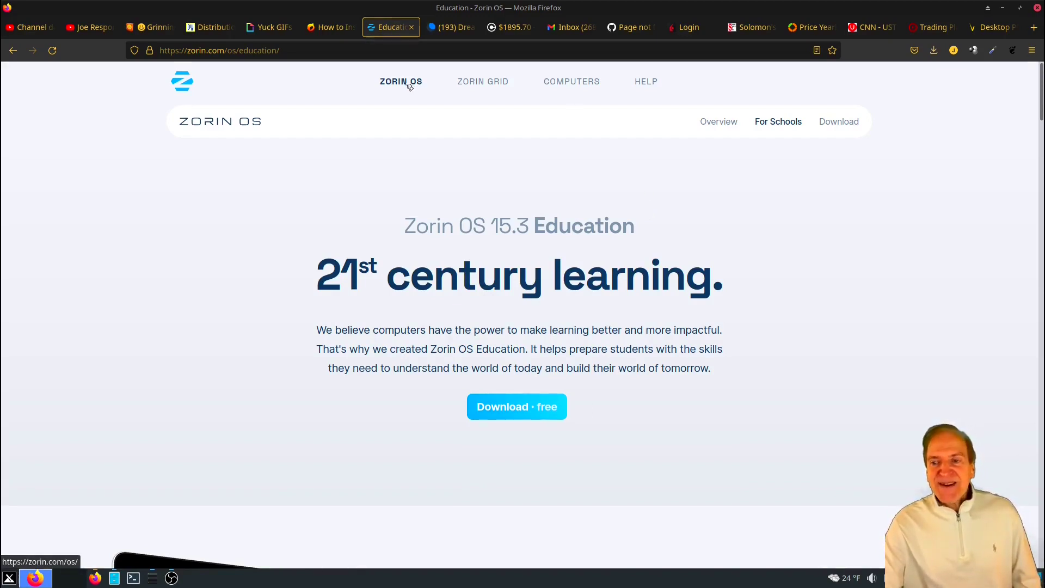
left_click(833, 122)
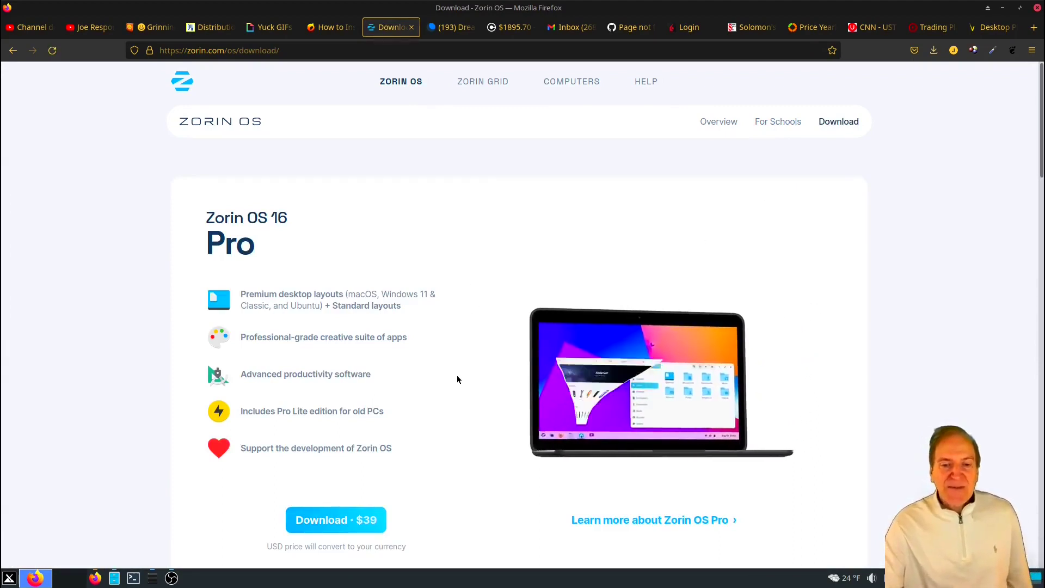
scroll(396, 347, "down", 2)
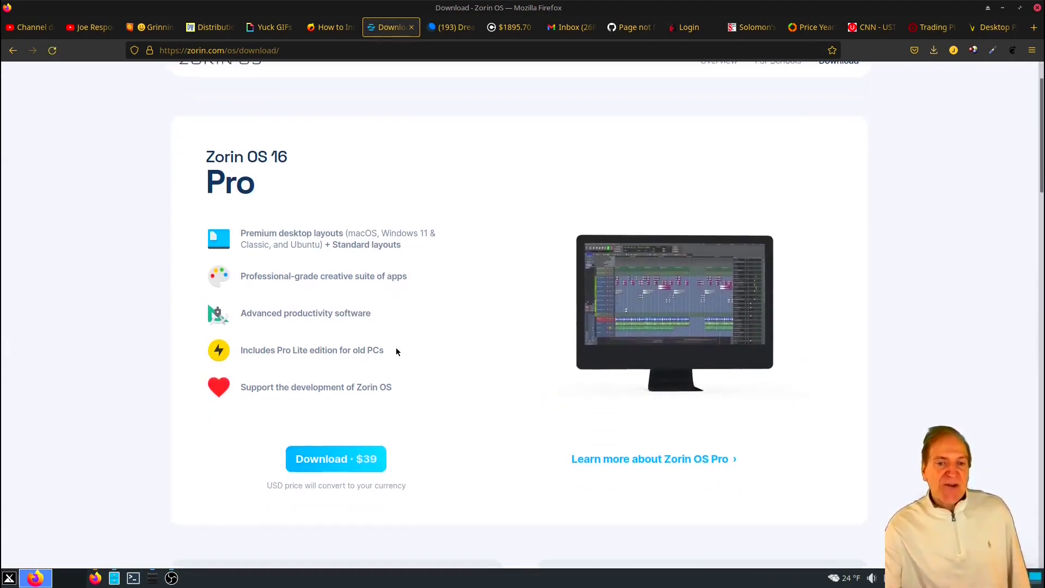
scroll(421, 359, "down", 2)
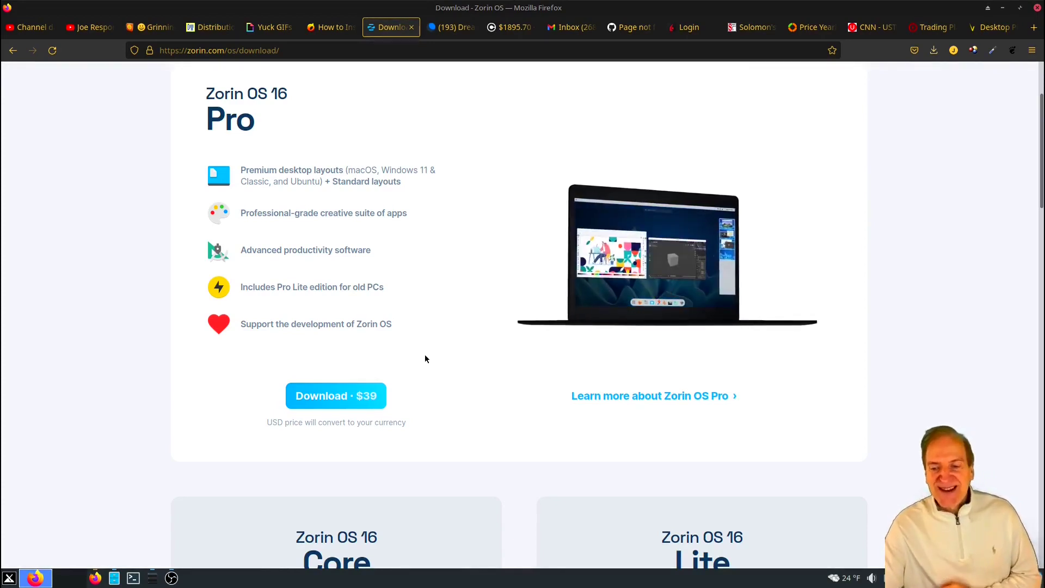
scroll(426, 358, "down", 1)
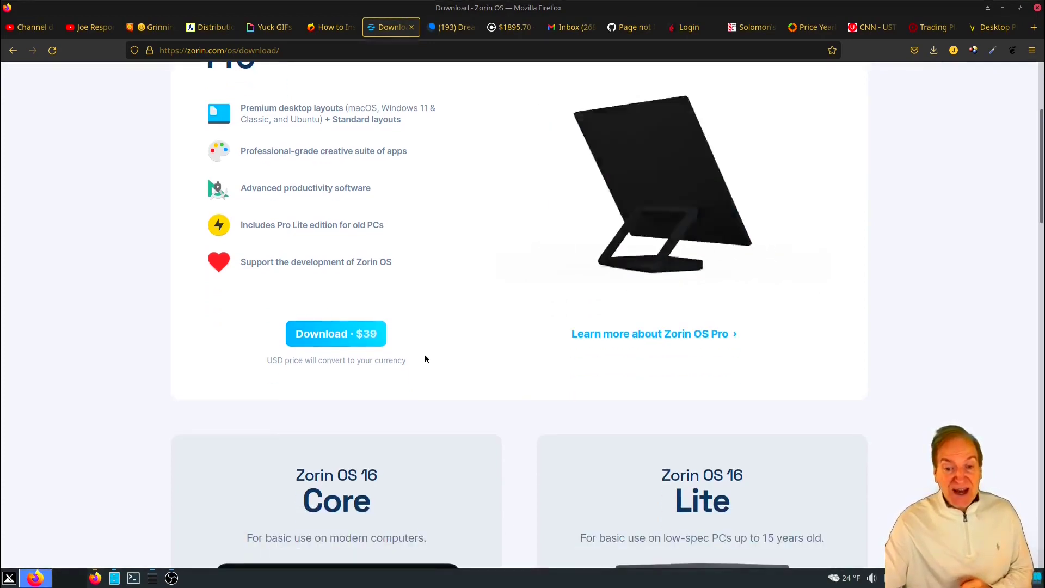
scroll(426, 357, "down", 1)
scroll(419, 340, "up", 2)
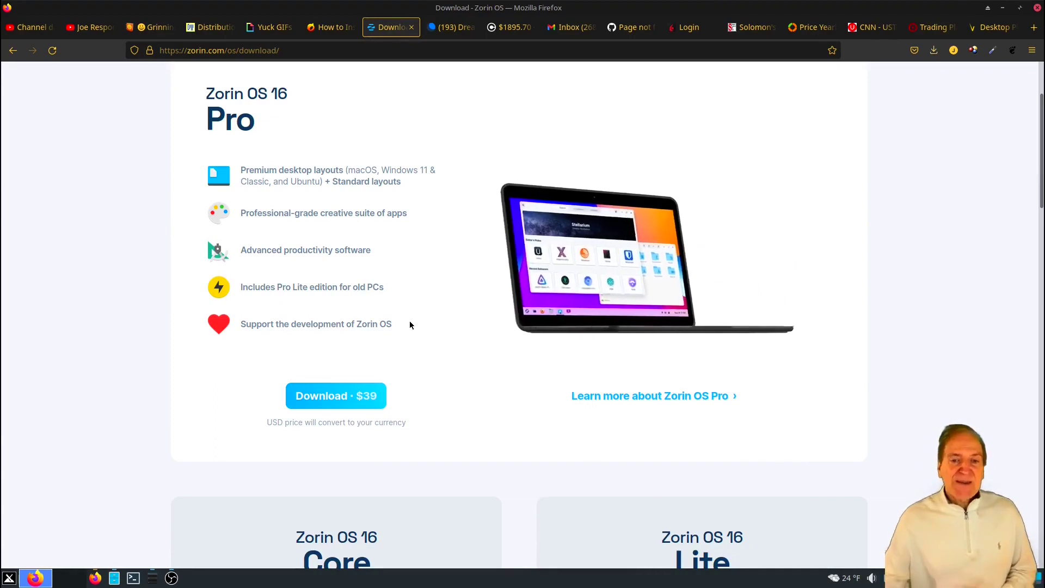
Review the Zorin OS 16 Core and Lite editions, including their intended computers and download options.
scroll(419, 327, "down", 2)
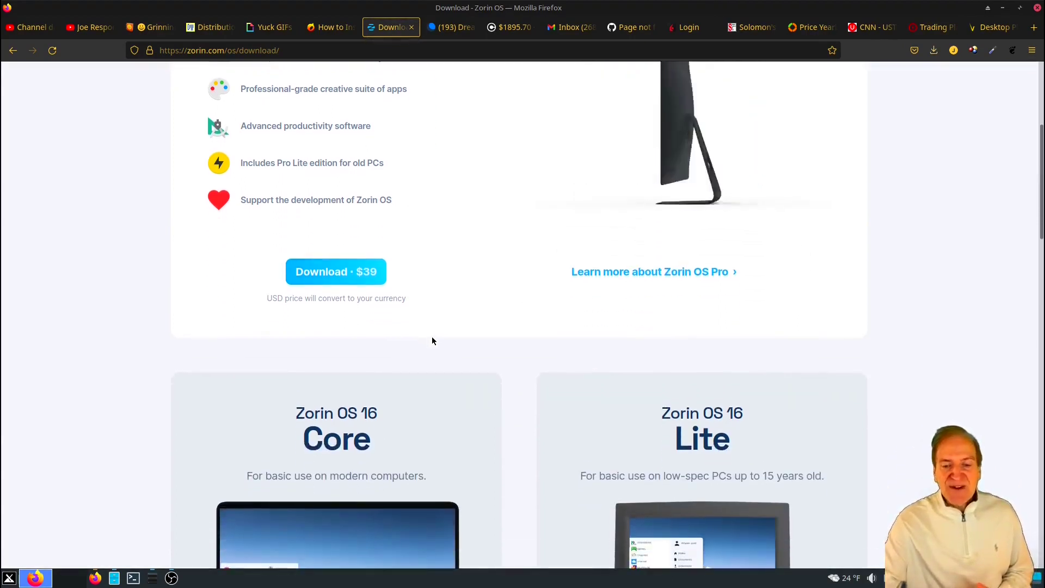
scroll(435, 343, "down", 3)
scroll(452, 348, "down", 1)
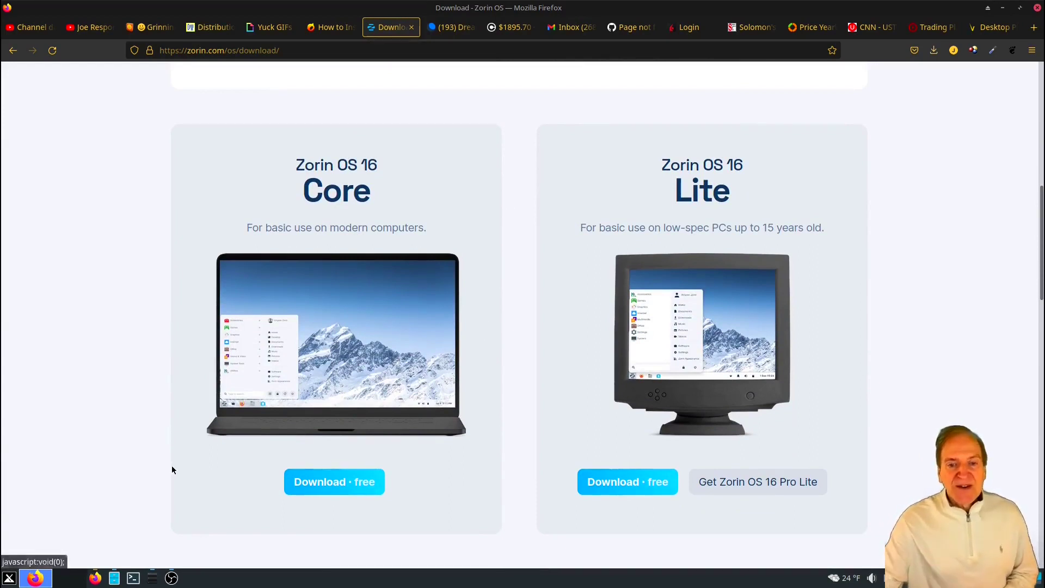
scroll(129, 443, "down", 1)
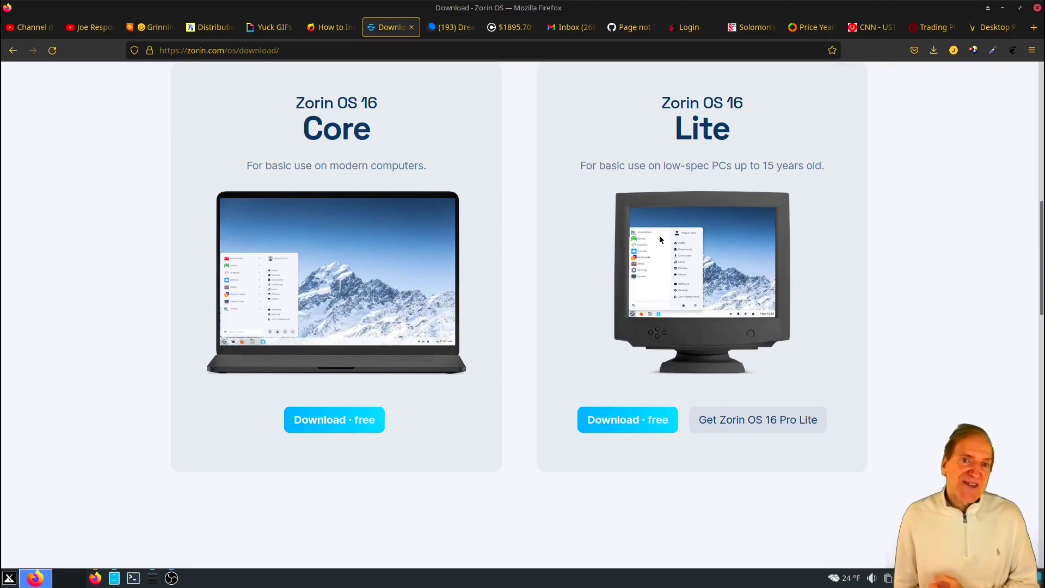
scroll(422, 515, "down", 2)
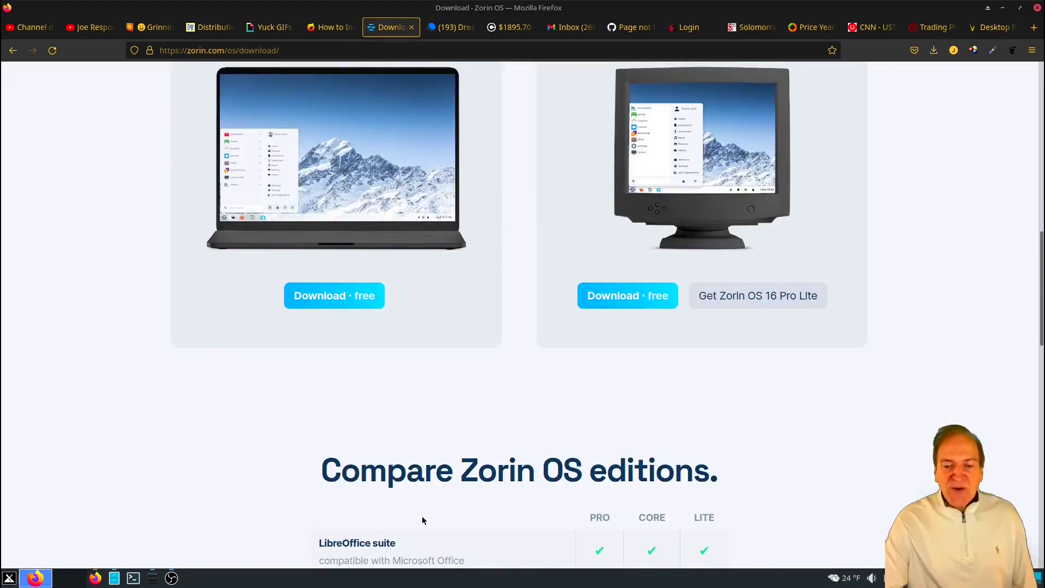
scroll(422, 516, "up", 2)
Examine the Compare Zorin OS editions table for the features included in Pro, Core and Lite.
scroll(368, 441, "down", 6)
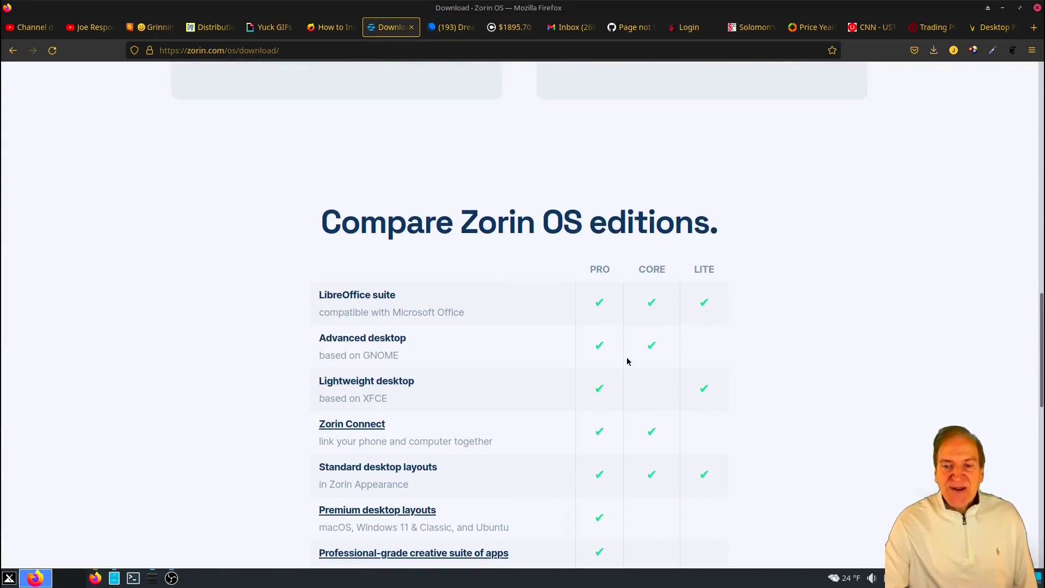
scroll(686, 434, "down", 3)
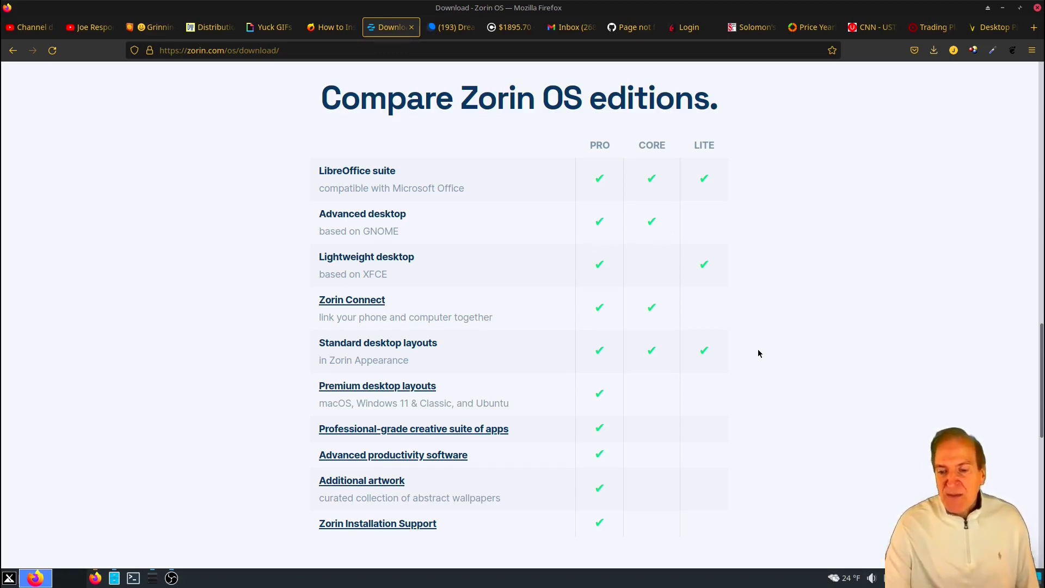
scroll(772, 360, "down", 2)
scroll(635, 325, "up", 2)
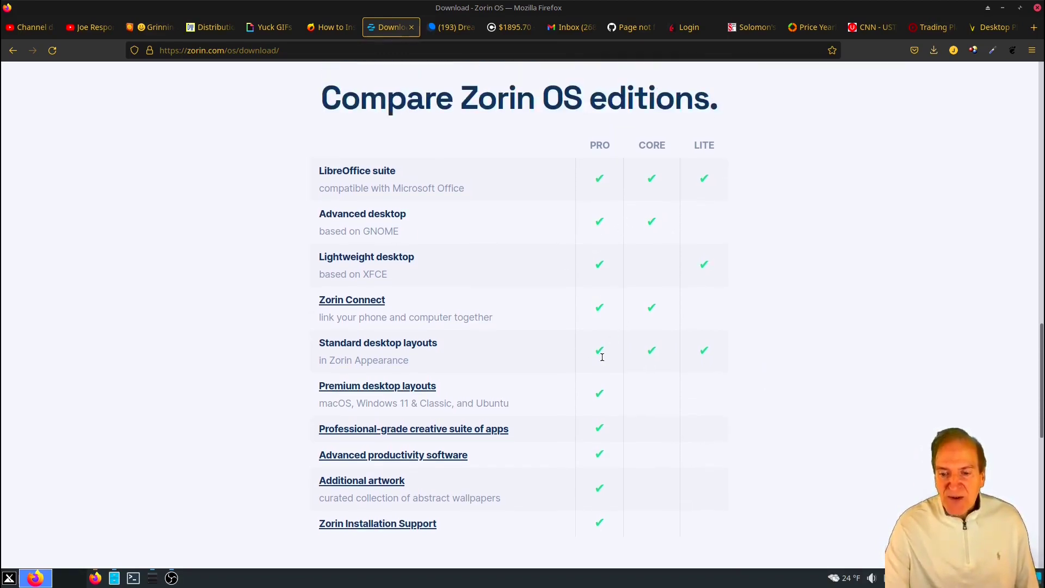
scroll(340, 326, "down", 2)
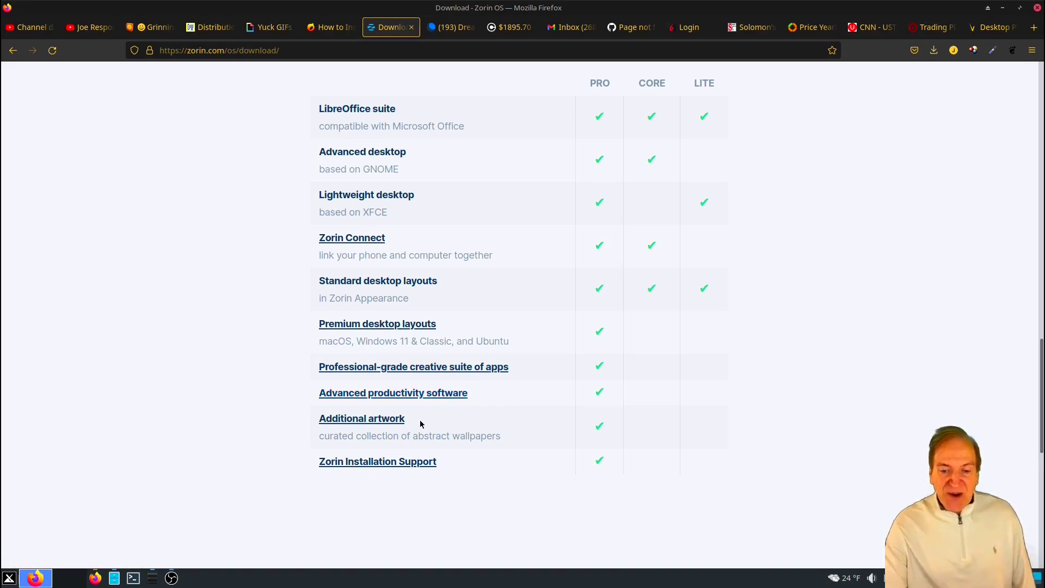
Return from the comparison table to the free Core and Lite download options.
scroll(531, 452, "up", 10)
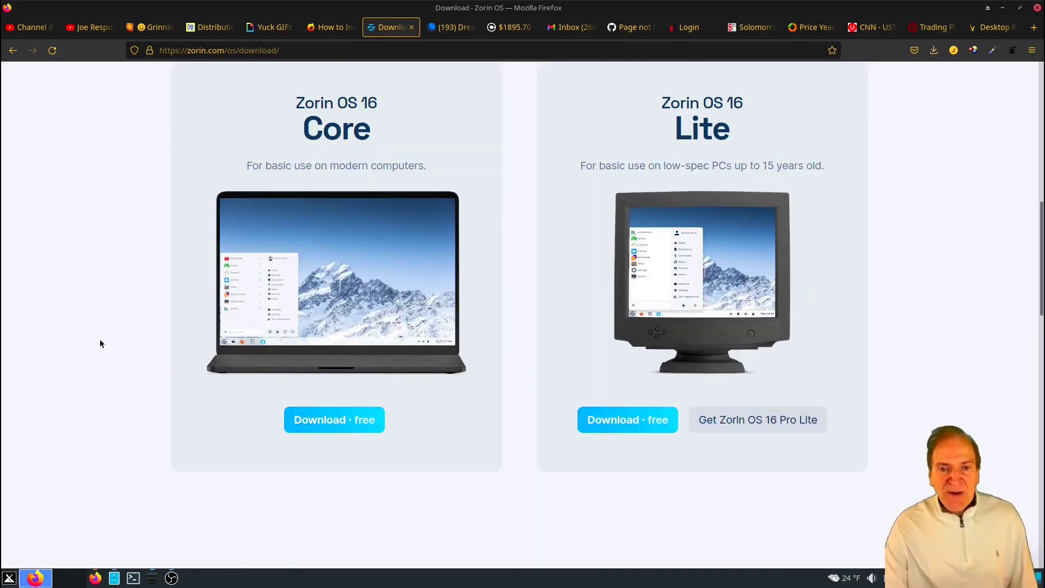
scroll(100, 344, "up", 2)
scroll(100, 343, "down", 2)
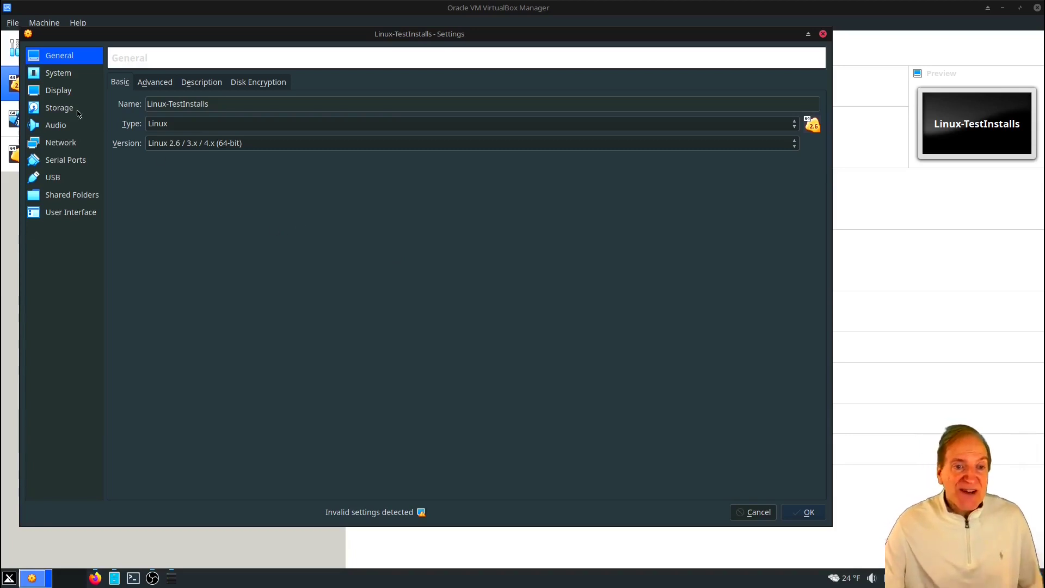
In VirtualBox, check the Linux-TestInstalls machine's display settings and its graphics controller options.
left_click(56, 97)
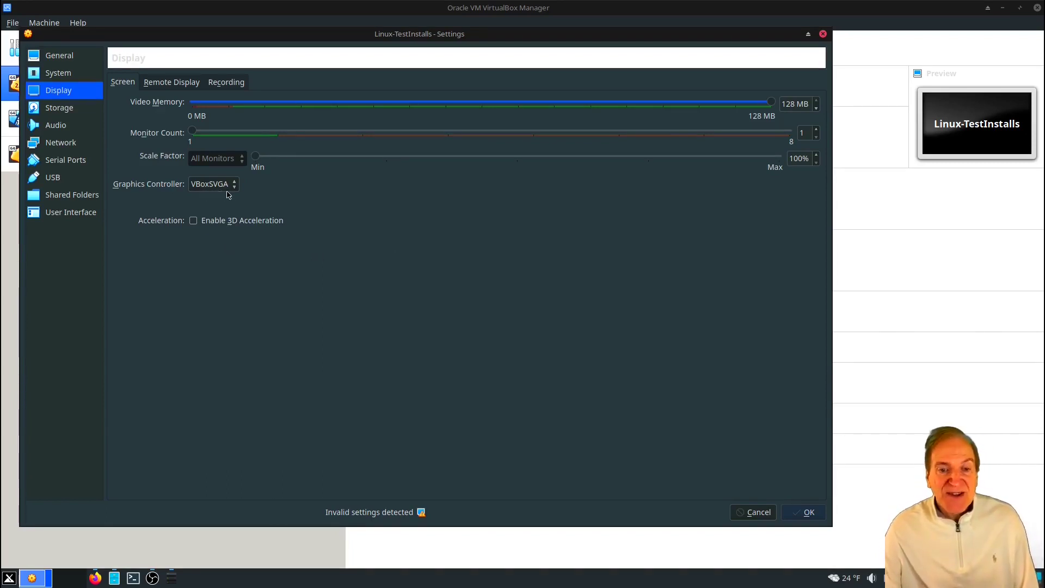
left_click(234, 188)
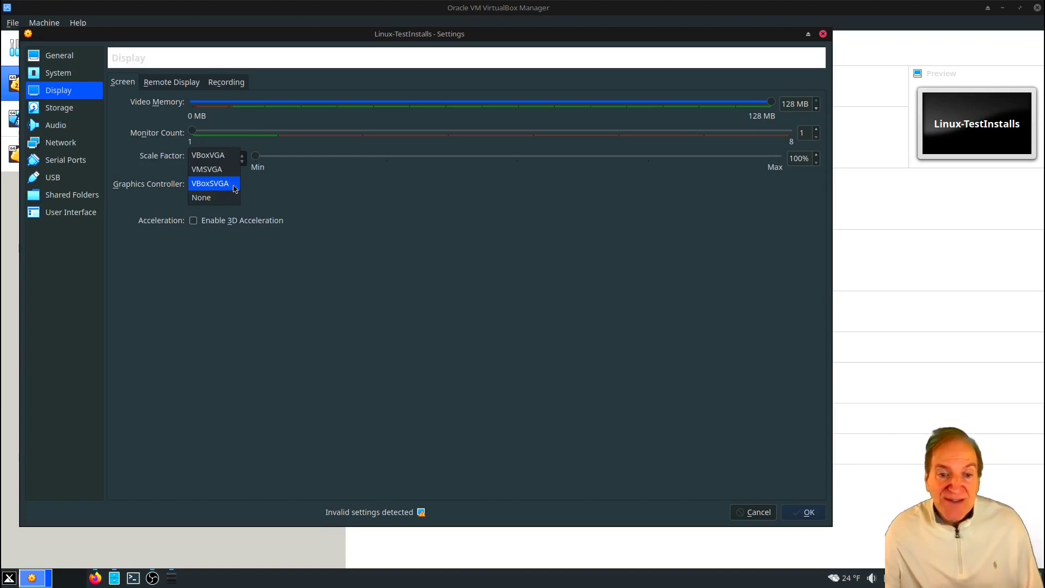
left_click(283, 187)
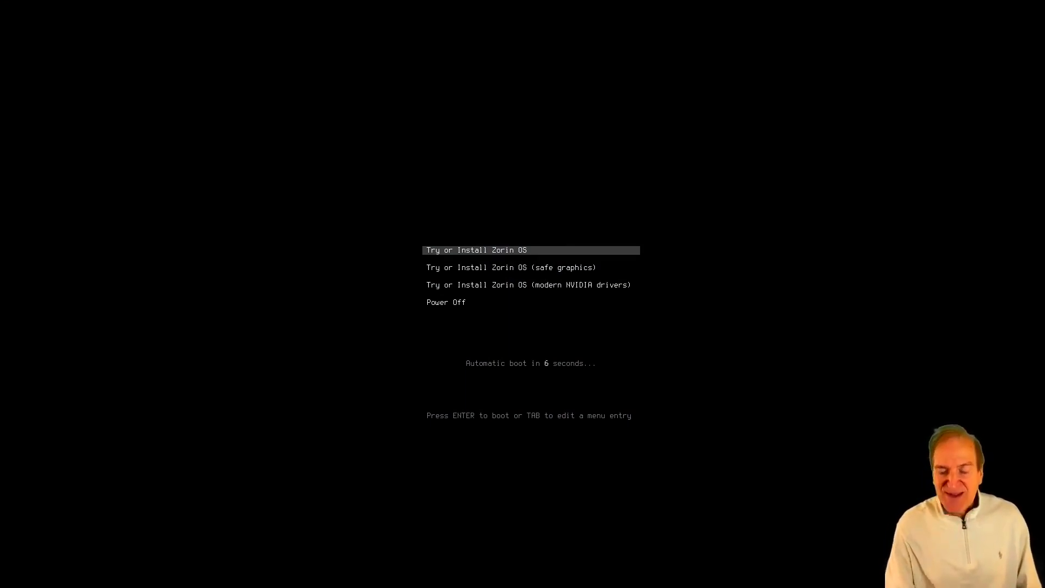
Boot the virtual machine with Try or Install Zorin OS, skip the filesystem checks and start the Try Zorin OS live session.
key("Return")
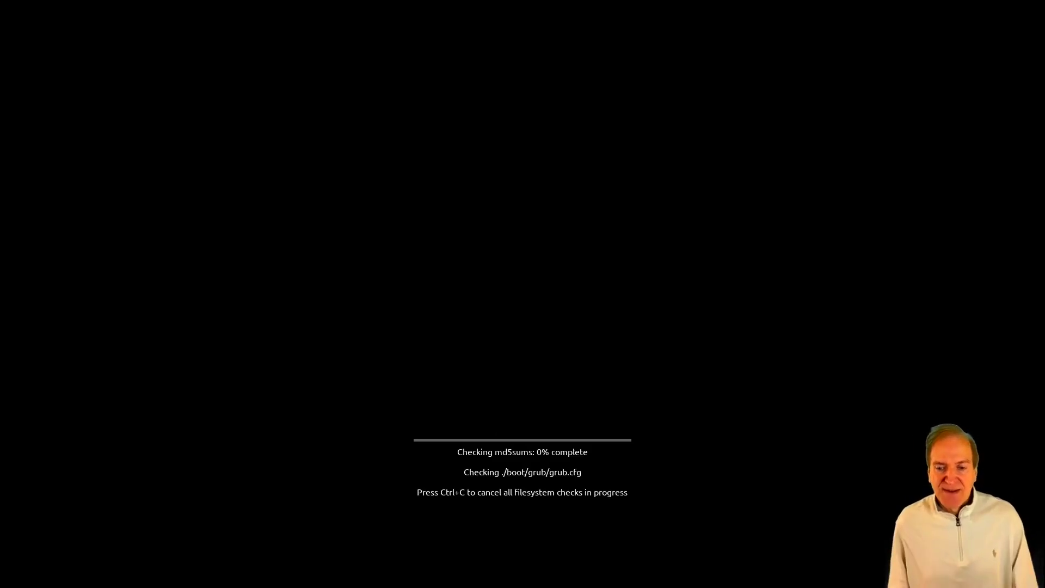
key("ctrl+c")
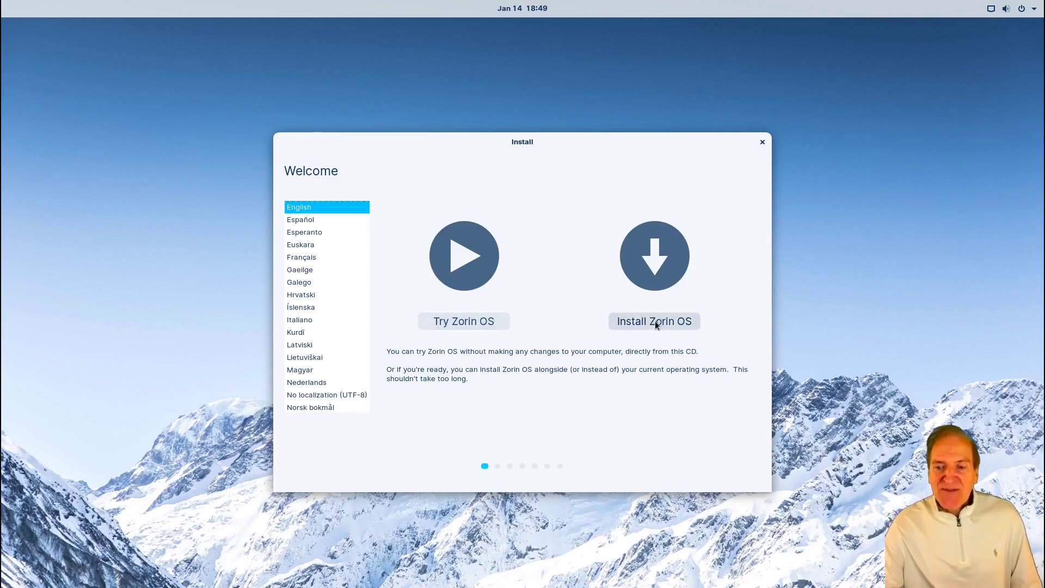
left_click(455, 323)
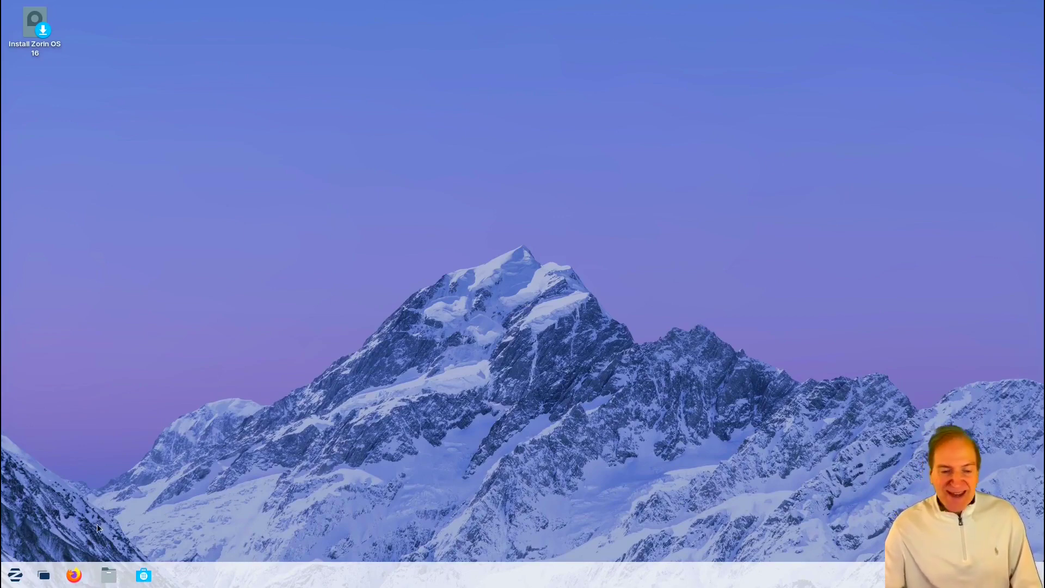
Look over the Zorin application menu and the taskbar's context options in the live session.
left_click(15, 575)
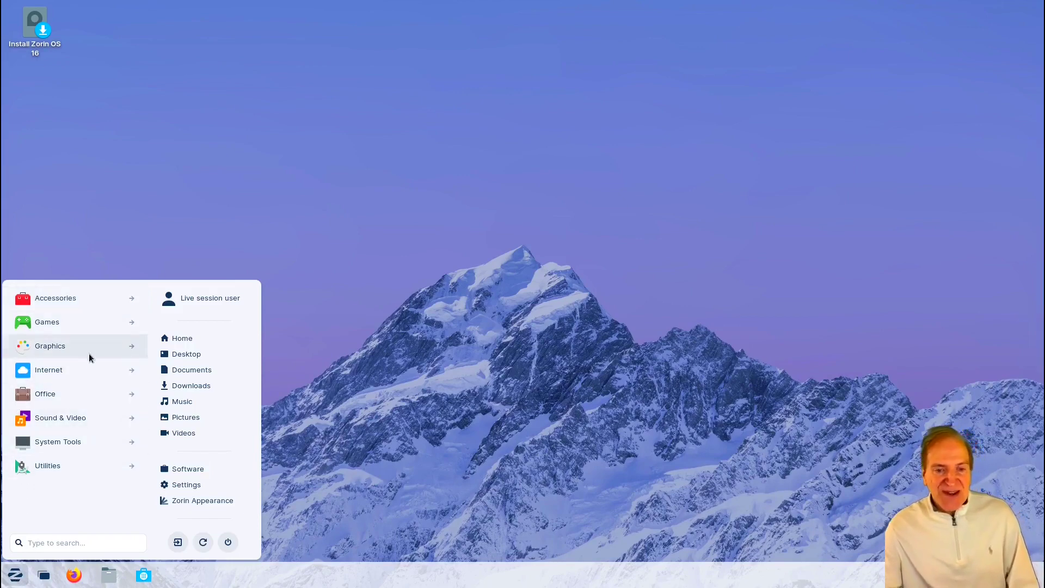
right_click(379, 576)
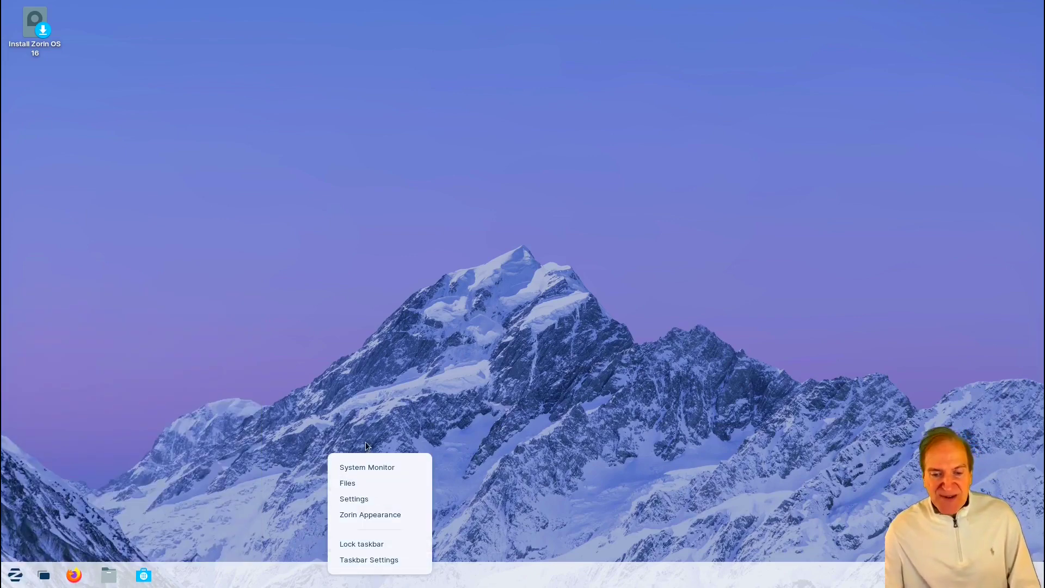
left_click(359, 557)
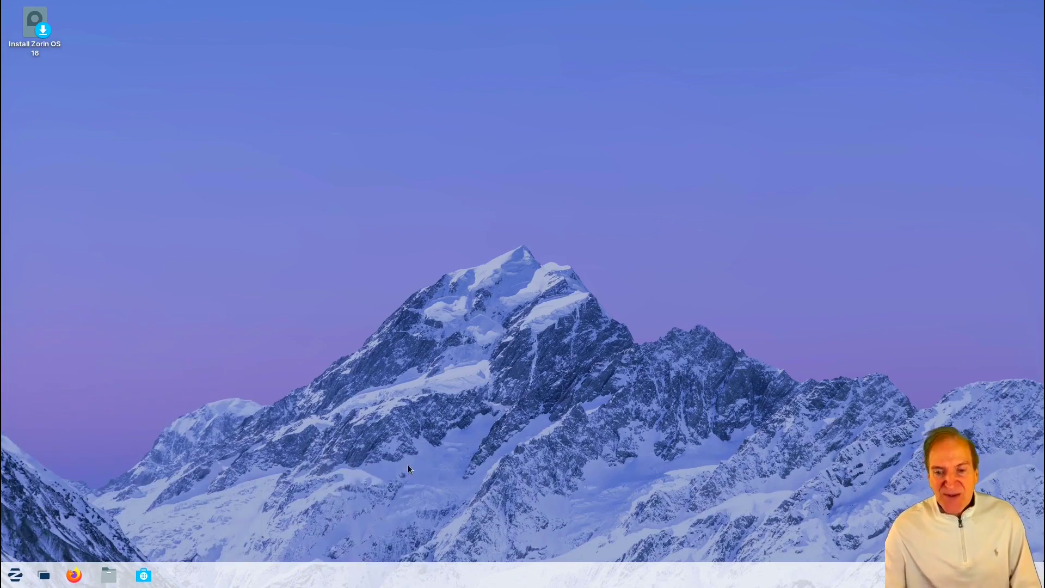
Launch the Zorin OS 16 installer from the live desktop.
left_click(32, 24)
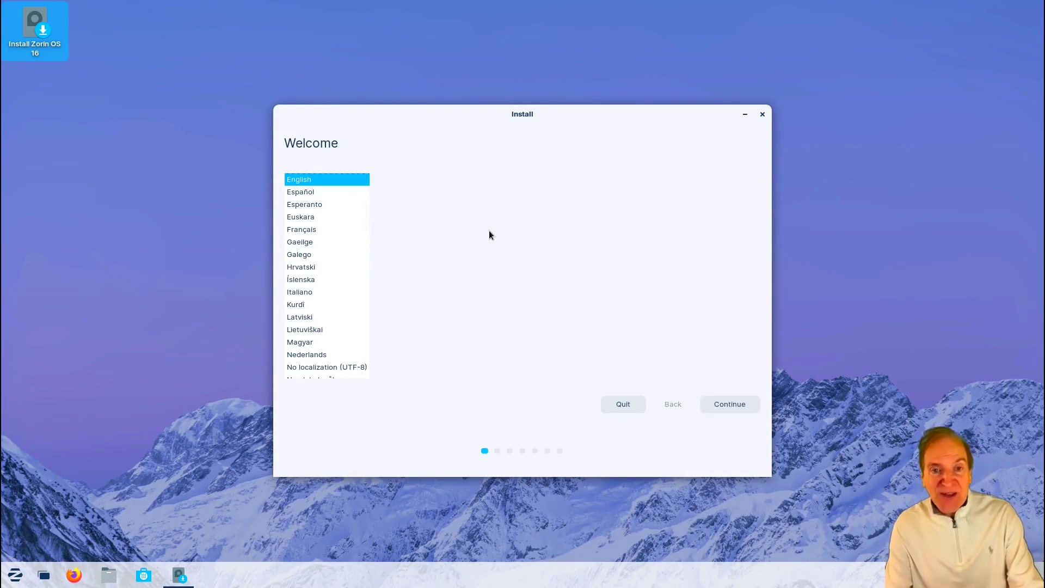
Proceed through the installer with English, keeping update downloads and third-party software installation enabled.
key("ctrl+f")
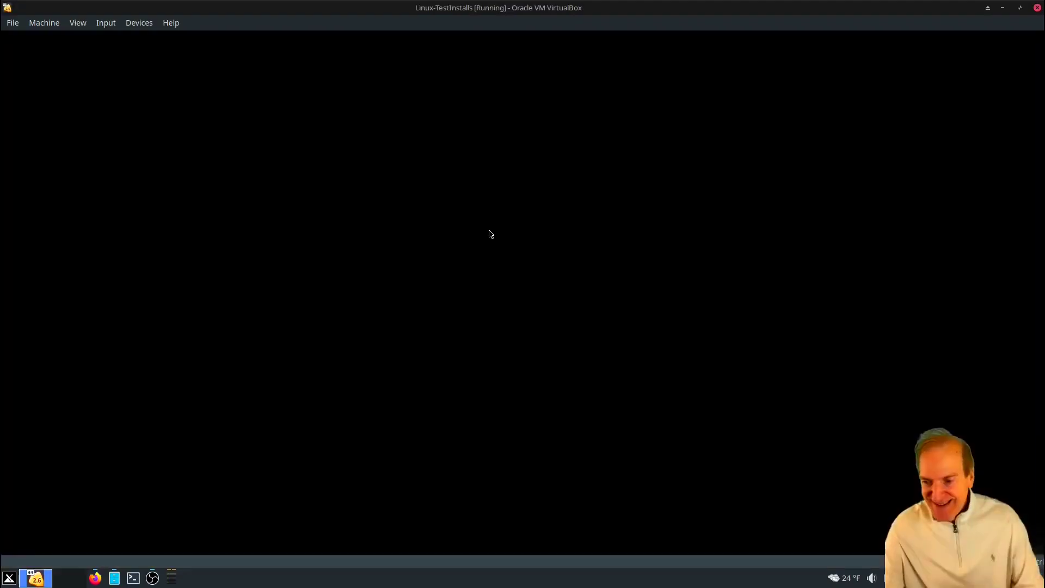
key("ctrl+f")
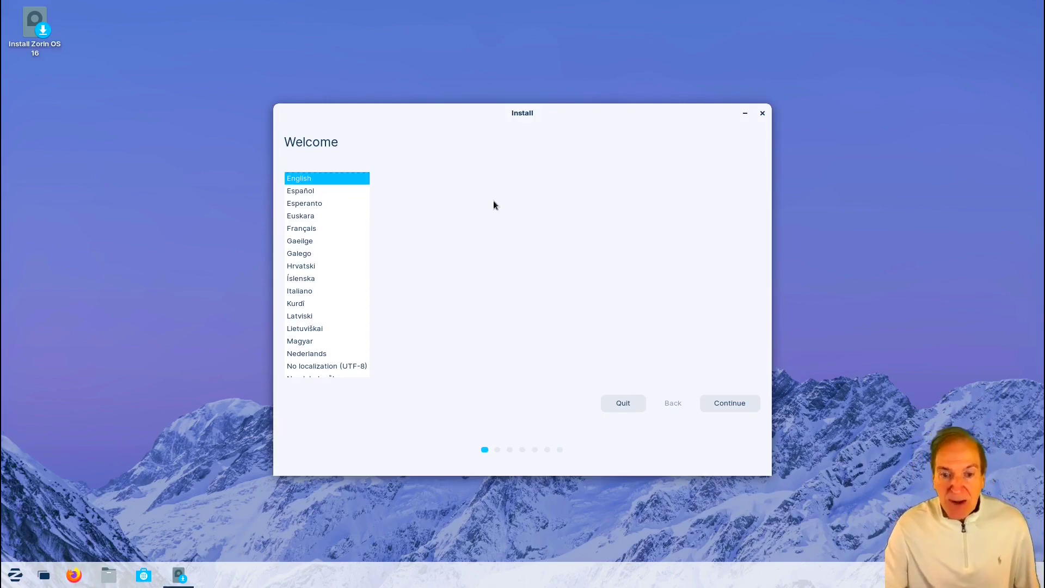
left_click(728, 401)
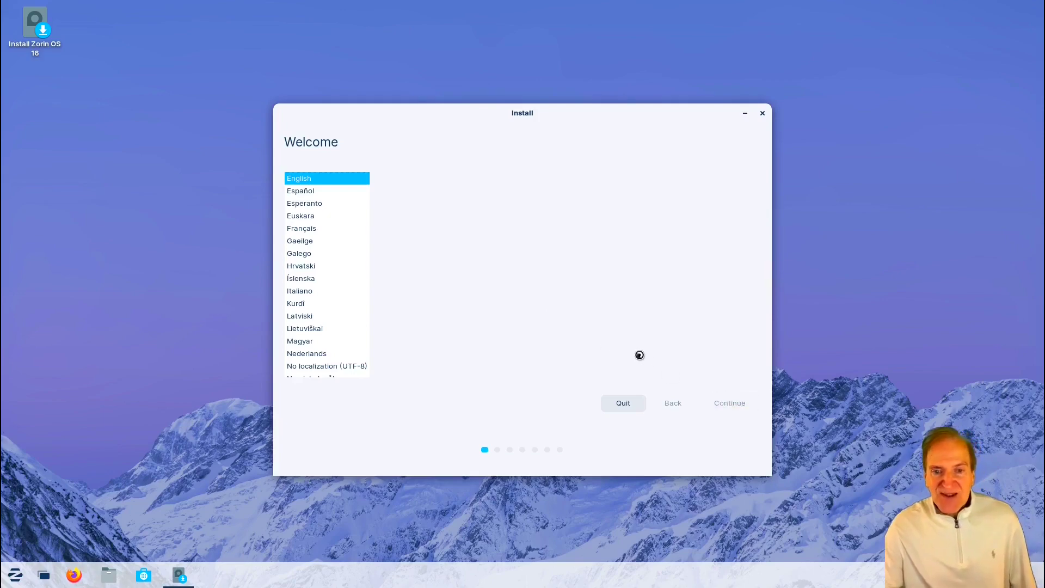
left_click(724, 400)
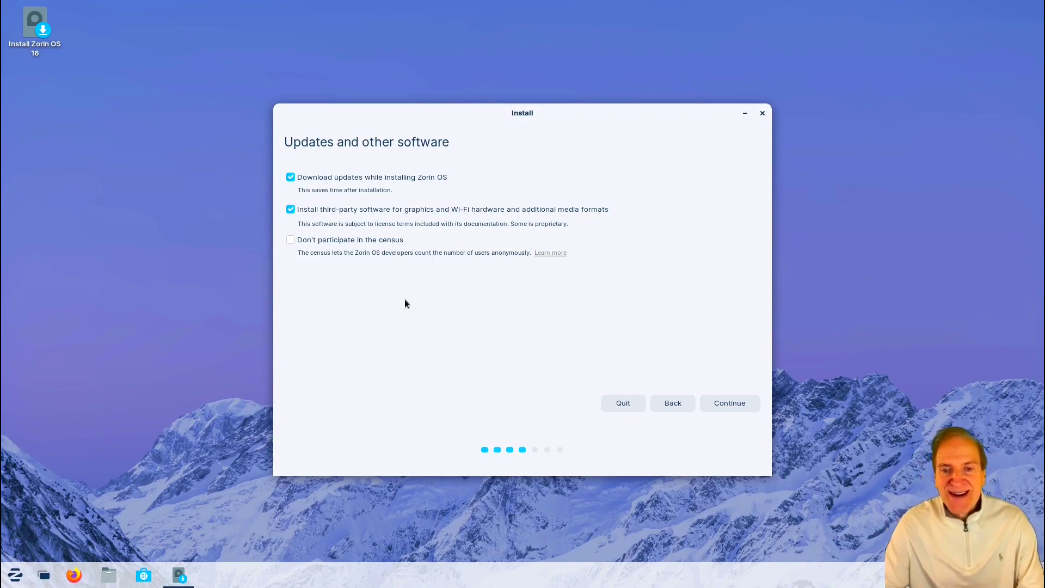
left_click(739, 404)
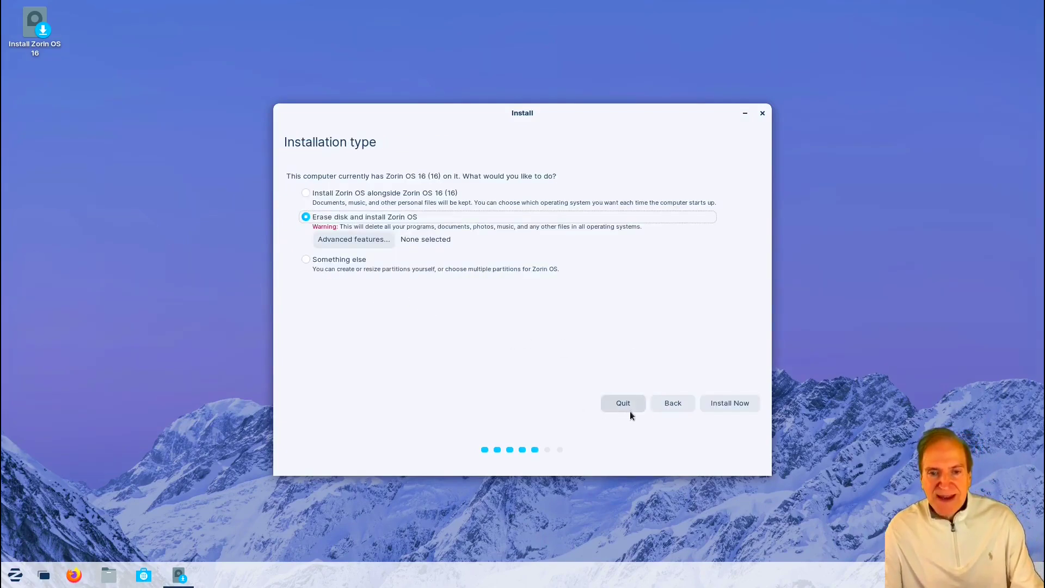
Start the installation with Erase disk and install Zorin OS, confirm writing the disk changes, and accept New York as the location.
left_click(719, 405)
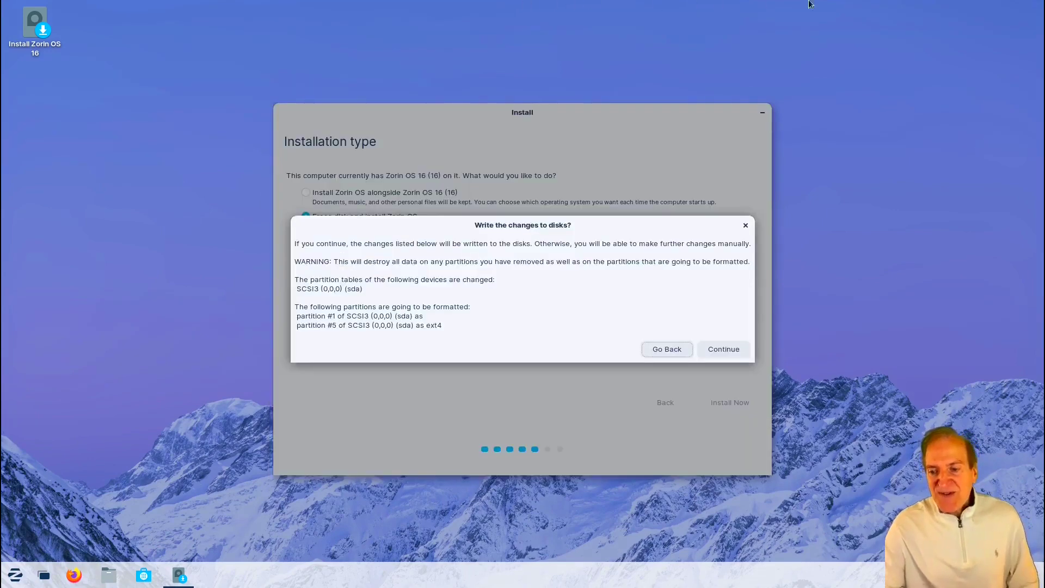
left_click(721, 349)
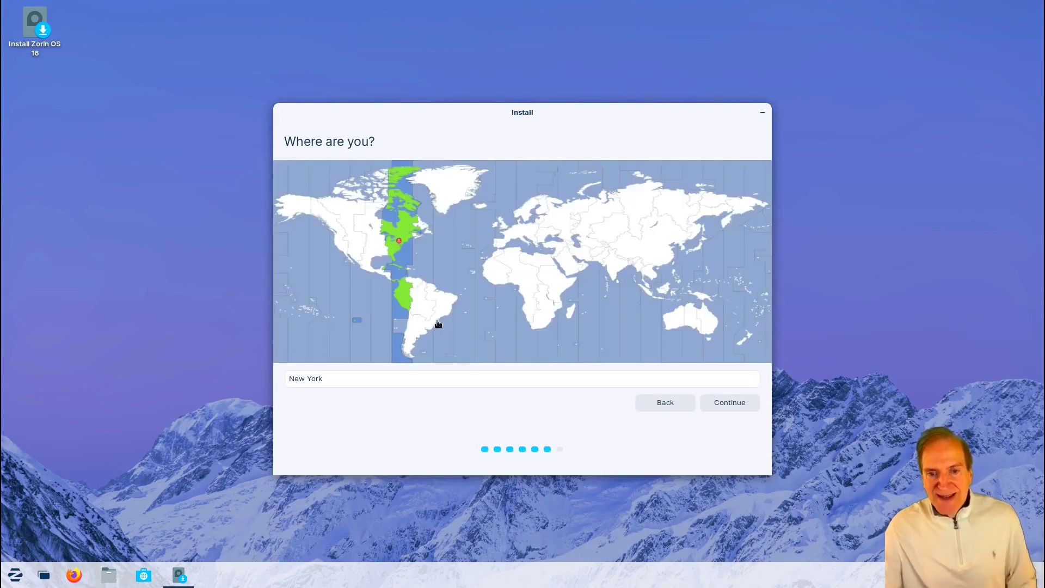
left_click(720, 402)
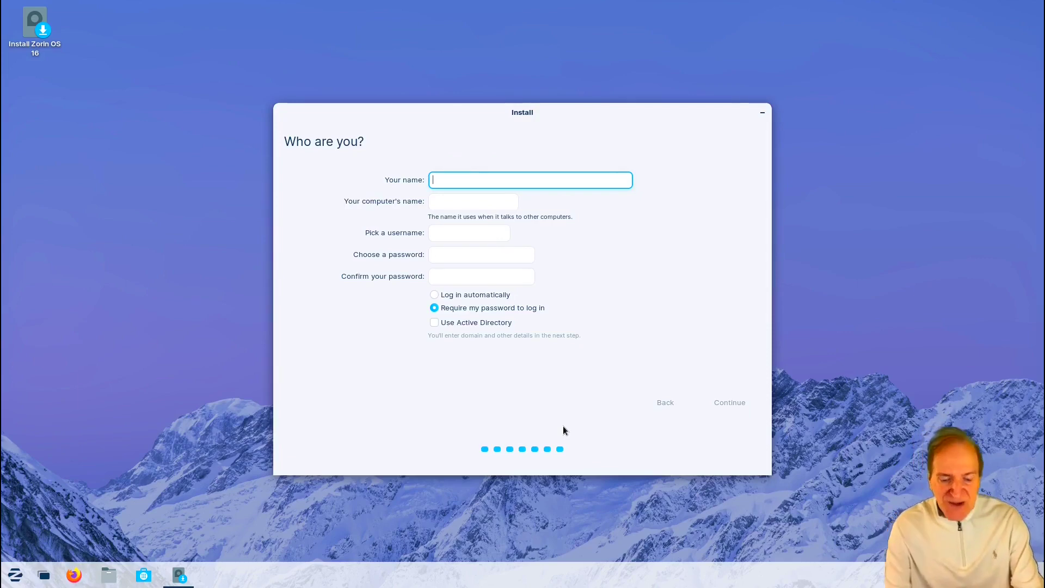
Fill in the user's name, enter and confirm the account password, and continue the installation.
type("Toadwick")
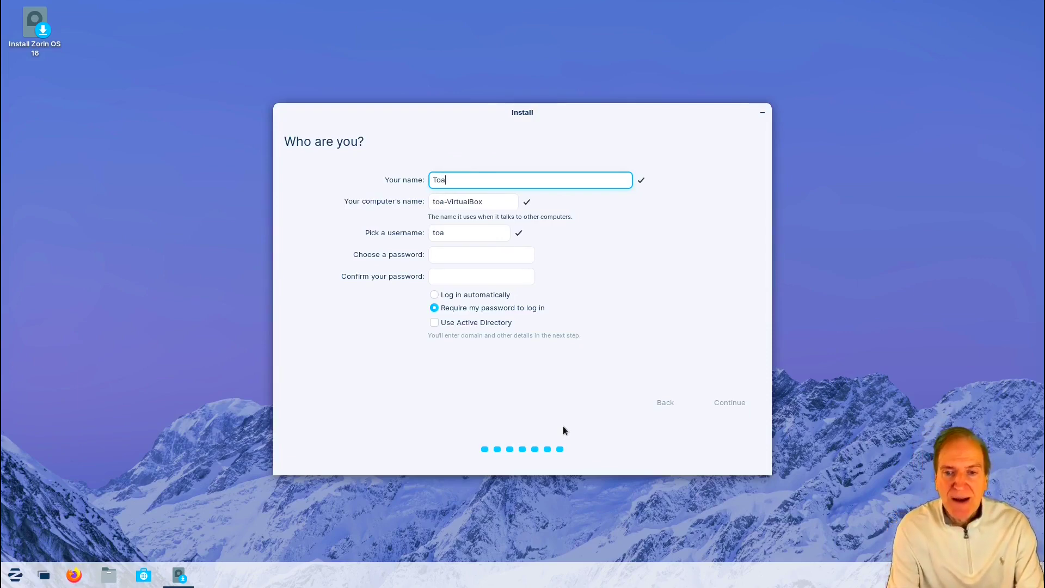
key("Tab")
key("Tab")
key("Tab")
type("*******")
key("Tab")
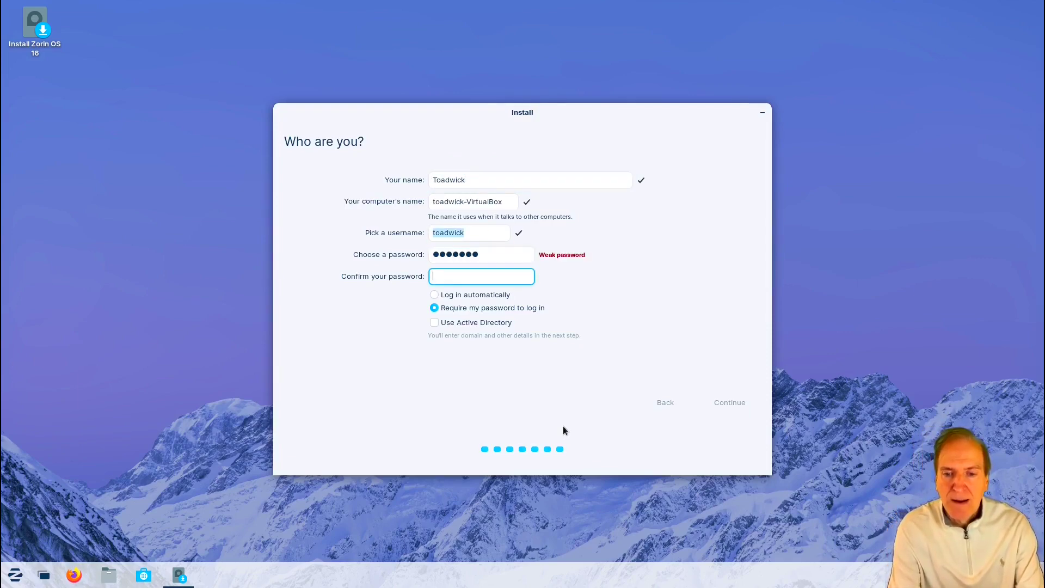
type("*******")
left_click(728, 396)
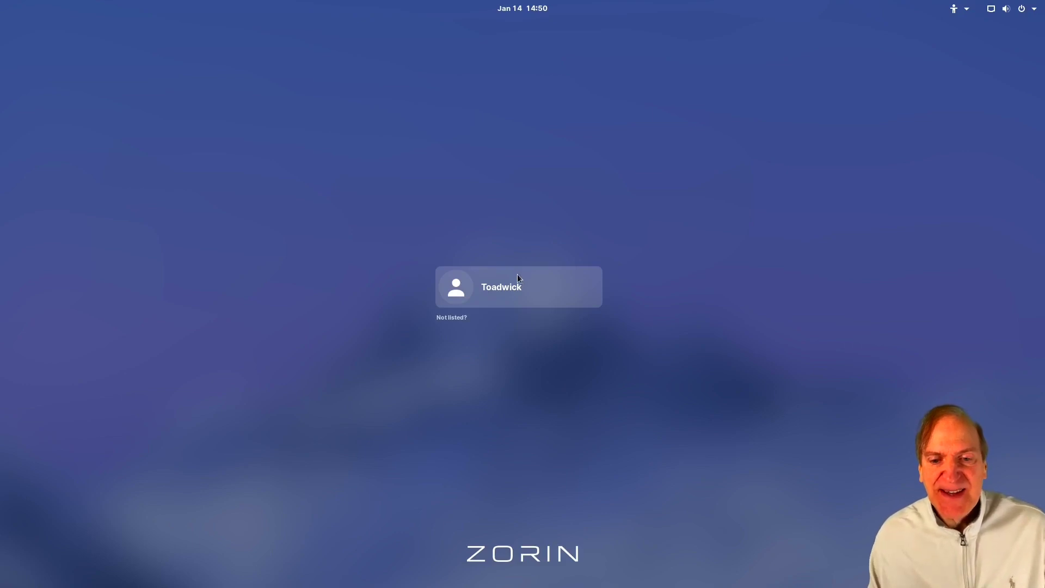
Log in to the installed Zorin system by choosing the new user and entering the account password.
left_click(510, 287)
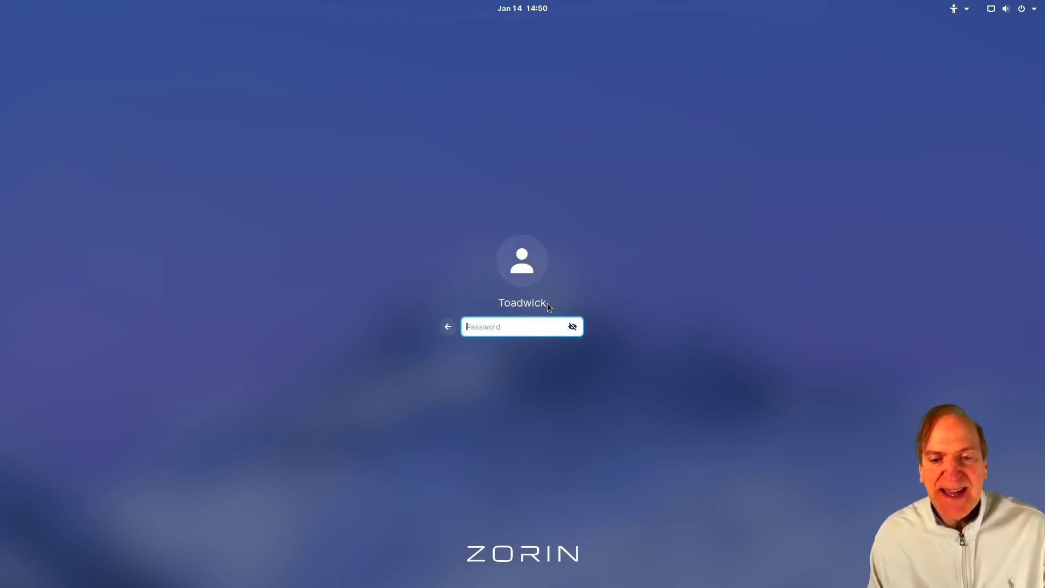
type("********")
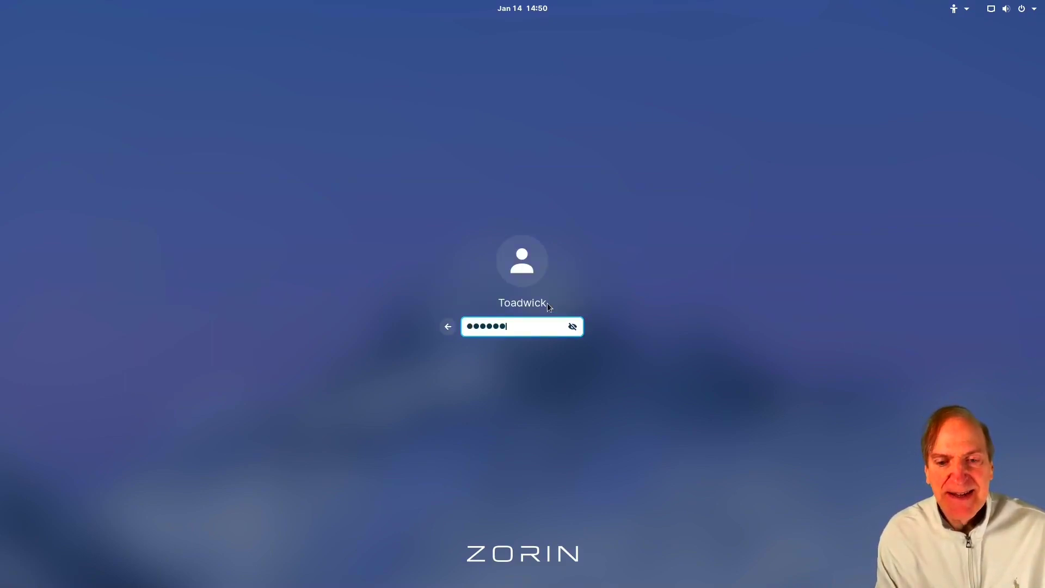
key("Return")
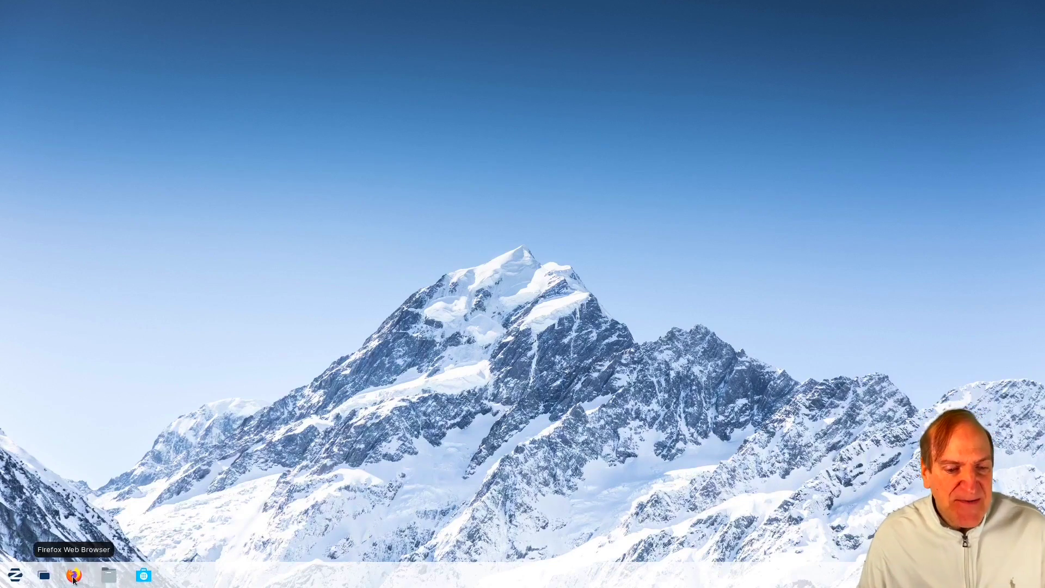
Look over the Zorin application menu's categories, including the Accessories applications, and its system shortcuts.
left_click(15, 575)
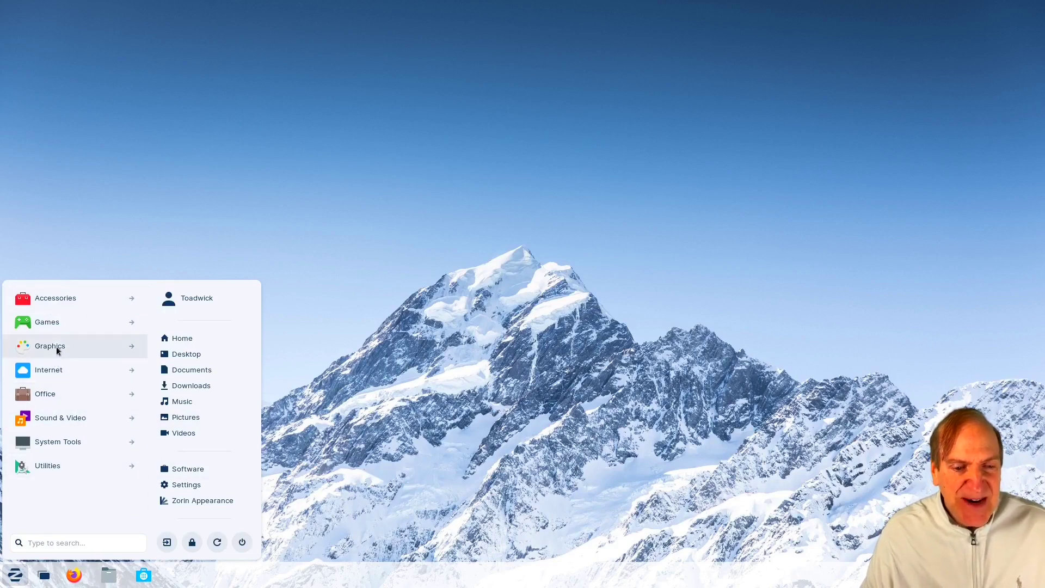
left_click(50, 300)
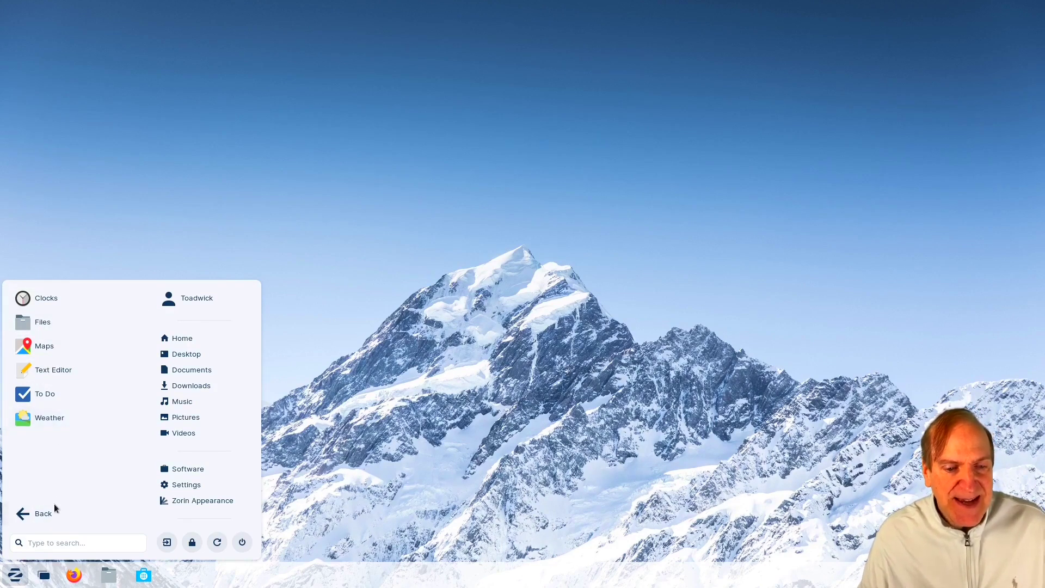
left_click(41, 514)
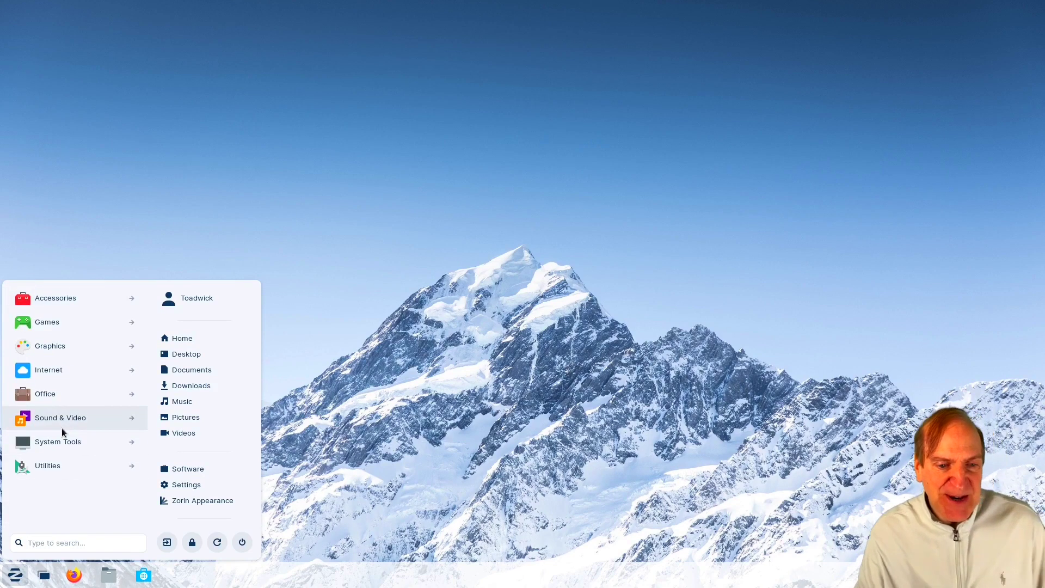
left_click(233, 574)
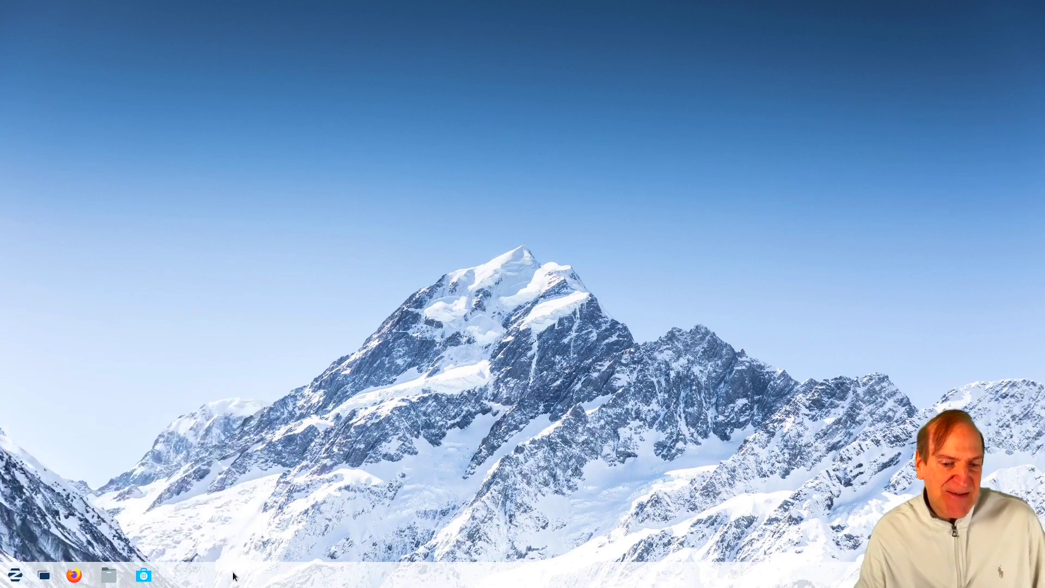
left_click(9, 578)
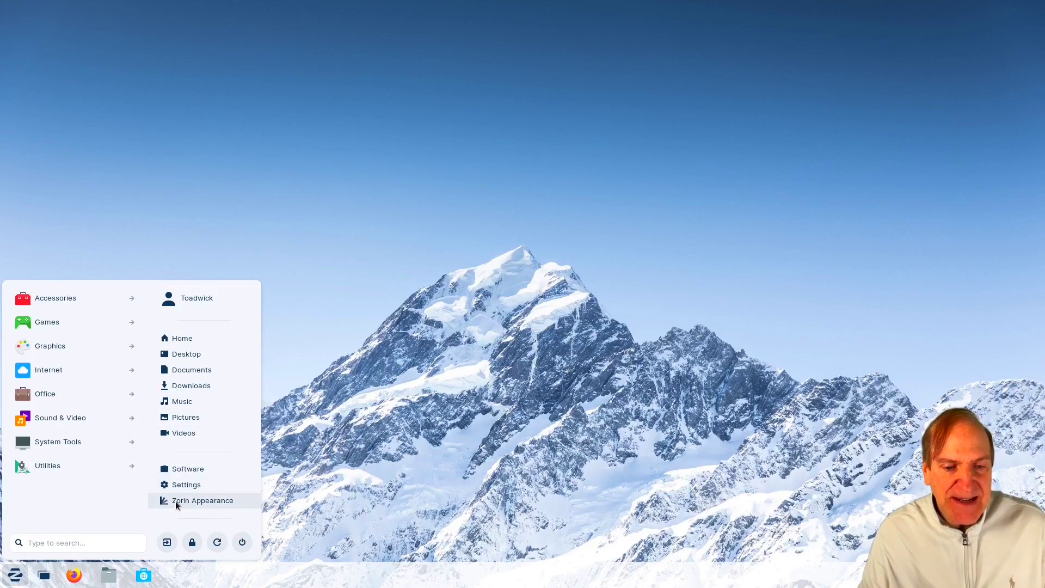
left_click(145, 581)
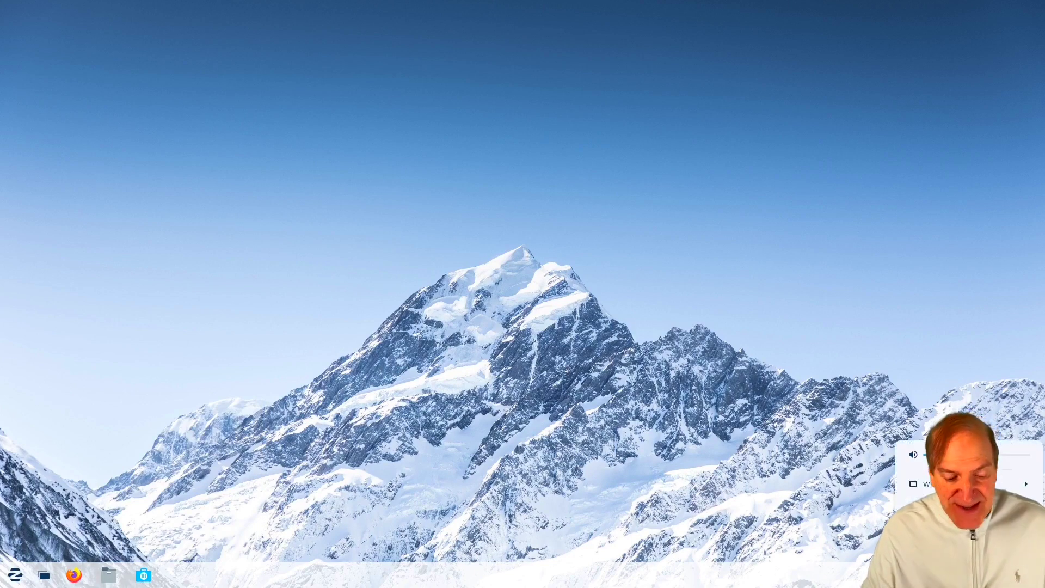
Check the system menu's power and log-out options and the calendar and notification area.
left_click(941, 575)
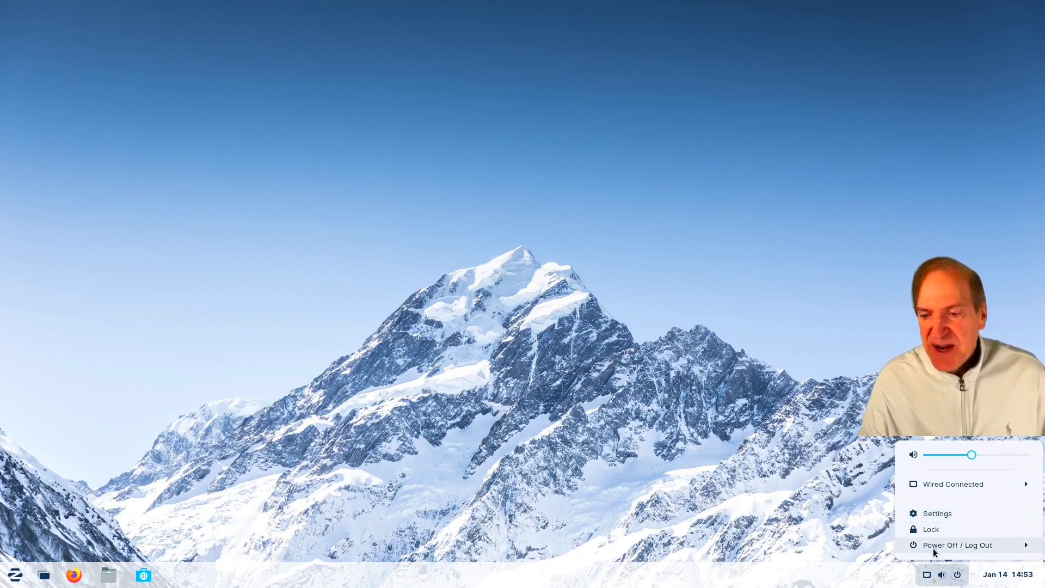
left_click(972, 546)
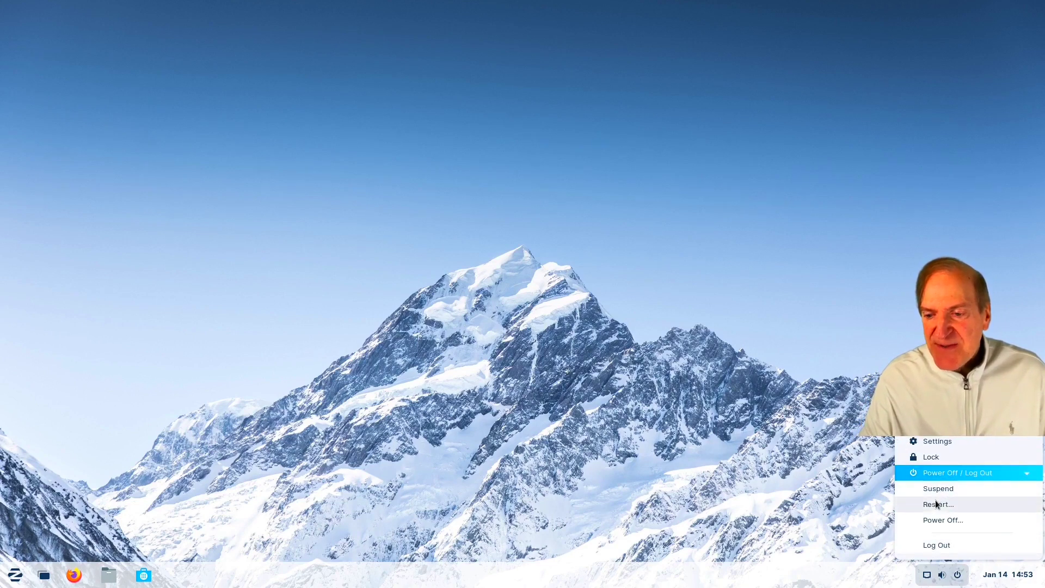
left_click(893, 577)
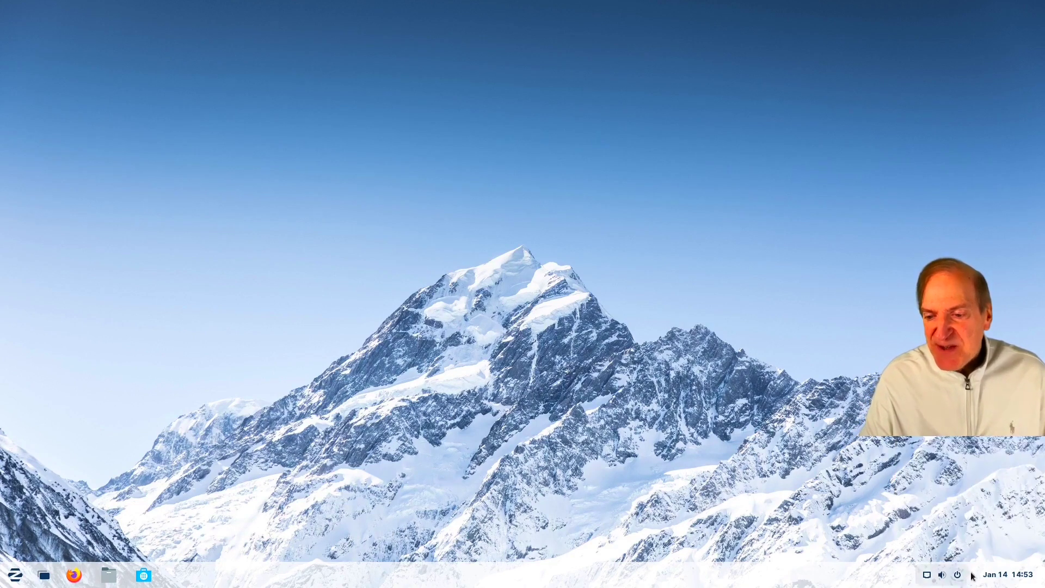
left_click(1007, 574)
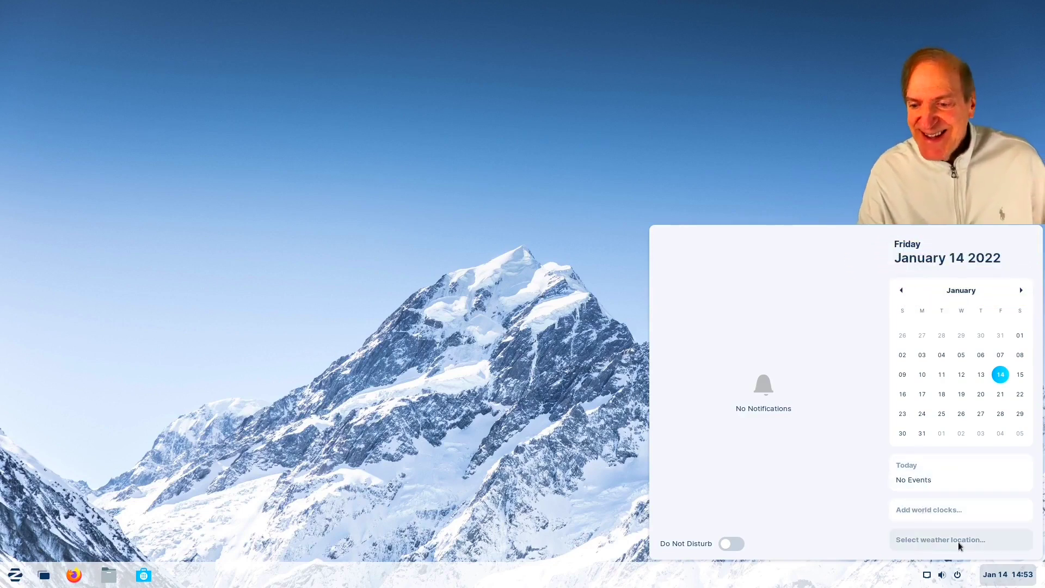
left_click(789, 579)
Open Taskbar Settings, try a panel size of 32 px, and set it to 46 px.
right_click(643, 578)
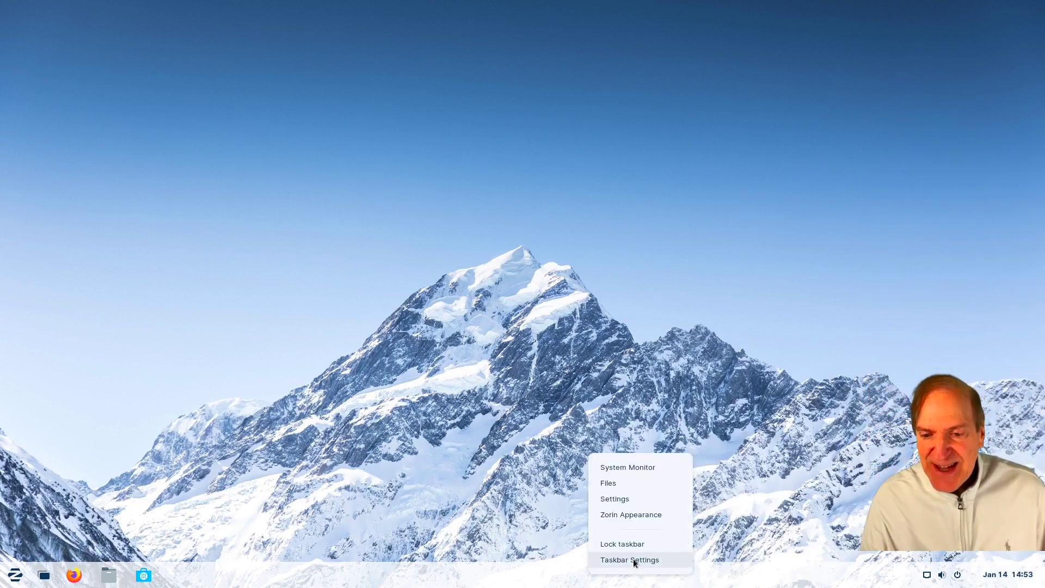
left_click(633, 560)
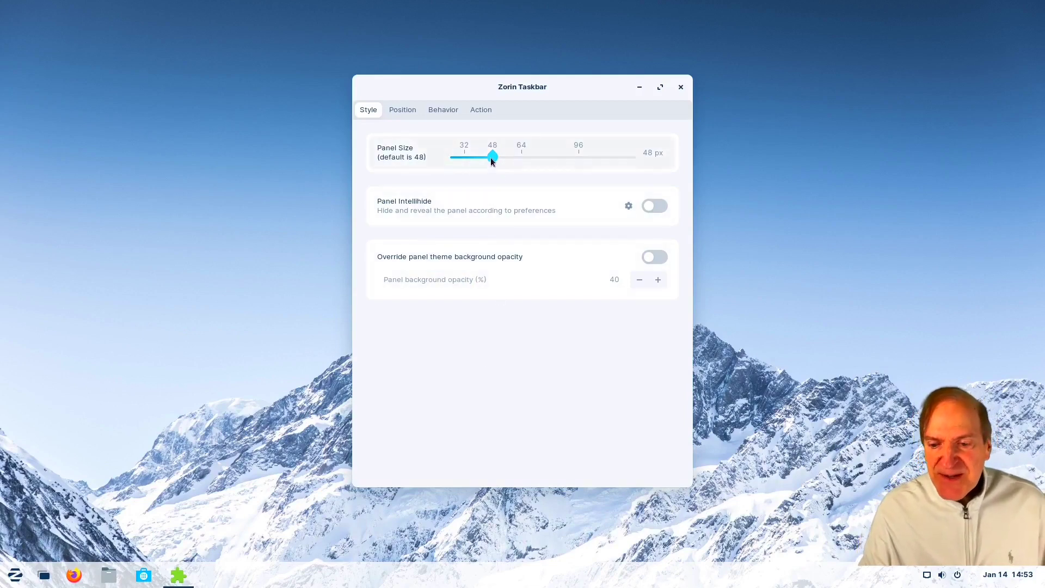
left_click_drag(491, 157, 462, 158)
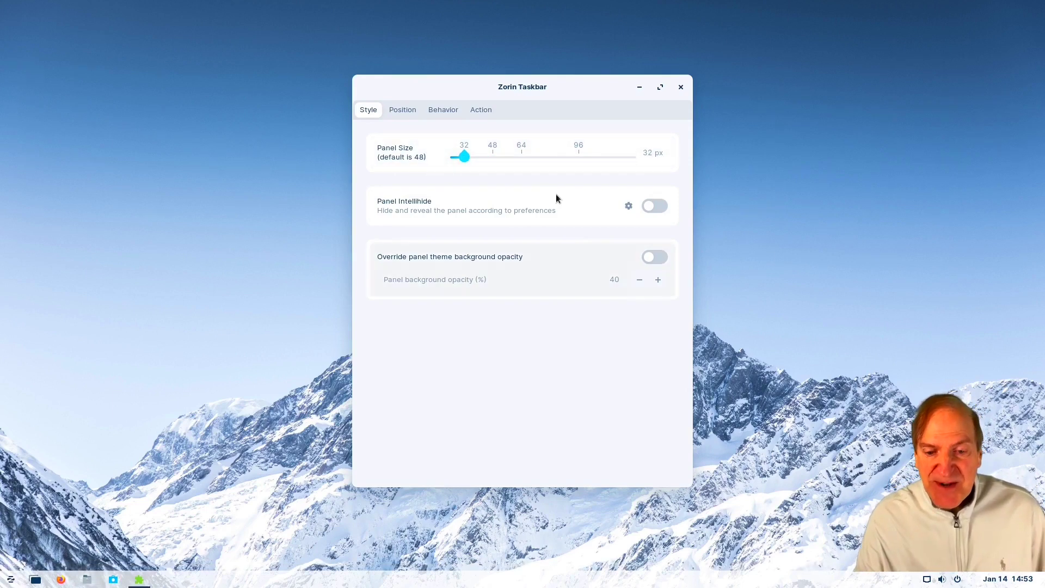
left_click(490, 157)
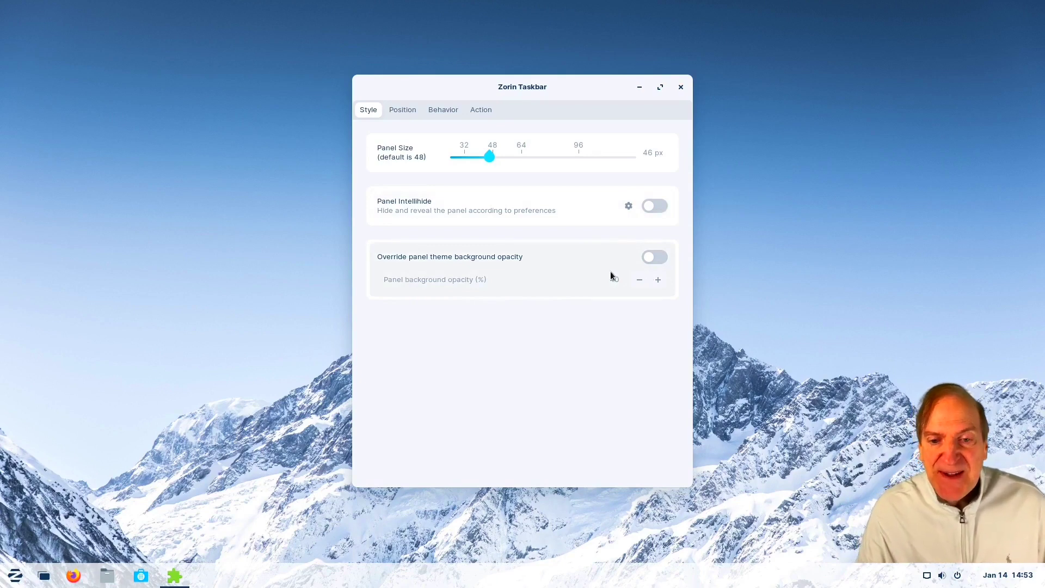
Try overriding the panel theme's background opacity at 100% and 50%, and turn the override back off.
left_click(659, 258)
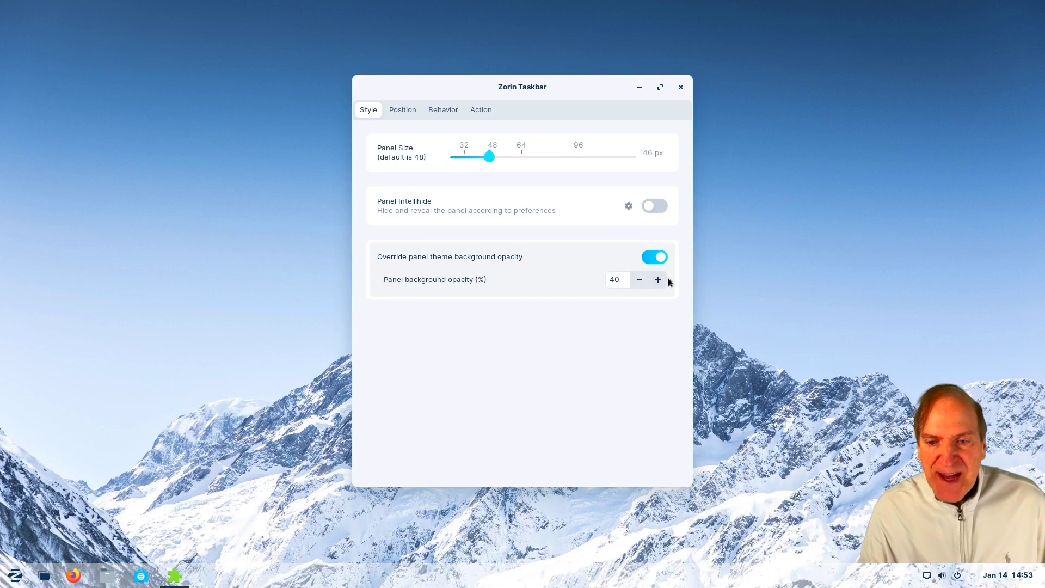
left_click(657, 280)
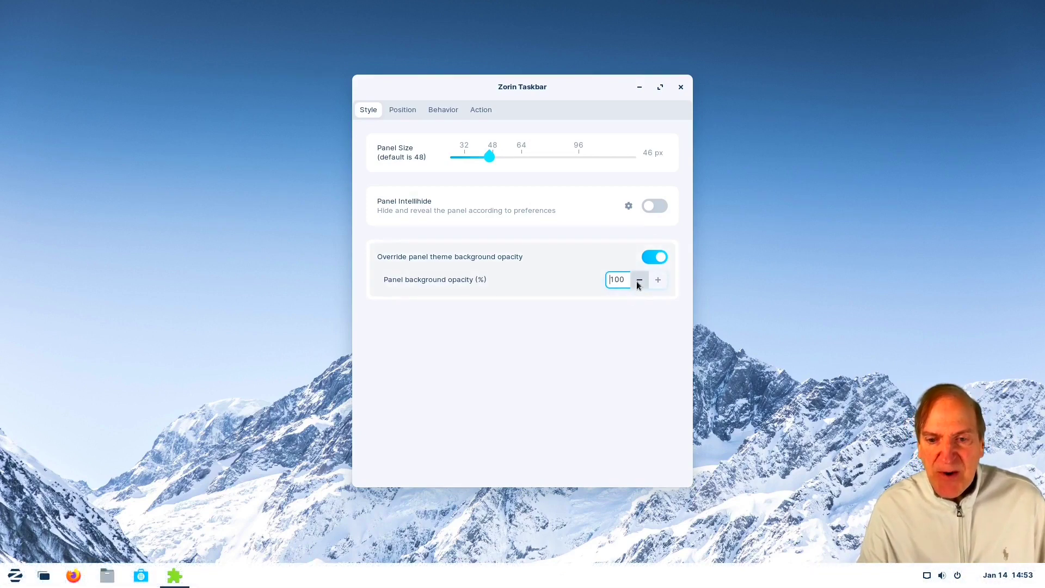
left_click(639, 280)
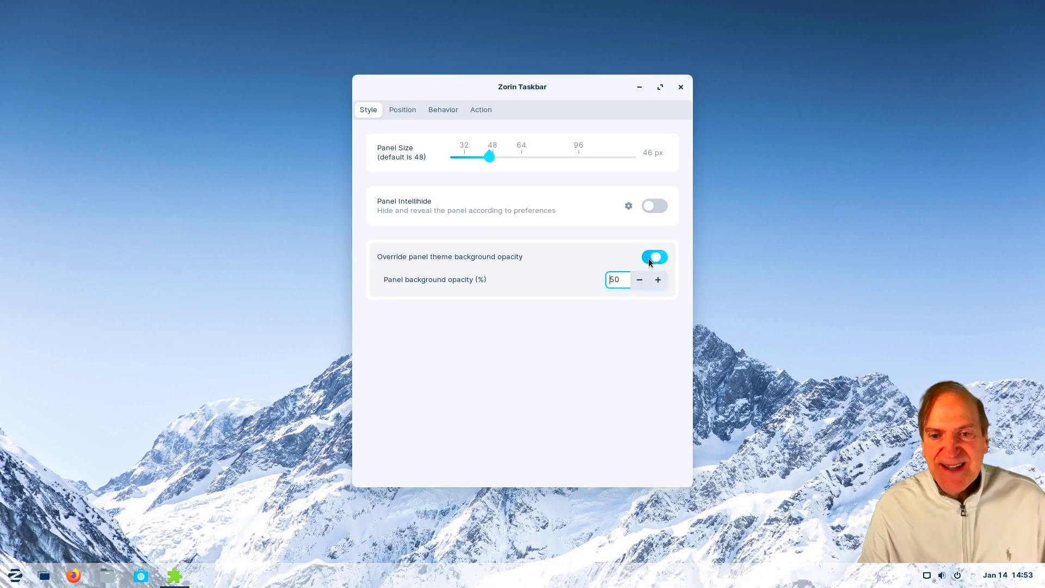
left_click(649, 262)
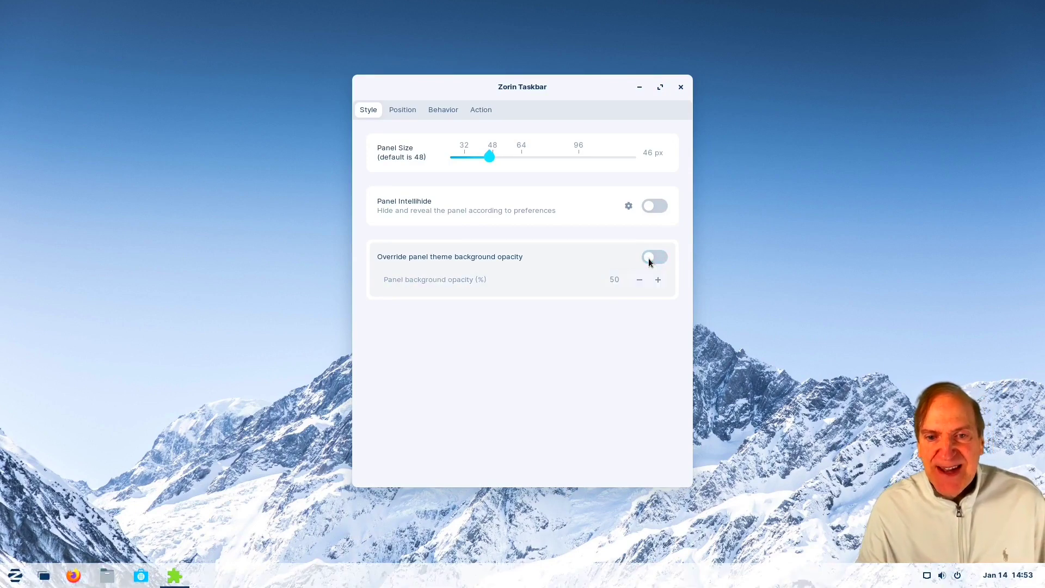
Try the panel along the screen's top, left and right edges, and set its screen position back to Bottom.
left_click(401, 110)
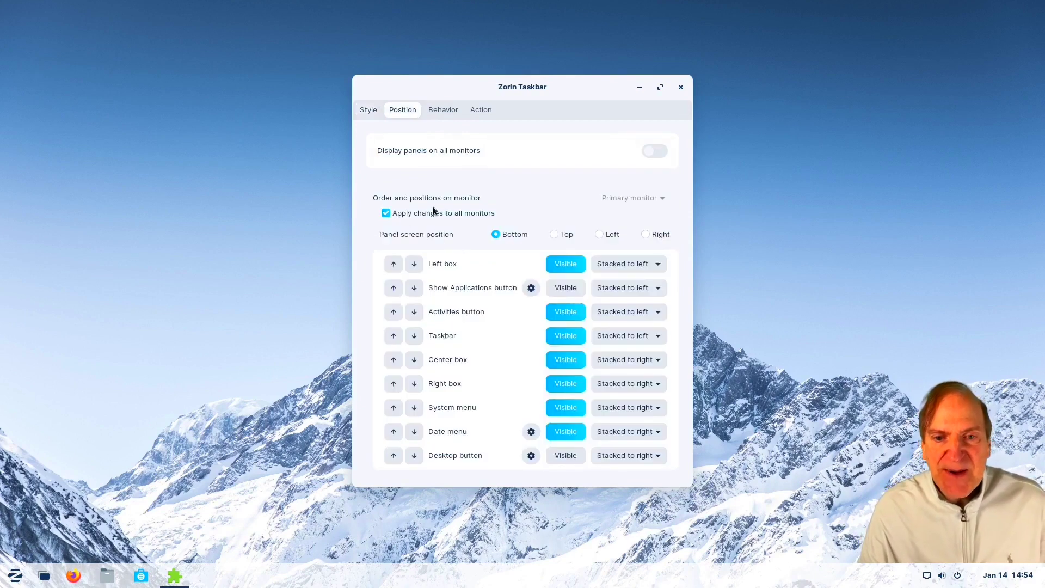
left_click(551, 234)
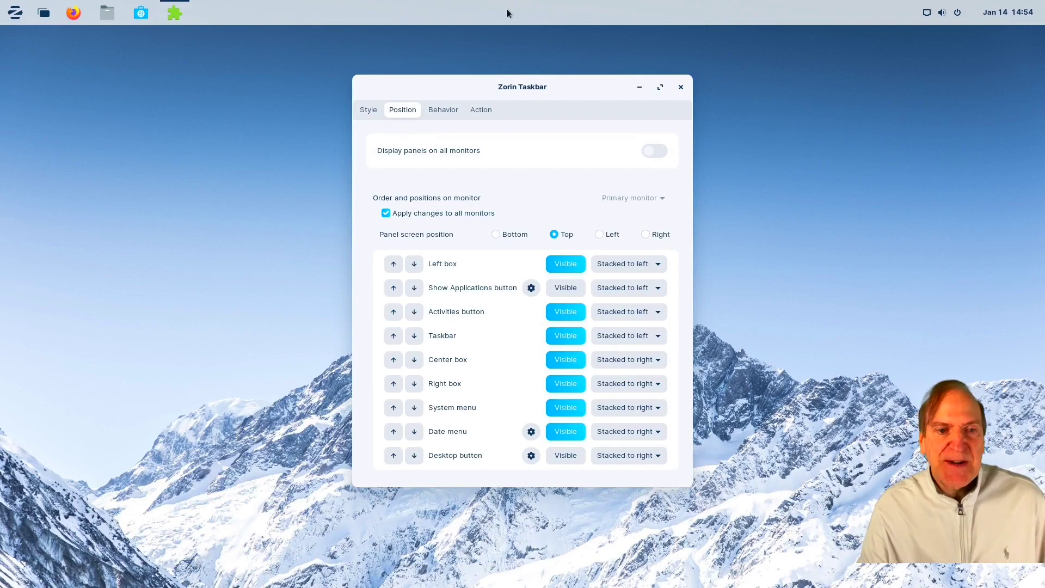
left_click(600, 234)
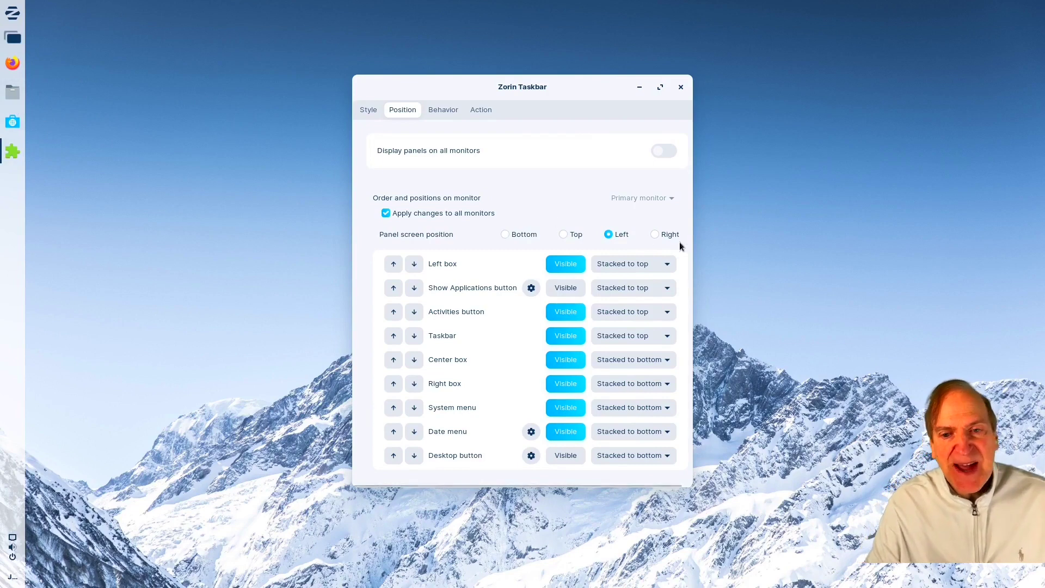
left_click(656, 234)
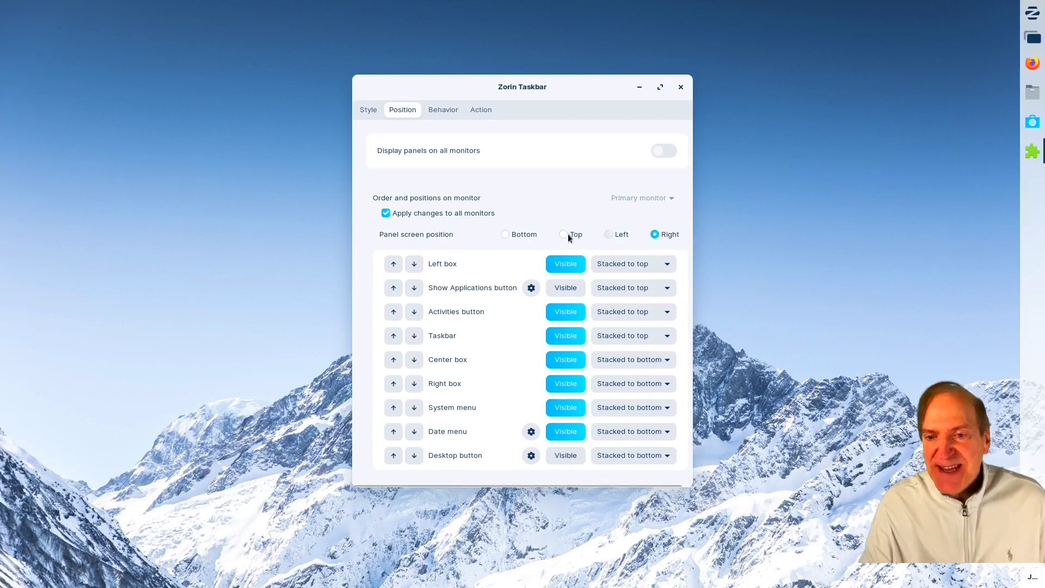
left_click(505, 234)
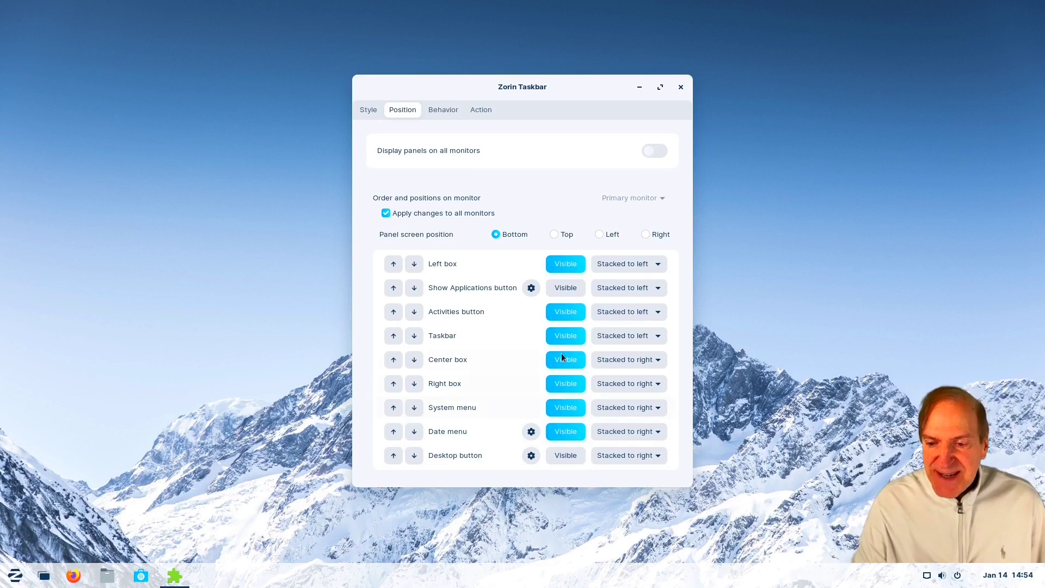
Review the taskbar's Behavior settings, including the window preview options, and its Action settings, and close the taskbar settings.
left_click(439, 110)
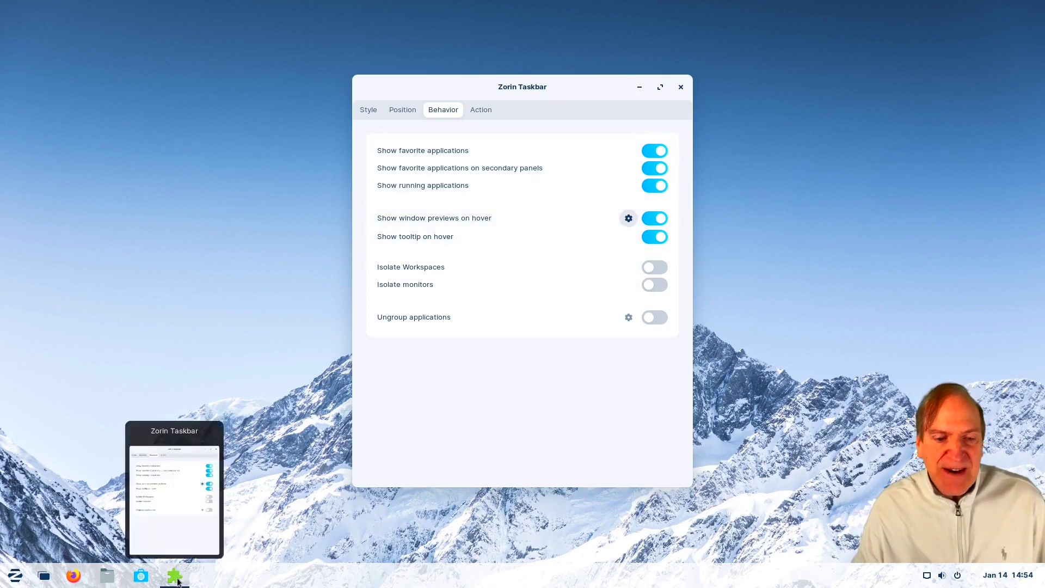
mouse_move(177, 571)
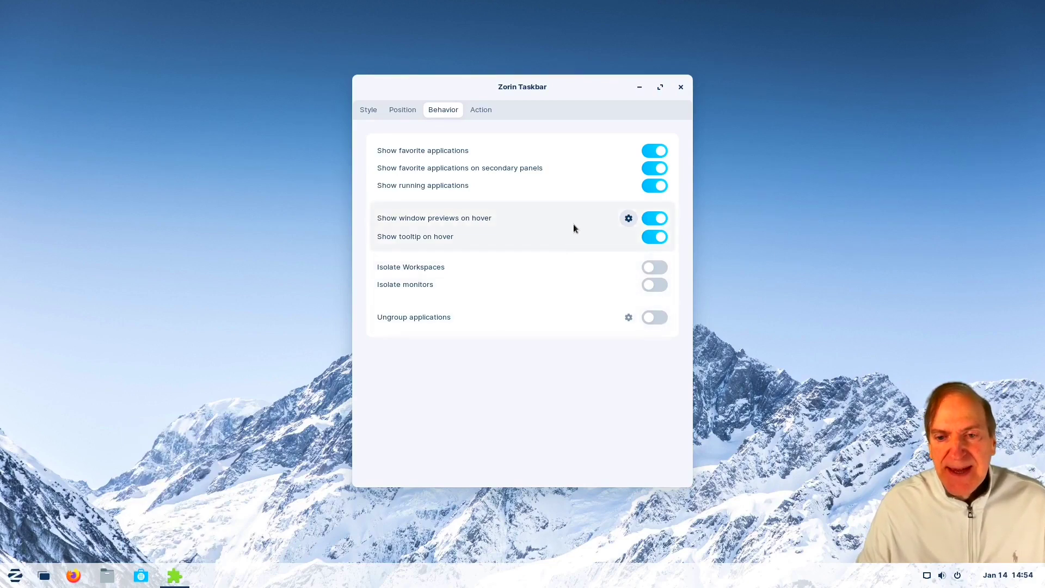
left_click(628, 219)
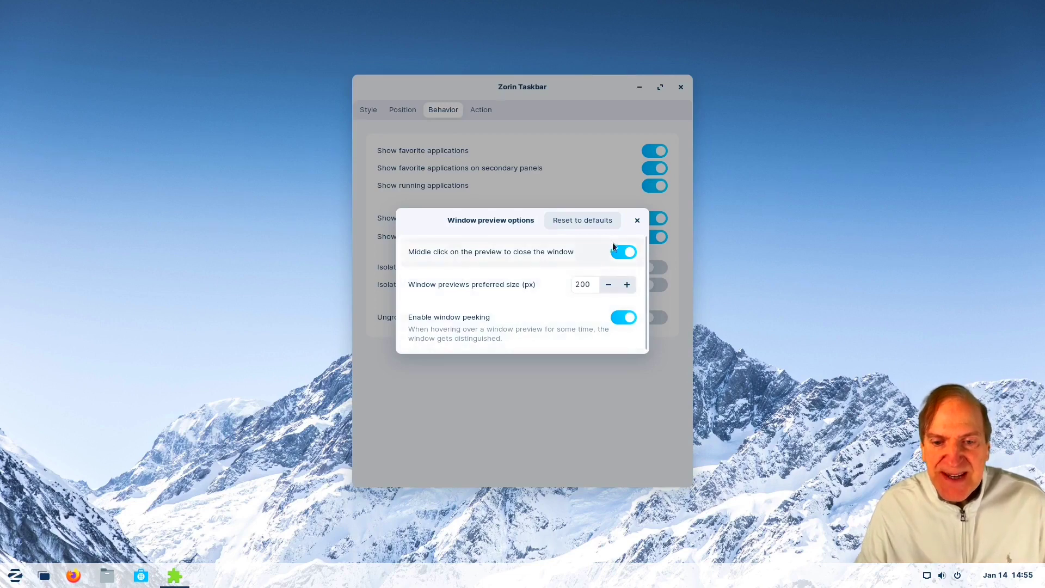
left_click(636, 220)
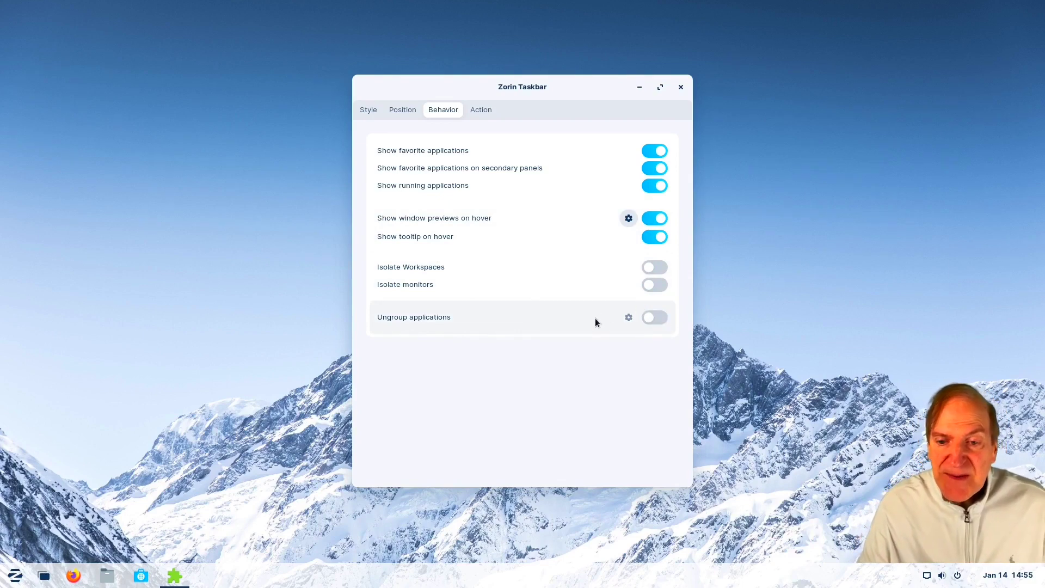
left_click(472, 108)
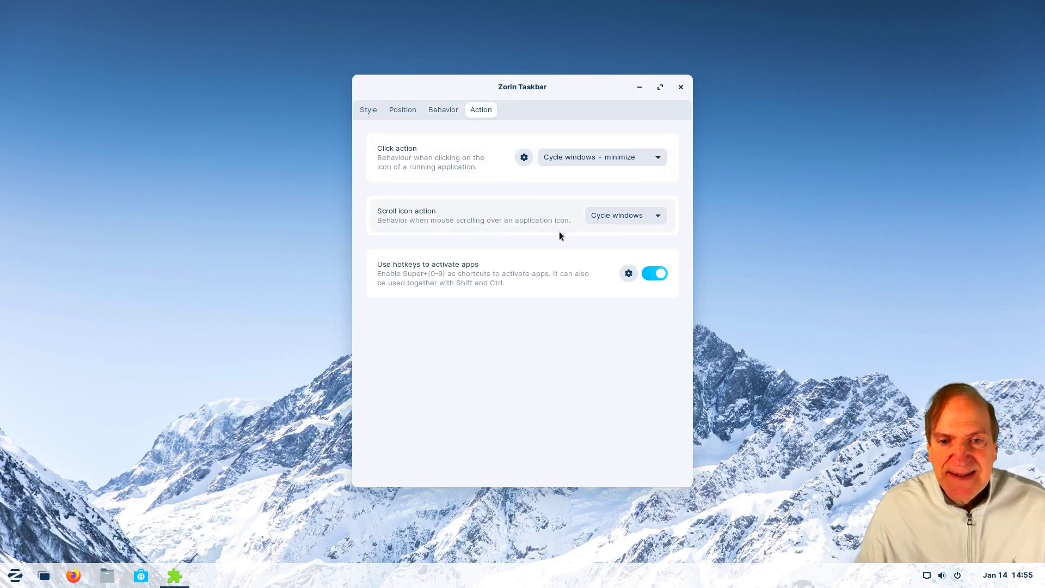
left_click(366, 112)
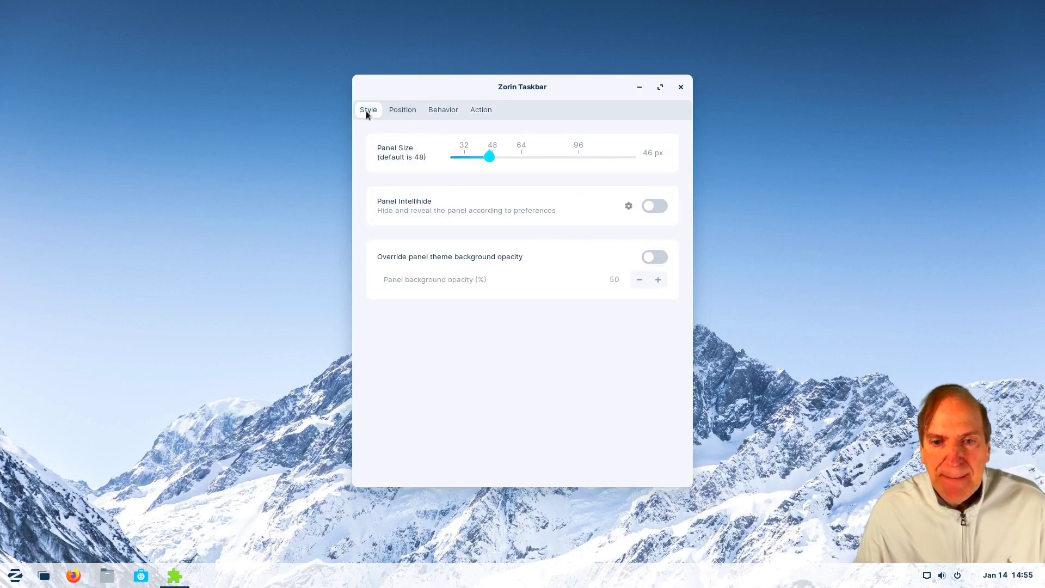
left_click(681, 87)
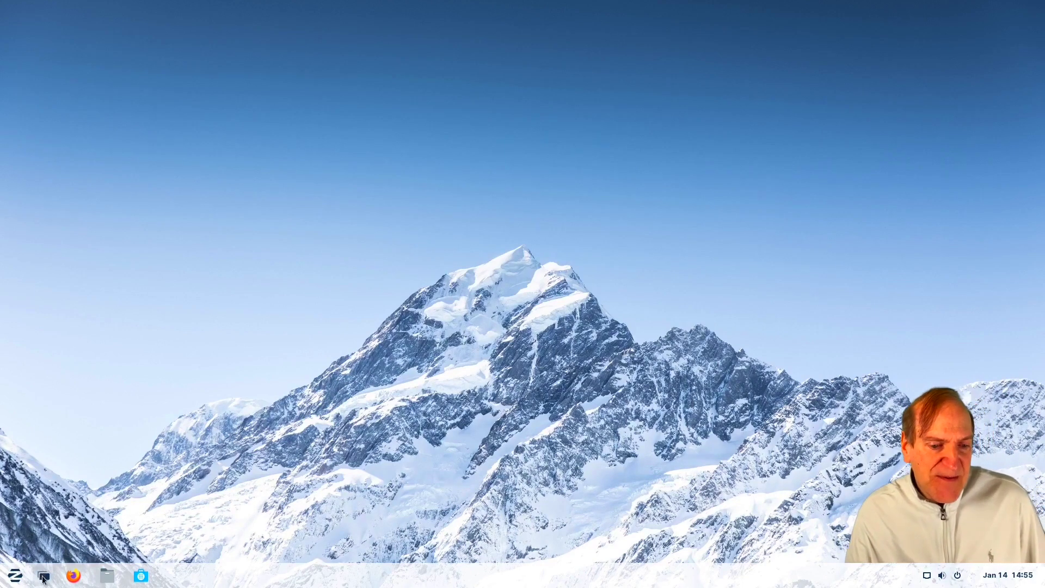
Launch Terminal from the Accessories applications.
left_click(16, 578)
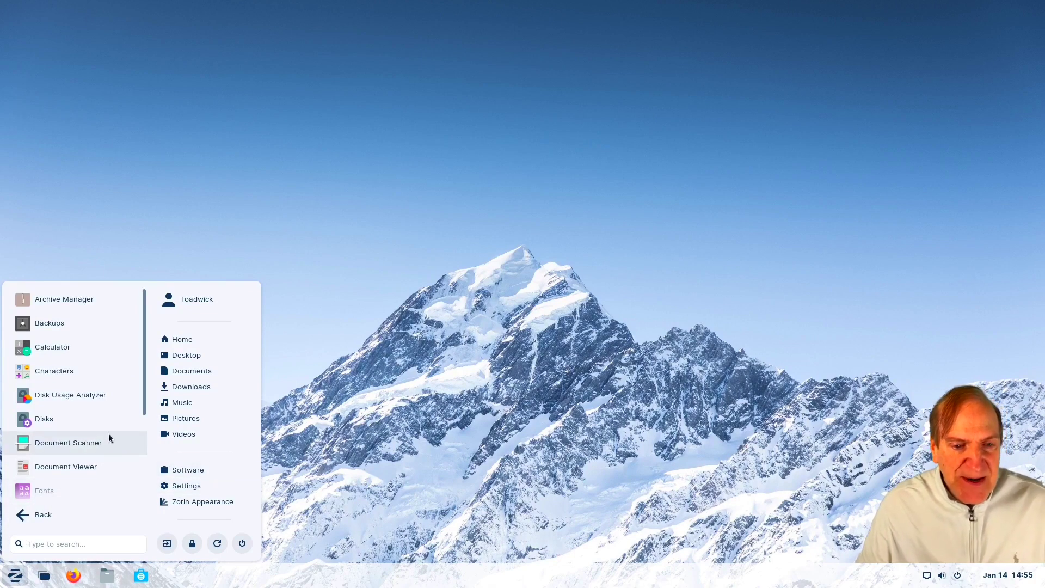
scroll(109, 435, "down", 4)
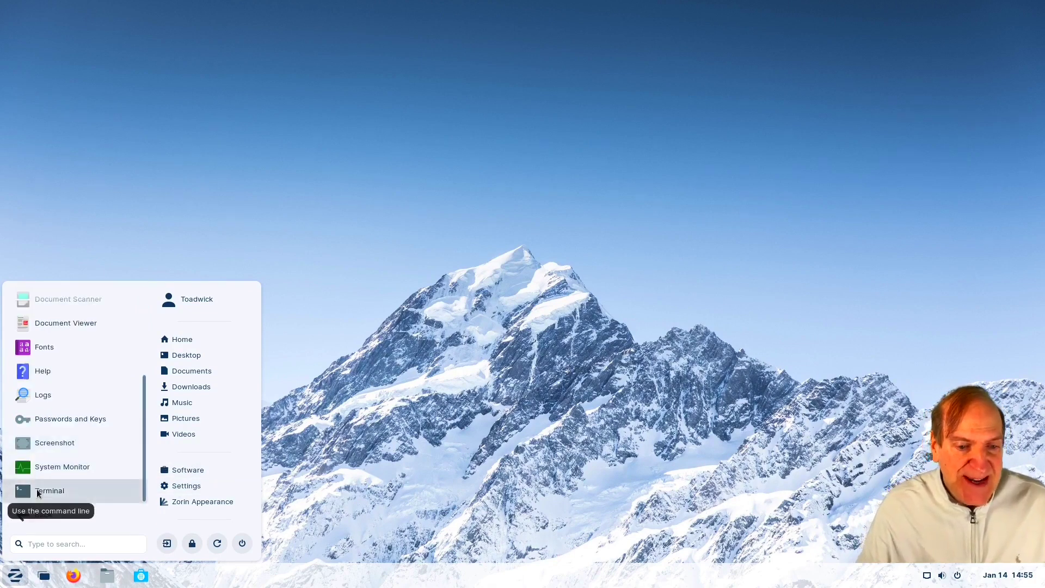
left_click(39, 490)
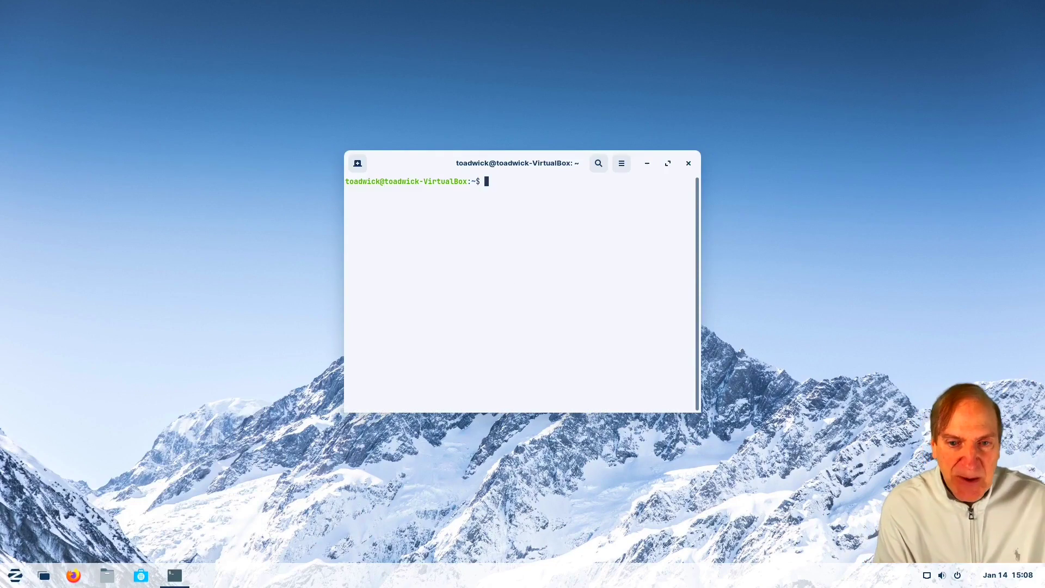
Install htop and neofetch with sudo apt install, entering the account password and accepting the installation.
type("sudo apt insta")
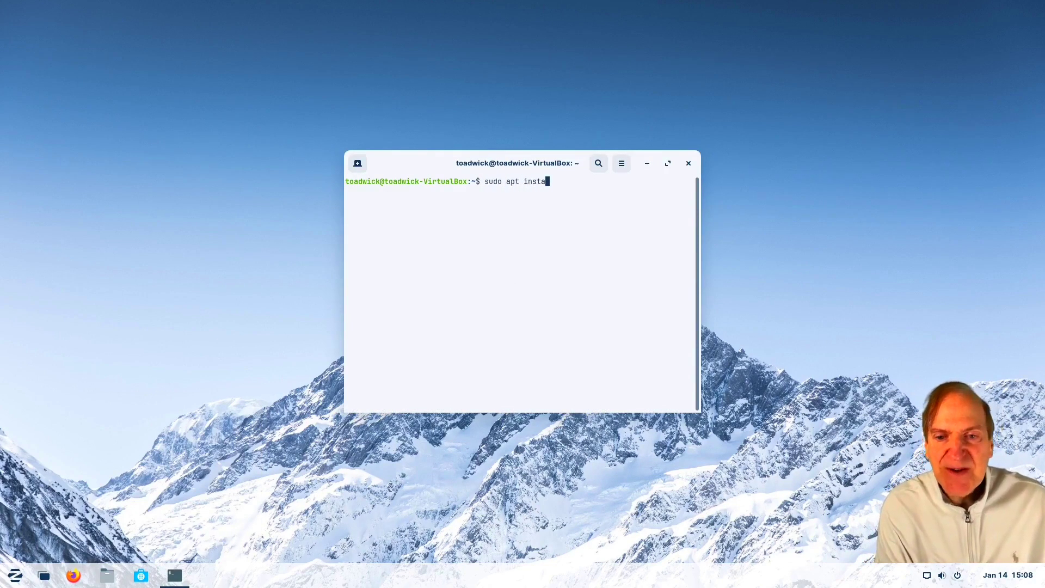
type("ll htop n")
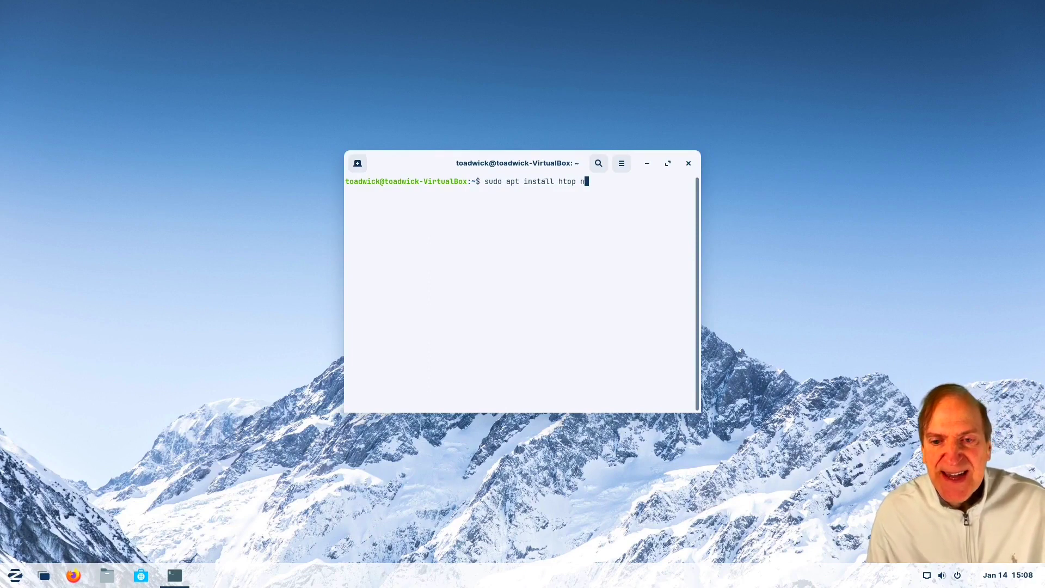
type("eofetch")
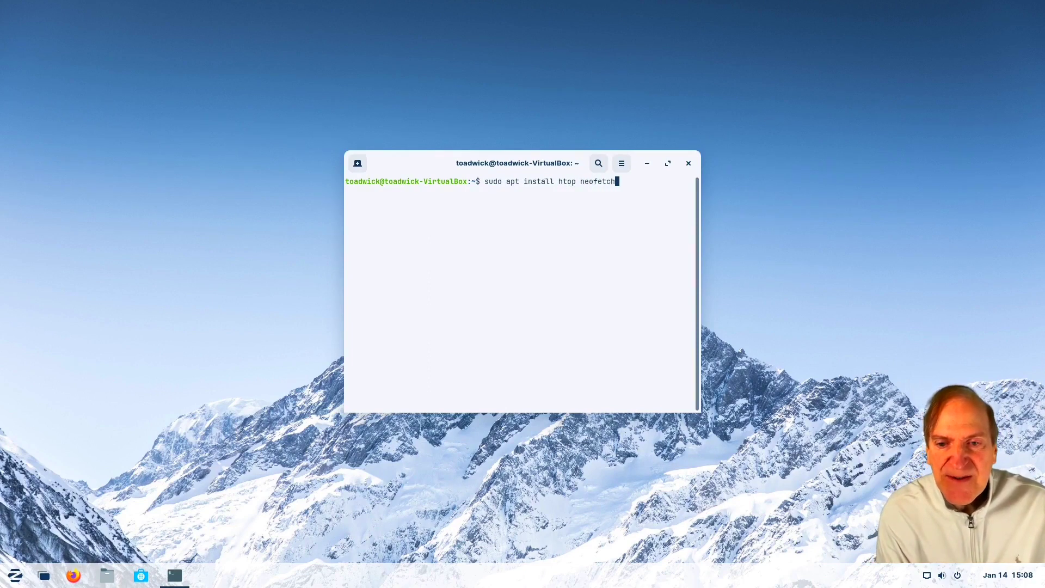
key("Return")
type("*******")
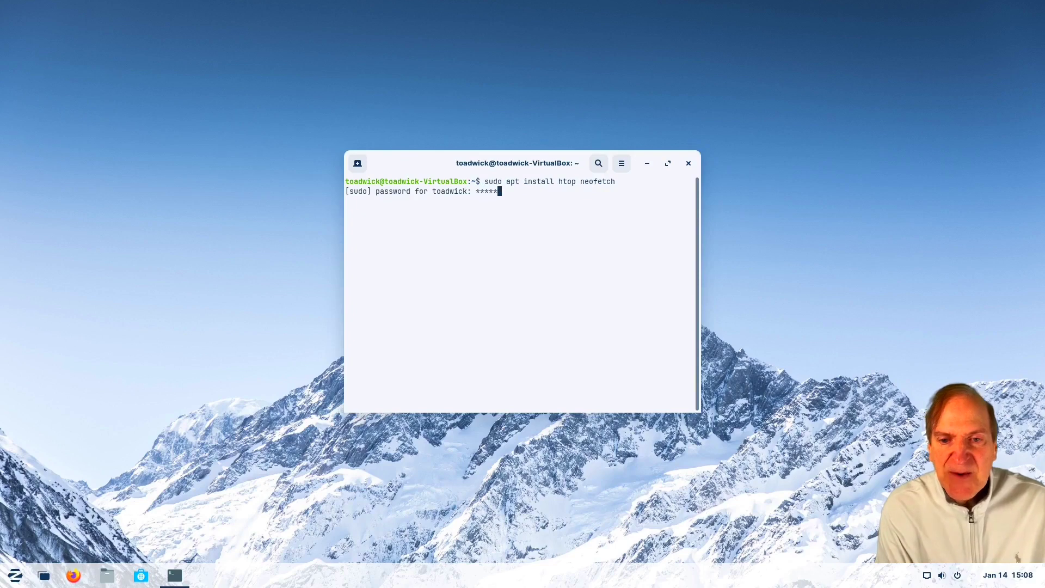
key("Return")
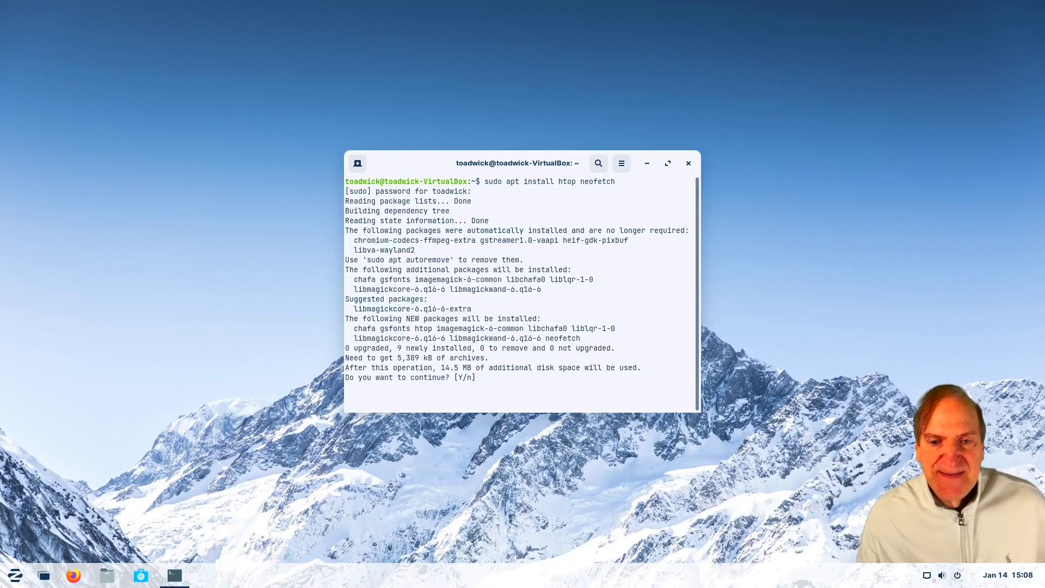
type("y")
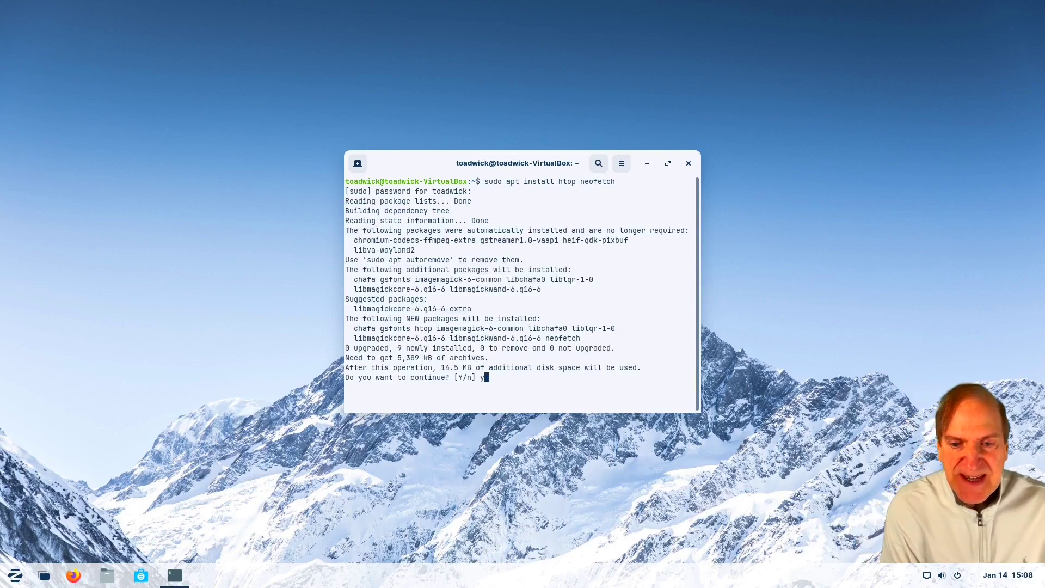
key("Return")
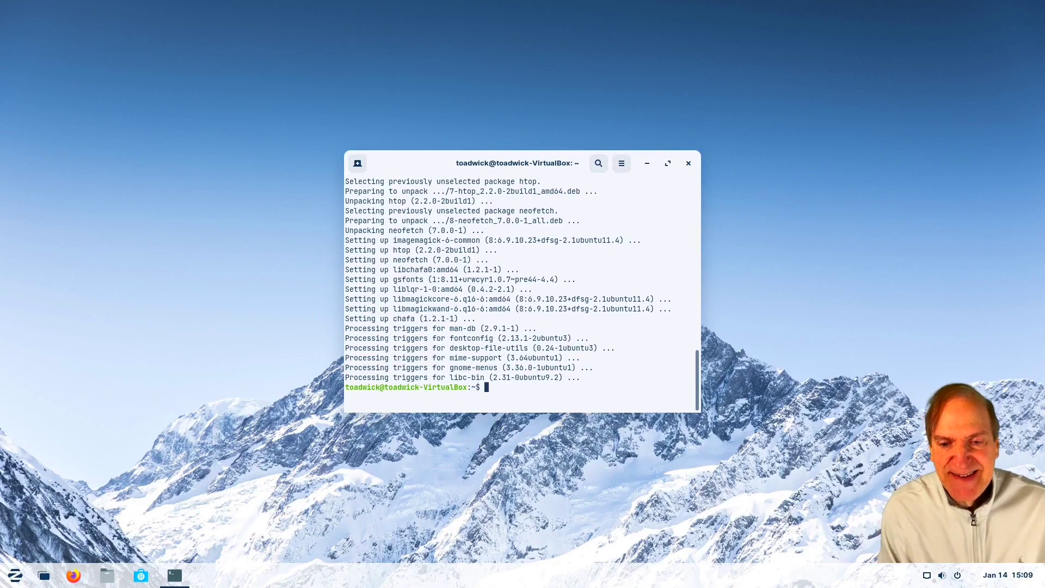
Check the machine's resource use with htop and its system details with neofetch, and close the terminal.
type("top")
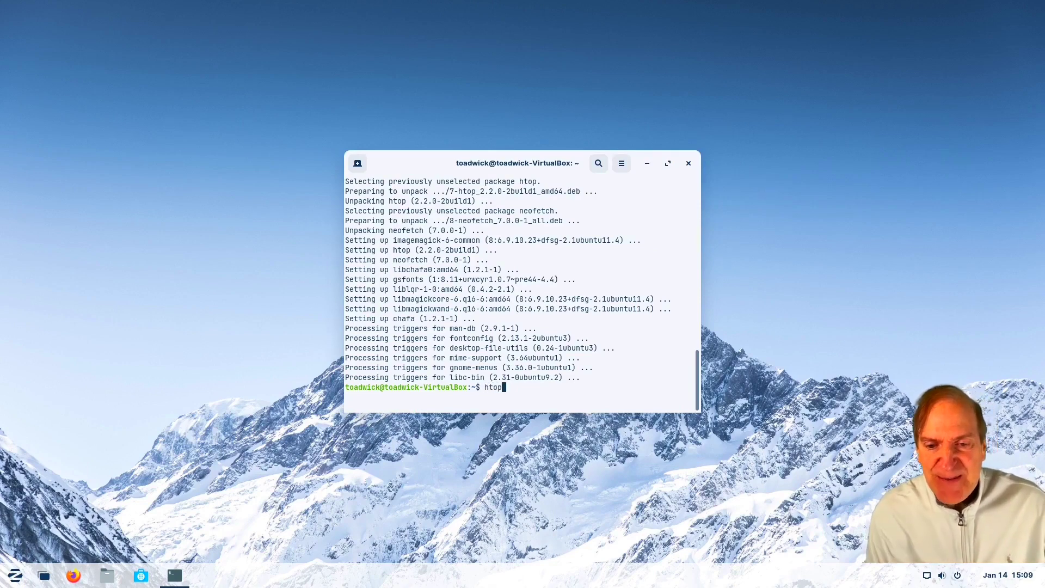
key("Return")
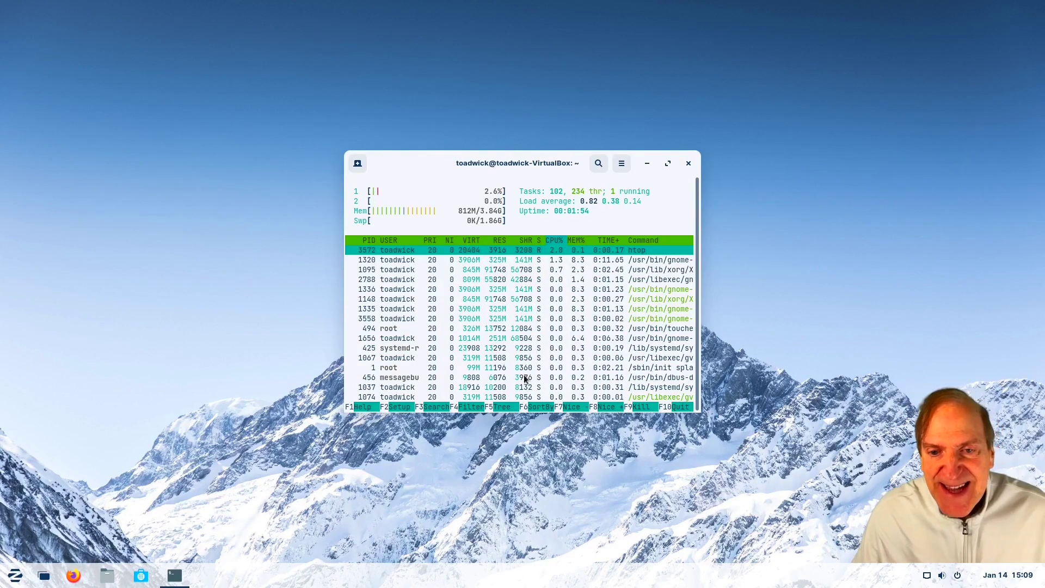
key("q")
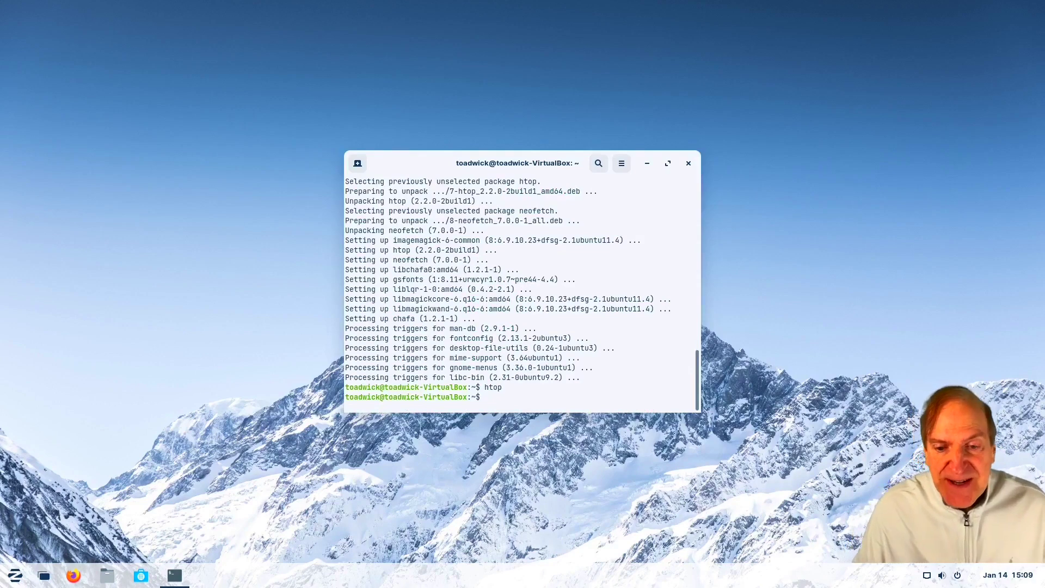
type("neofetch")
key("Return")
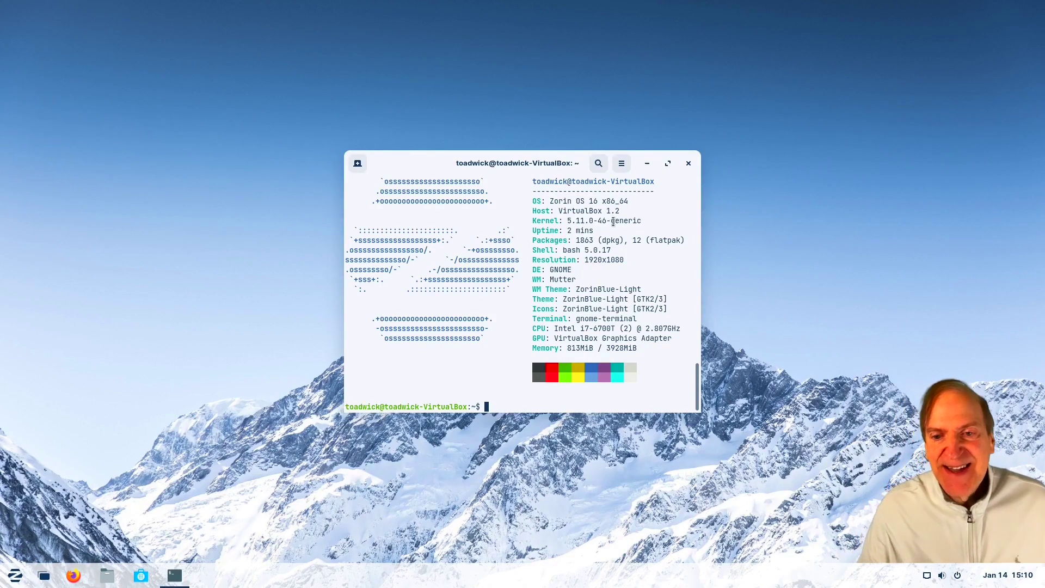
left_click(688, 164)
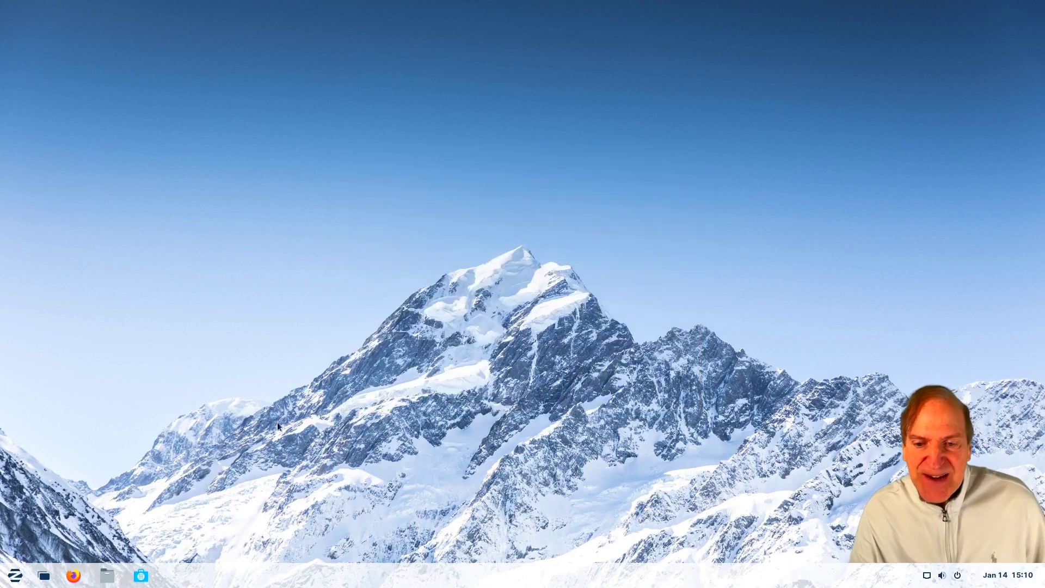
Open Zorin Appearance, glance at the current application menu, and apply the layout with a taskbar that lists window titles.
left_click(14, 577)
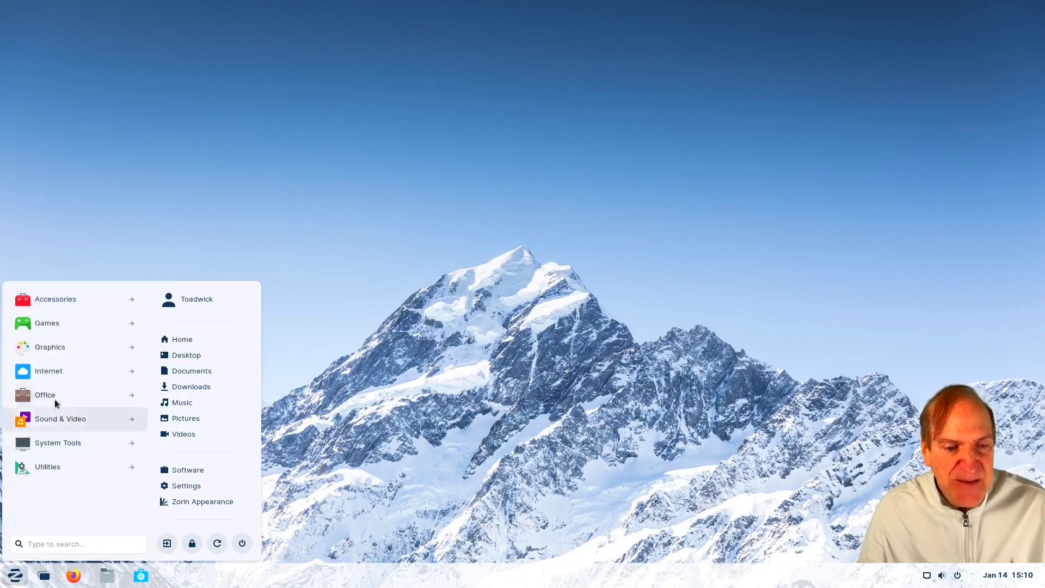
left_click(185, 499)
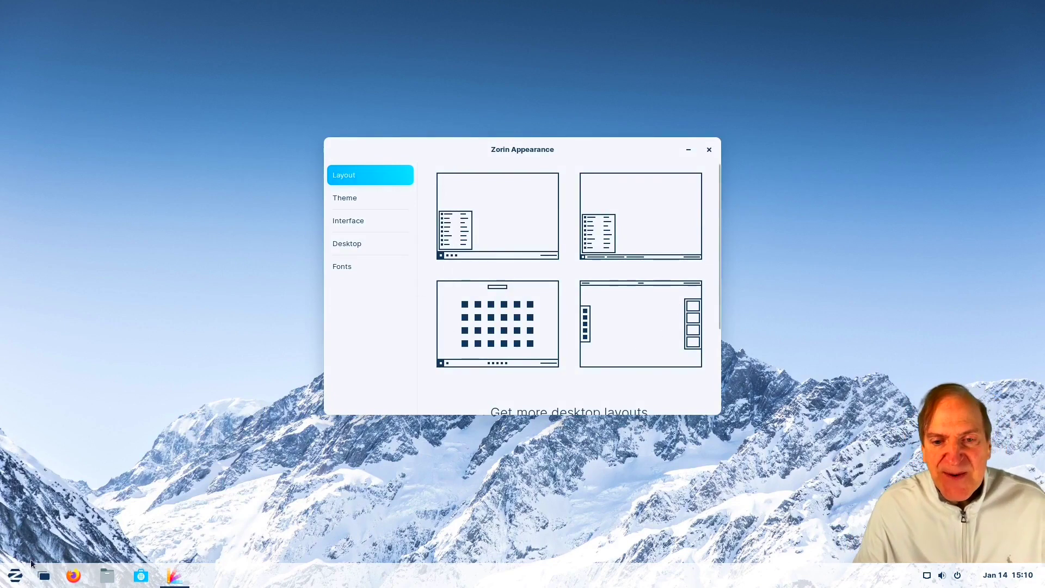
left_click(15, 576)
left_click(387, 302)
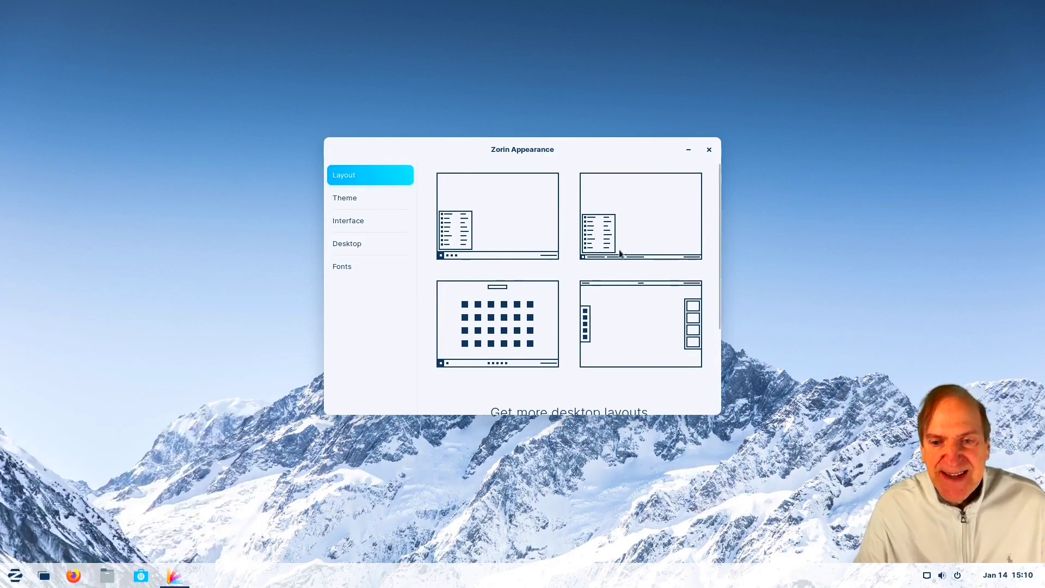
left_click(622, 227)
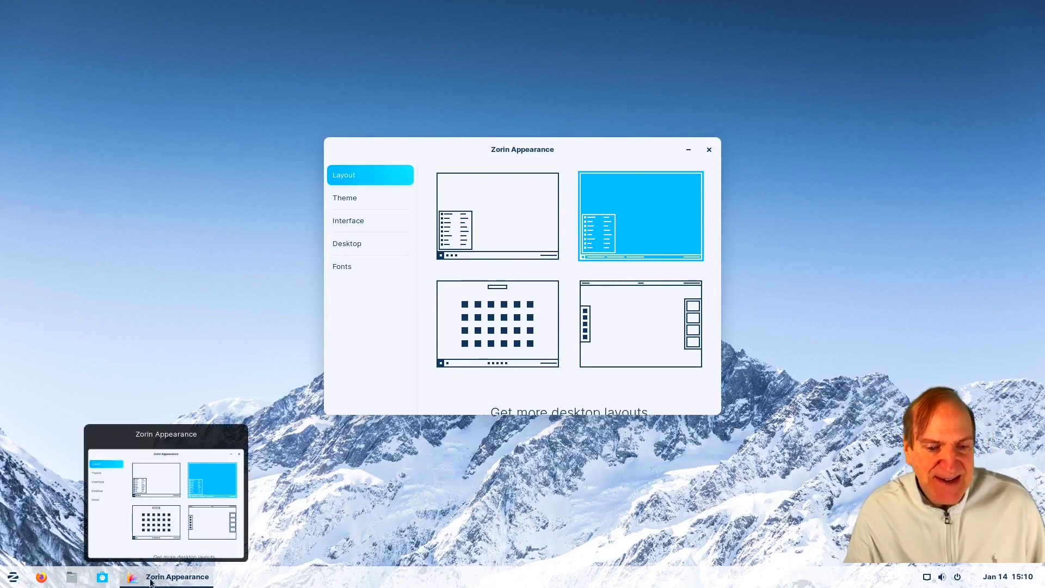
Check the application menu in the window-list layout, including the Sound & Video applications, and dismiss it.
left_click(13, 577)
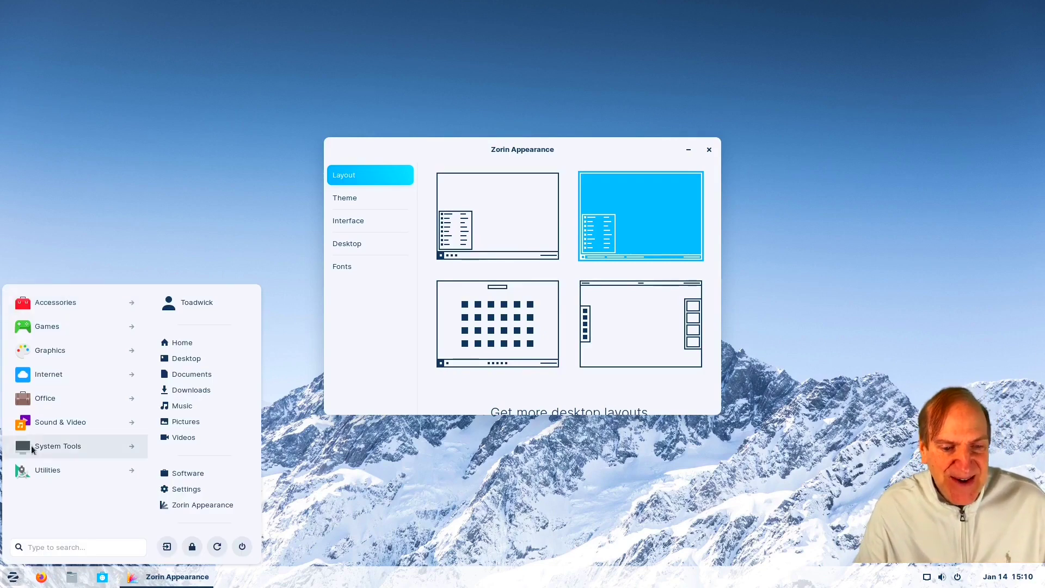
left_click(47, 422)
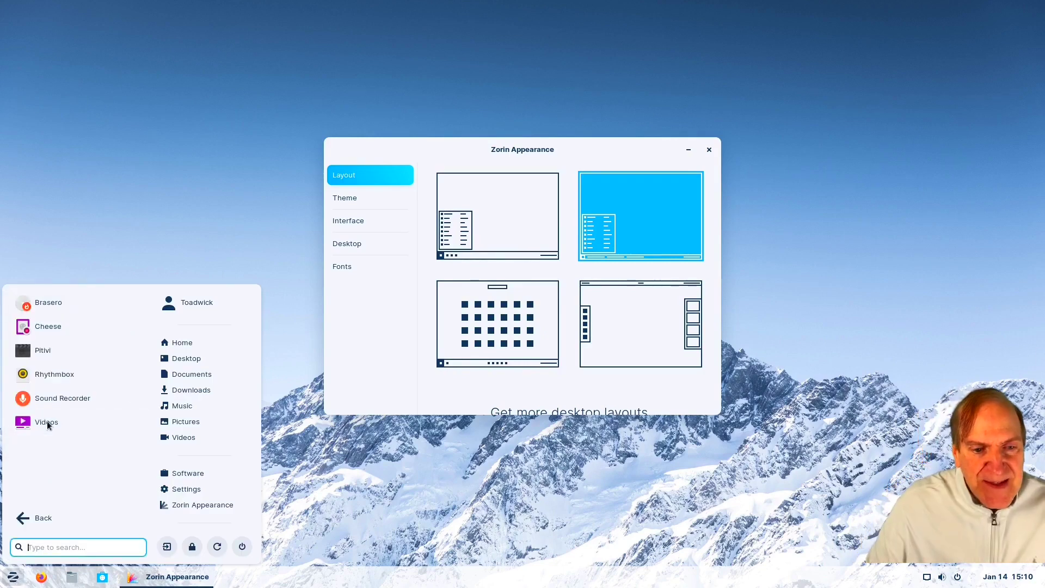
left_click(38, 517)
left_click(392, 533)
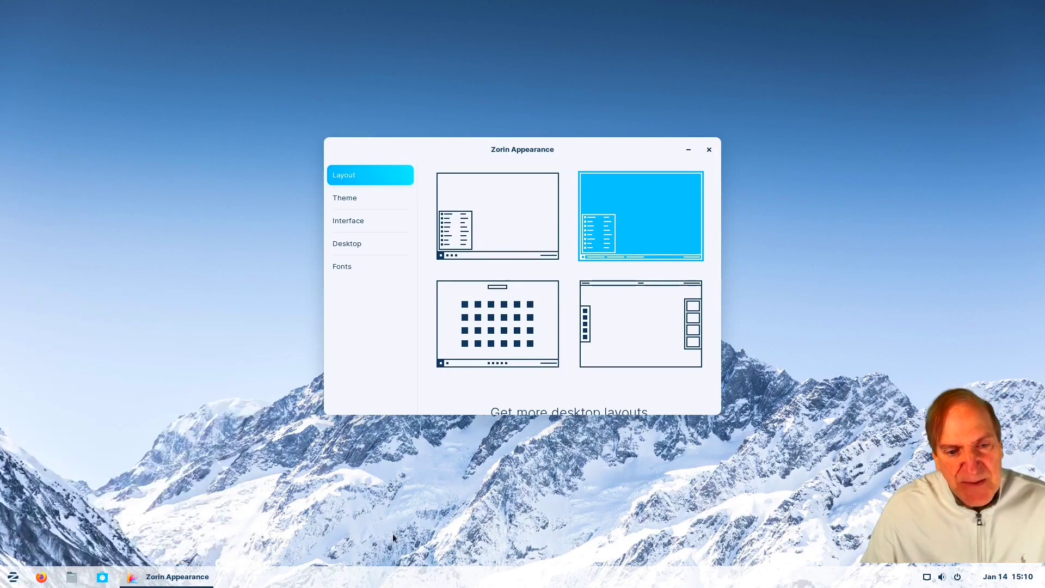
Apply the layout with a full-screen application grid, look through both pages of the grid, and close it.
left_click(495, 334)
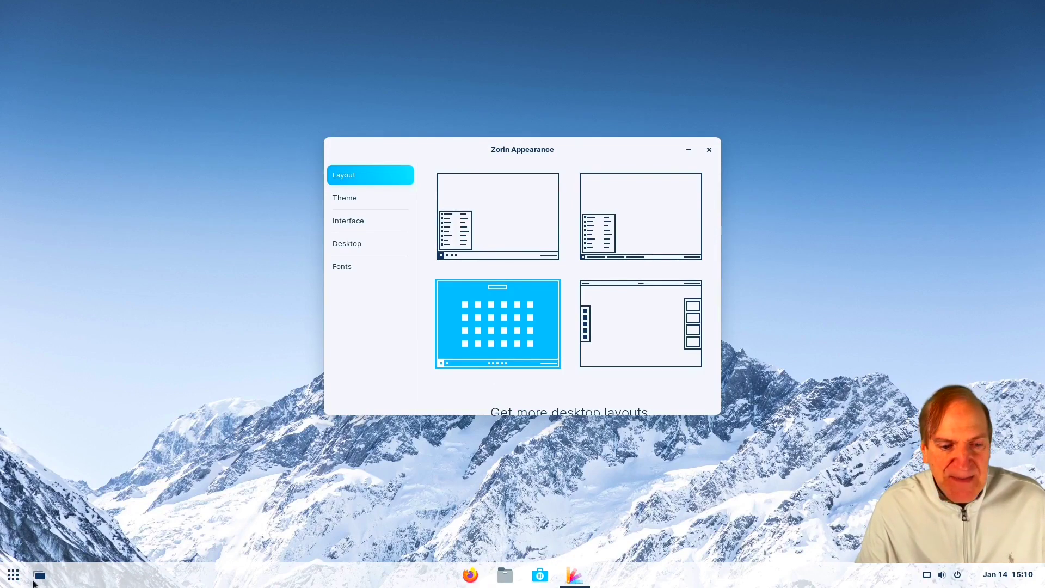
left_click(12, 574)
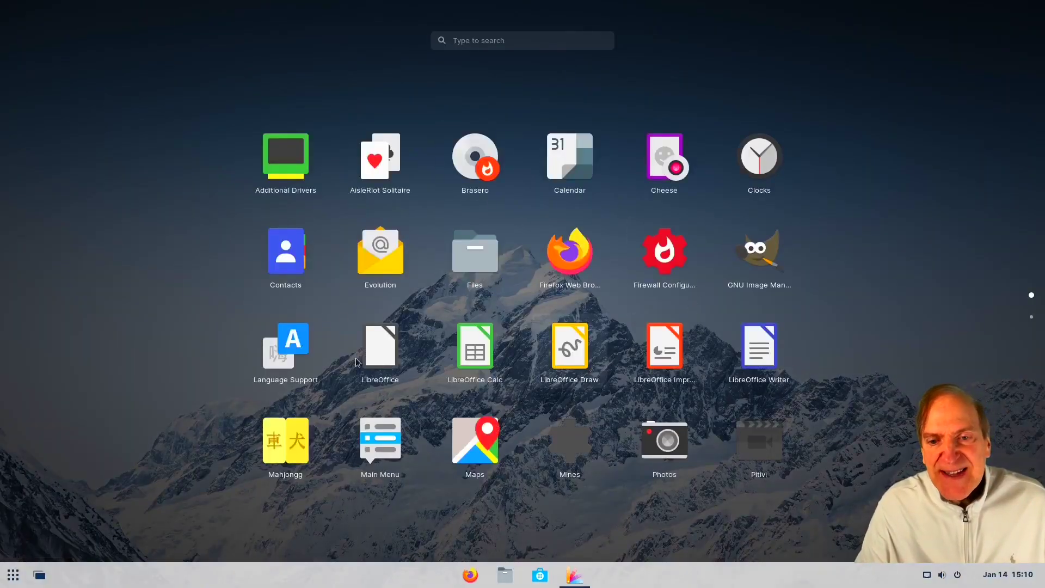
left_click(1031, 318)
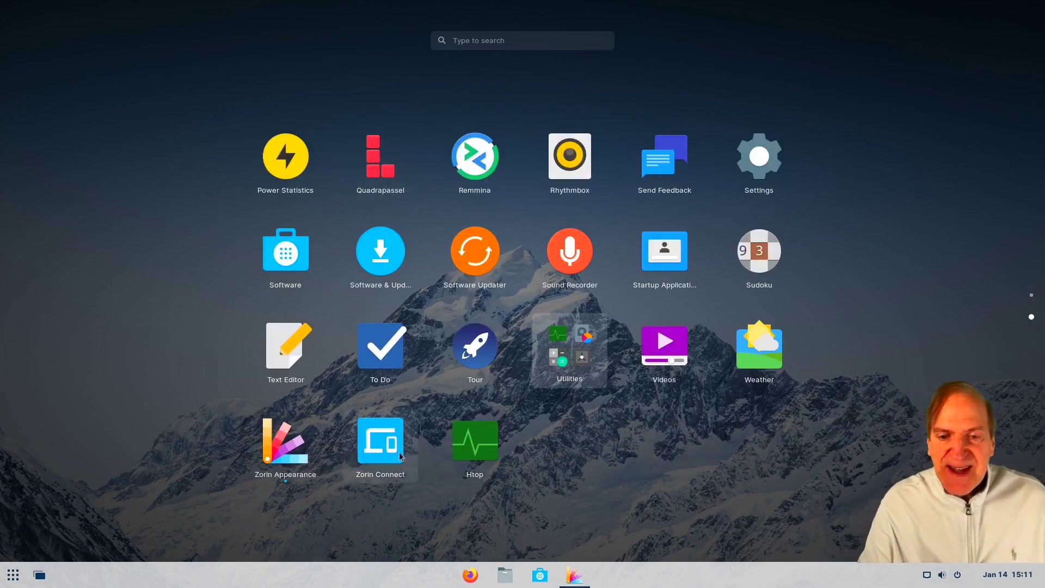
left_click(13, 574)
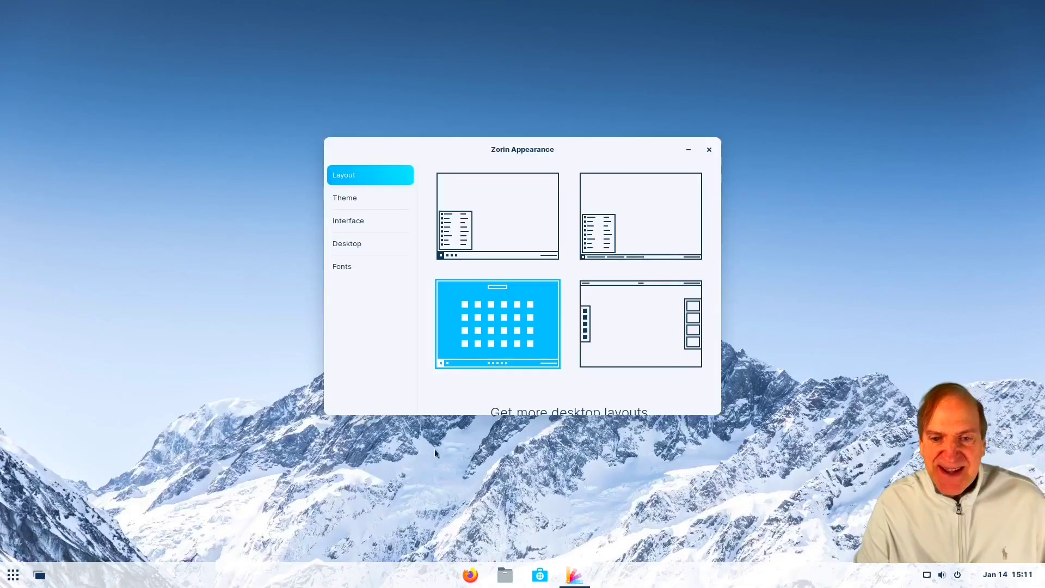
Apply the layout with a top bar and side dock, and check its activities overview and both pages of applications.
left_click(643, 325)
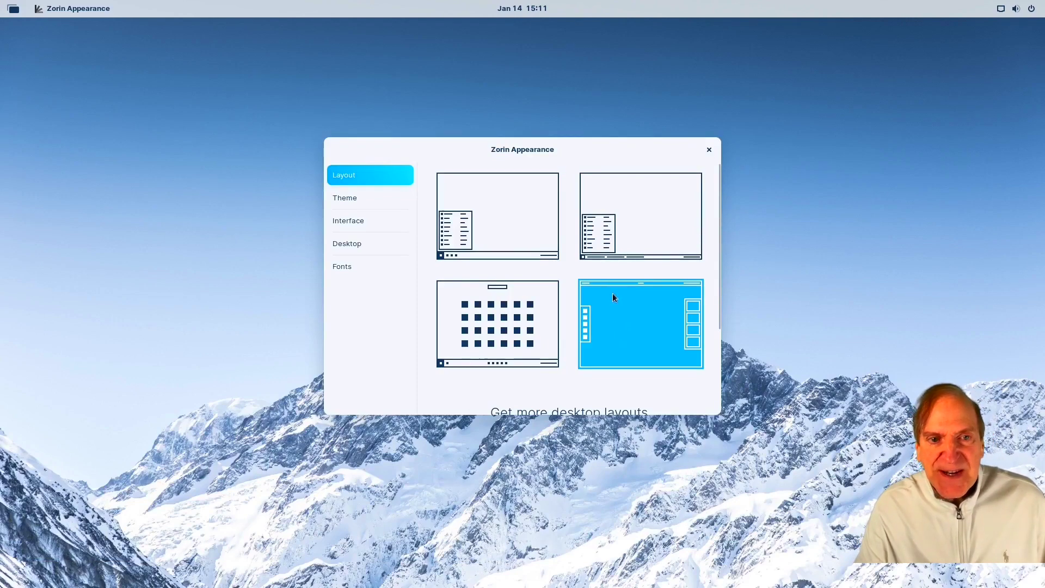
left_click(13, 9)
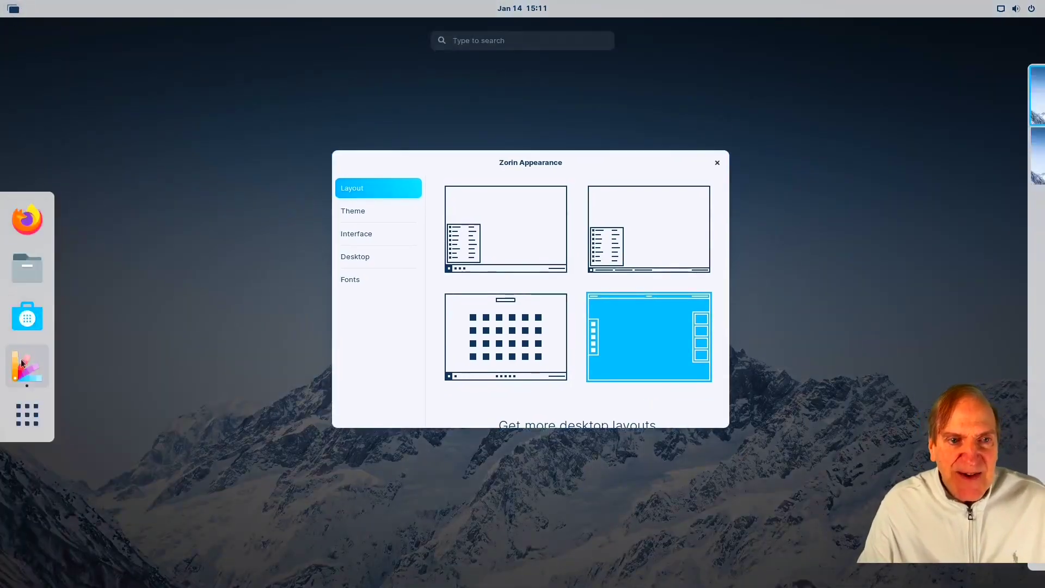
left_click(25, 425)
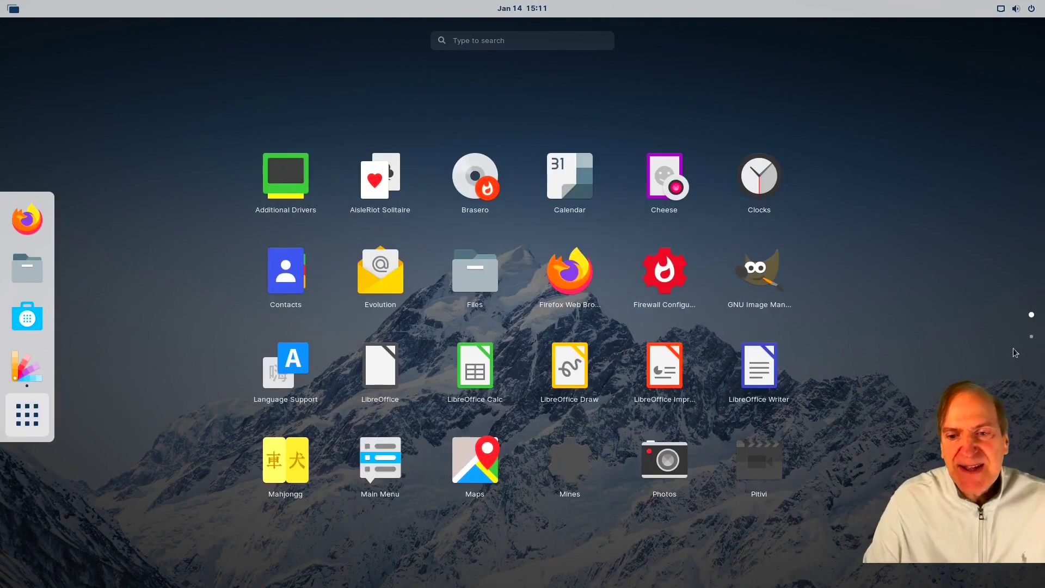
left_click(1031, 338)
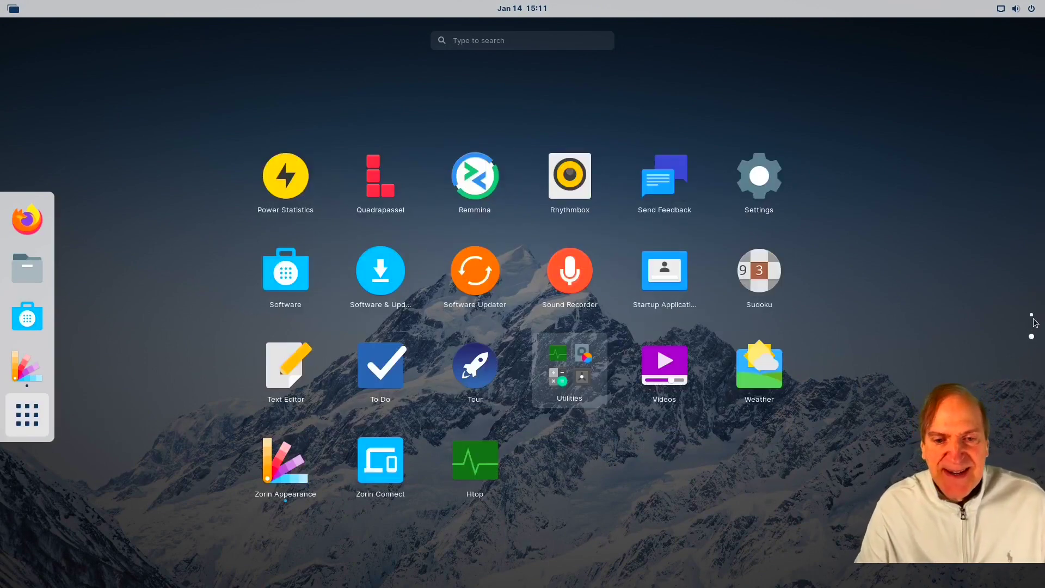
left_click(1032, 316)
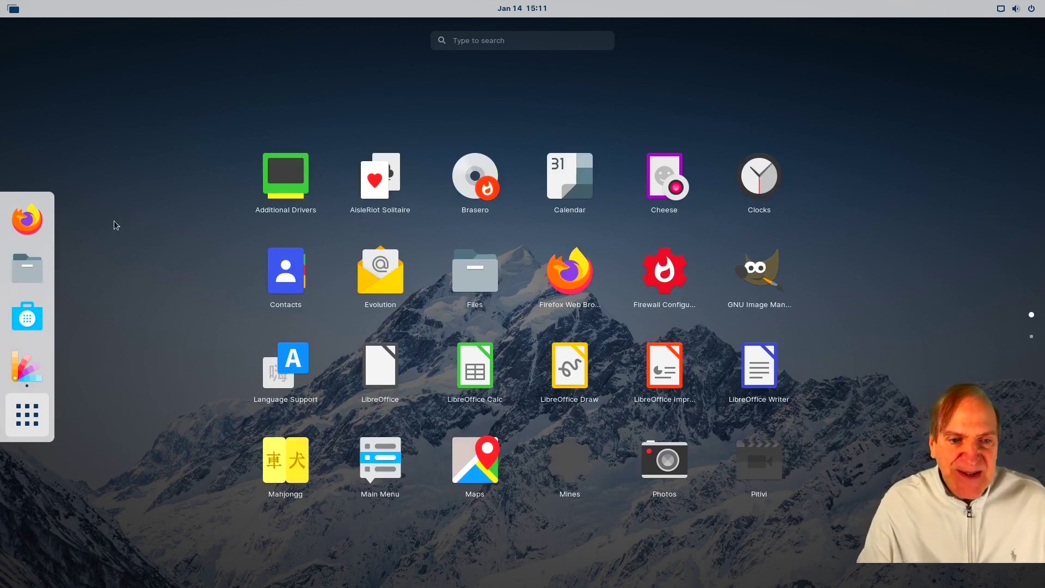
left_click(14, 14)
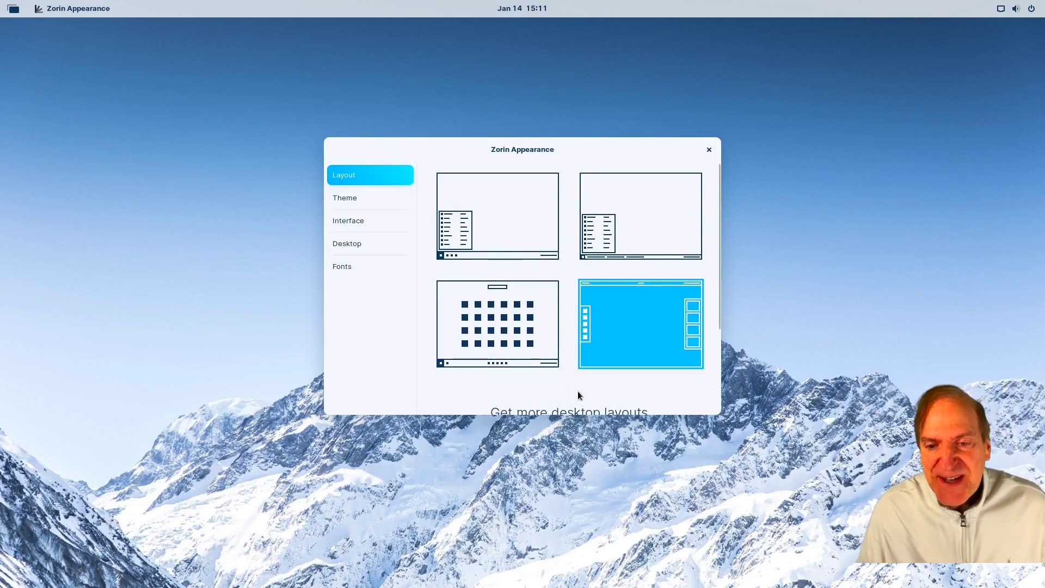
Glance at the extra Pro desktop layouts, restore the first taskbar layout, and display the theme settings.
scroll(717, 304, "down", 3)
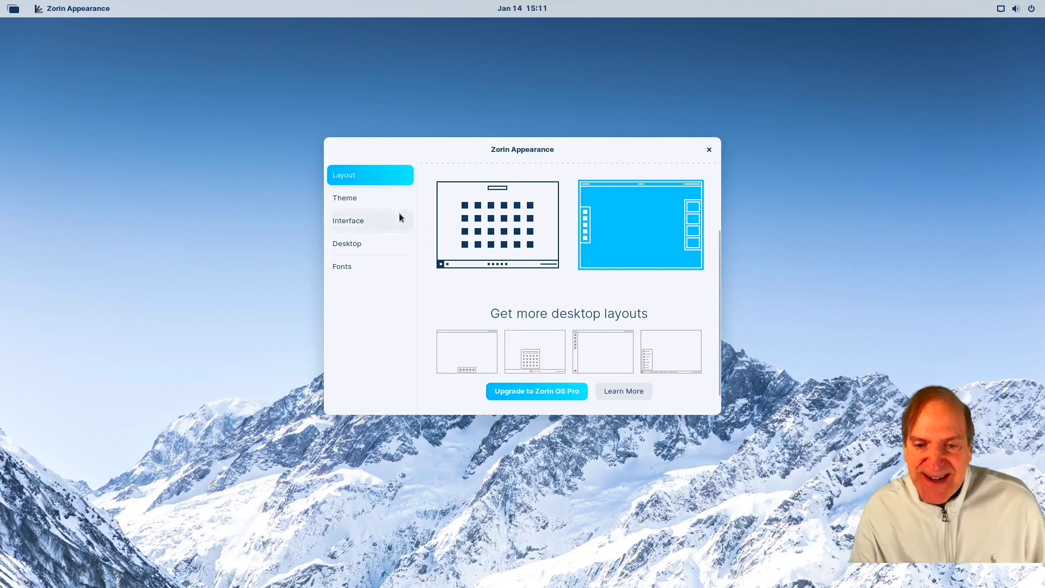
left_click(358, 203)
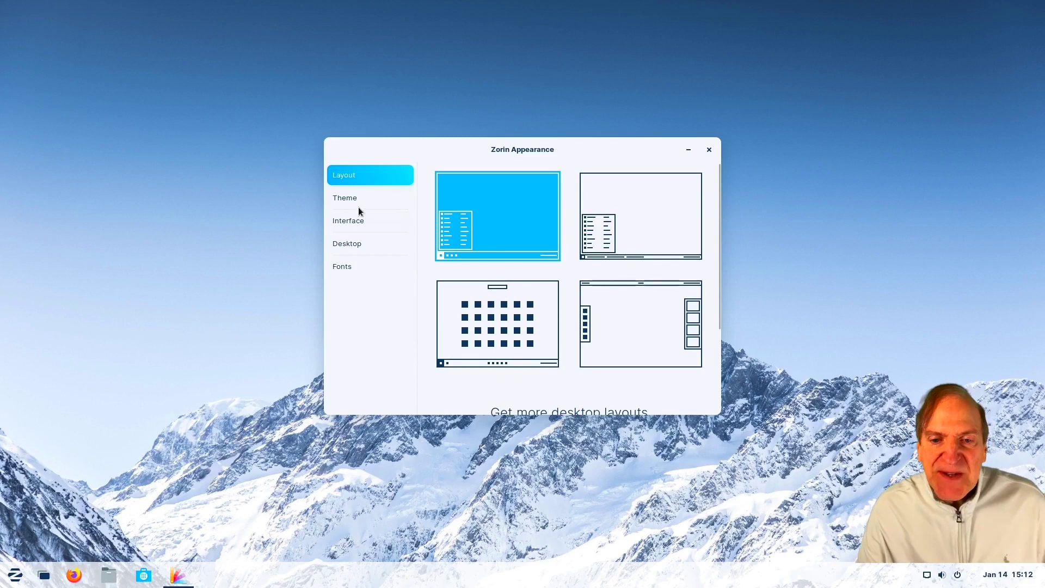
left_click(351, 197)
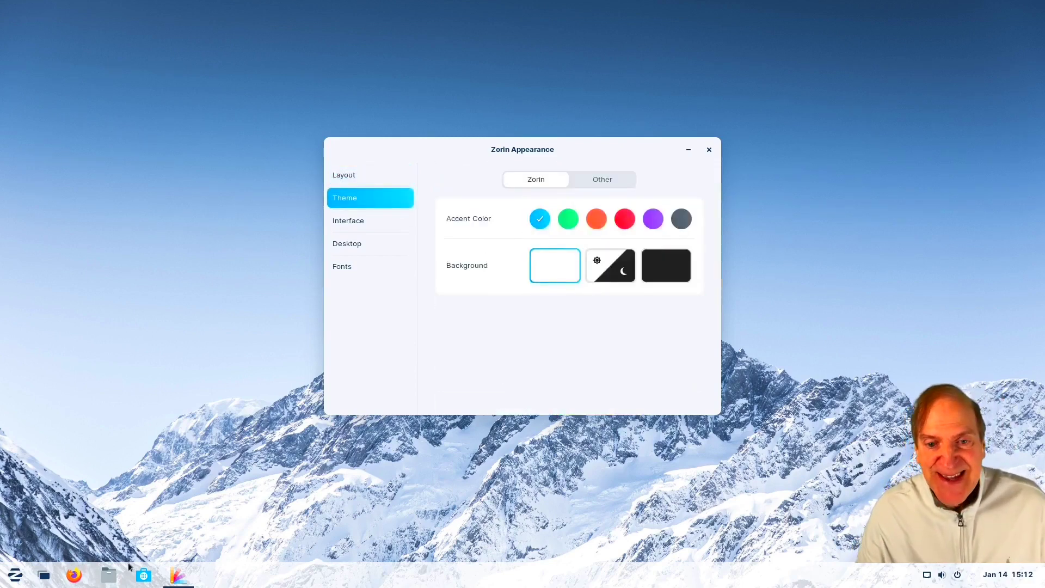
Open the file manager, arrange it beside Zorin Appearance, and apply the green accent color.
left_click(109, 575)
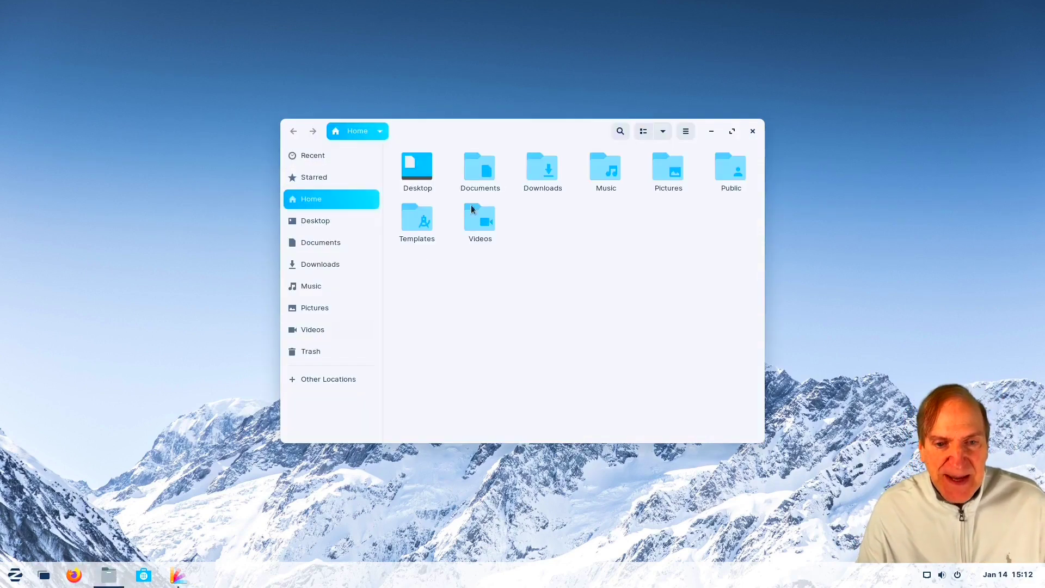
left_click_drag(571, 123, 374, 104)
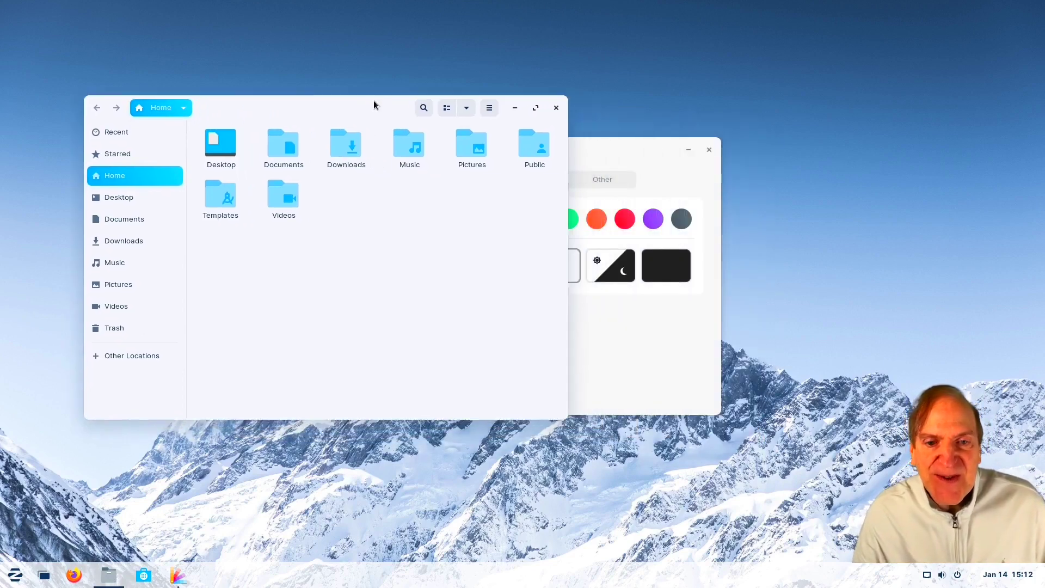
left_click(648, 348)
left_click_drag(599, 155, 724, 128)
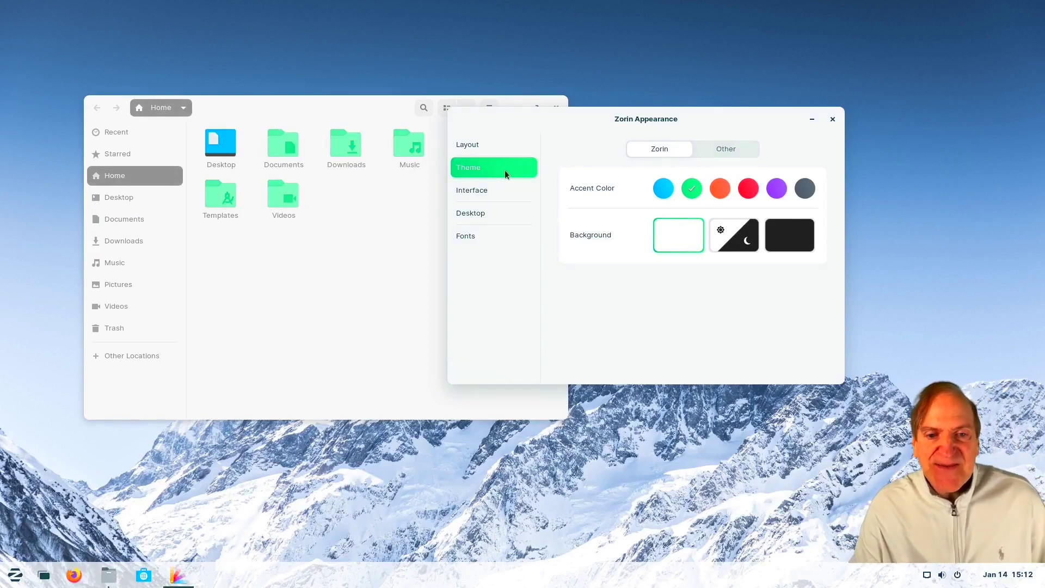
Preview the orange accent color in the file manager, and apply the purple accent color.
left_click(120, 178)
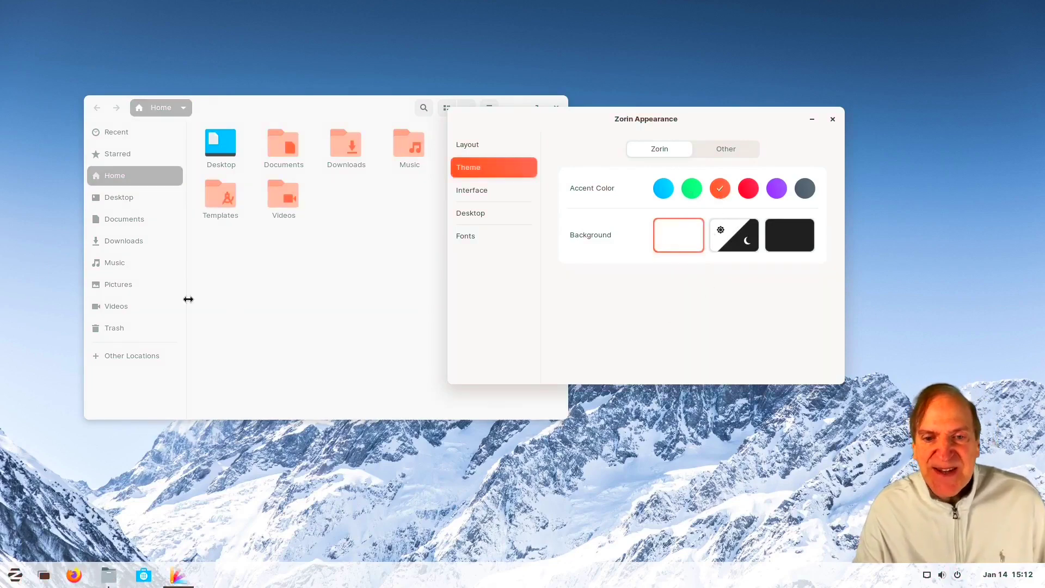
left_click(317, 307)
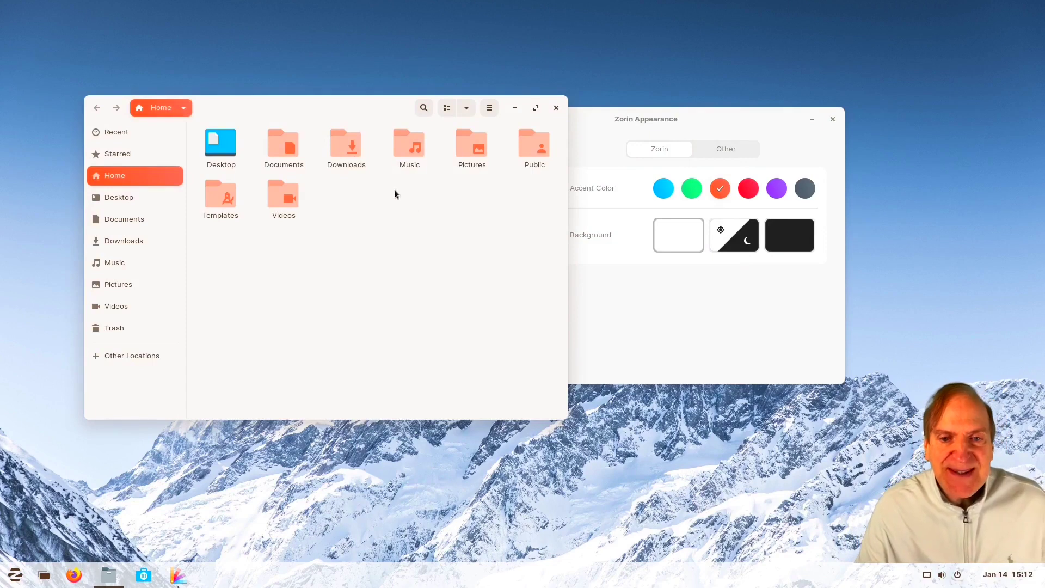
left_click(748, 196)
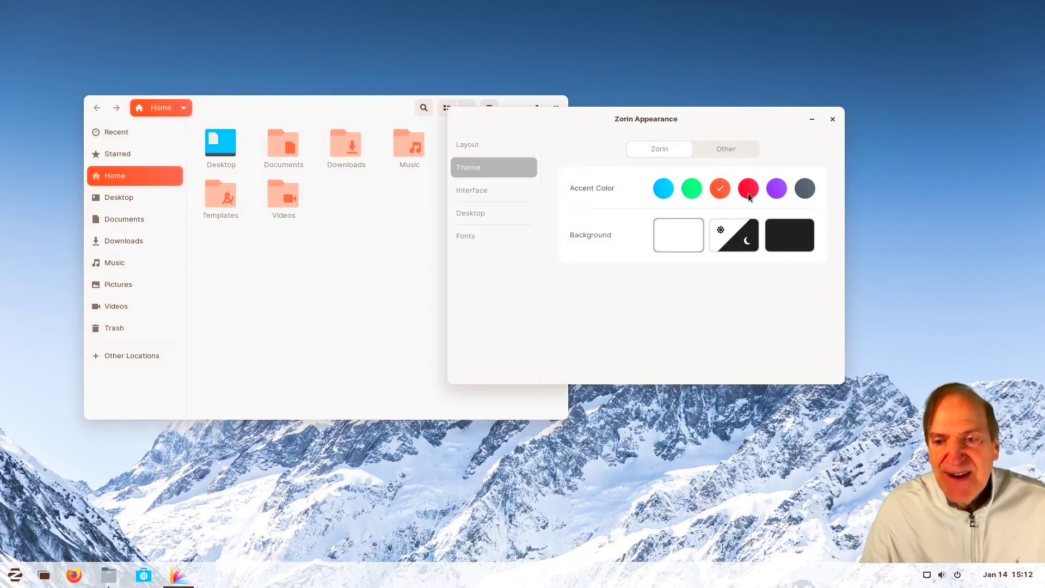
left_click(748, 197)
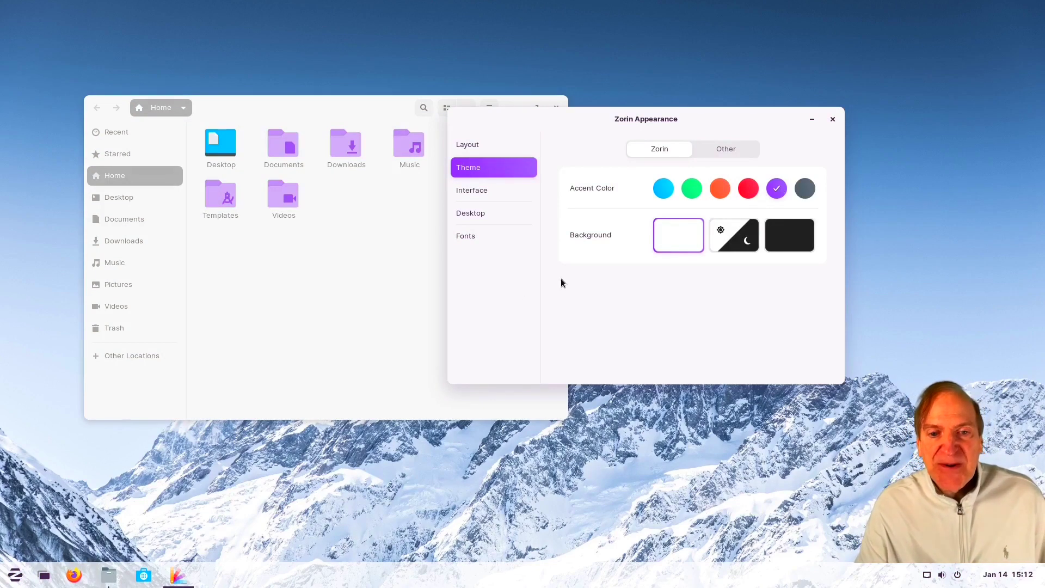
left_click(338, 327)
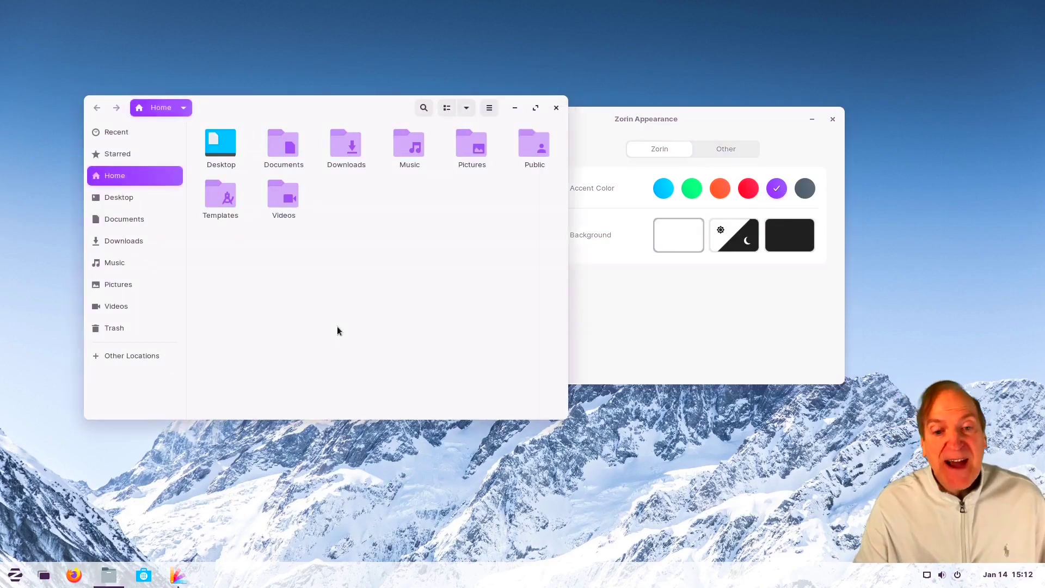
Browse the Documents, Starred and Home locations in the file manager to examine the purple accent.
left_click(129, 218)
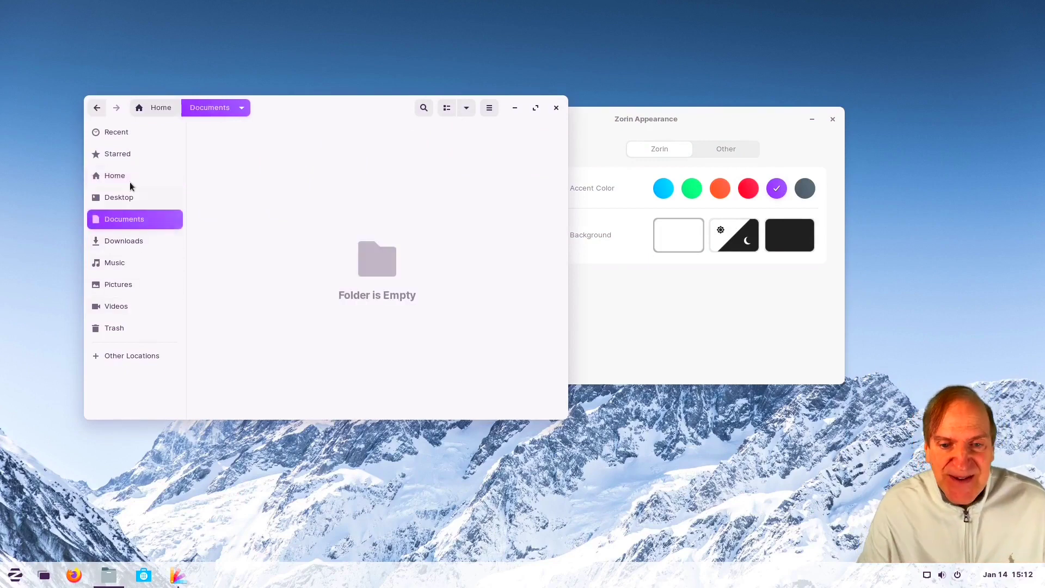
left_click(127, 154)
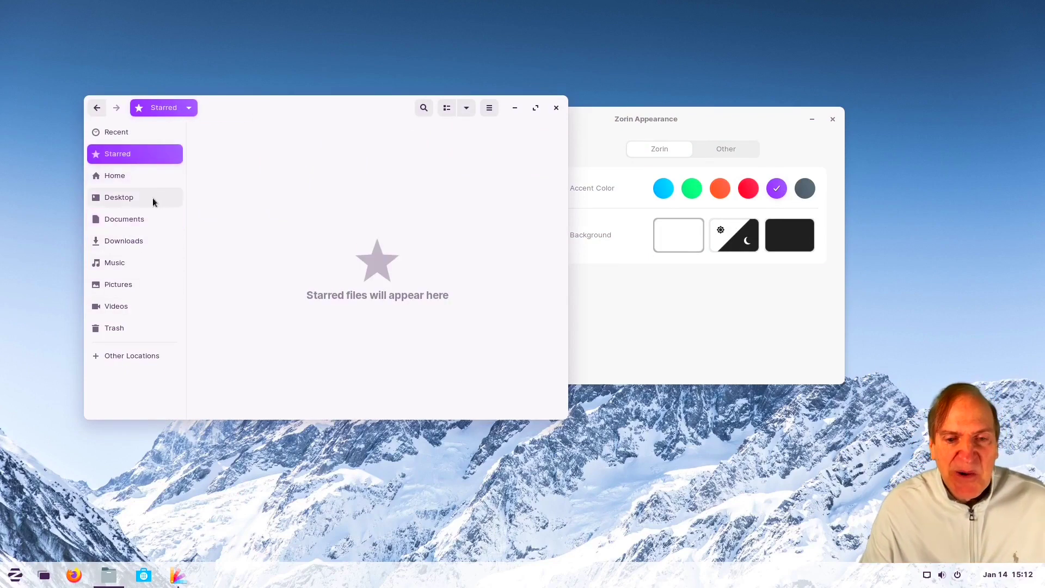
left_click(118, 178)
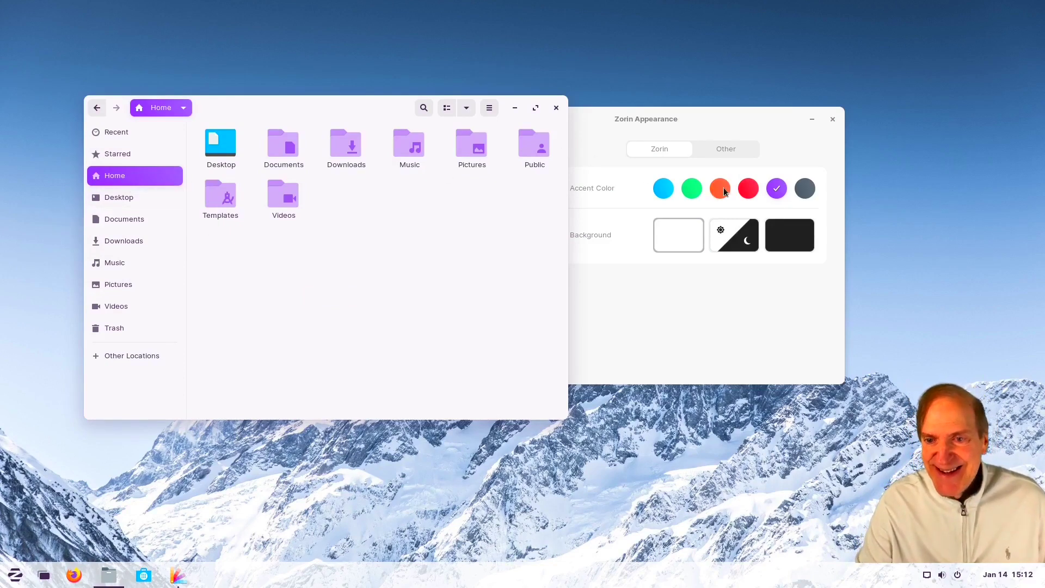
Try the orange accent color again, return to purple, and check the file manager window.
left_click(591, 230)
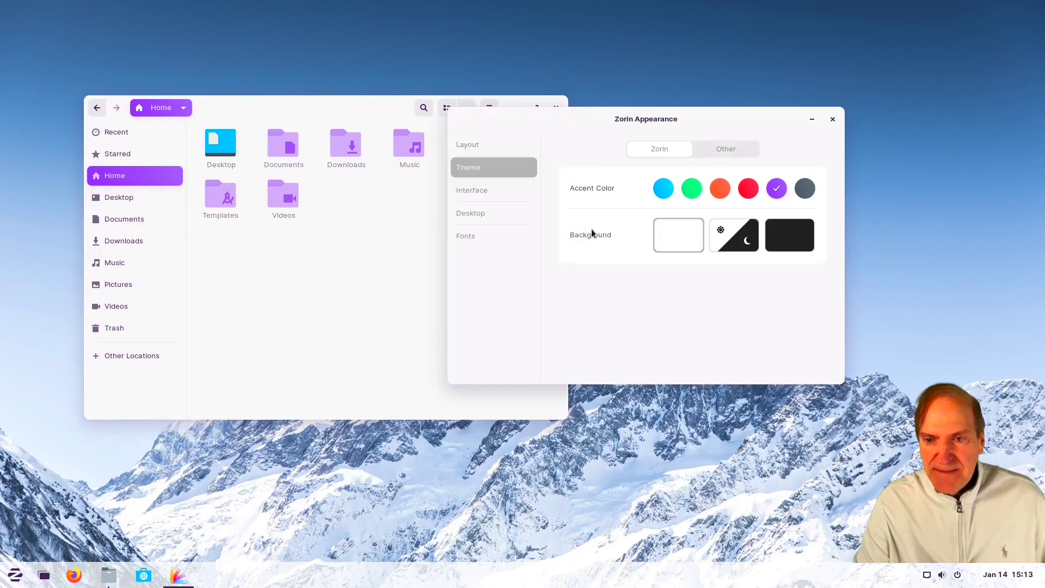
left_click(363, 310)
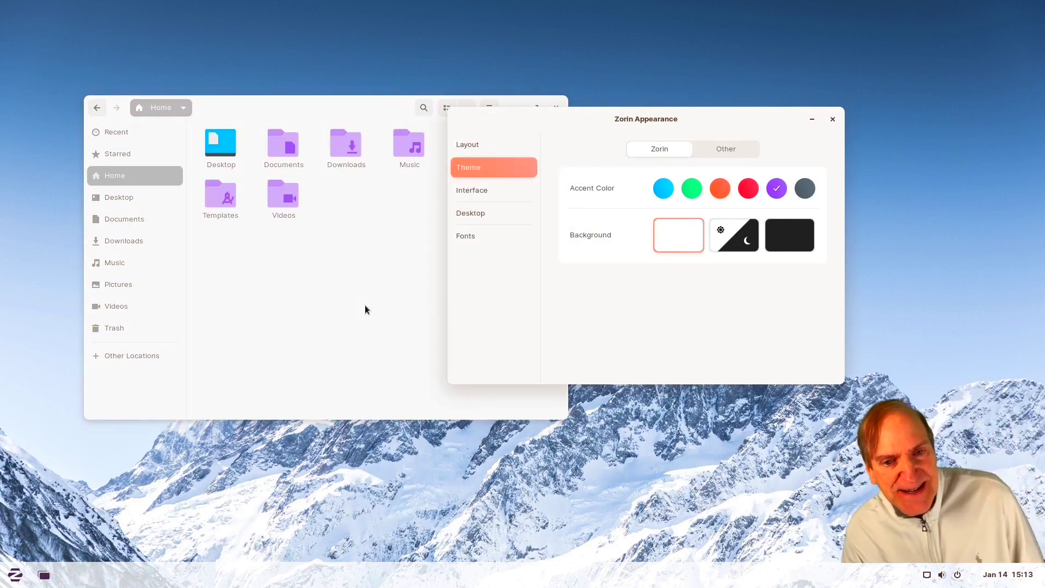
left_click(365, 309)
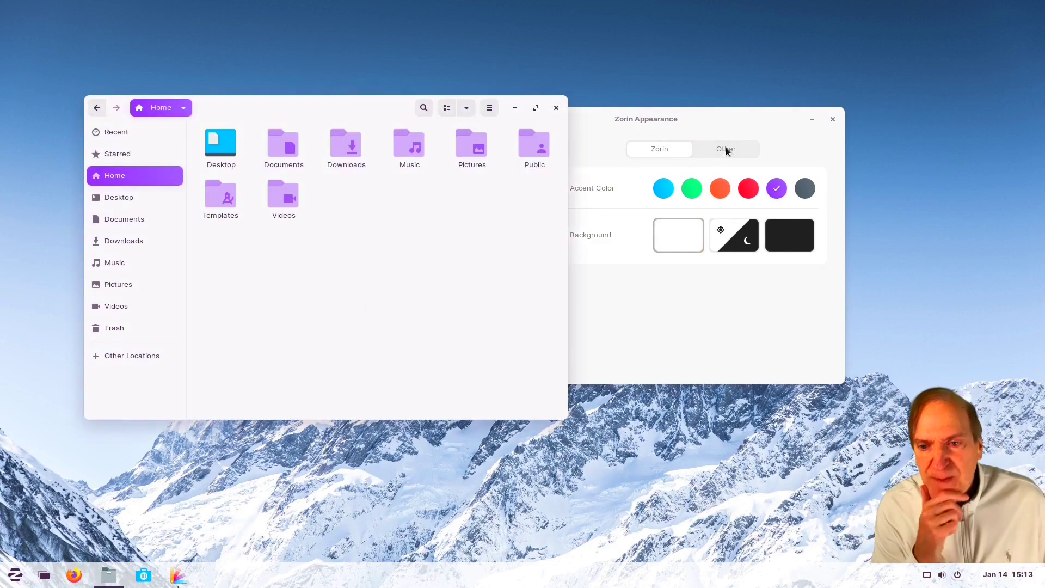
Glance at the automatic light and dark background schedule, apply the dark background, and preview it in the file manager.
left_click(733, 125)
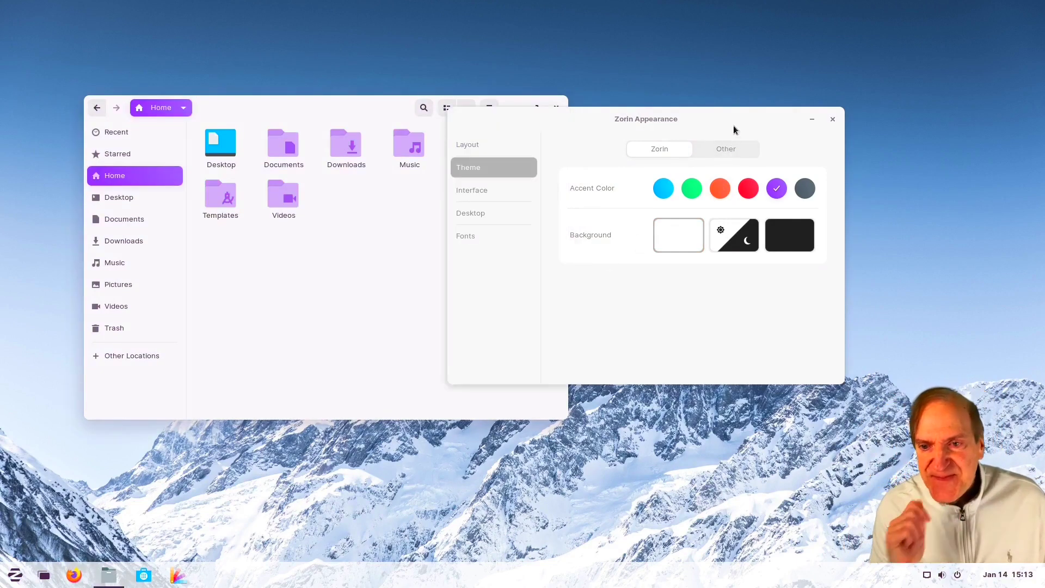
left_click(730, 236)
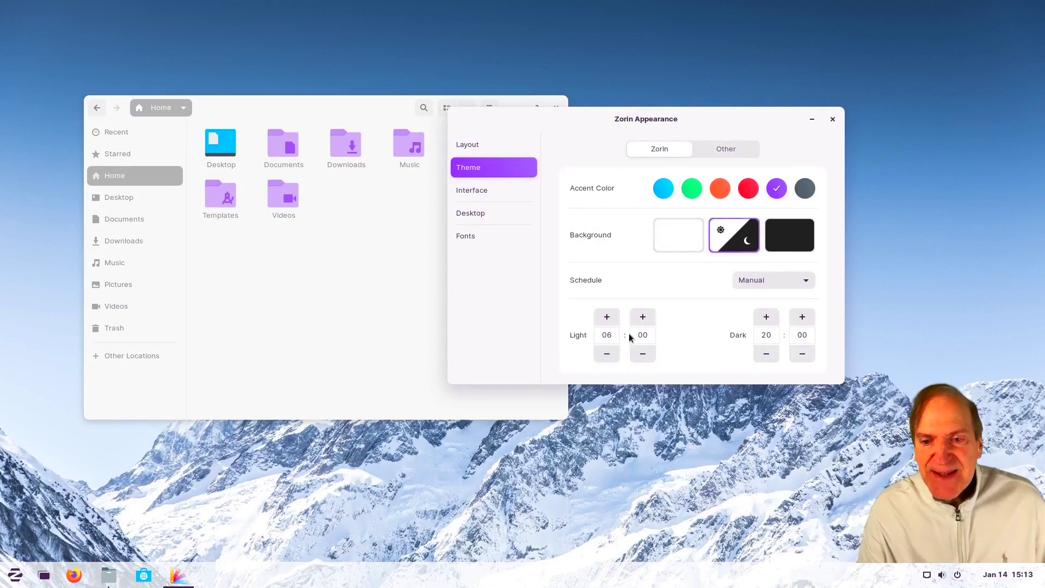
left_click(768, 244)
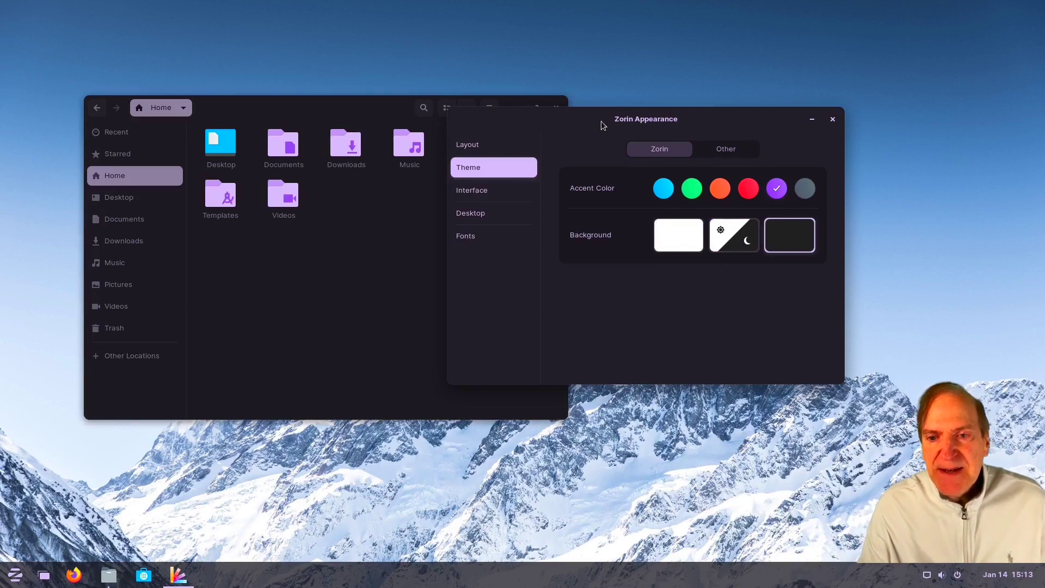
left_click_drag(601, 121, 711, 150)
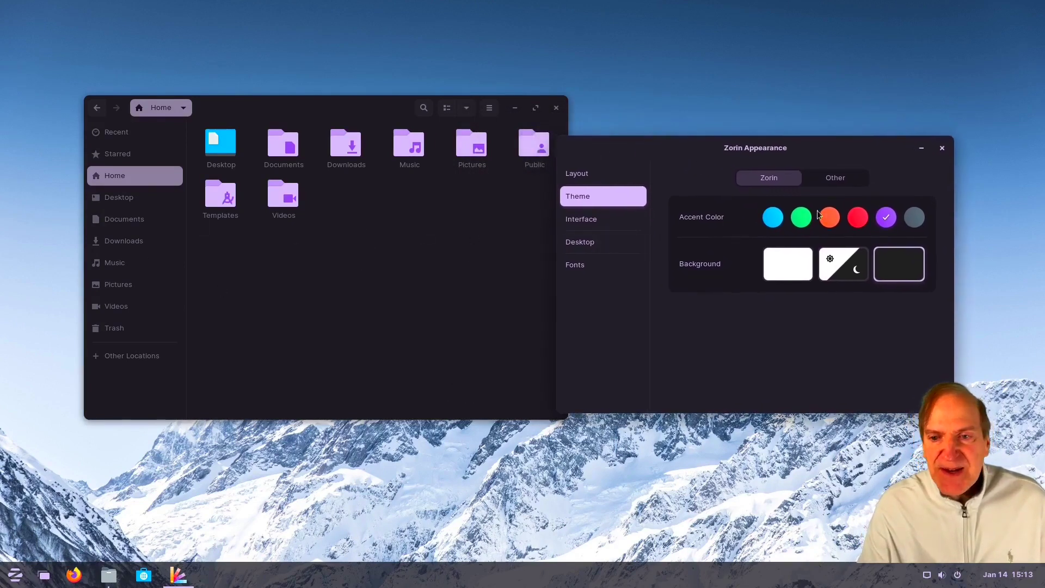
left_click(489, 255)
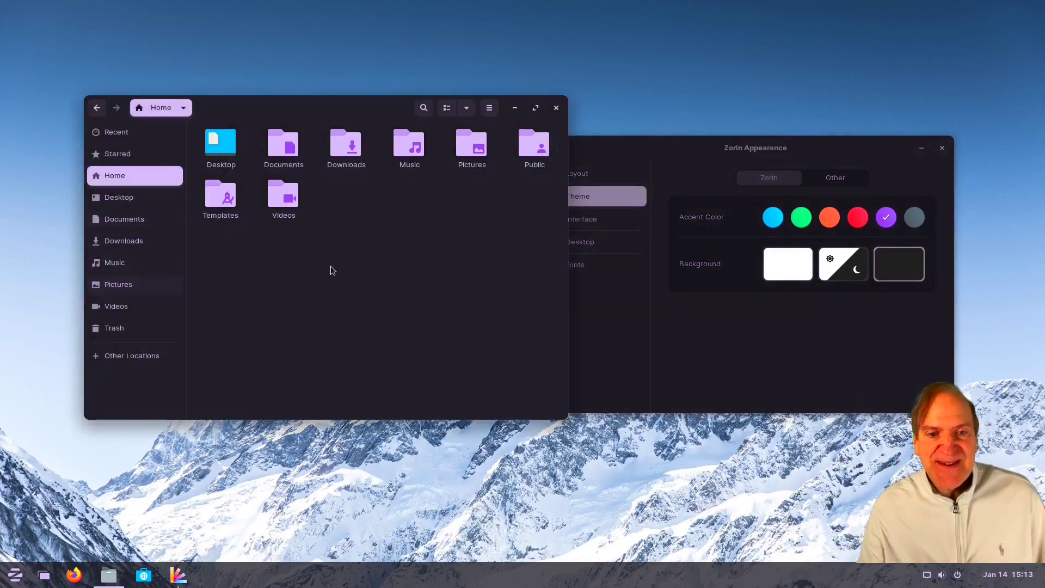
Try the orange accent color on the dark background, preview it in the file manager, and return to purple.
left_click(827, 217)
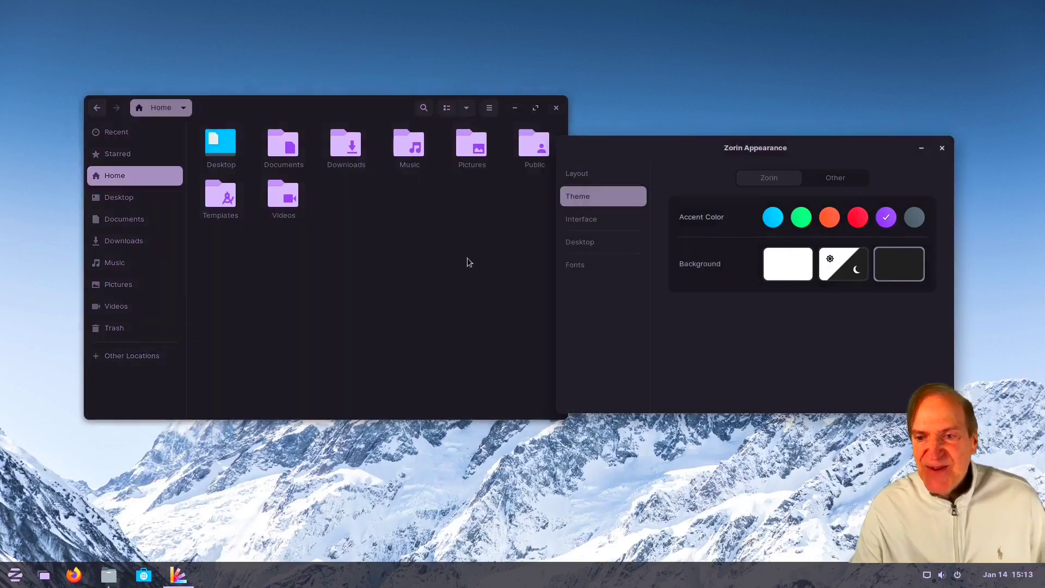
left_click(368, 266)
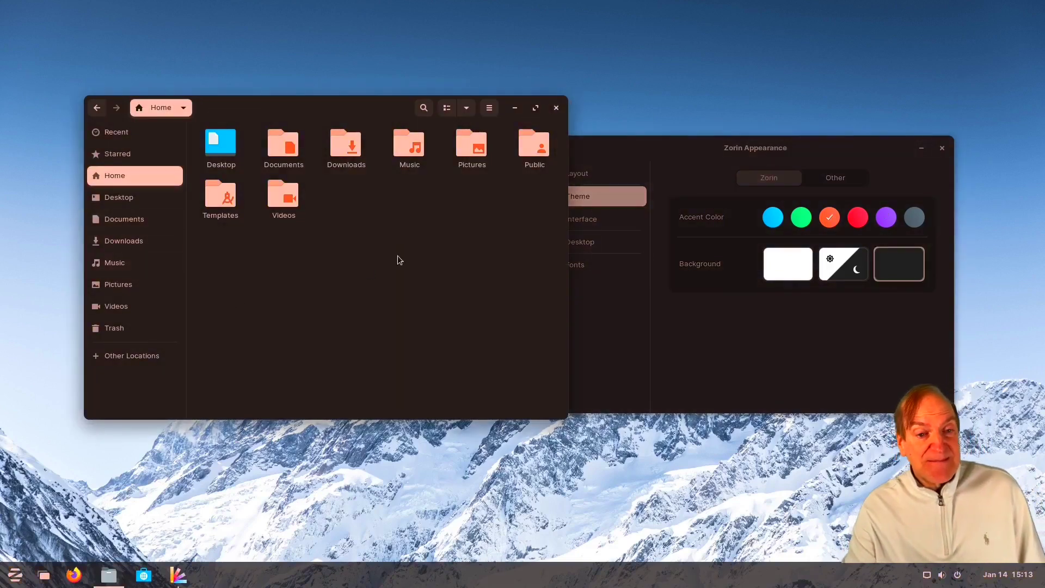
left_click(886, 218)
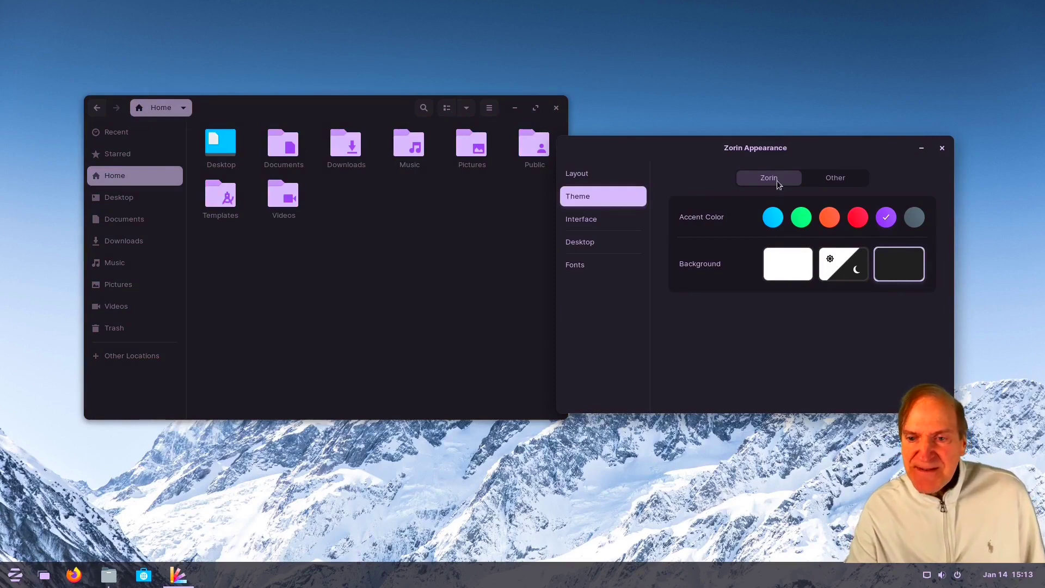
Examine the Applications and Icons choices among the other, non-Zorin theme options without selecting any.
left_click(833, 180)
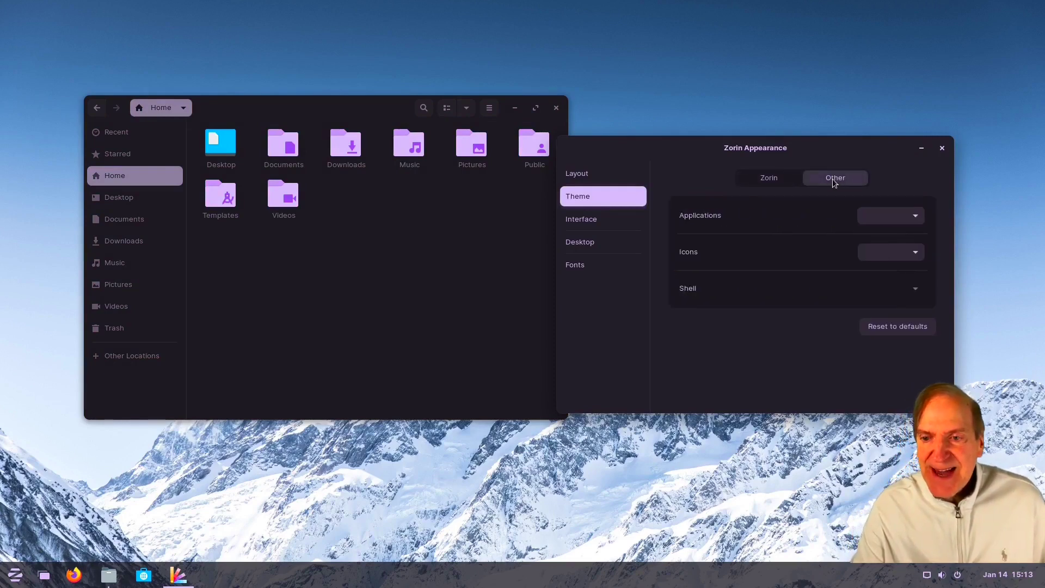
left_click(912, 218)
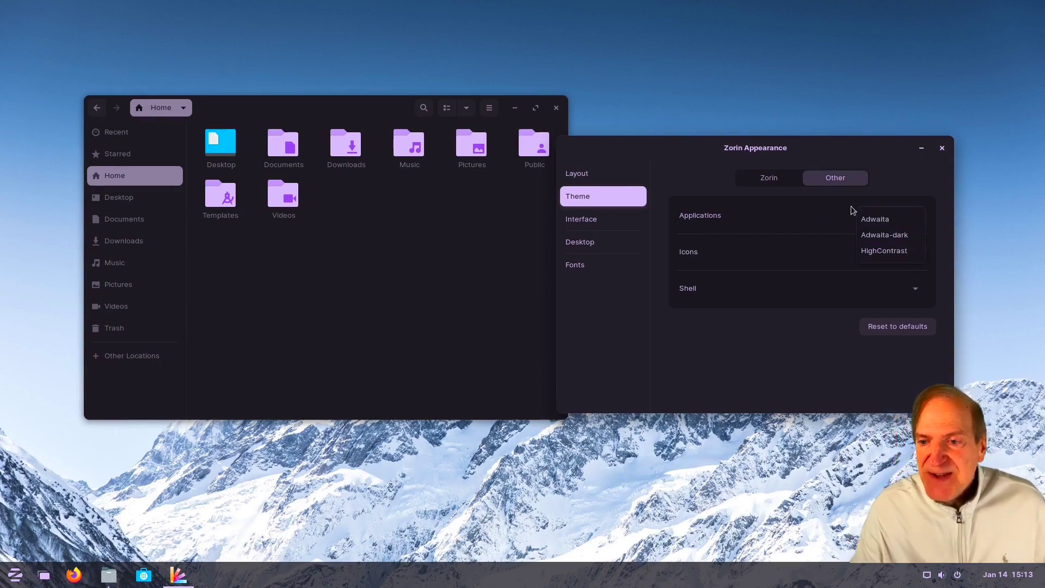
left_click(886, 190)
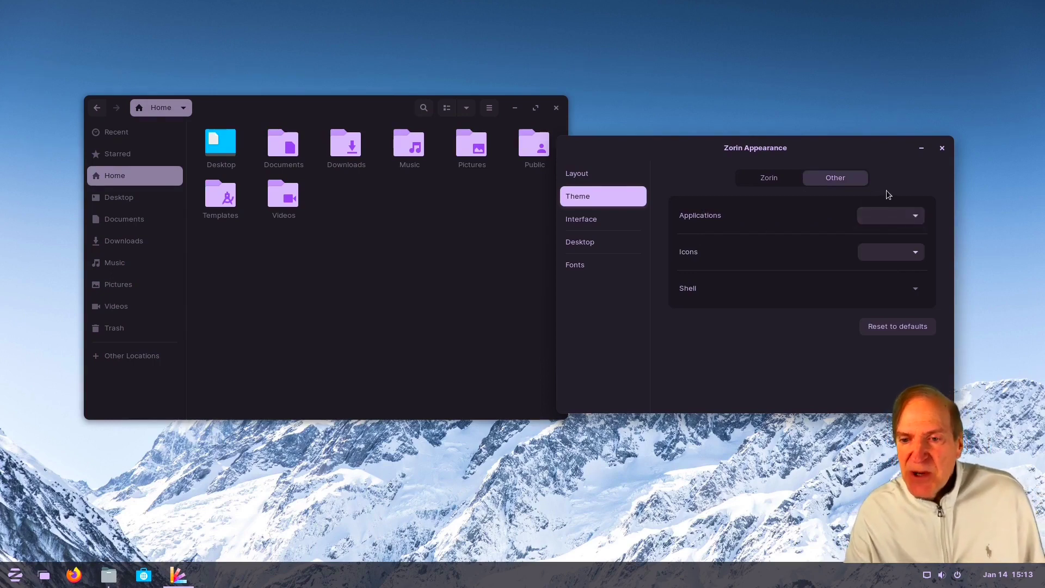
left_click(913, 255)
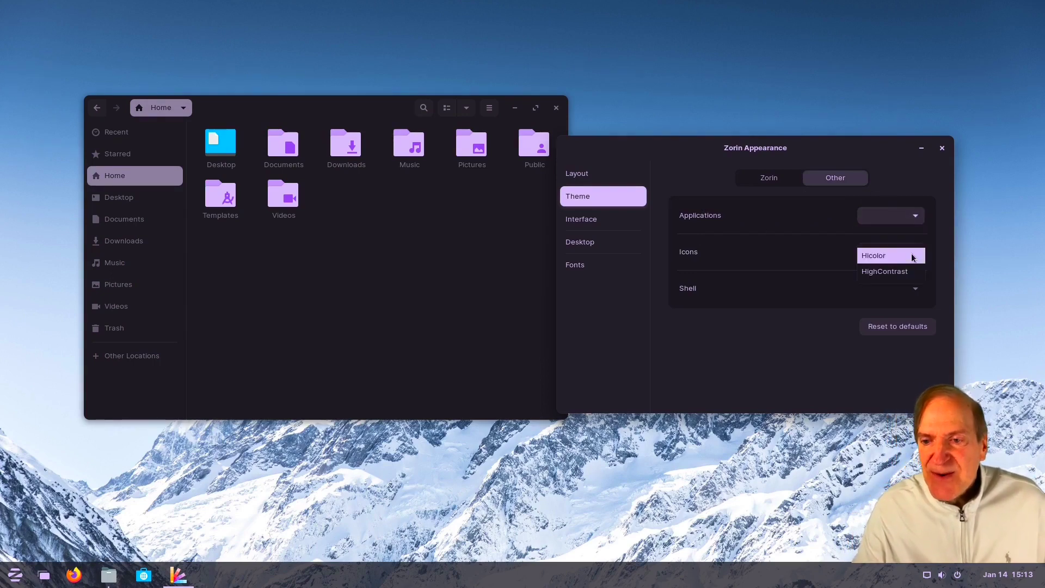
left_click(802, 205)
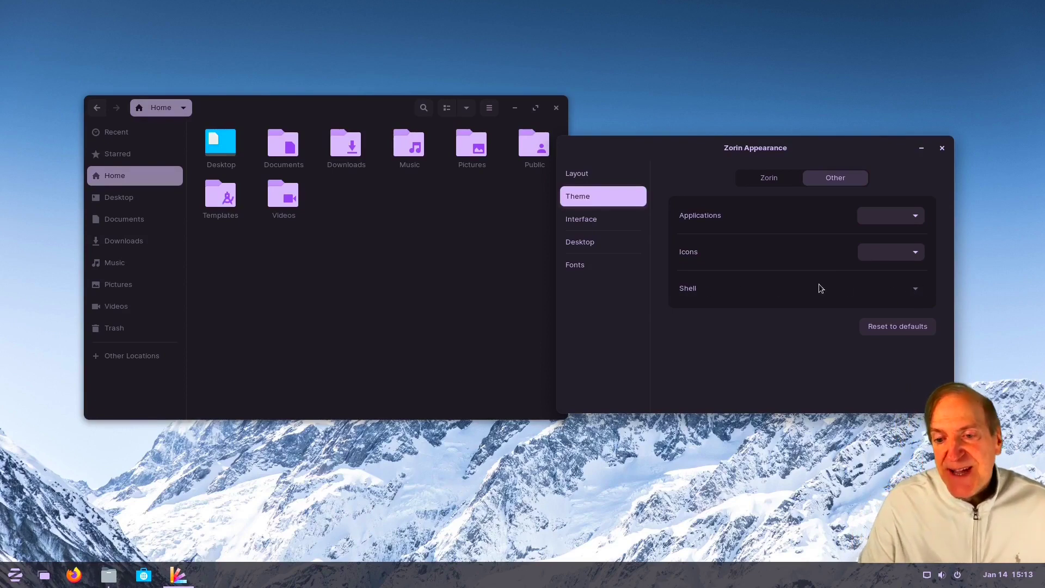
Try placing the titlebar buttons on the left in the interface settings, and return them to the right.
left_click(592, 220)
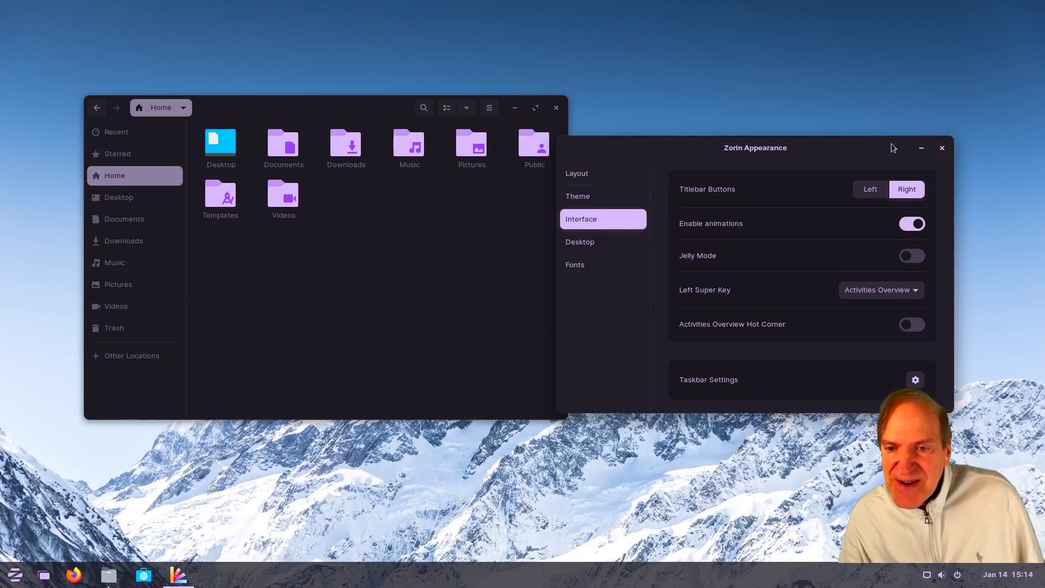
left_click(860, 190)
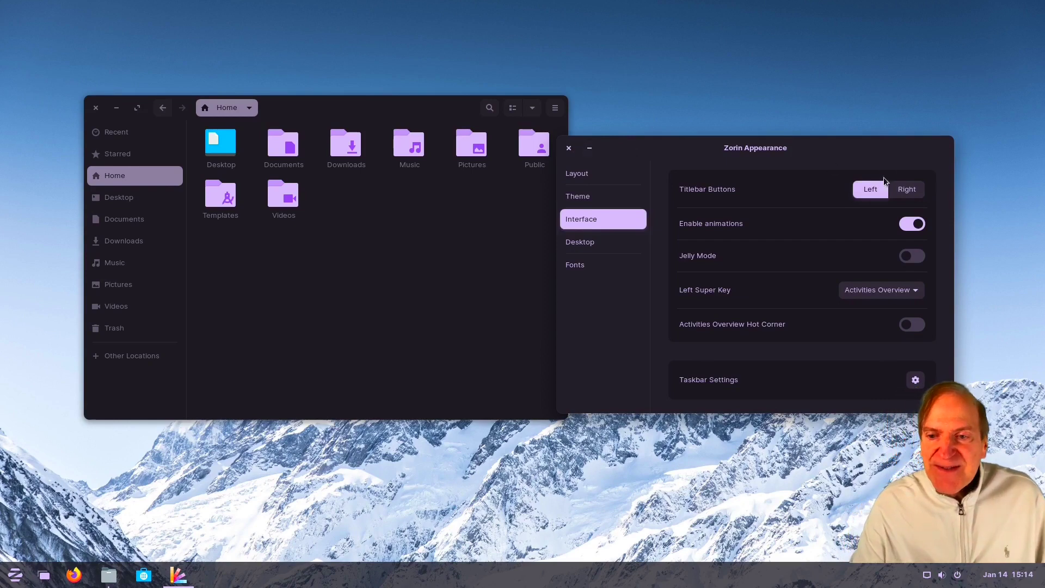
left_click(907, 190)
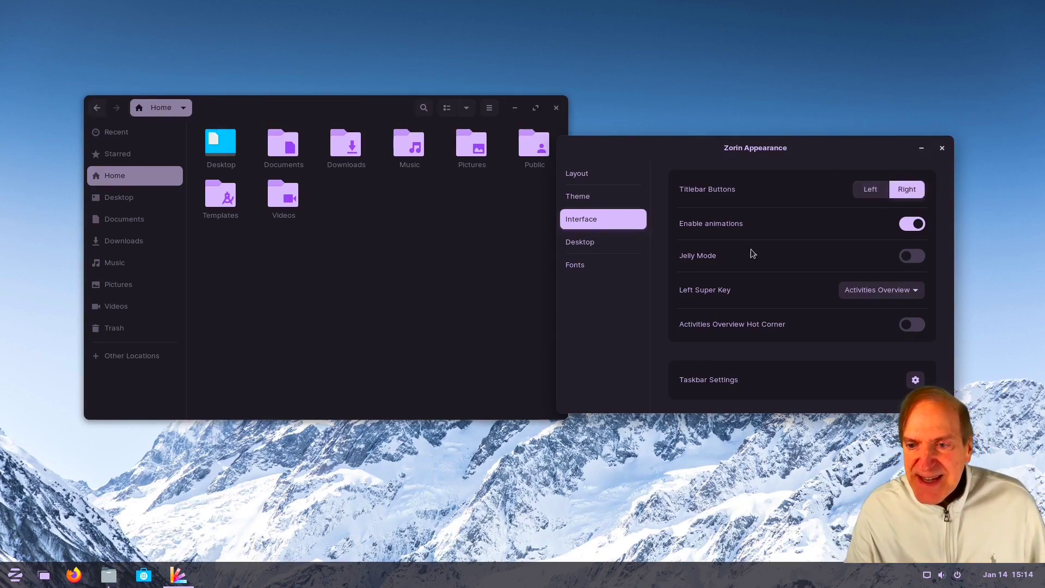
Try Jelly Mode by moving the appearance window around with it enabled, and turn it off again.
mouse_move(836, 148)
left_mouse_down()
mouse_move(885, 148)
mouse_move(833, 150)
mouse_move(841, 157)
left_mouse_up()
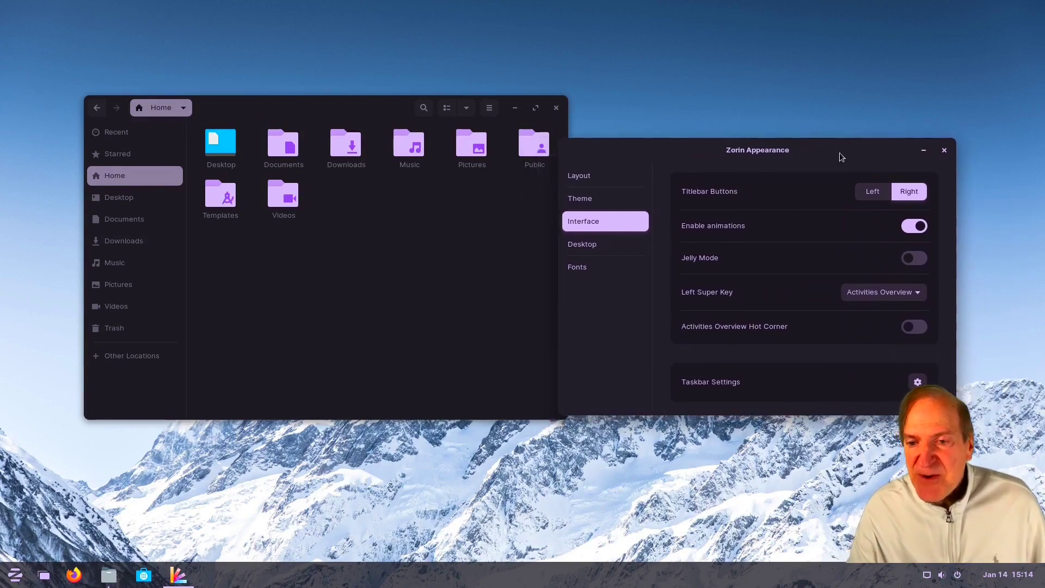
left_click(917, 258)
left_click_drag(799, 151, 745, 111)
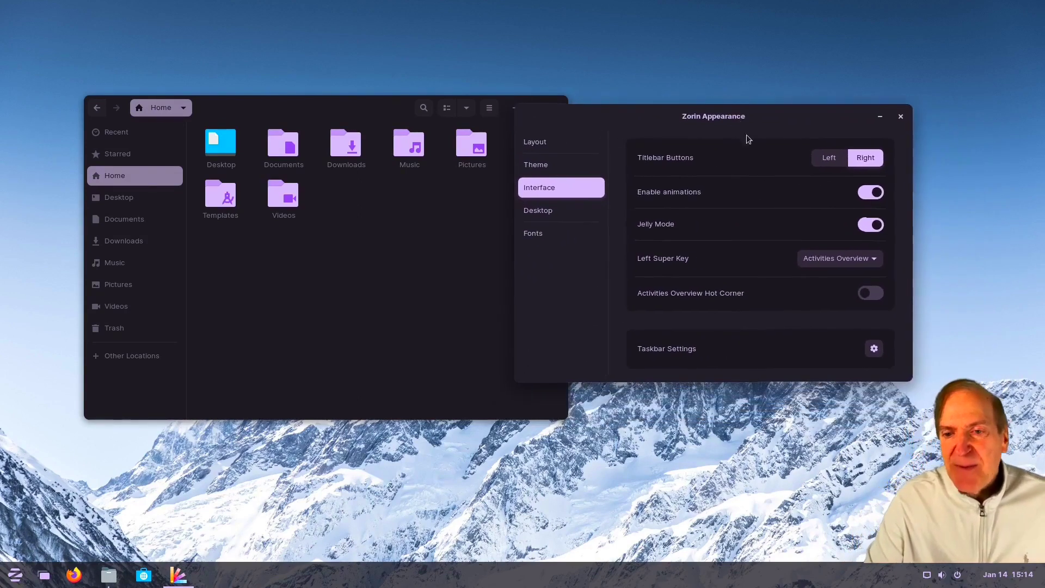
left_click(861, 227)
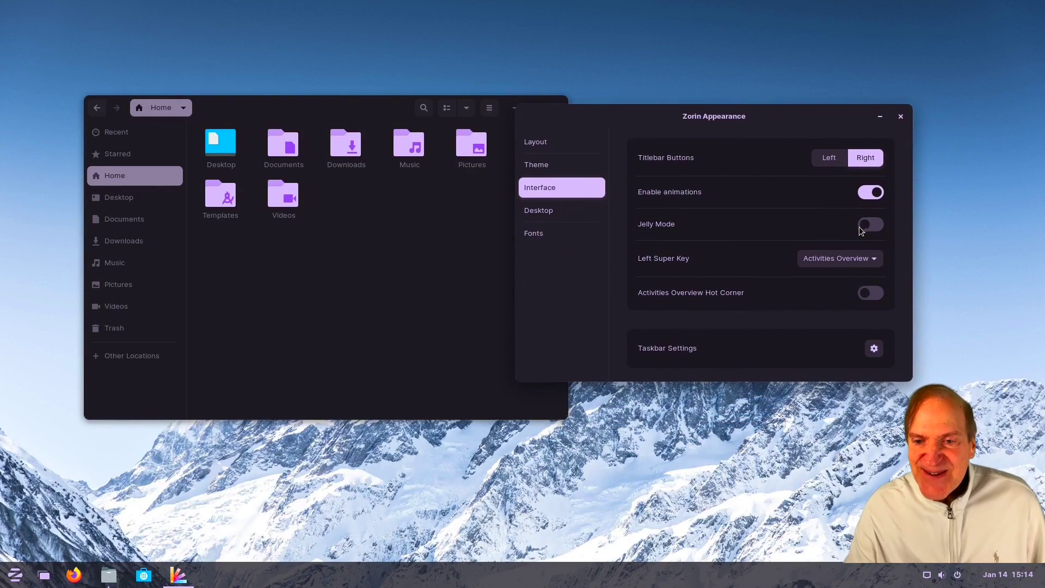
Keep Activities Overview as the Left Super Key action and test it by opening and leaving the overview.
left_click(879, 258)
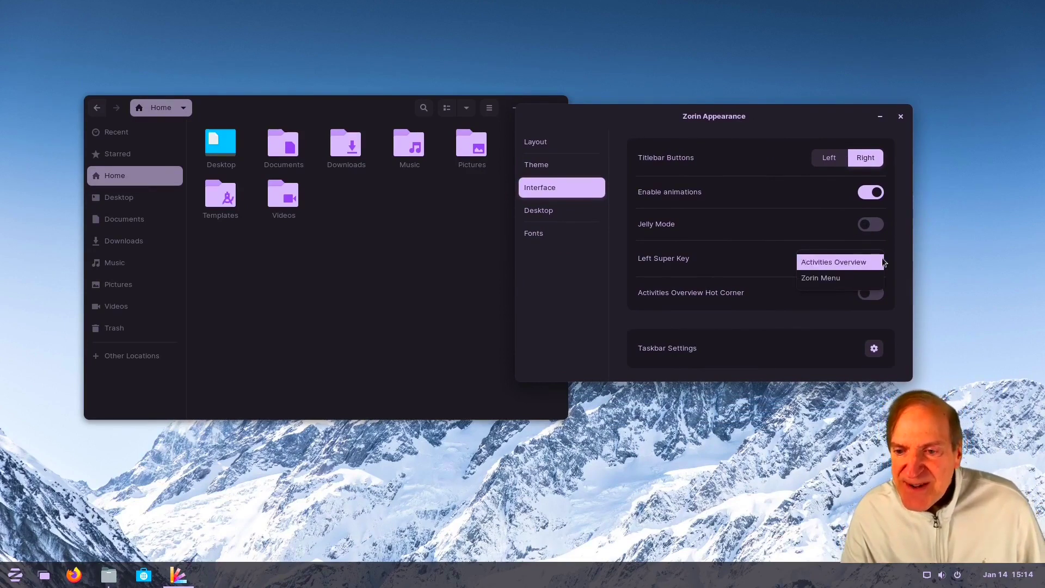
left_click(860, 262)
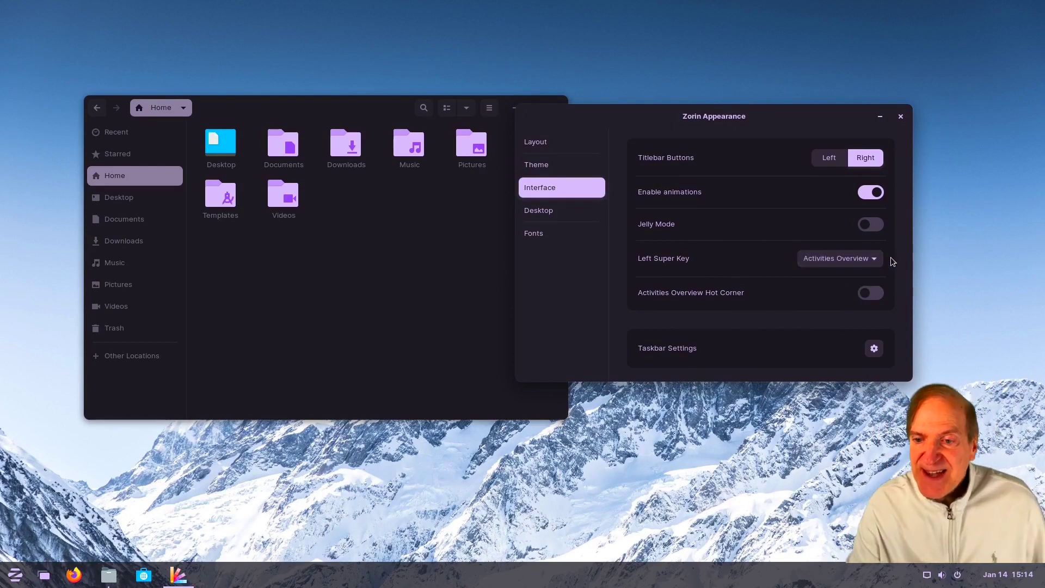
key("super")
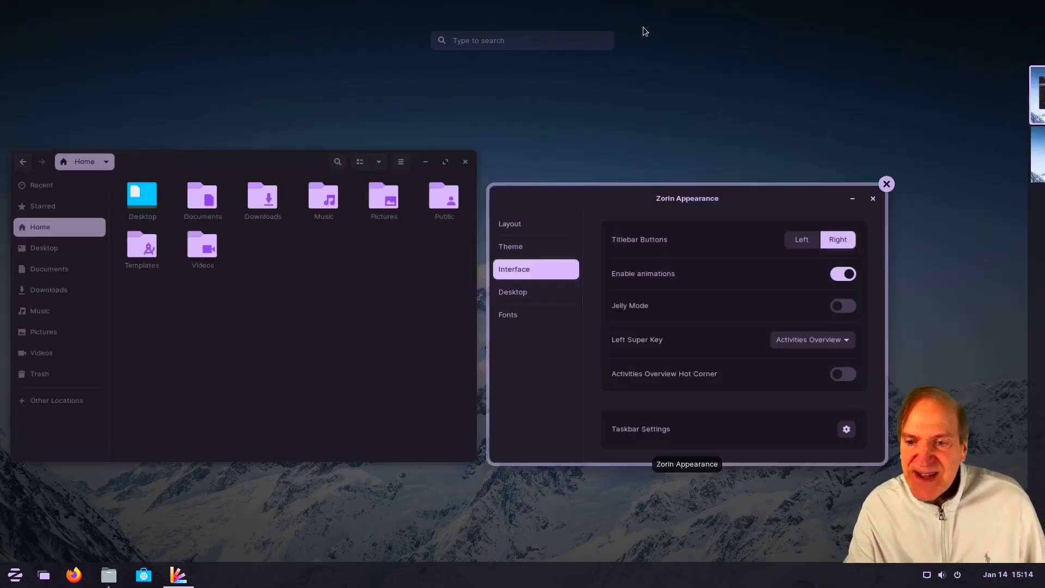
left_click(863, 372)
Try Zorin Menu as the Left Super Key action, test it, and switch back to Activities Overview.
left_click(845, 258)
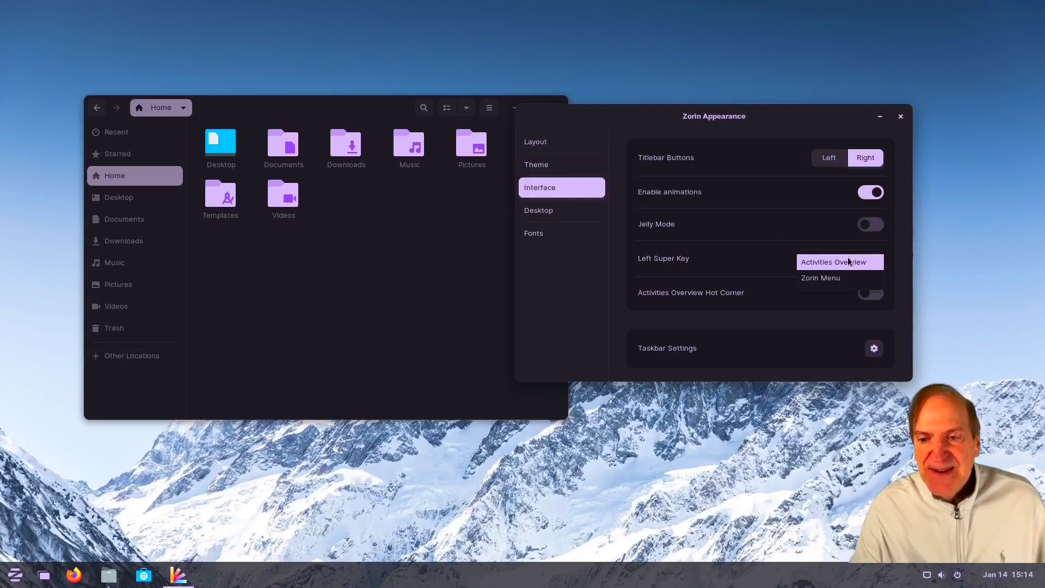
left_click(824, 277)
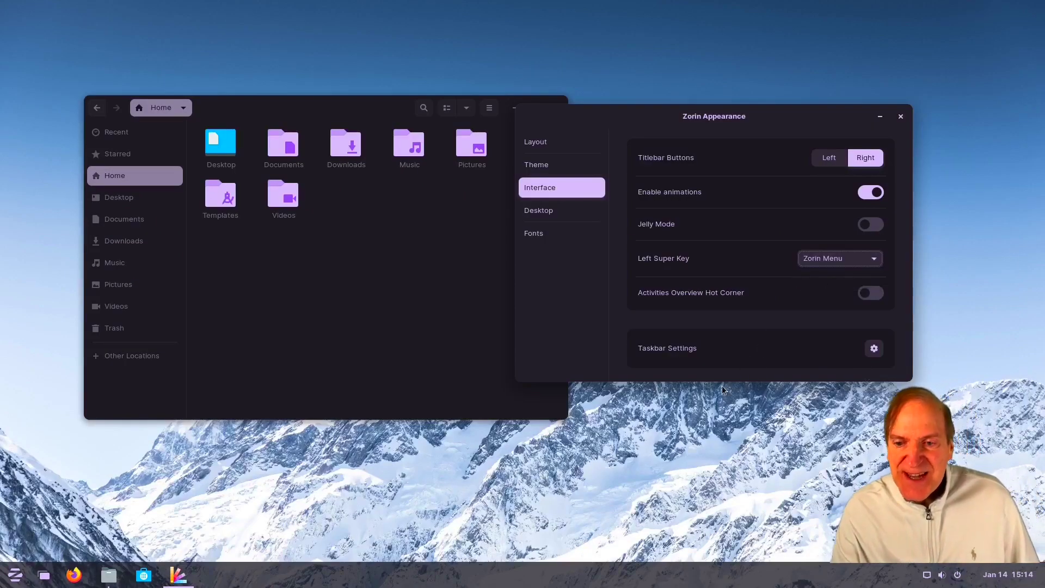
key("super")
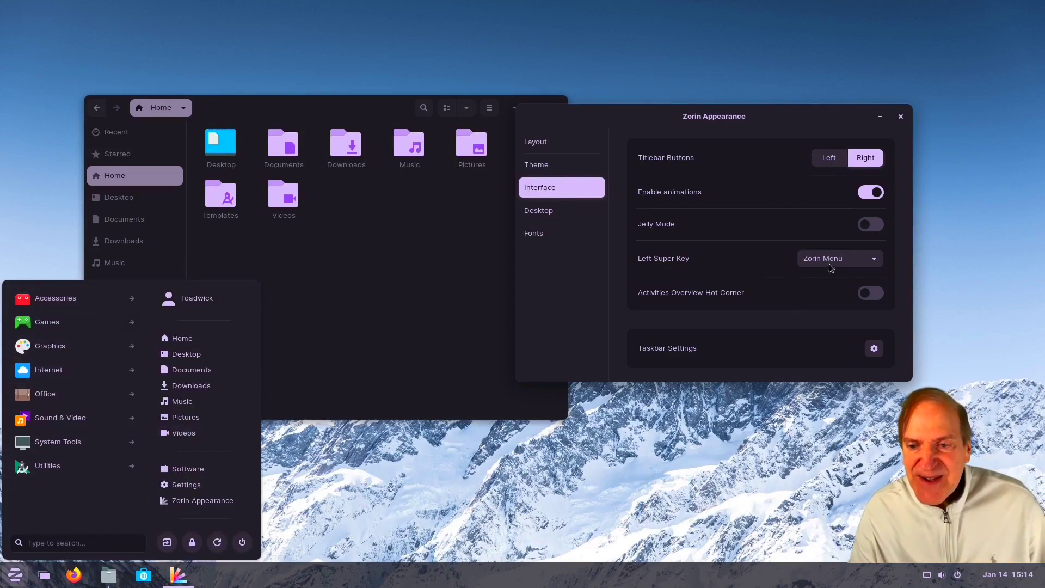
left_click(843, 260)
left_click(843, 259)
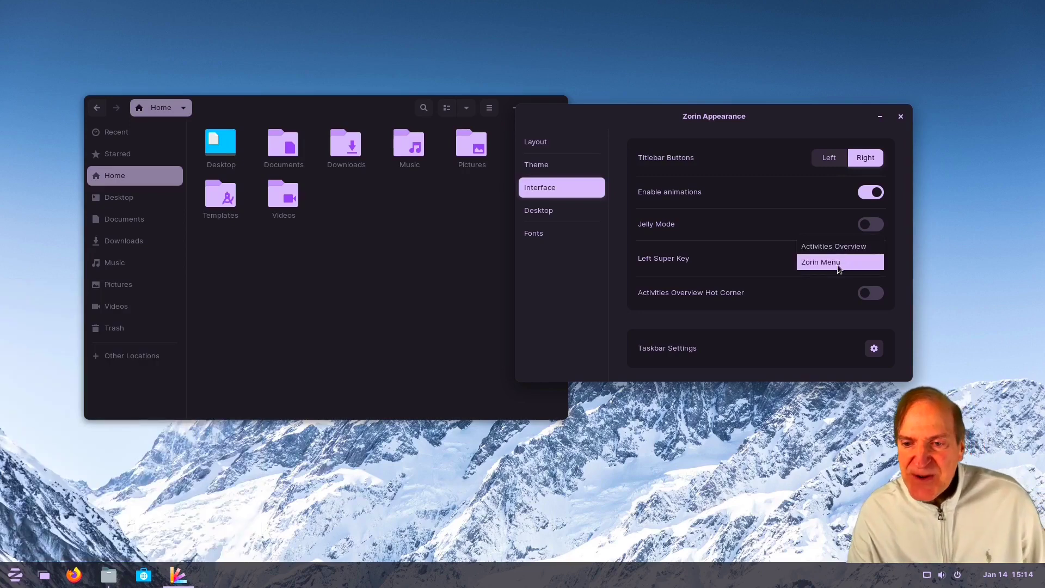
left_click(838, 244)
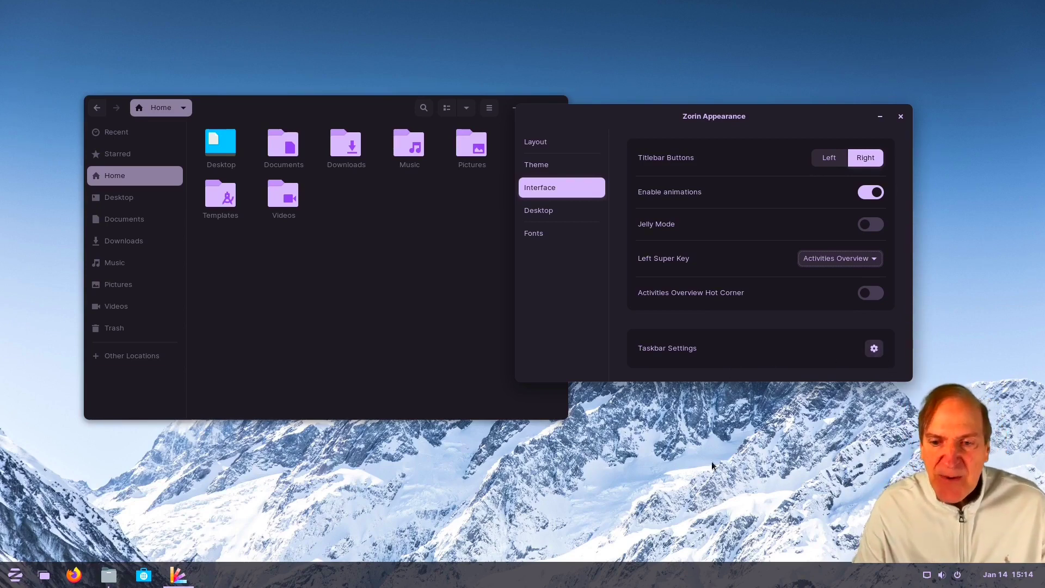
Enable the Home and Trash desktop icons, briefly trying Mounted Volumes and Network Servers but leaving them off.
left_click(550, 211)
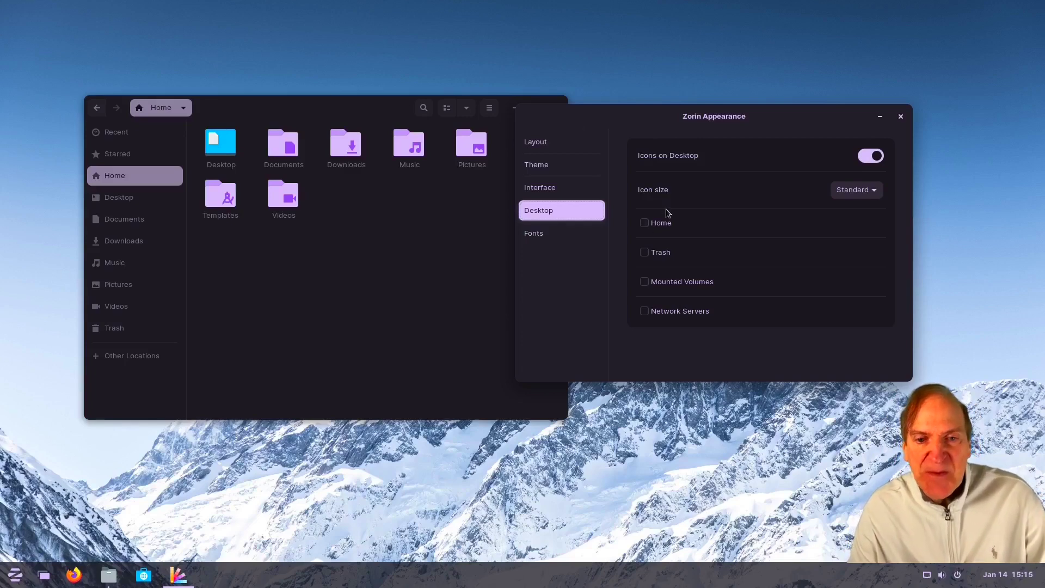
left_click(644, 223)
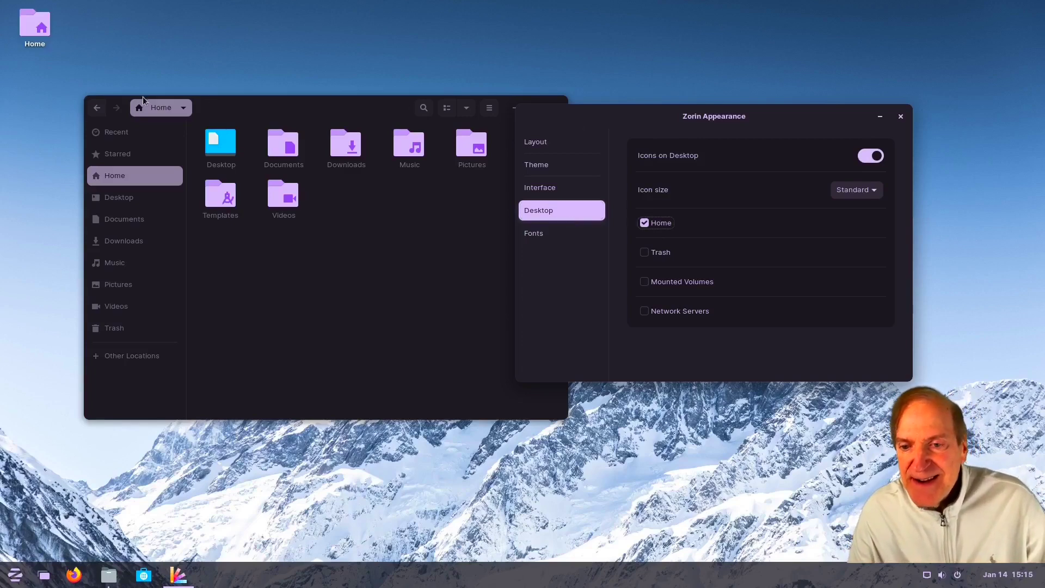
left_click(647, 252)
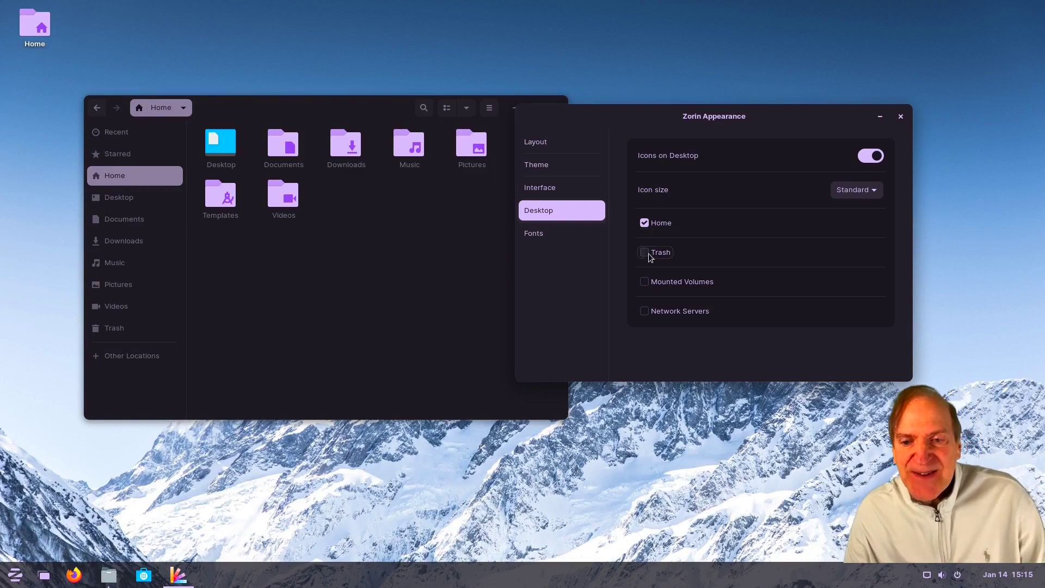
left_click(644, 282)
left_click(643, 283)
left_click(644, 312)
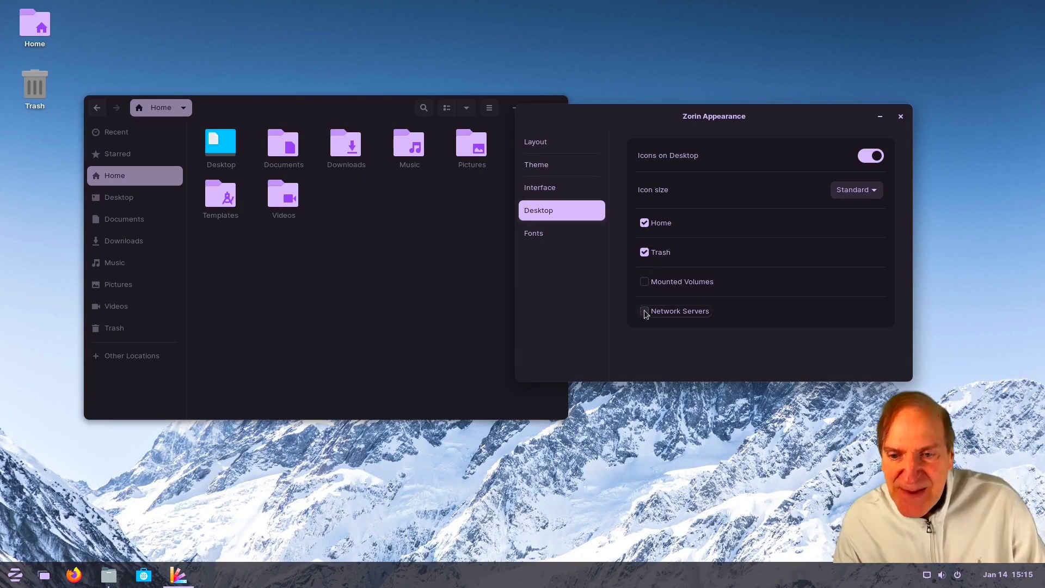
left_click(645, 312)
Try the Small, Tiny and Large desktop icon sizes, and return the size to Standard.
left_click(872, 191)
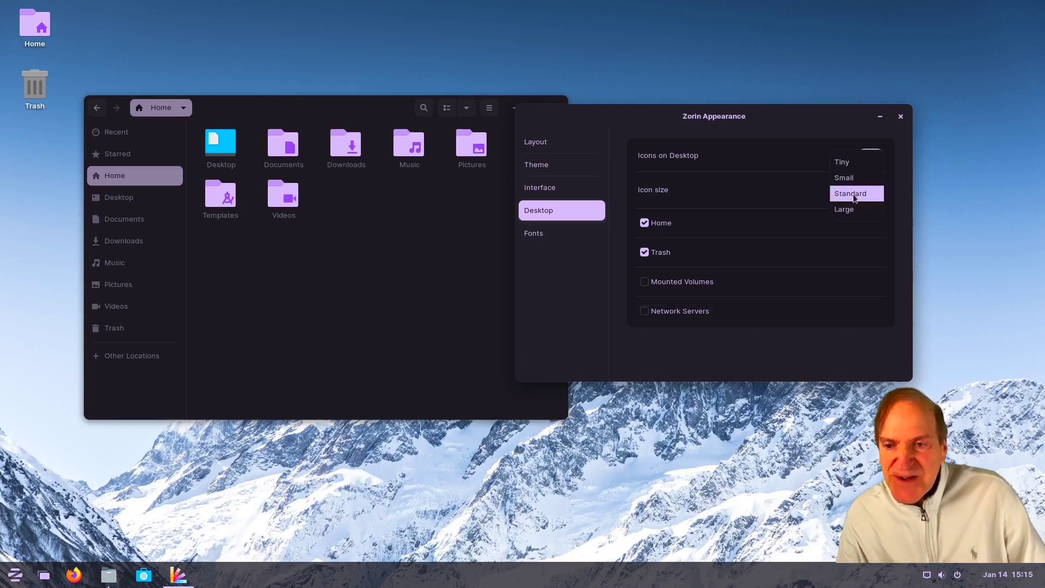
left_click(851, 178)
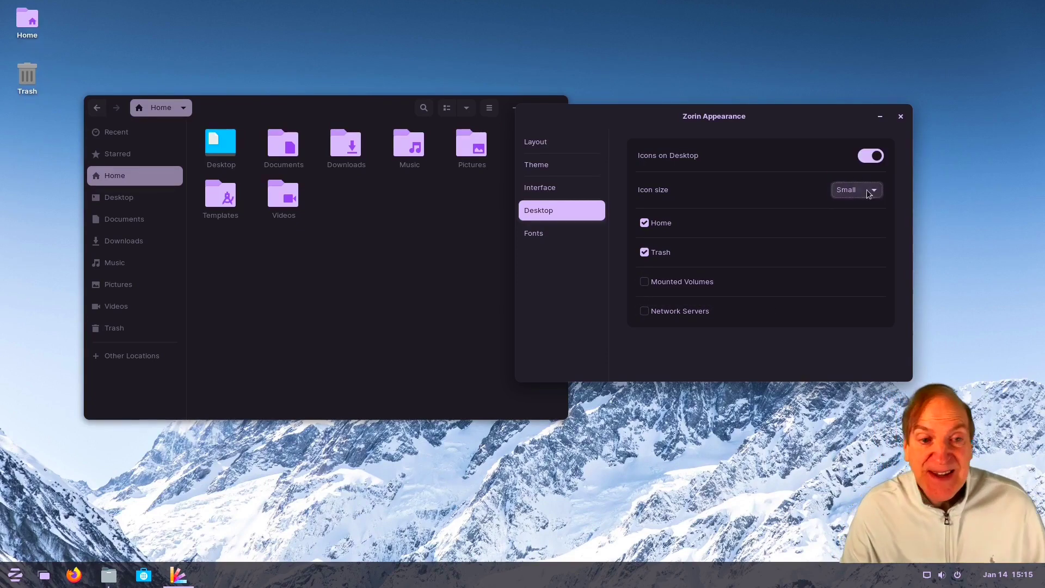
left_click(868, 193)
left_click(850, 177)
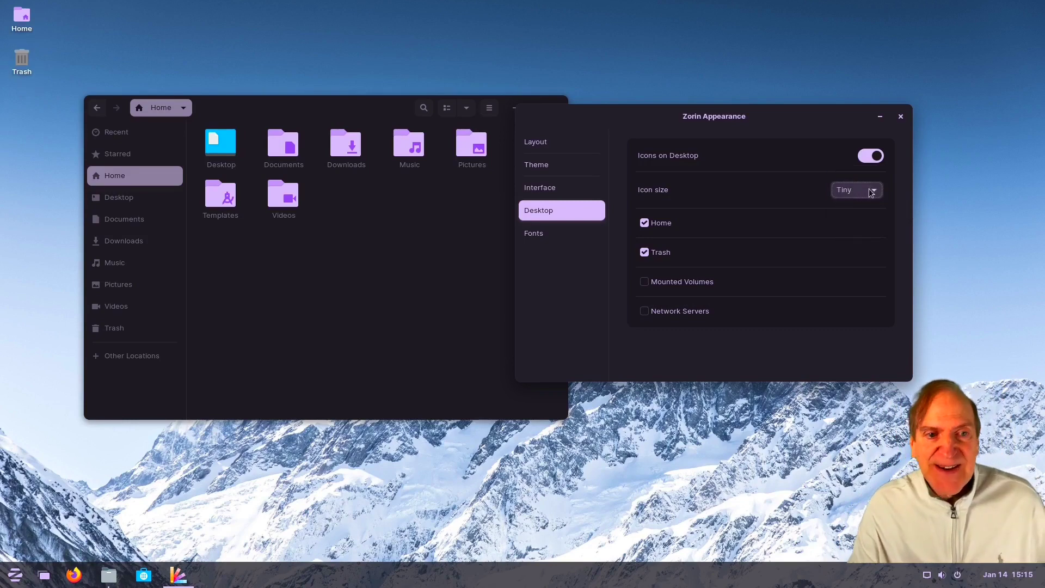
left_click(871, 190)
left_click(853, 243)
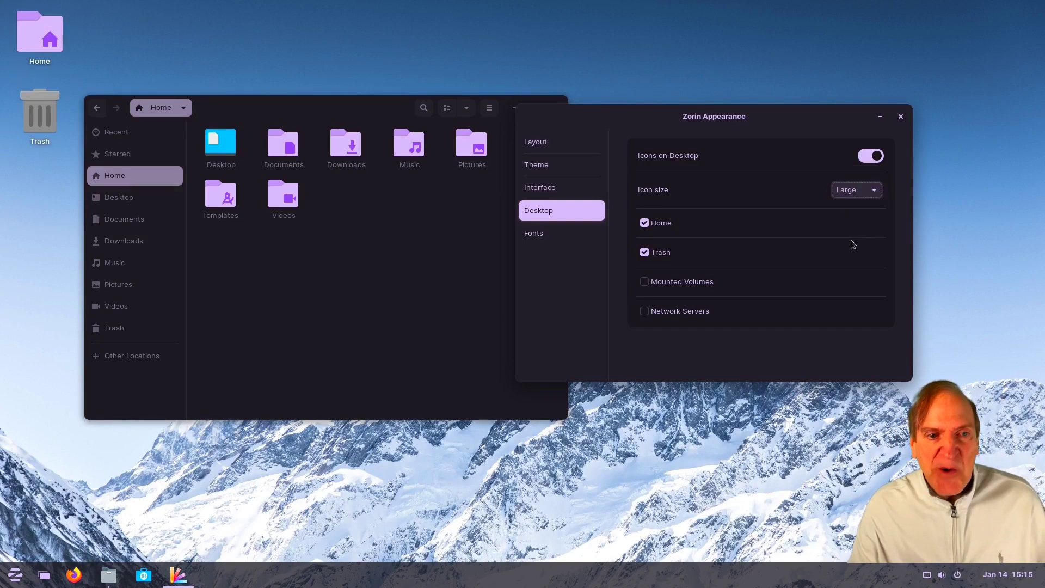
left_click(880, 194)
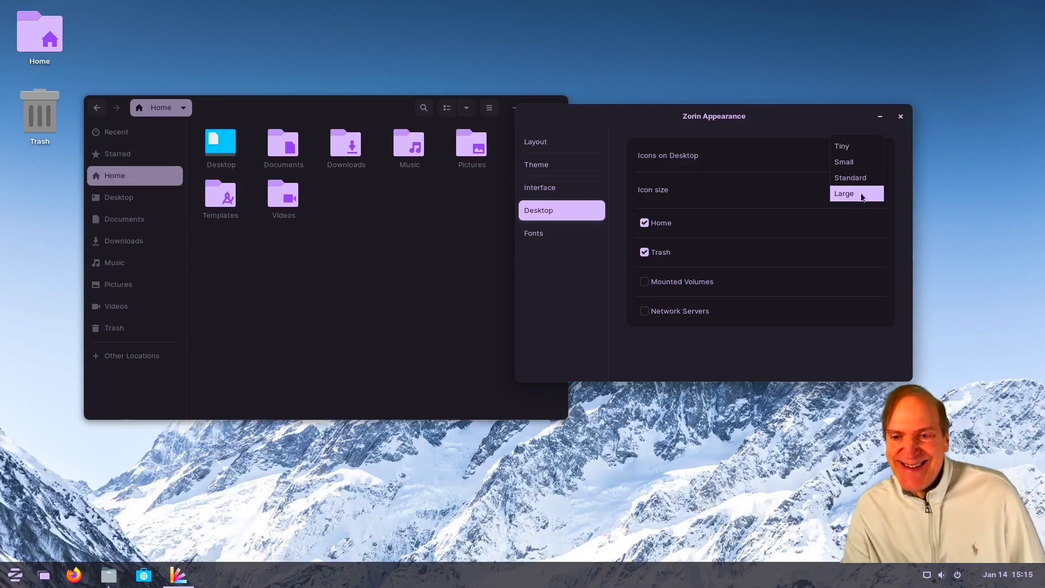
left_click(853, 178)
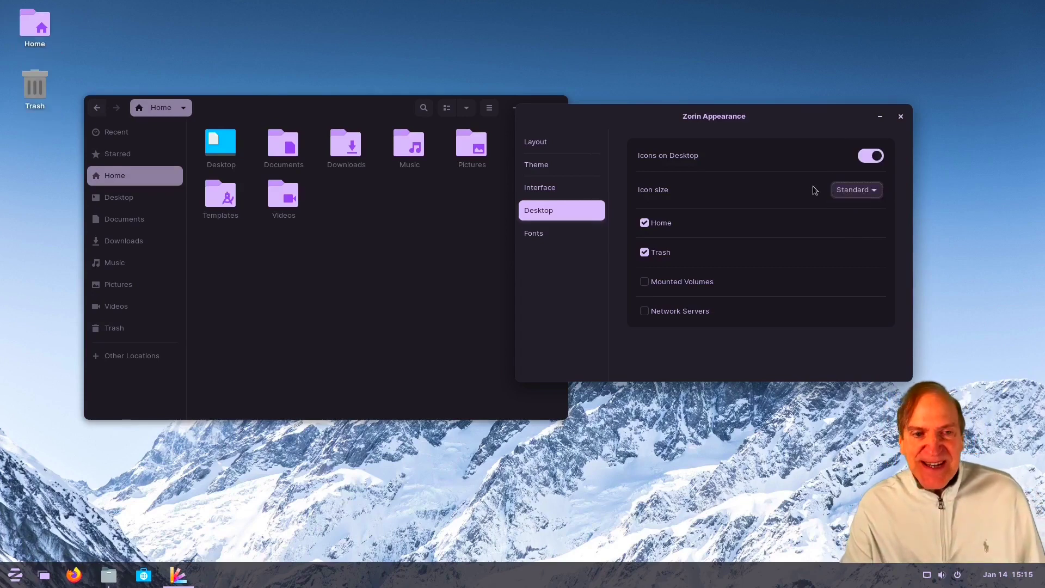
Glance at the font settings, try the full-screen app grid desktop layout, and restore the first layout.
left_click(538, 237)
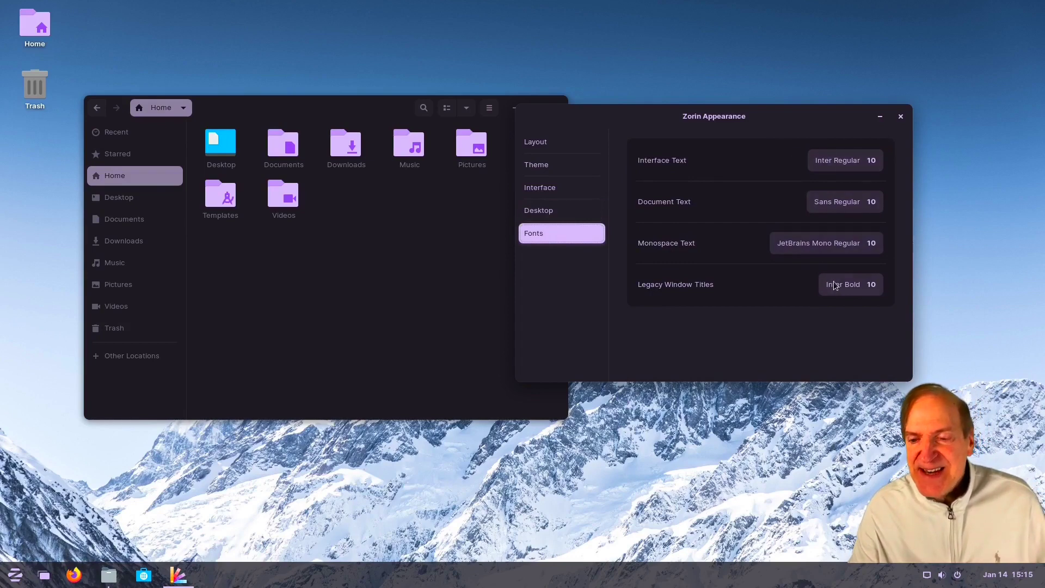
left_click(547, 142)
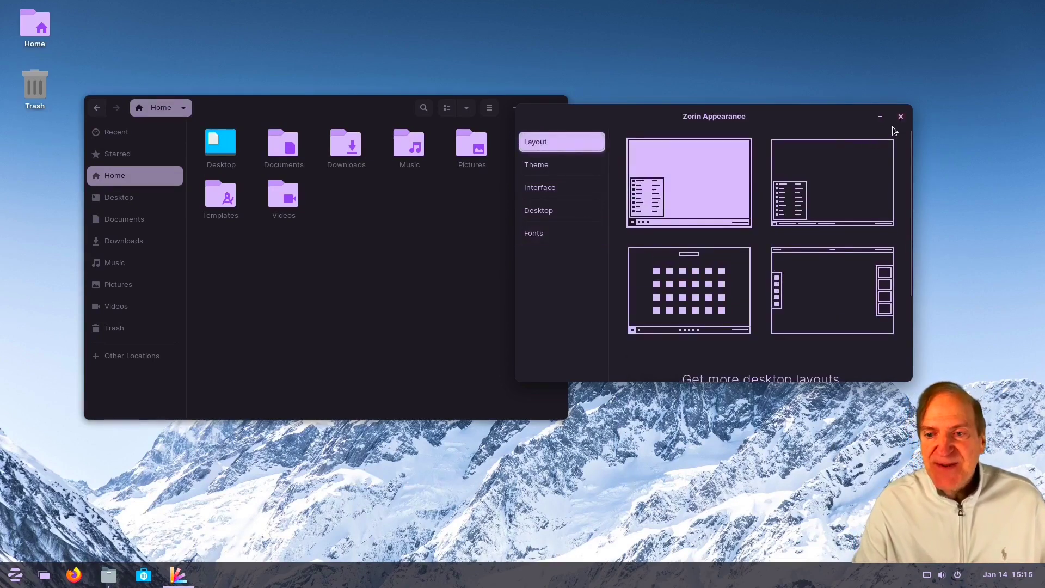
left_click(714, 286)
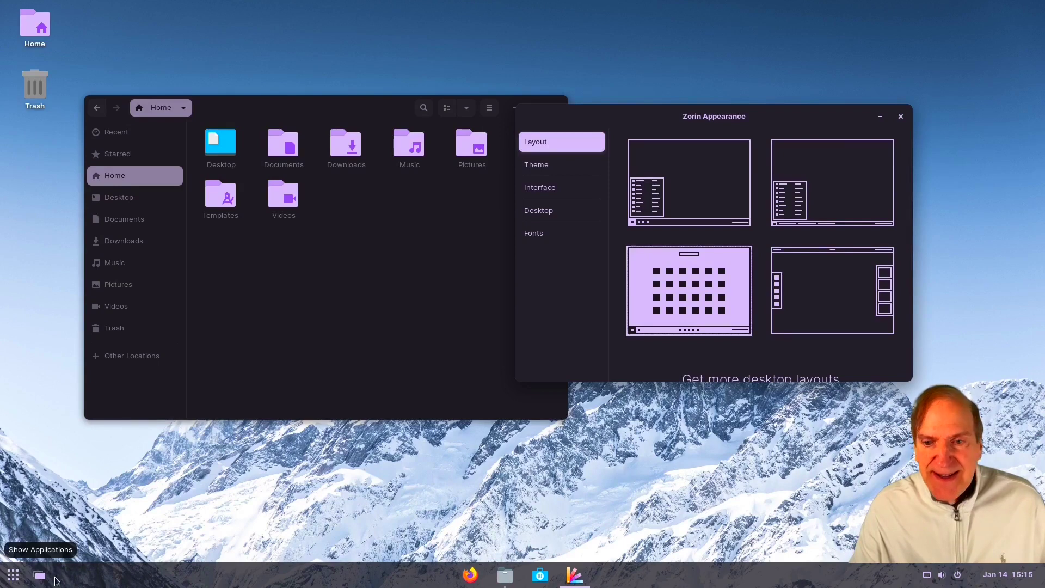
left_click(735, 220)
Close the appearance settings and look through the applications in the Games and Graphics categories.
mouse_move(101, 575)
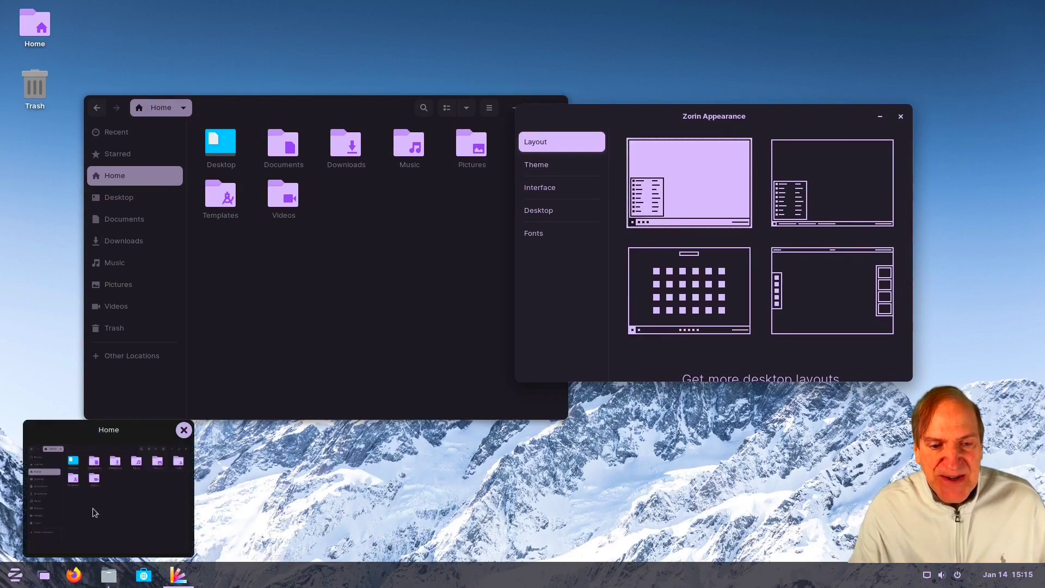
left_click(901, 116)
key("super")
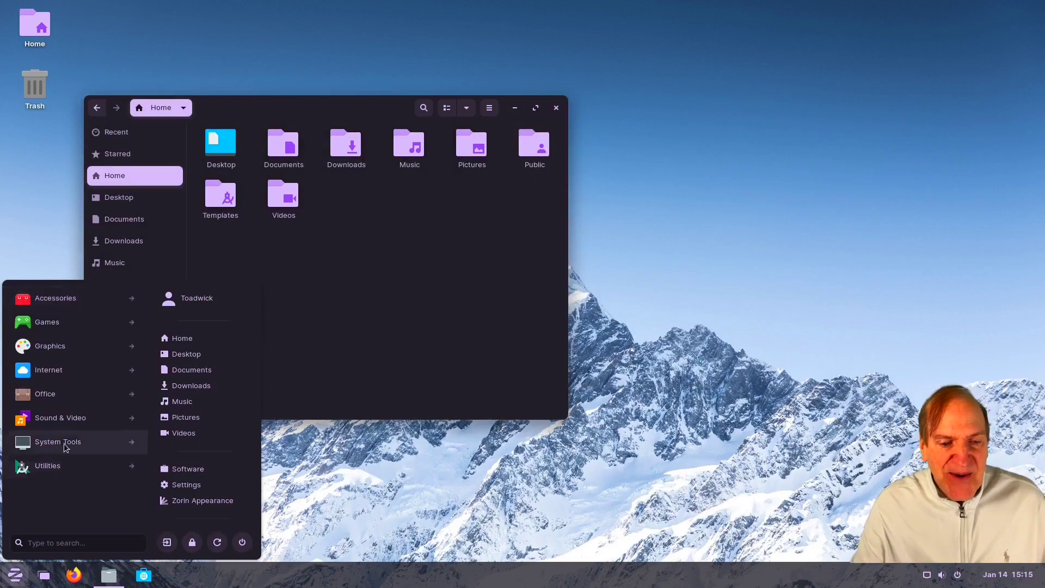
left_click(50, 323)
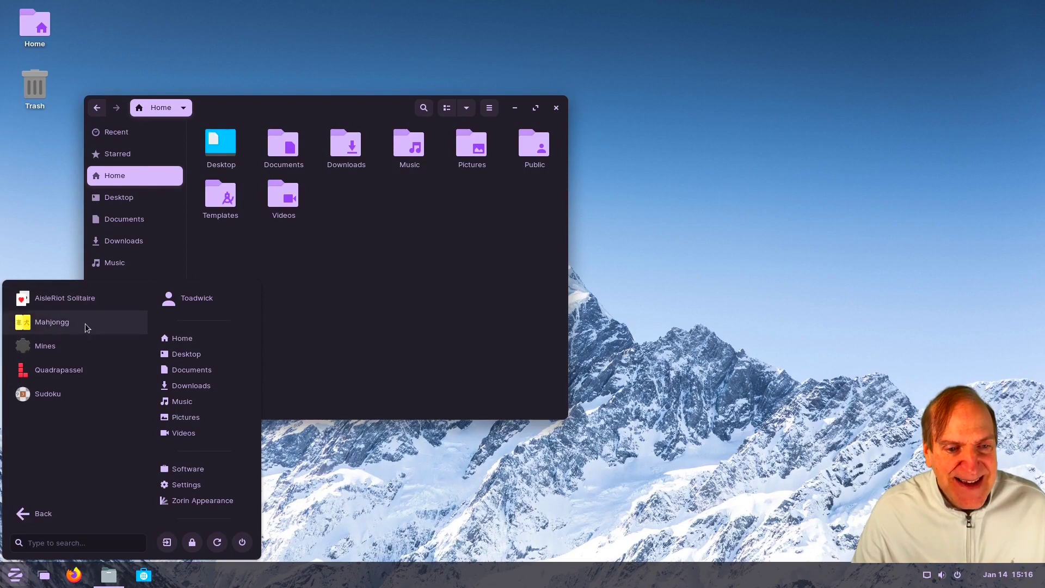
left_click(31, 512)
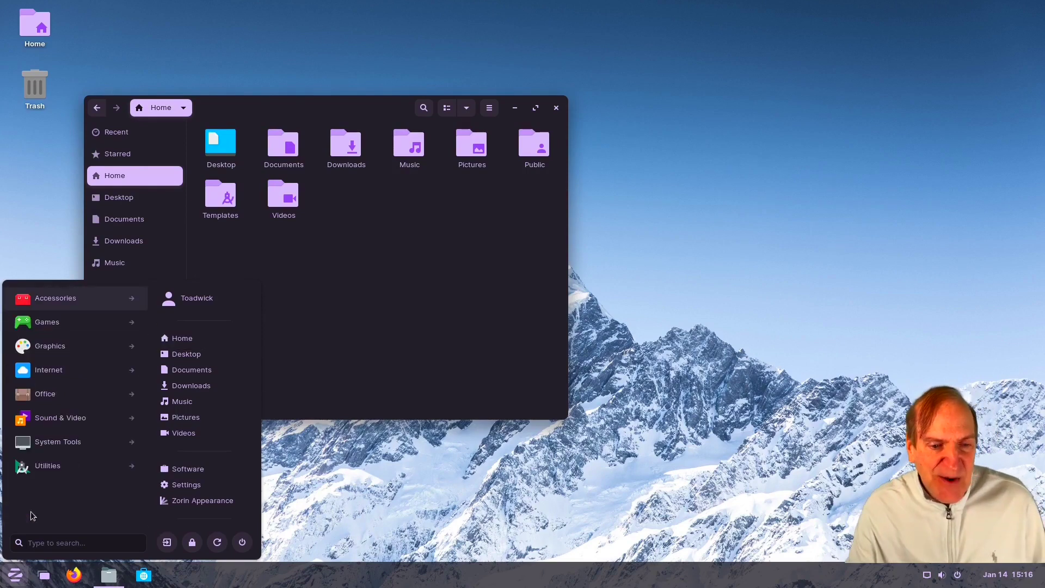
left_click(54, 348)
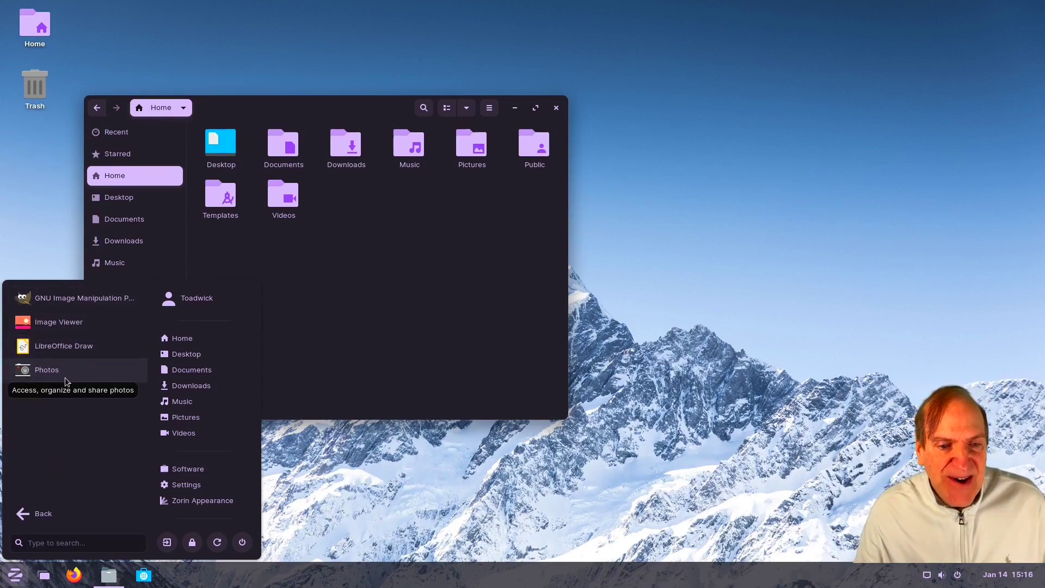
left_click(37, 514)
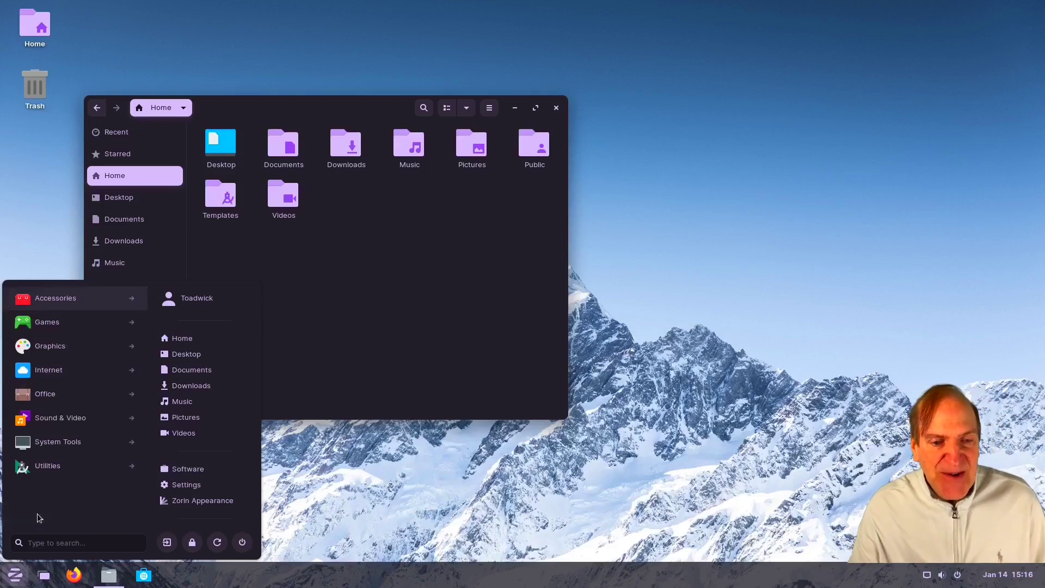
Launch Firefox from the Internet applications, check its version information, and close the browser.
left_click(51, 368)
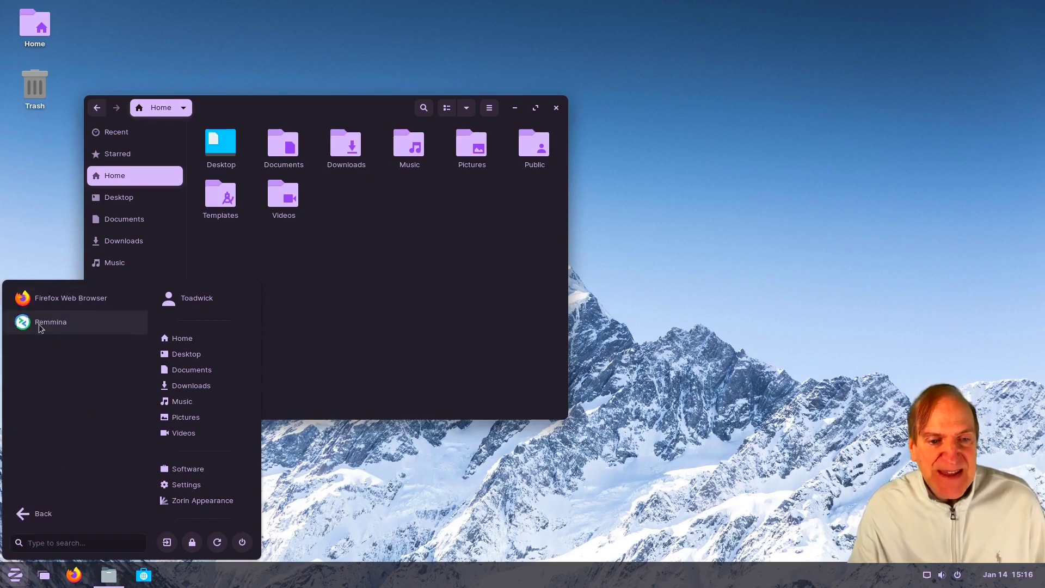
left_click(84, 299)
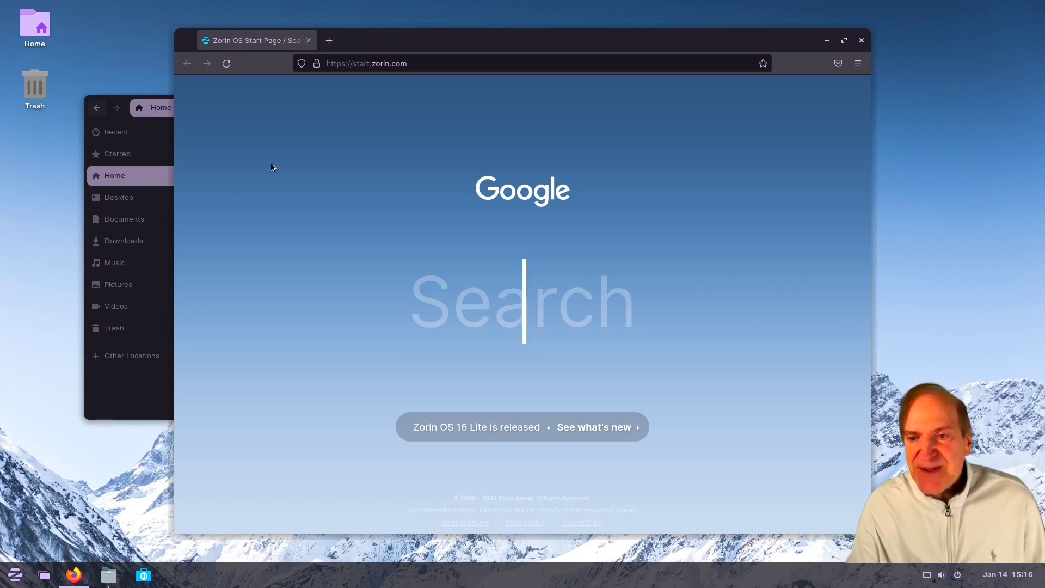
left_click(858, 63)
left_click(762, 376)
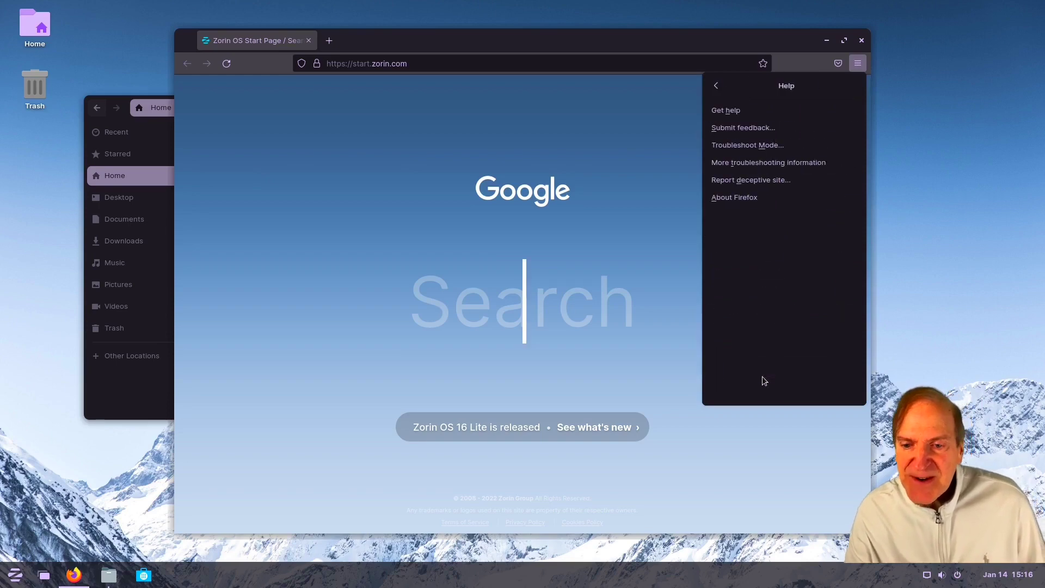
left_click(752, 201)
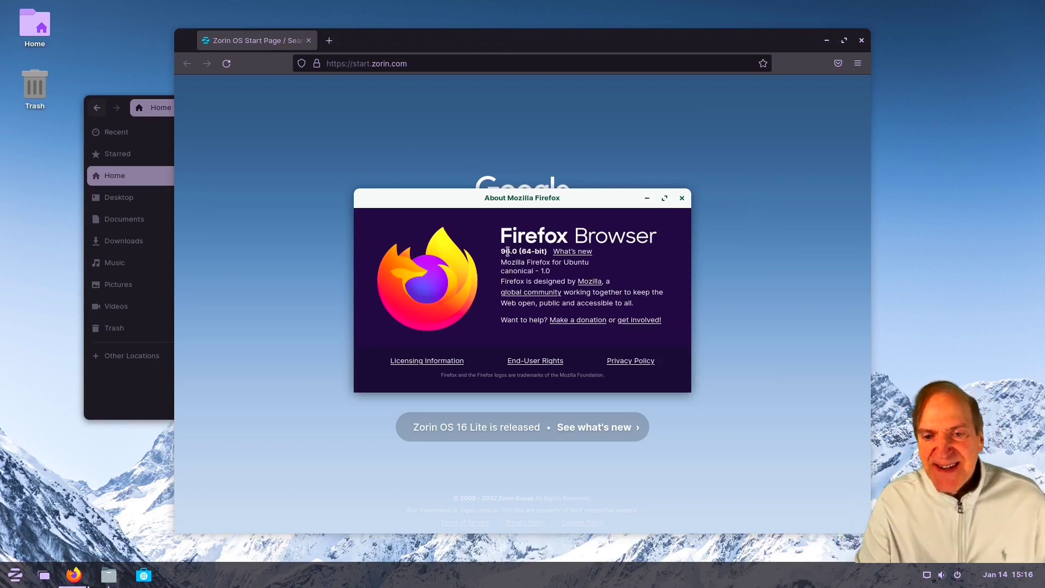
left_click(681, 199)
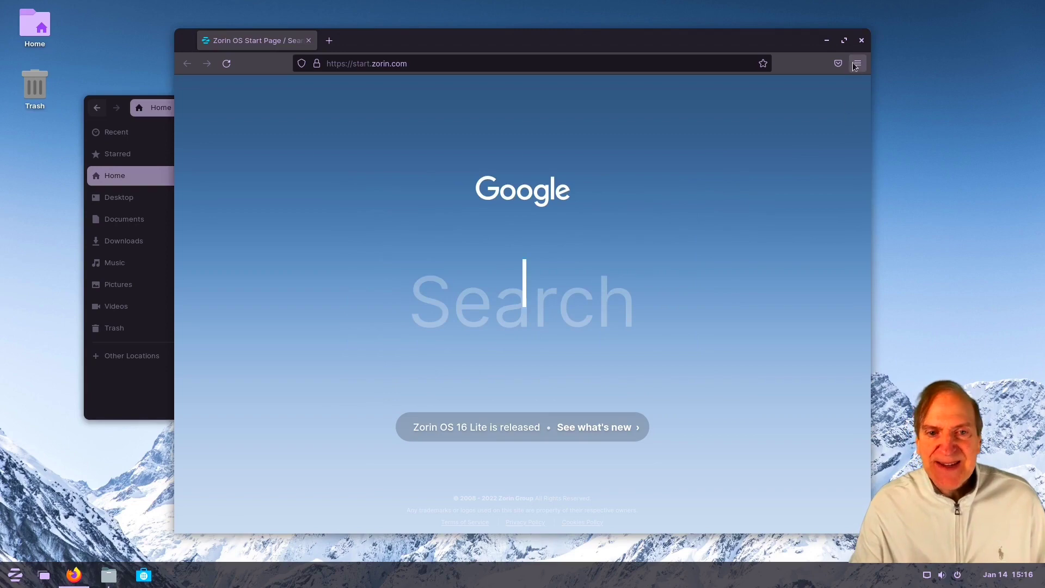
left_click(862, 40)
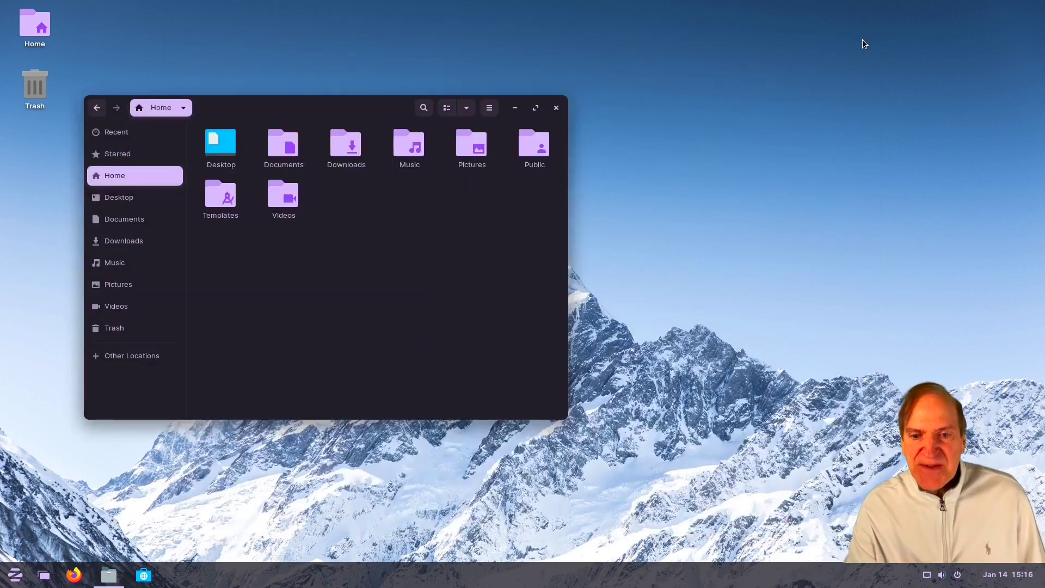
Launch LibreOffice Calc from the Office applications, look over its ribbon commands, and show the classic menu bar.
left_click(16, 578)
left_click(59, 396)
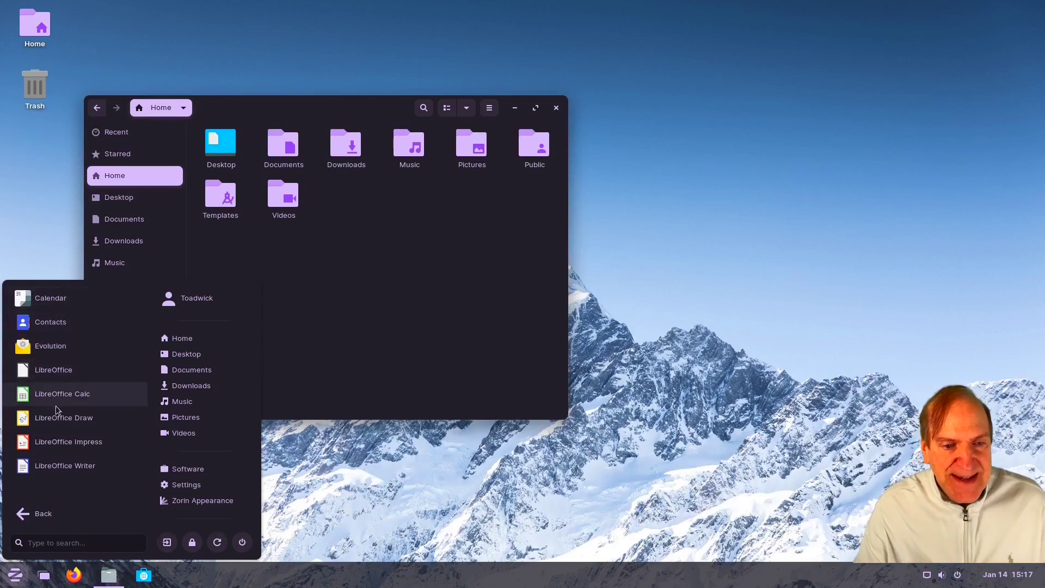
left_click(58, 394)
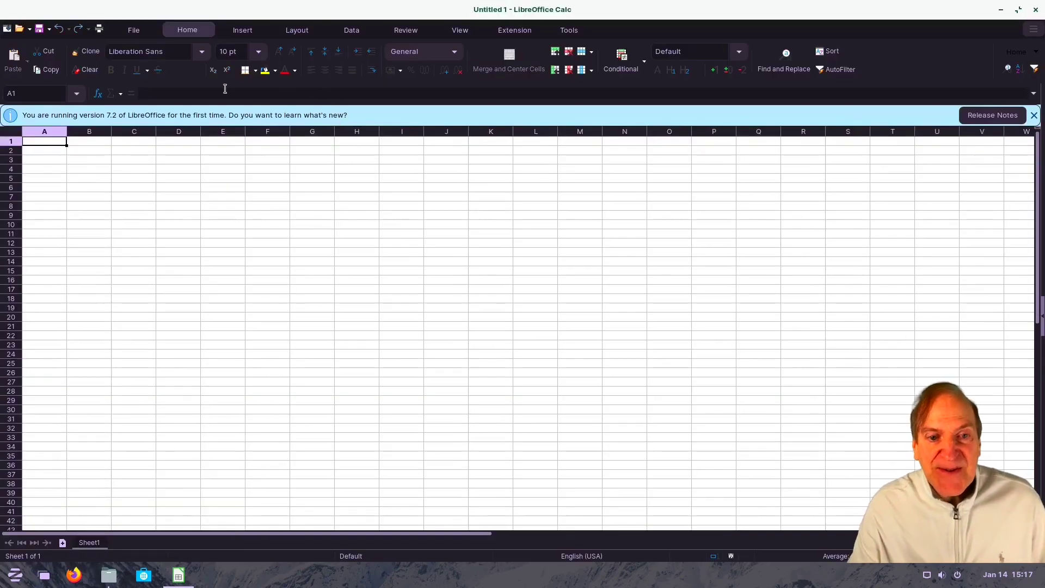
left_click(566, 31)
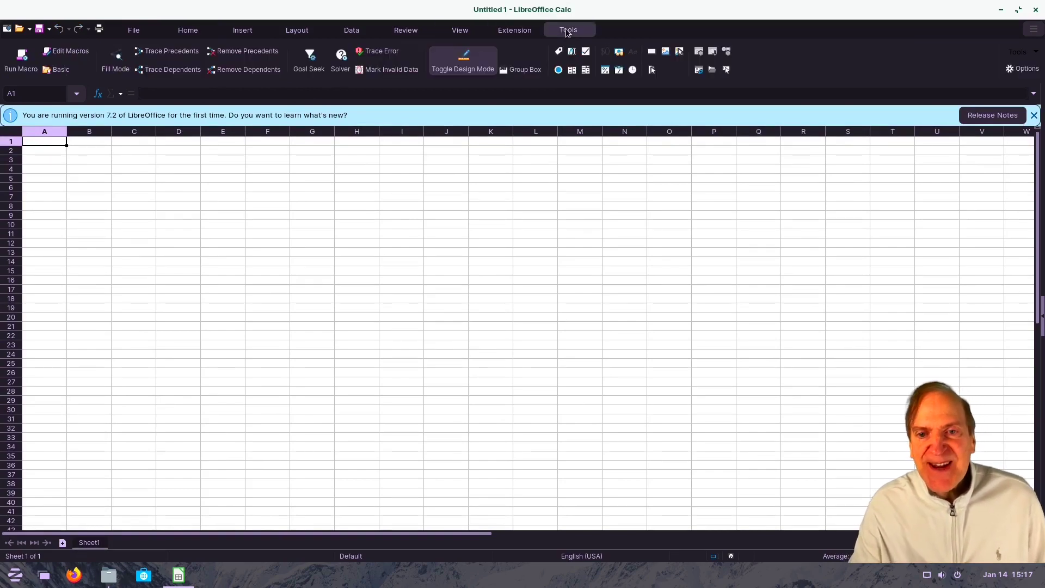
left_click(134, 31)
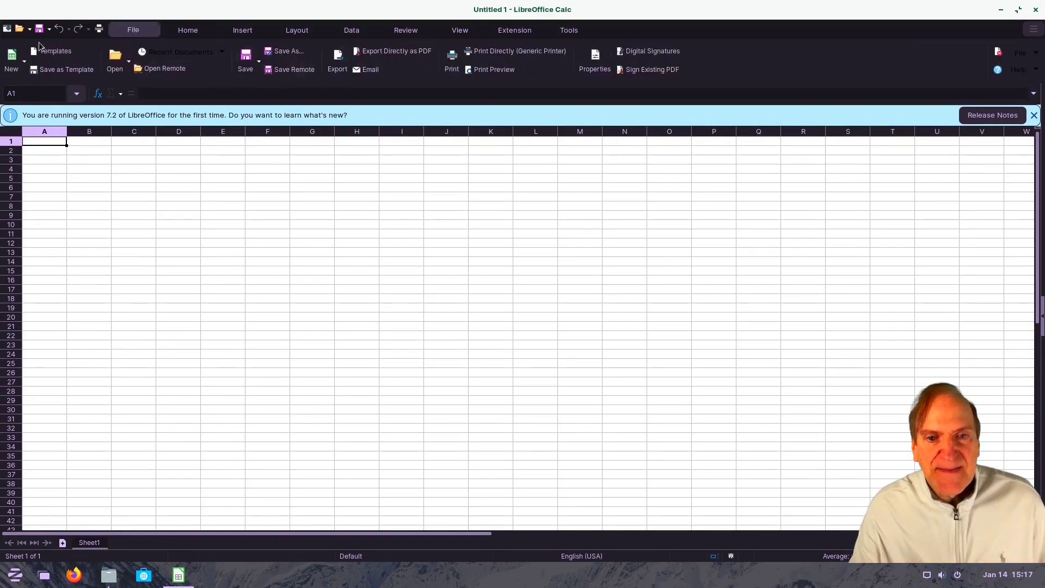
left_click(7, 29)
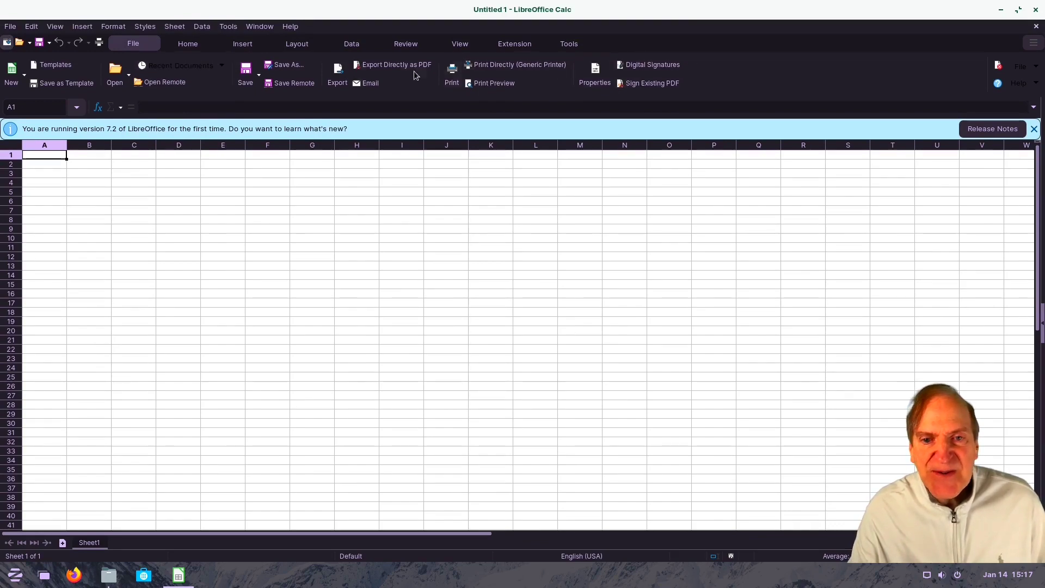
left_click(187, 44)
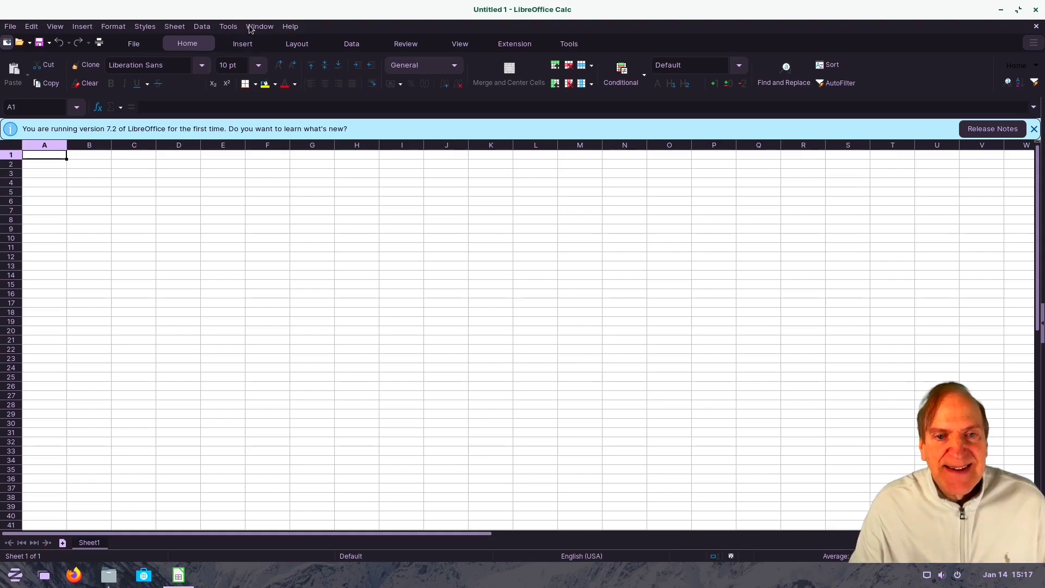
Set the LibreOffice icon style to Yaru in the View options and apply the change.
left_click(228, 27)
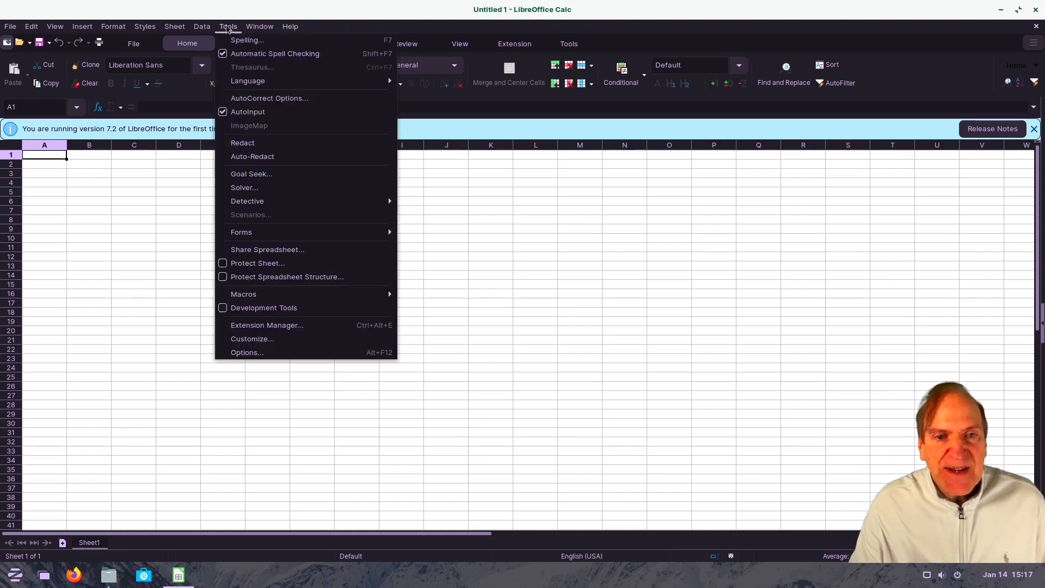
left_click(259, 353)
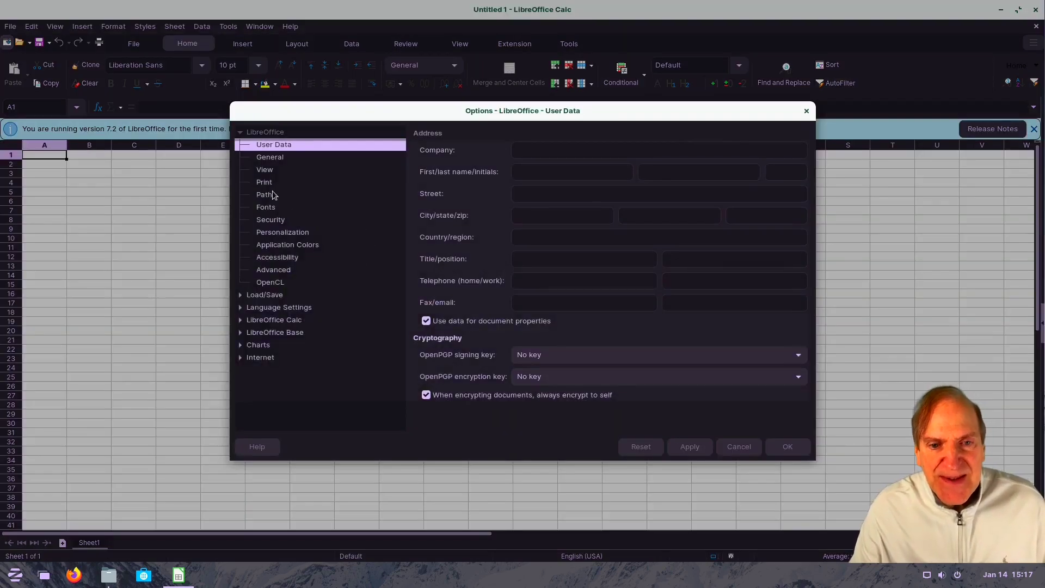
left_click(272, 170)
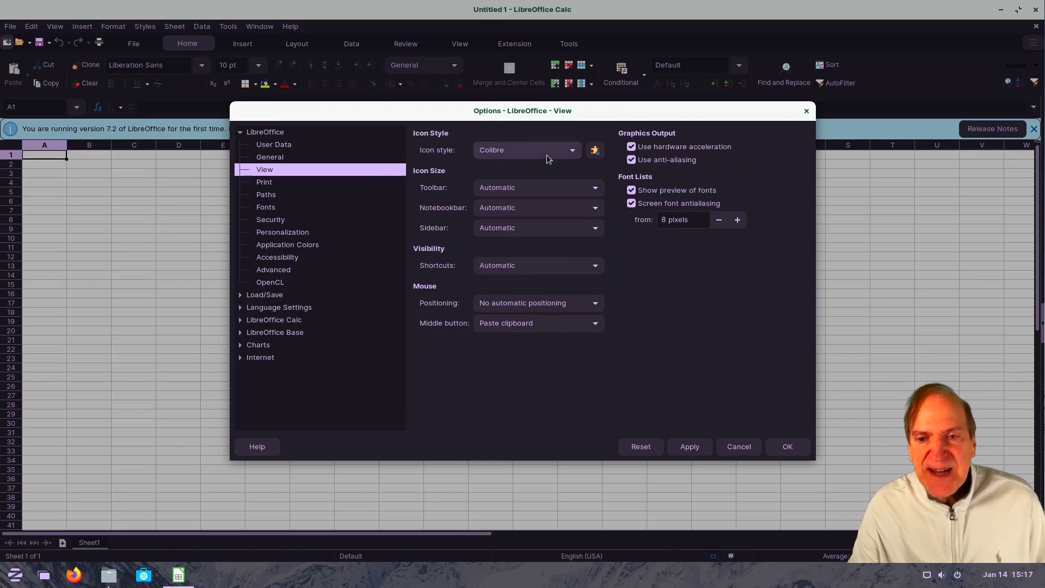
left_click(577, 152)
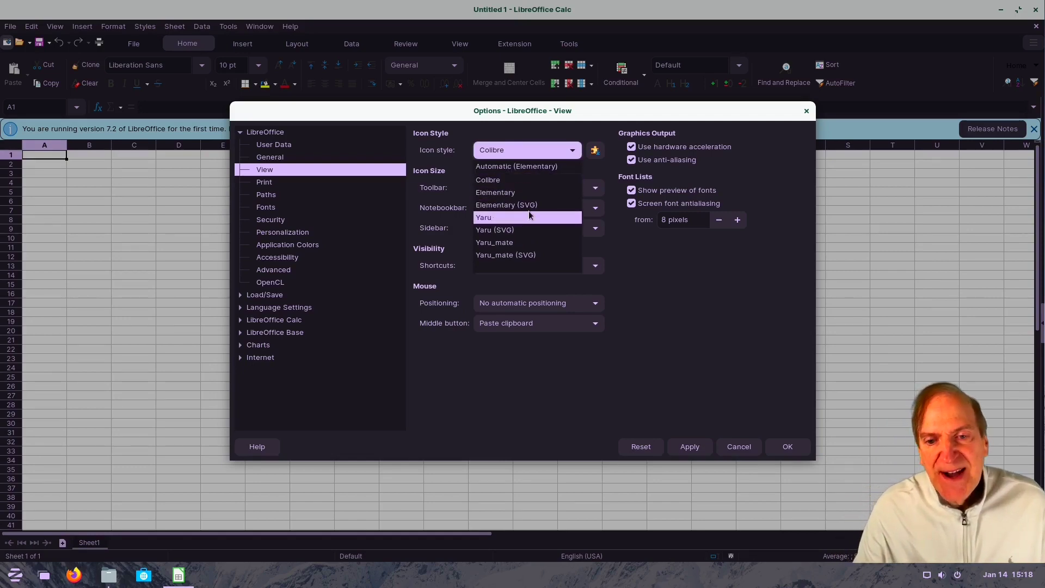
left_click(489, 218)
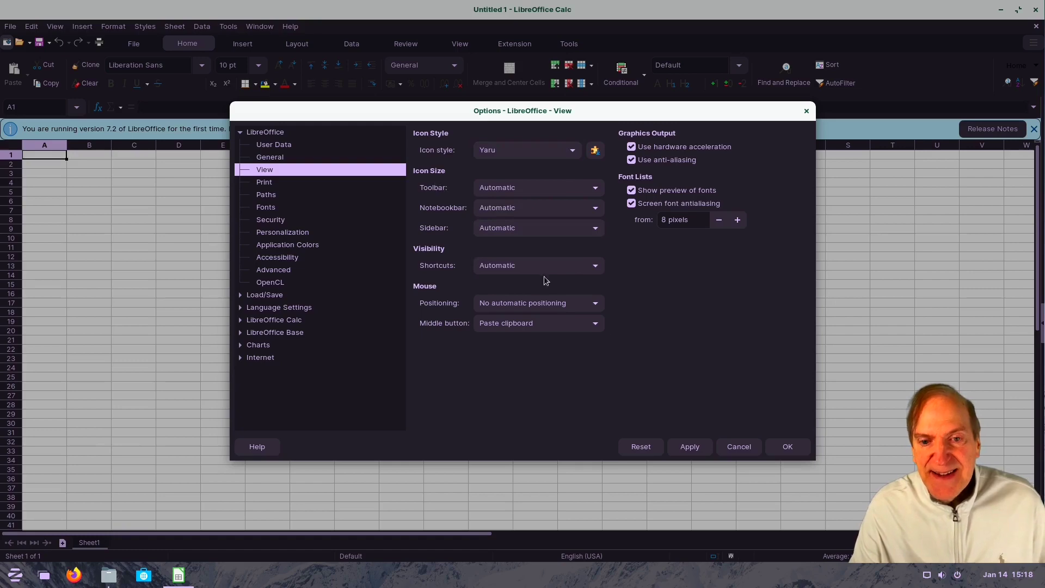
left_click(680, 448)
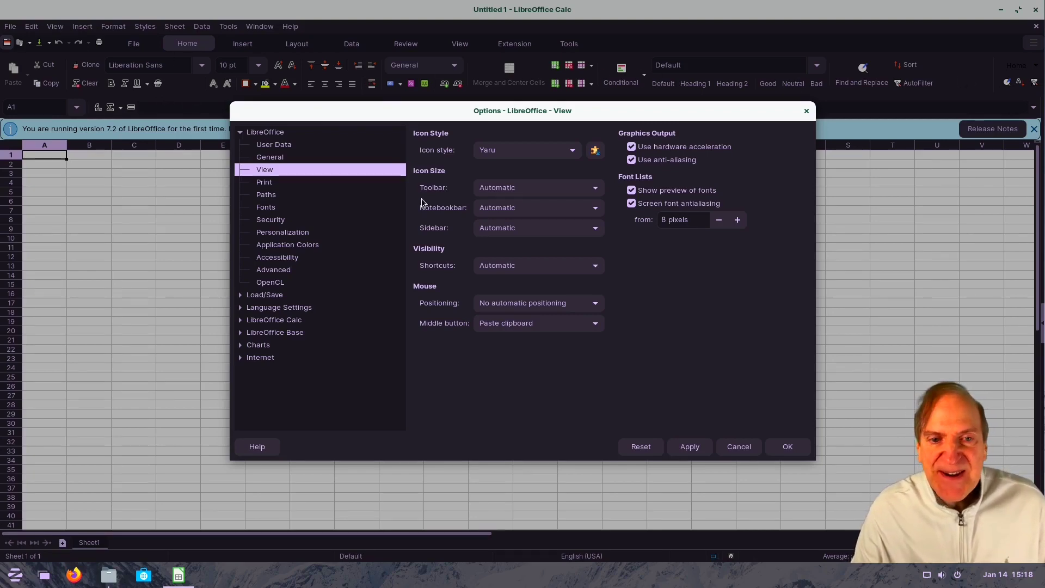
left_click(799, 449)
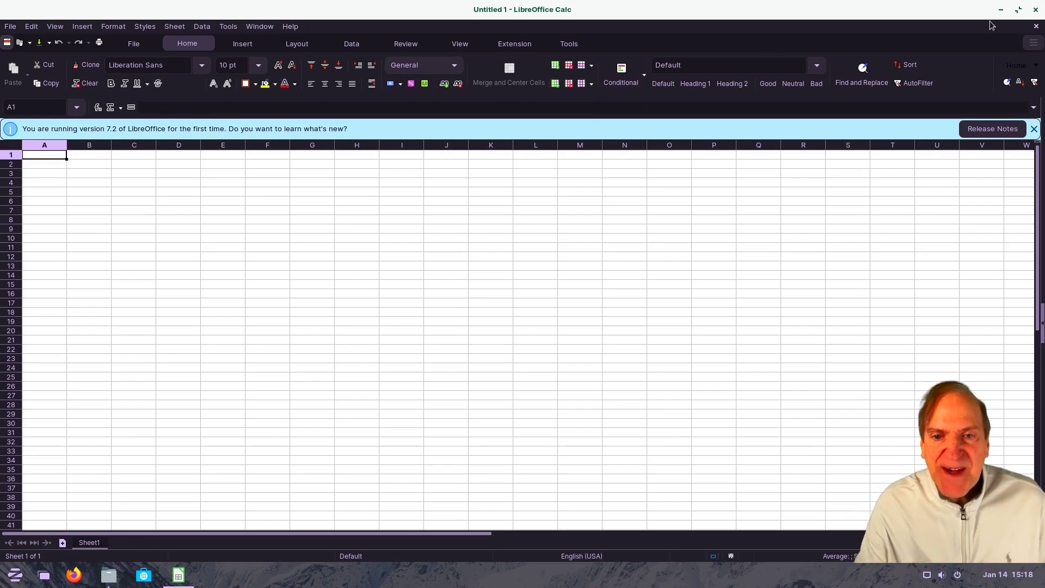
Check the LibreOffice version information and close Calc.
left_click(290, 26)
left_click(313, 205)
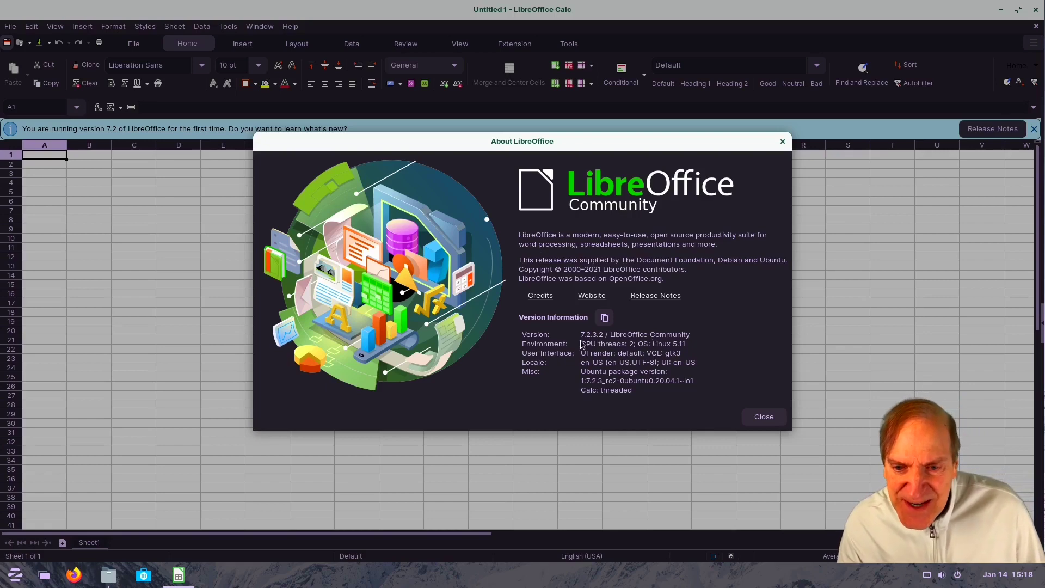
left_click(765, 417)
left_click(1035, 9)
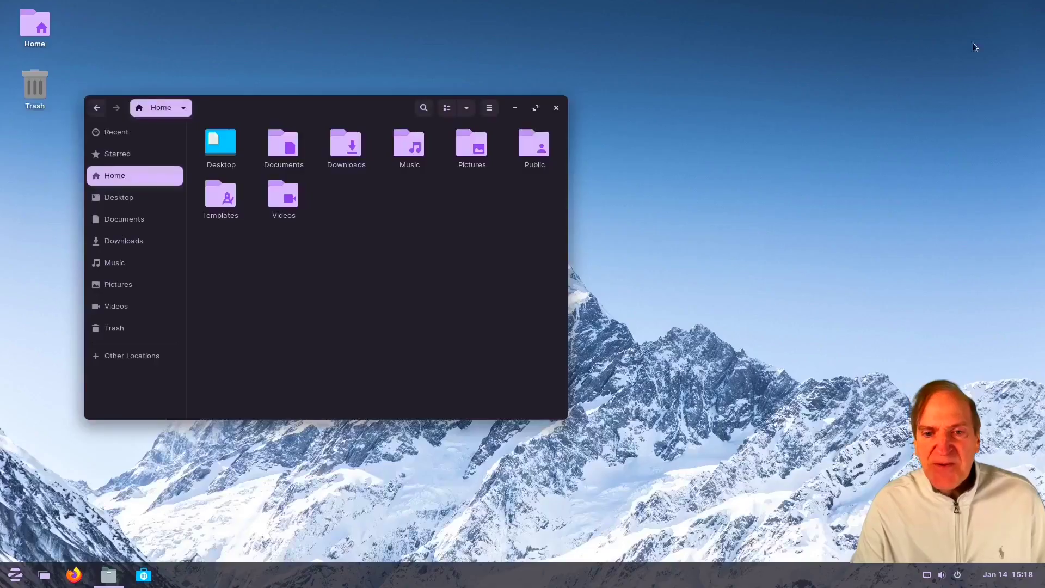
Look through the Sound & Video applications, launch the Pitivi video editor briefly, and close it.
left_click(15, 575)
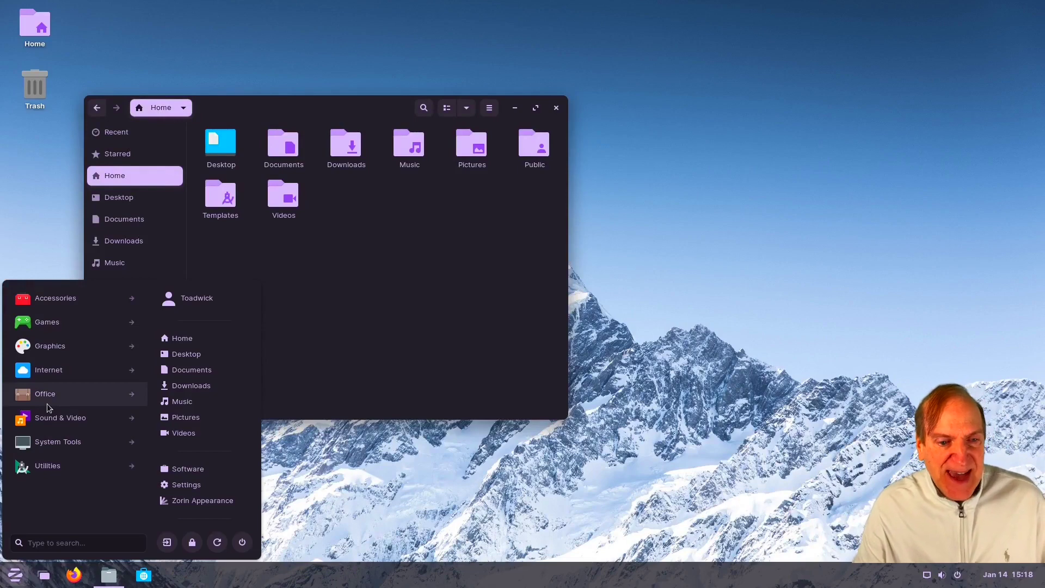
left_click(49, 418)
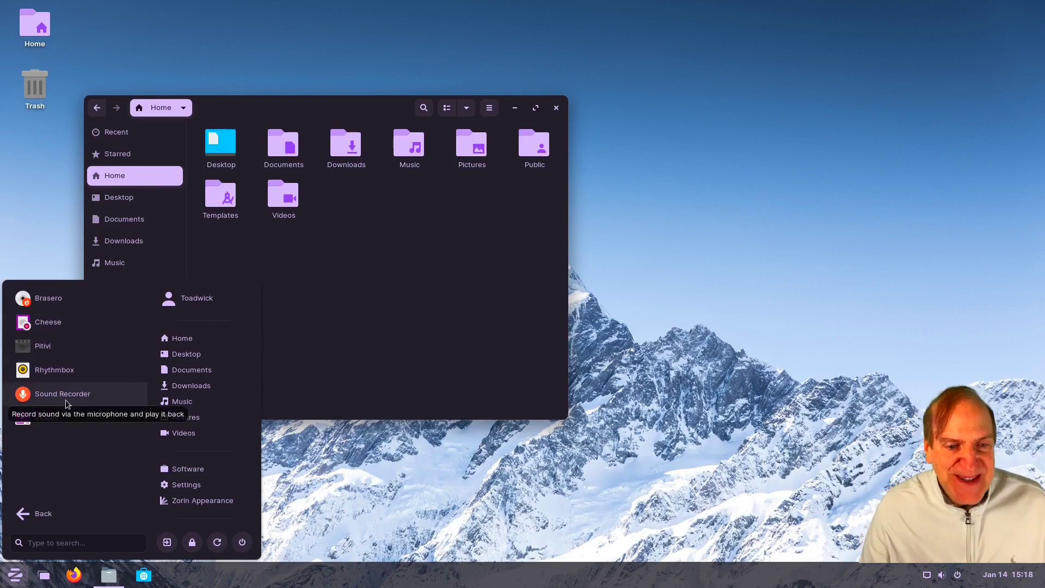
left_click(47, 347)
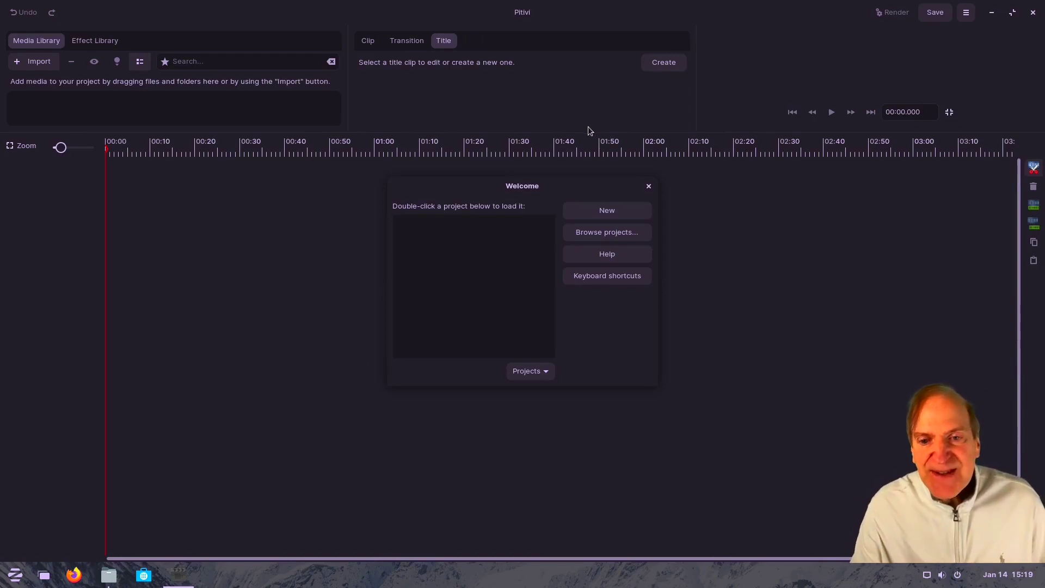
left_click(648, 186)
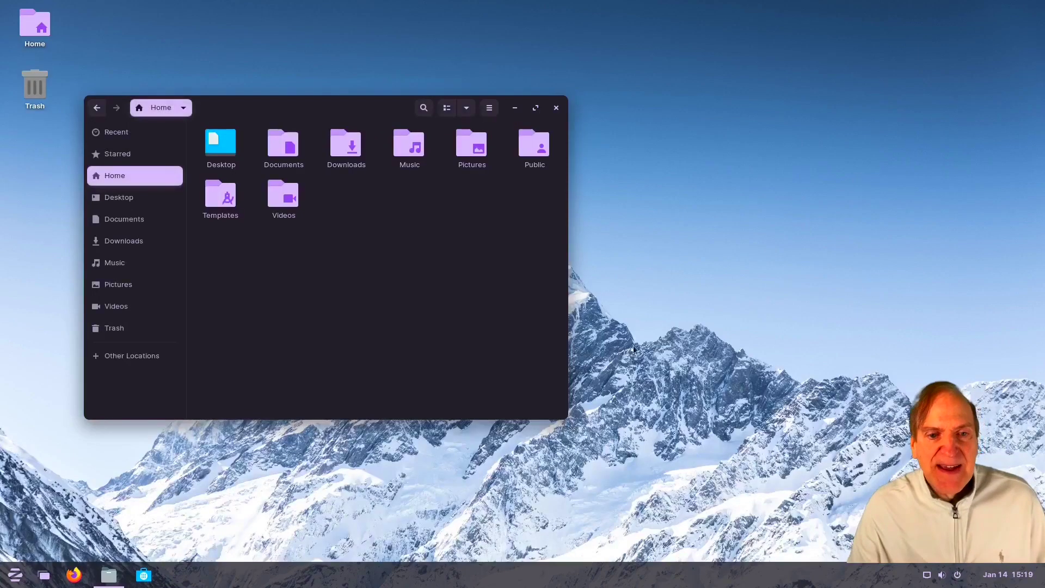
Look through the full list of System Tools applications and open the Software store from it.
left_click(15, 575)
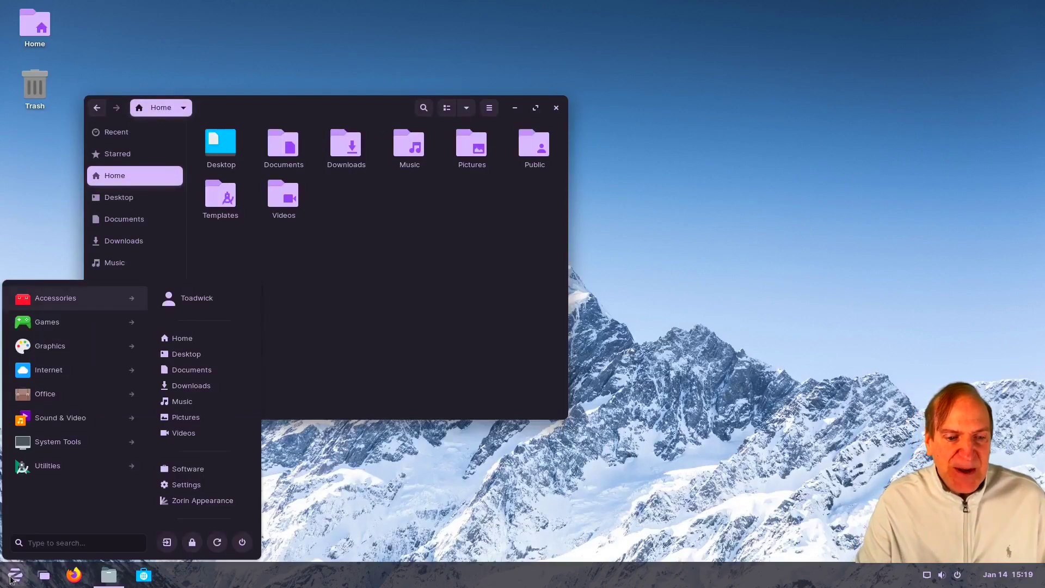
left_click(45, 443)
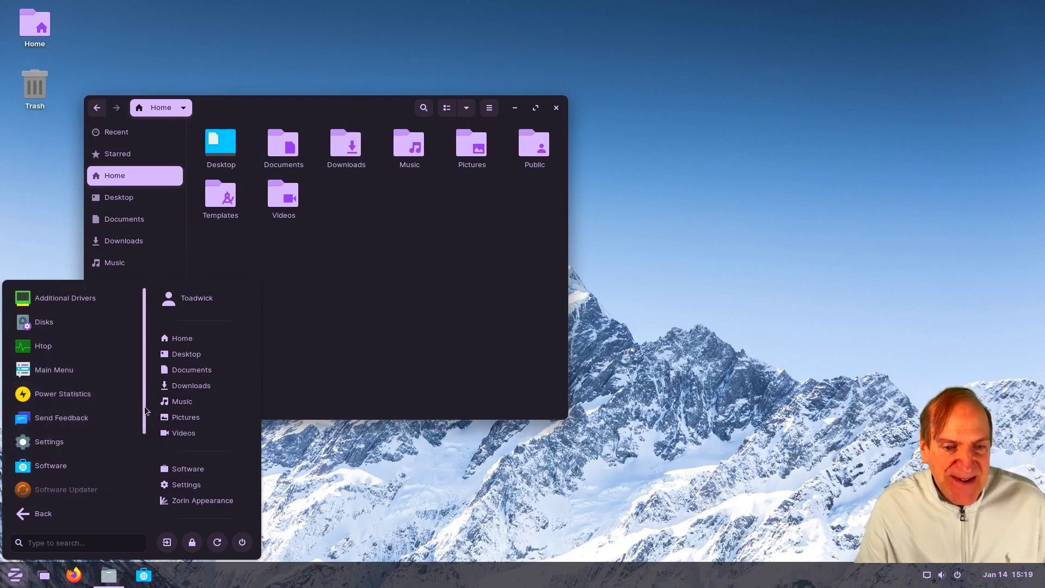
left_click_drag(142, 411, 152, 496)
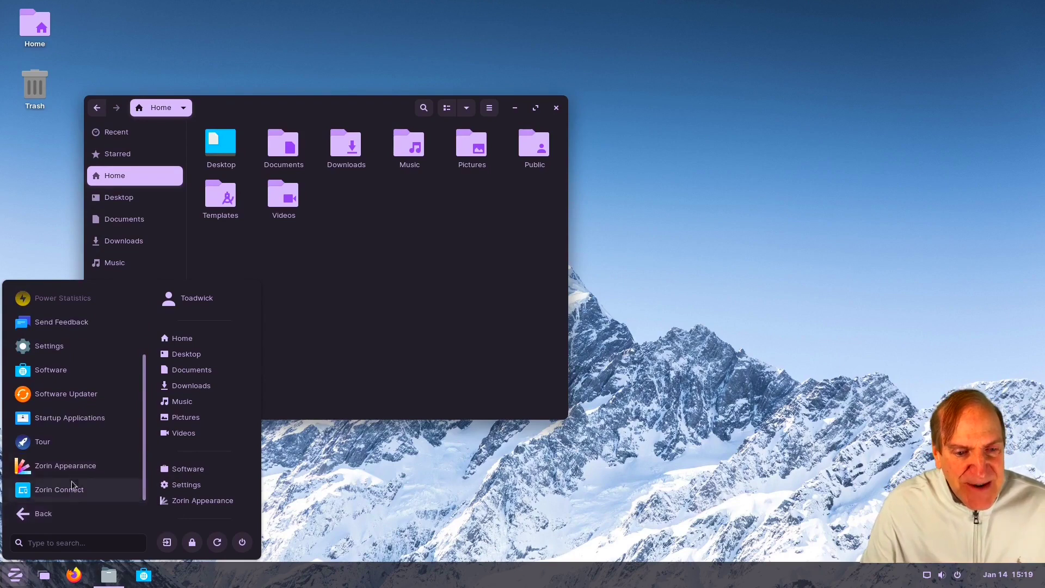
left_click(53, 363)
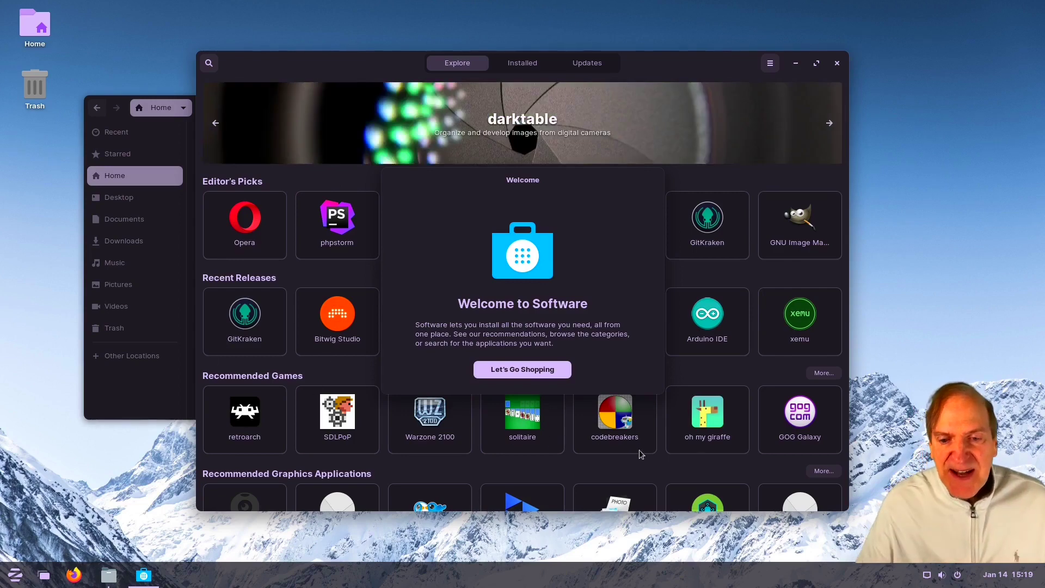
Dismiss the Software store's welcome message and browse the applications in the Graphics & Photography category.
left_click(536, 375)
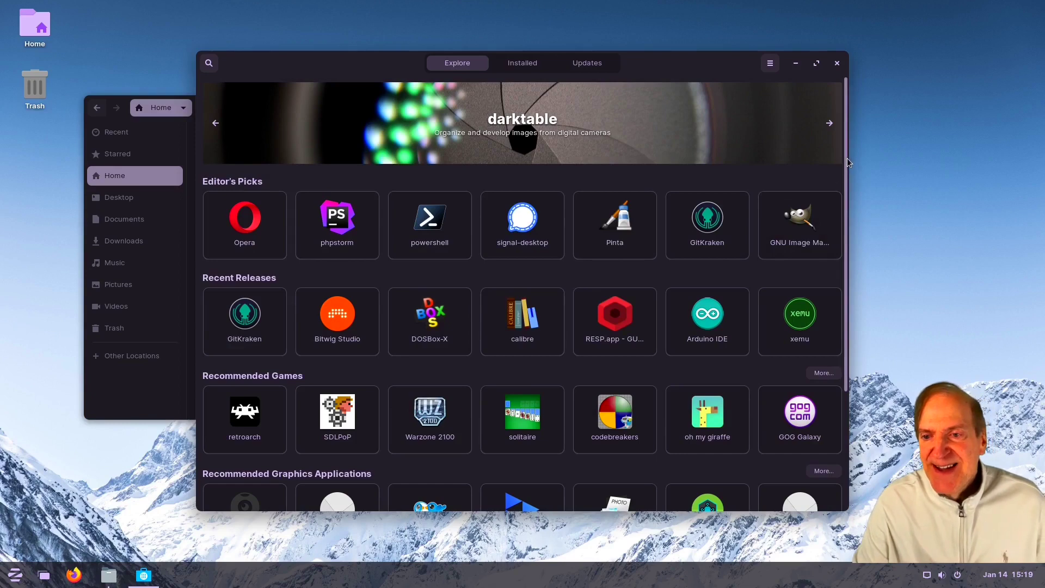
left_click_drag(847, 158, 847, 292)
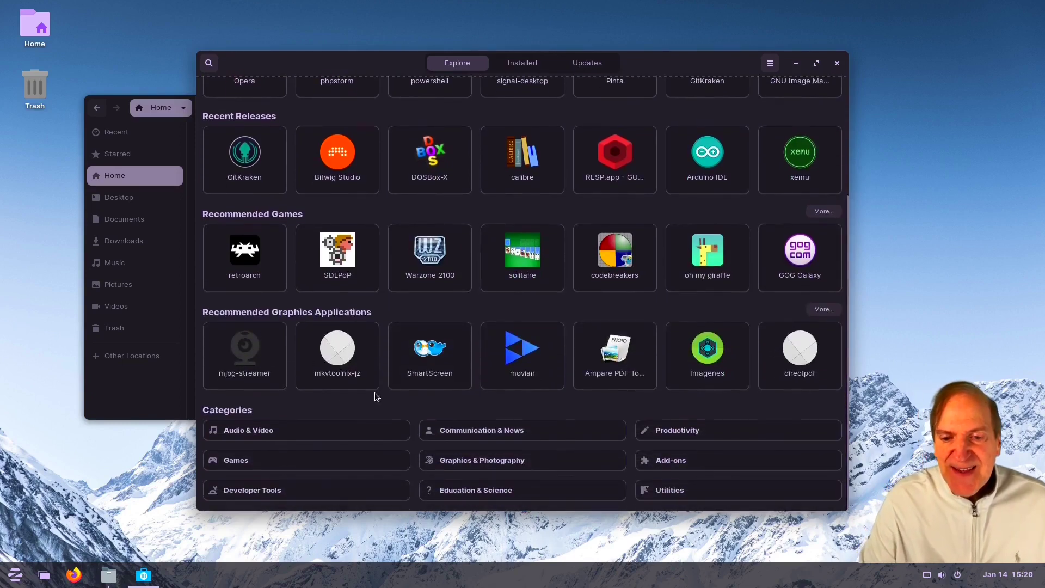
left_click(467, 464)
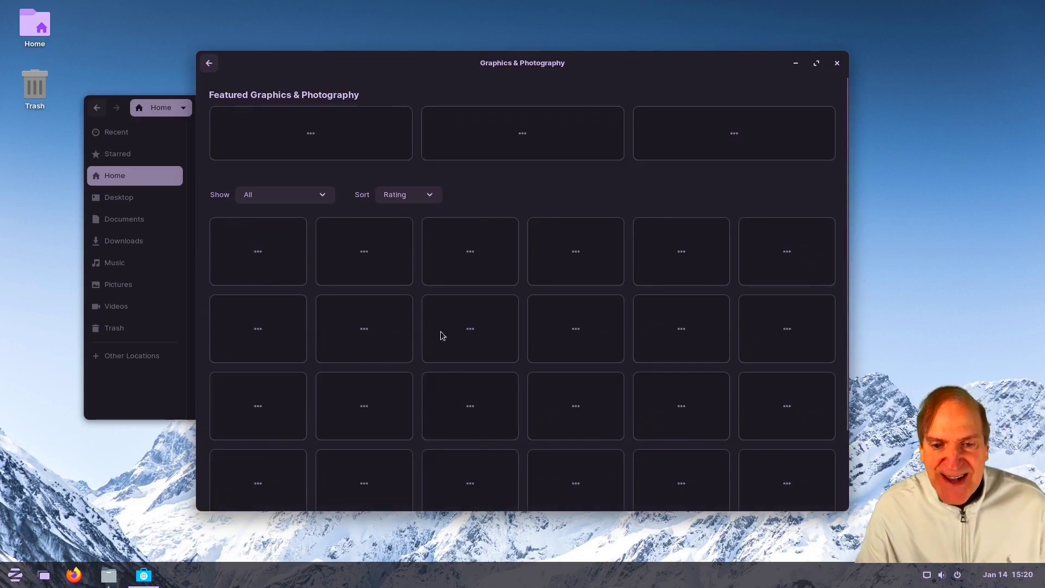
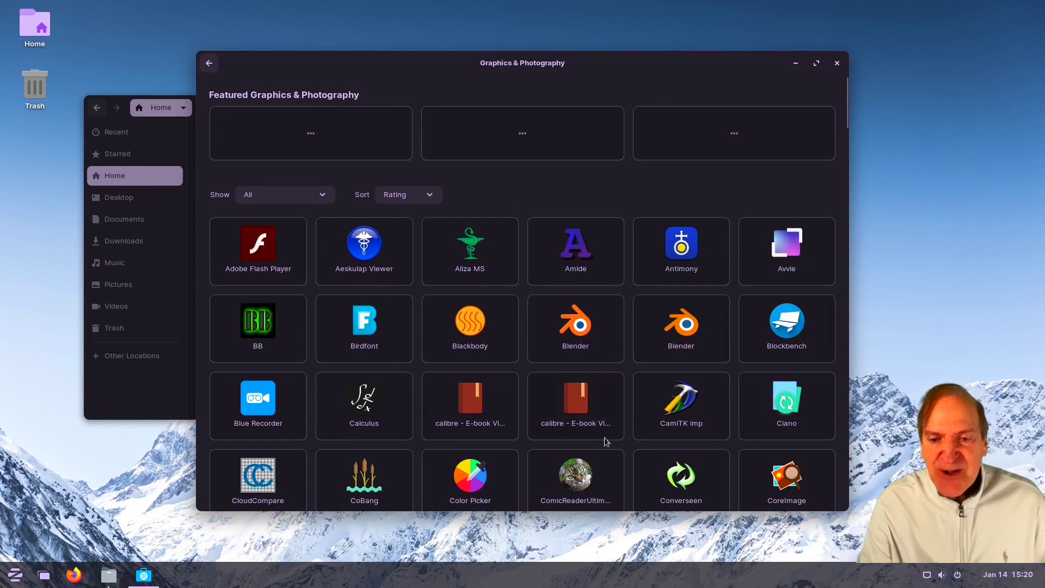
scroll(602, 457, "down", 1)
scroll(690, 425, "down", 6)
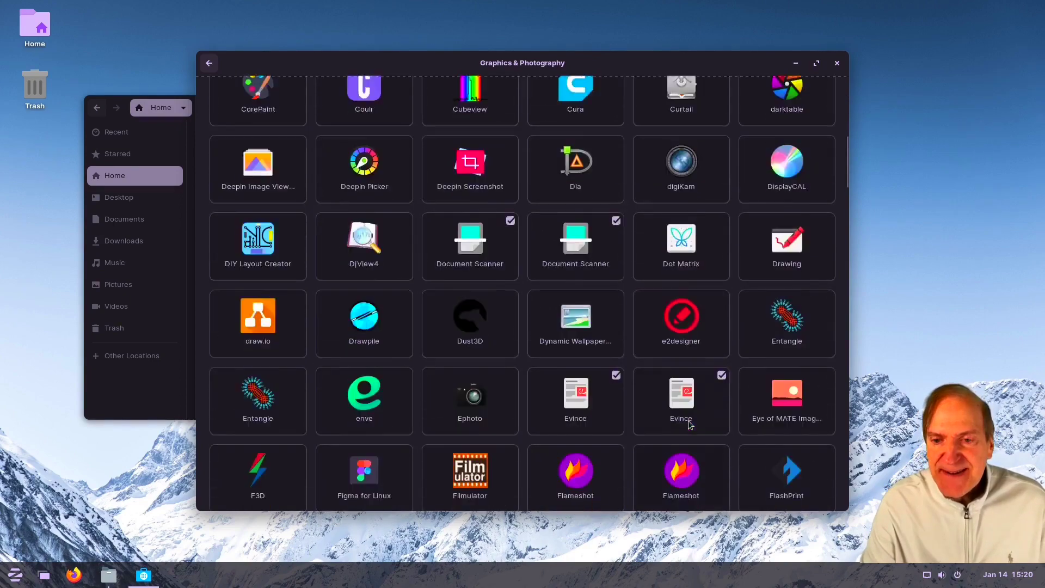
scroll(685, 421, "up", 8)
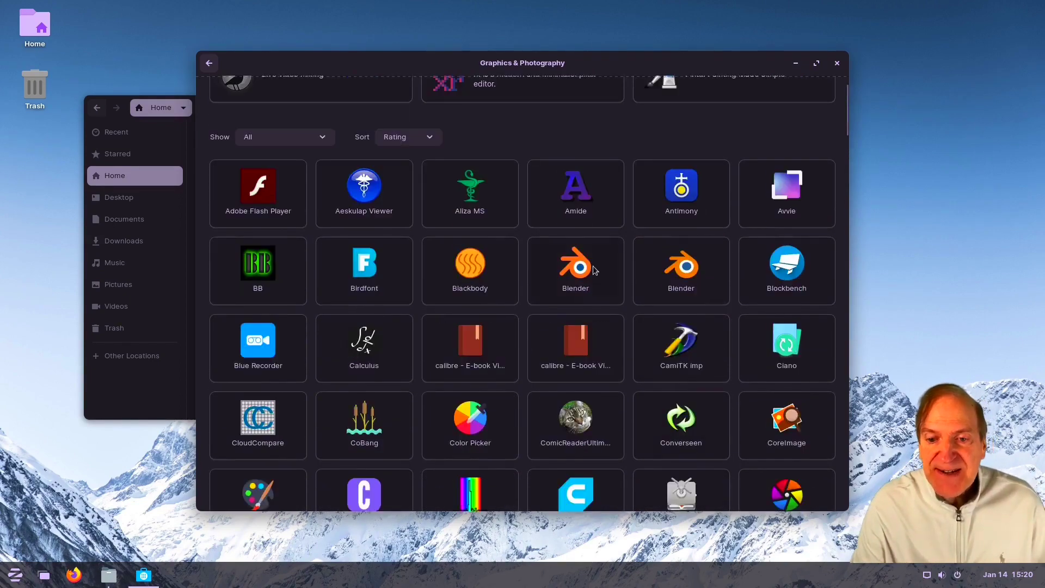
Compare the details of the two Blender listings and install version 3.0.0 from dl.flathub.org.
left_click(592, 270)
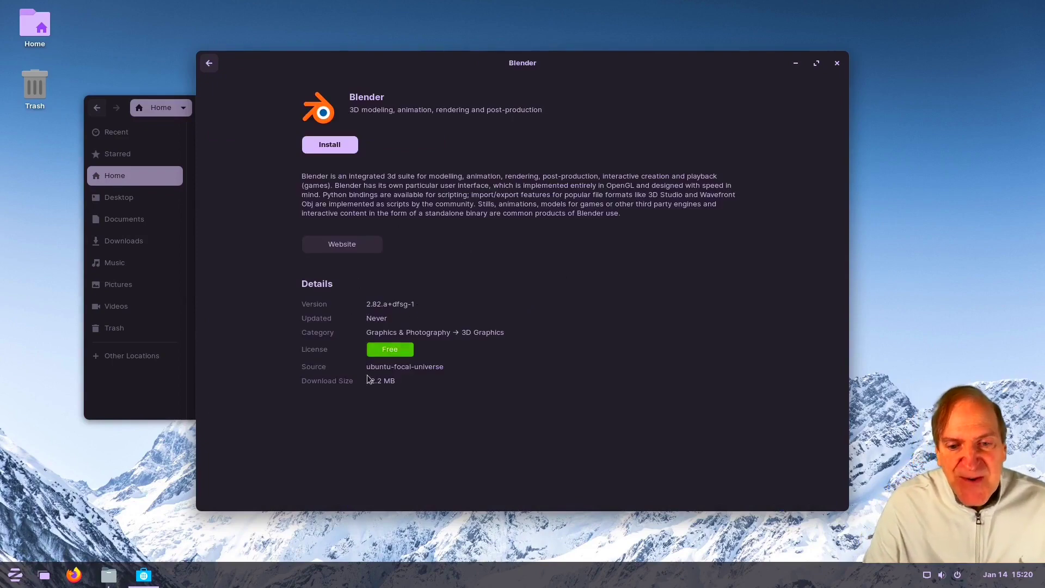
left_click(207, 65)
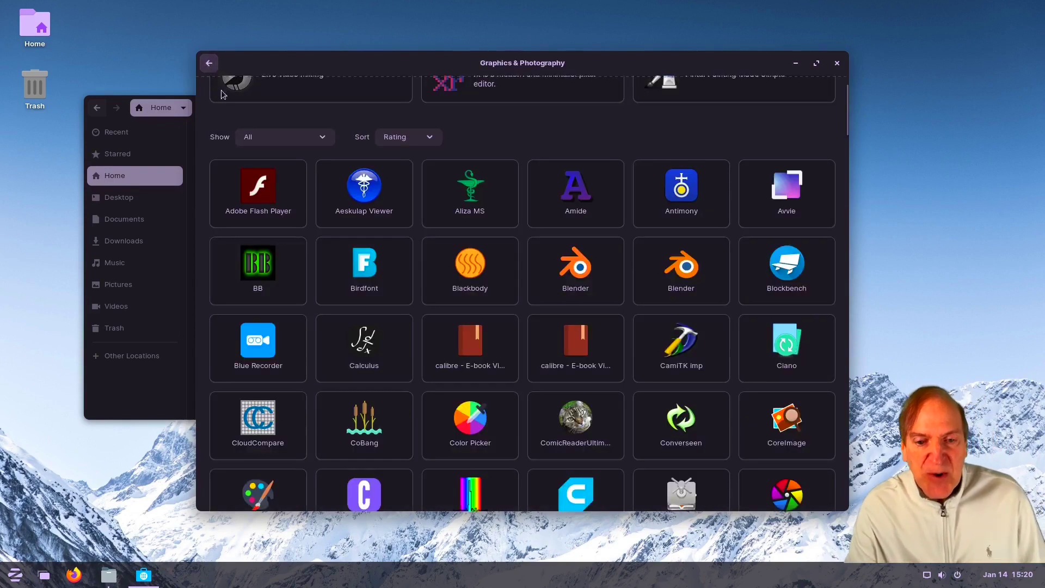
left_click(684, 272)
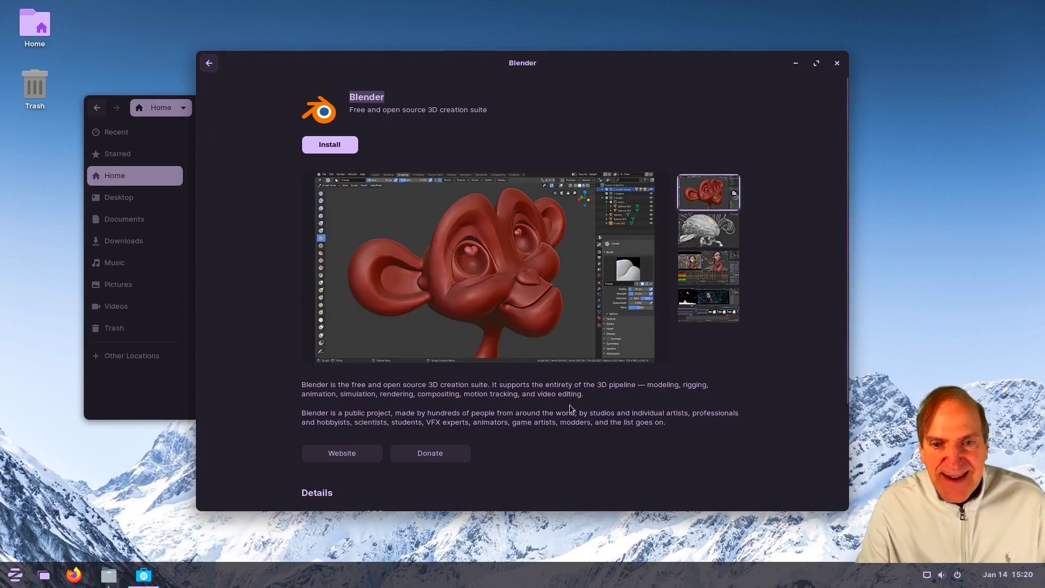
scroll(569, 404, "down", 5)
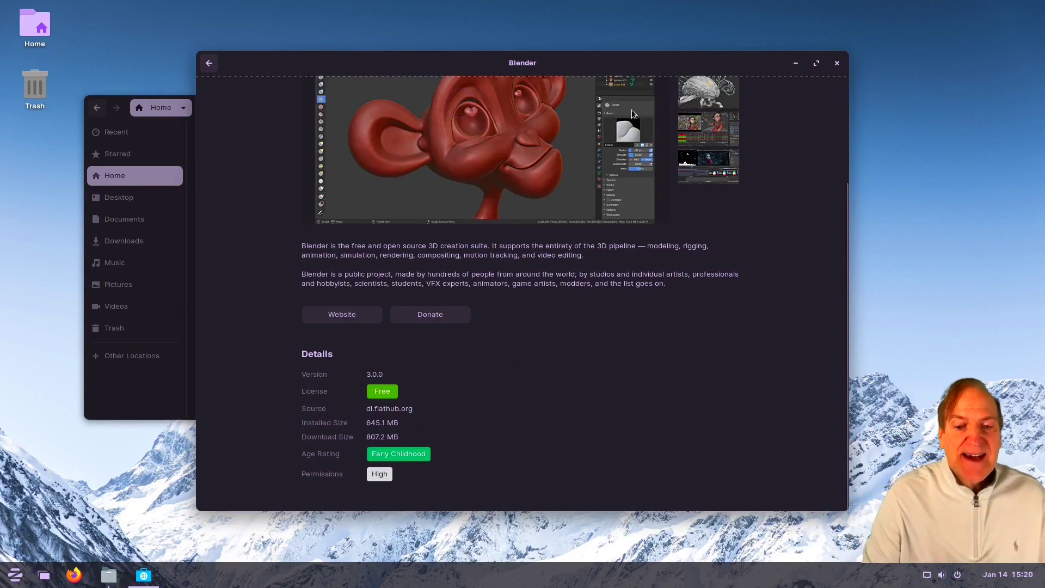
scroll(661, 356, "up", 5)
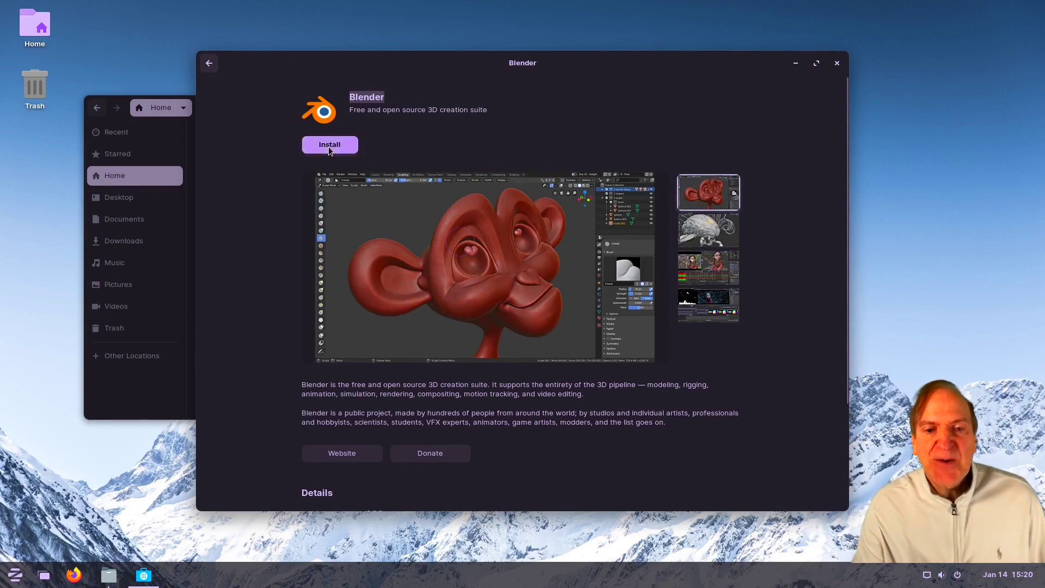
left_click(329, 146)
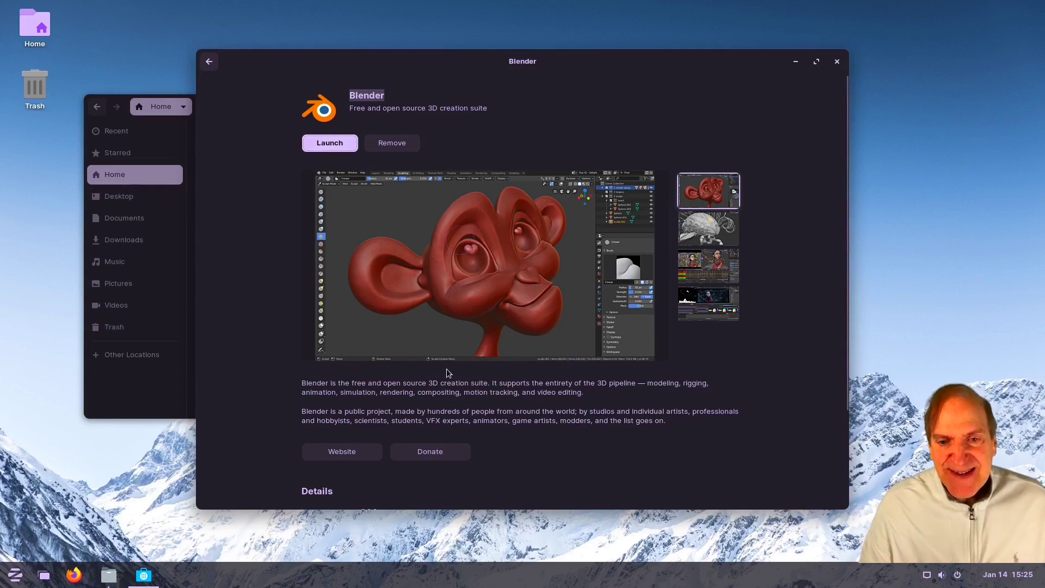
Launch Blender, accept its default quick setup options, and start a new General file.
key("Return")
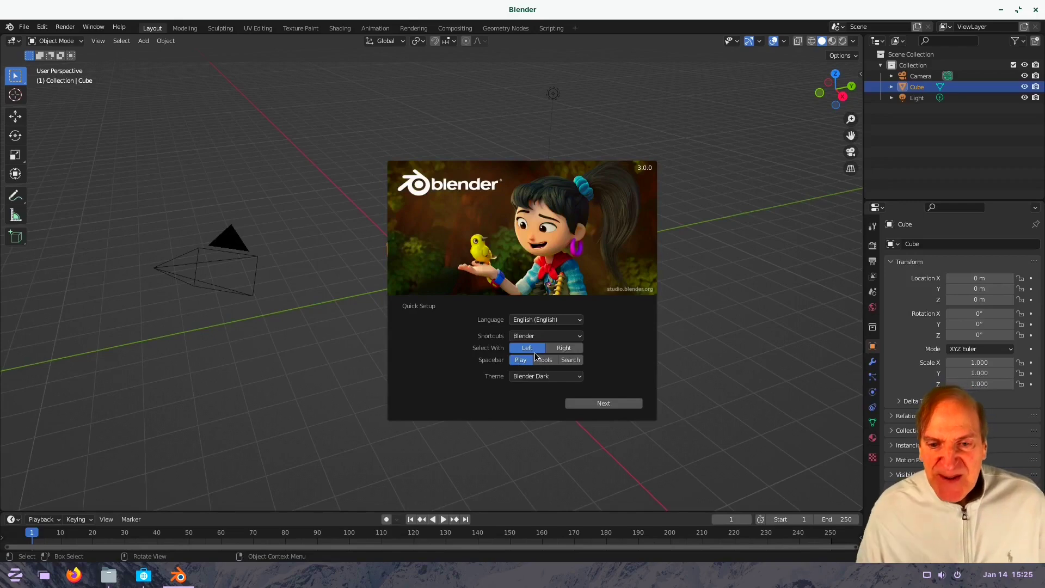
left_click(607, 404)
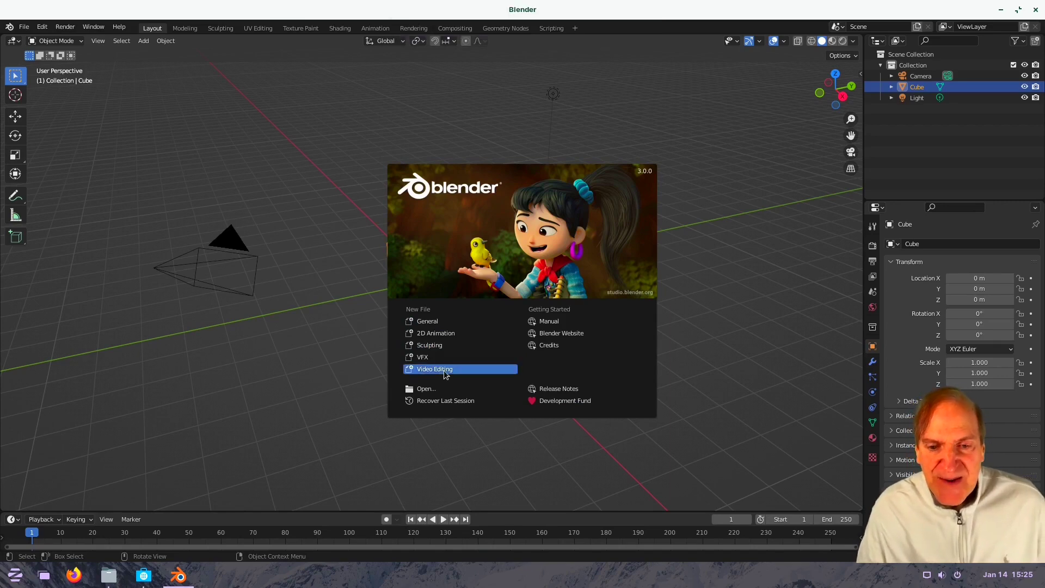
left_click(426, 322)
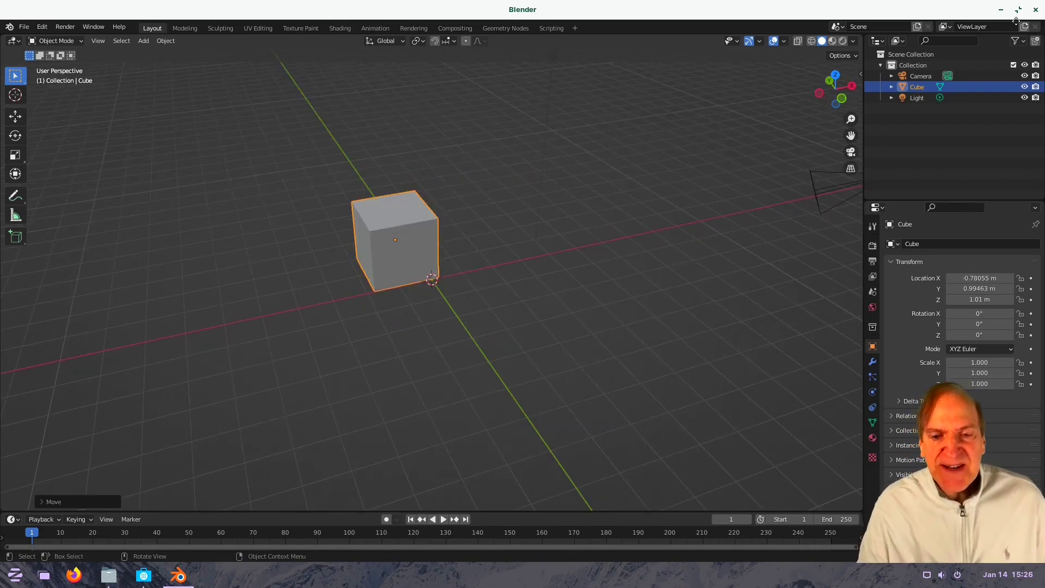
Move the cube away from its place in the scene and quit Blender without saving the changes.
key("g")
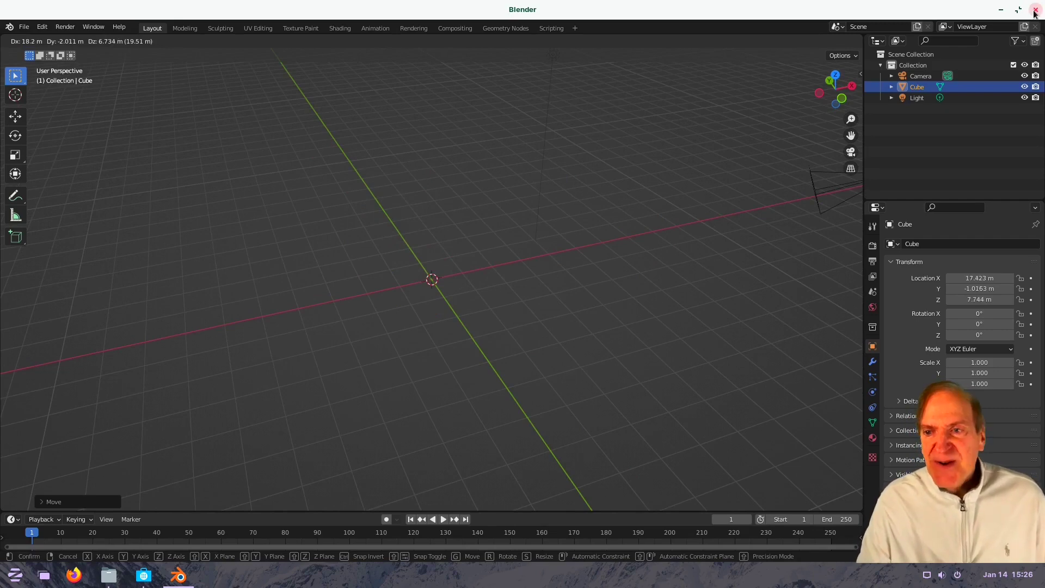
left_click(1035, 10)
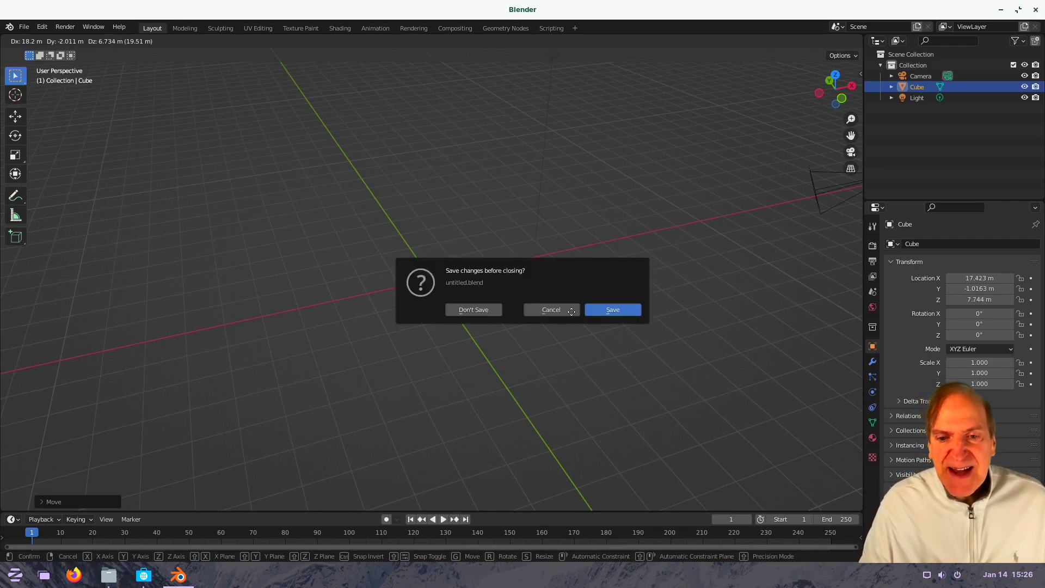
left_click(479, 309)
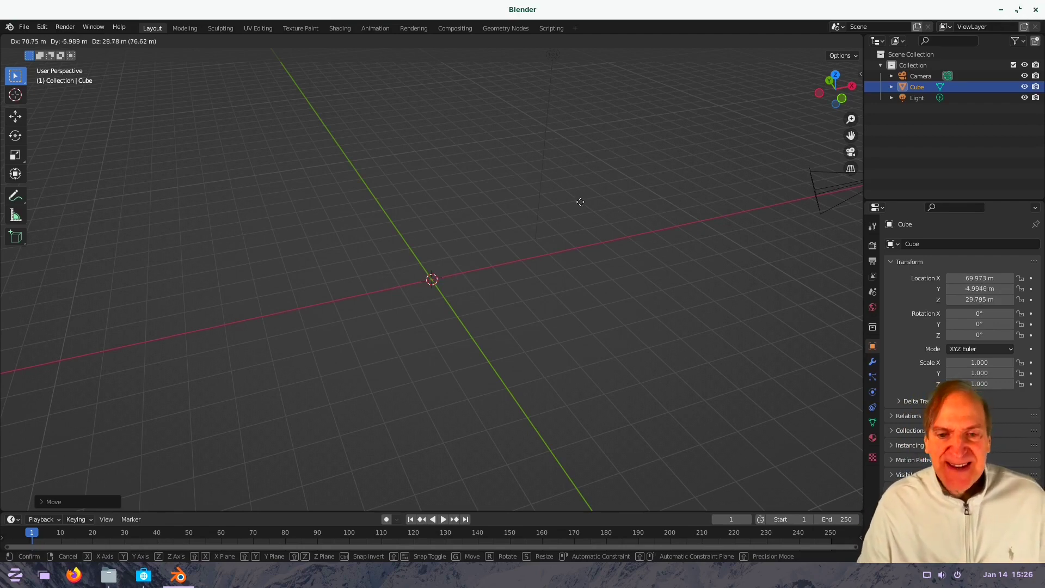
left_click(768, 117)
key("ctrl+q")
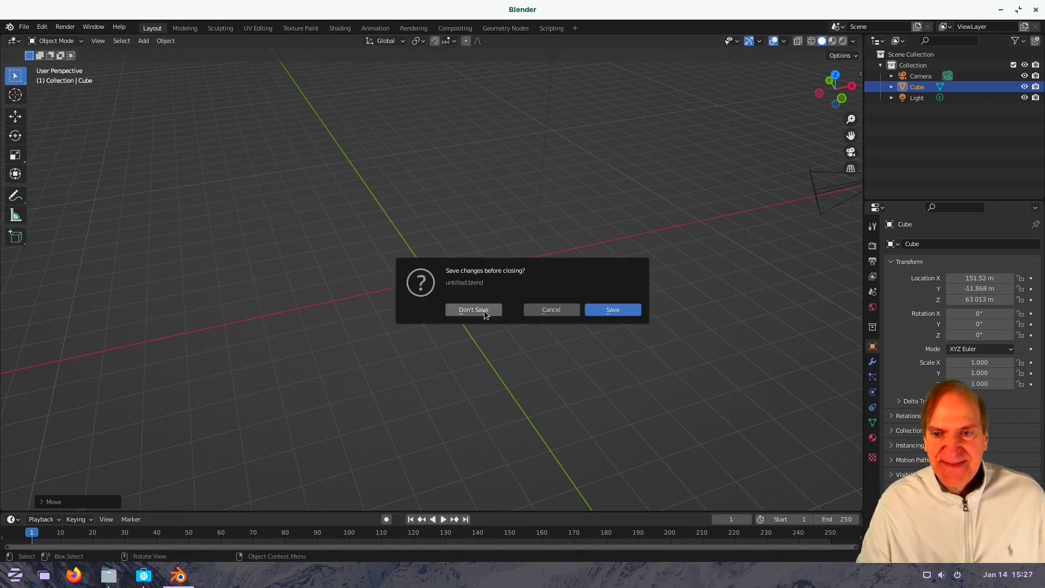
left_click(484, 310)
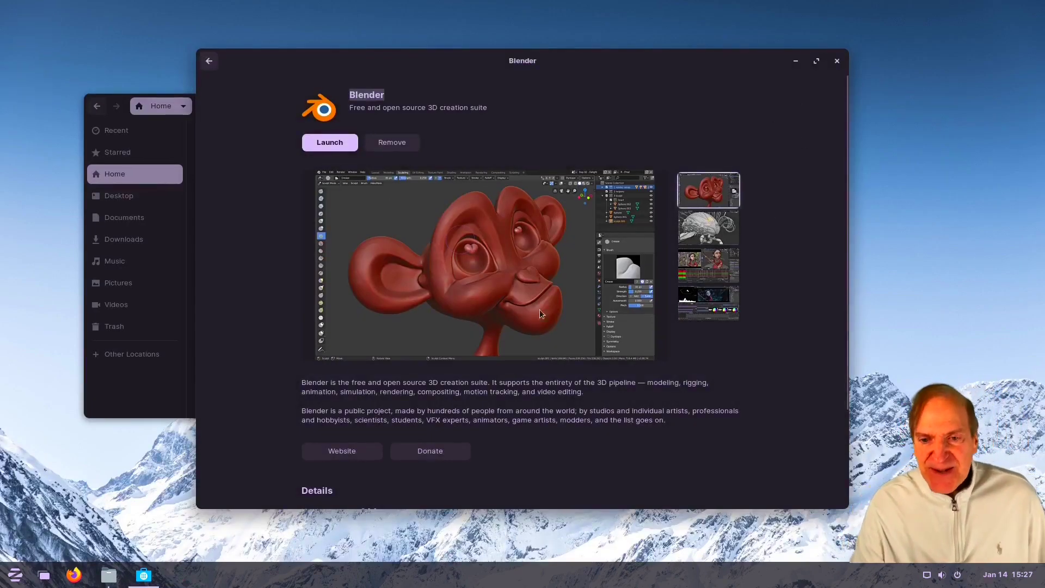
Return to the start of the Graphics & Photography listing and close the Software store.
left_click(210, 61)
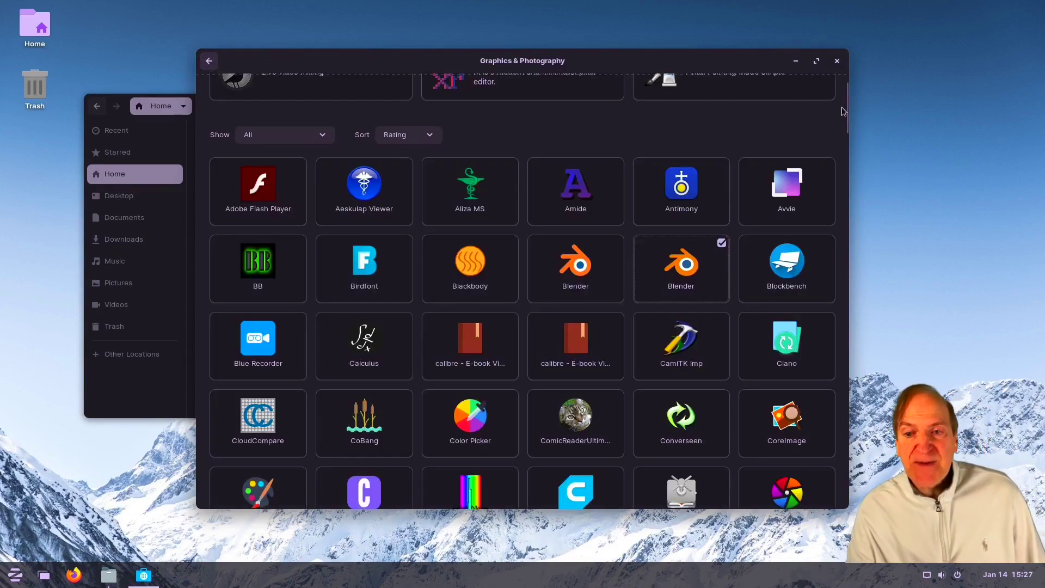
left_click_drag(848, 107, 852, 57)
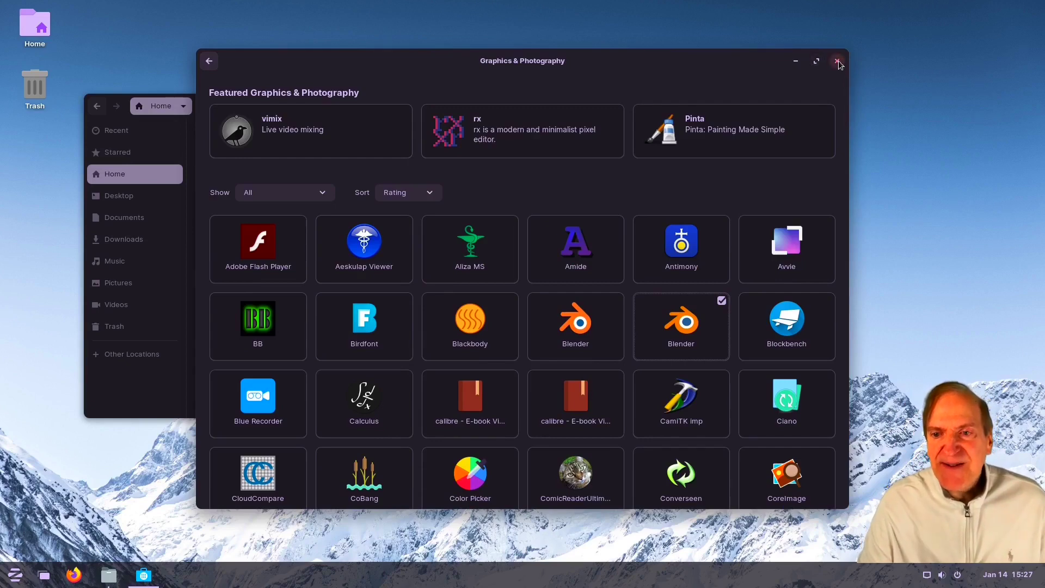
left_click(837, 61)
Look through the Utilities applications, open System Monitor, and examine its Processes, Resources and File Systems views.
key("super")
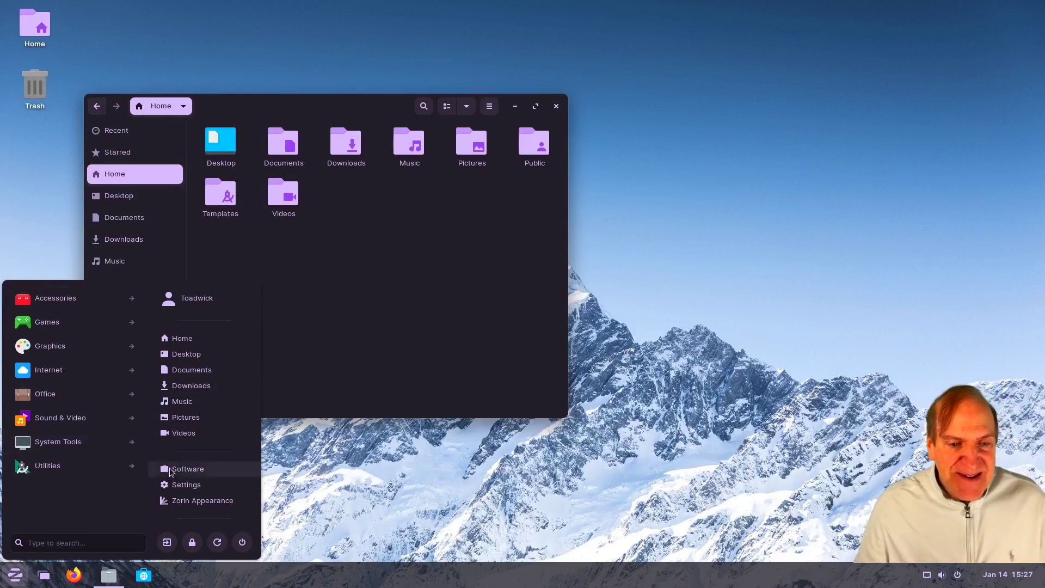
left_click(46, 466)
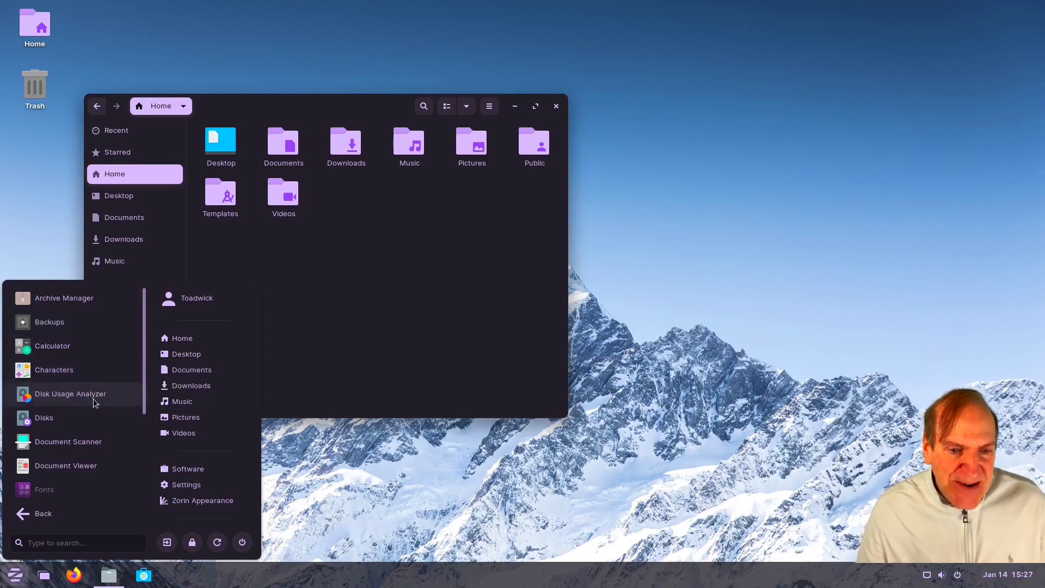
scroll(93, 397, "down", 2)
scroll(142, 452, "down", 3)
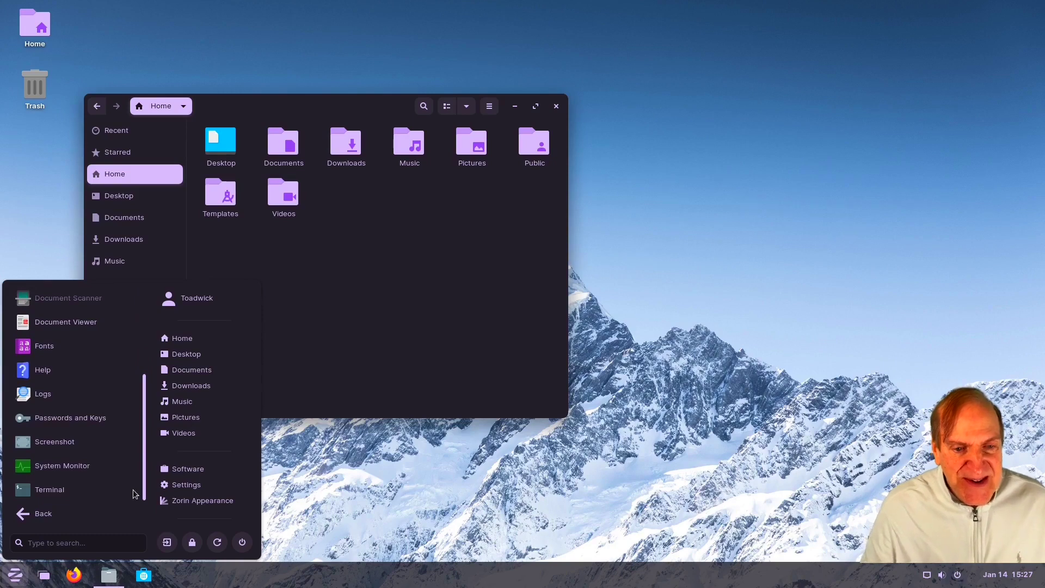
left_click(75, 466)
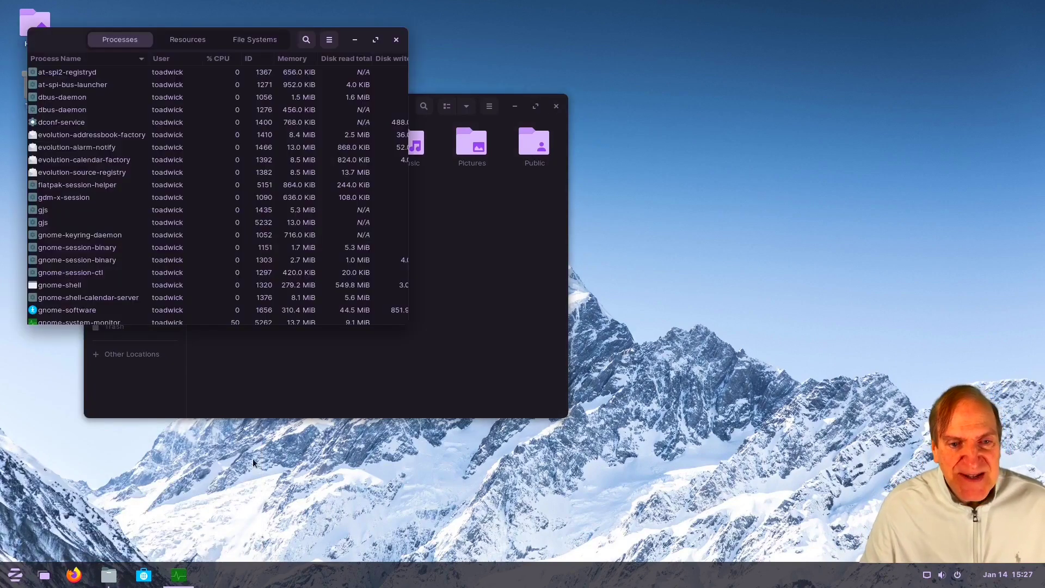
left_click_drag(49, 45, 251, 160)
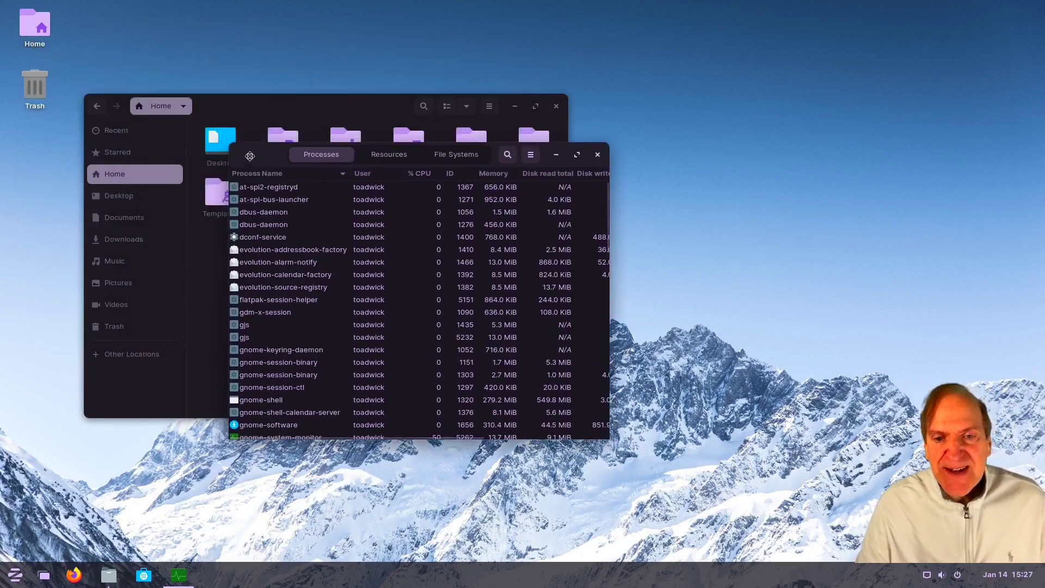
left_click(391, 155)
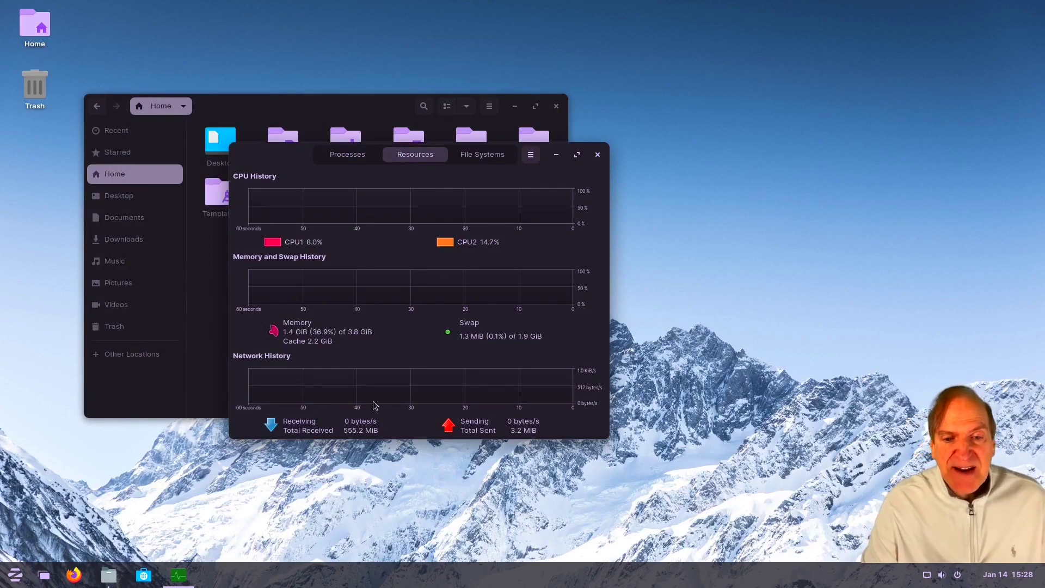
left_click(480, 157)
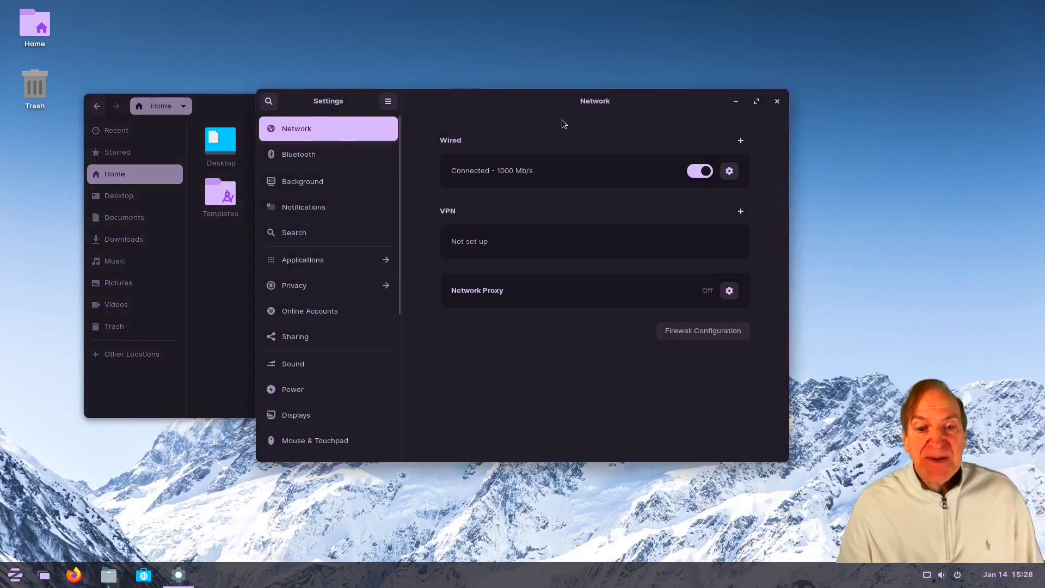
Try the misty meadow and pink dunes wallpapers, and set the desktop background to the pastel pink-and-purple waves picture.
left_click_drag(561, 94, 728, 87)
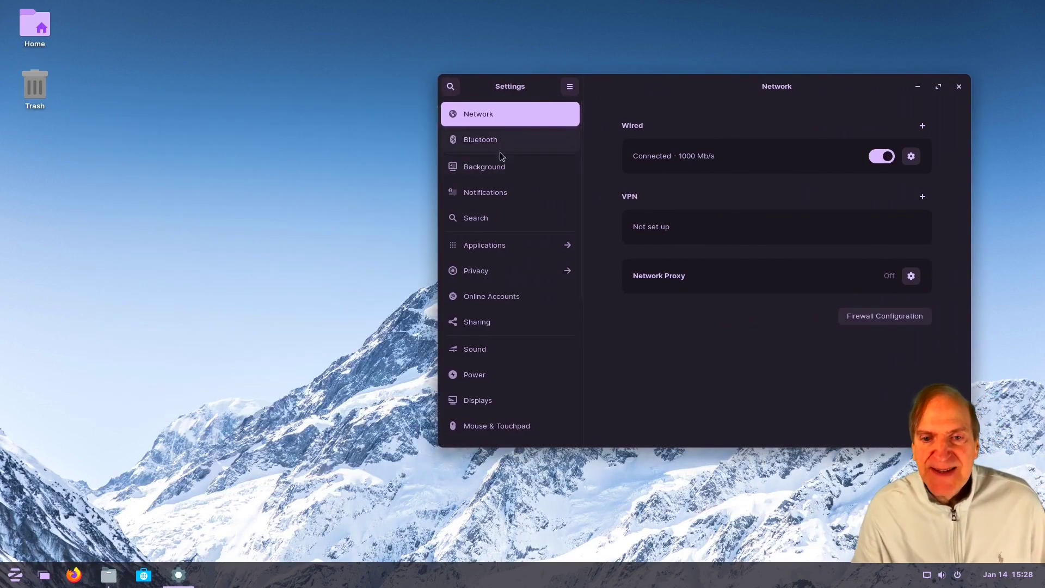
left_click(497, 168)
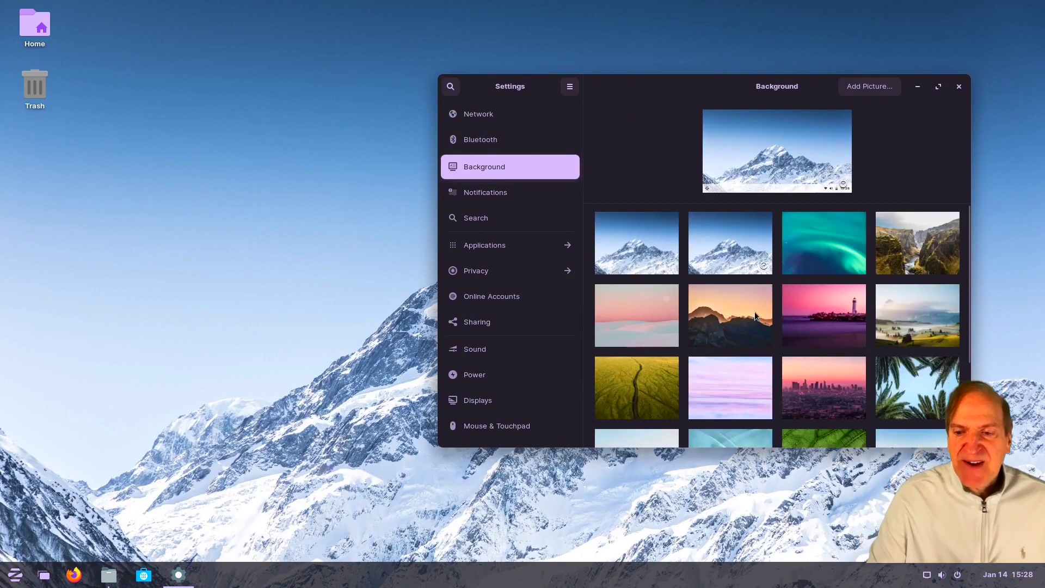
left_click(915, 322)
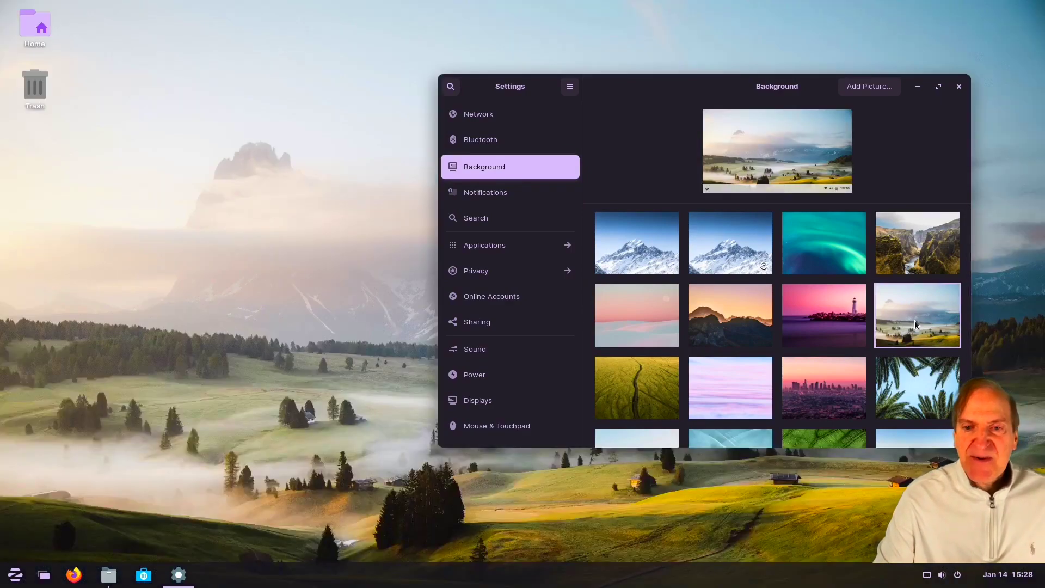
left_click_drag(669, 89, 675, 45)
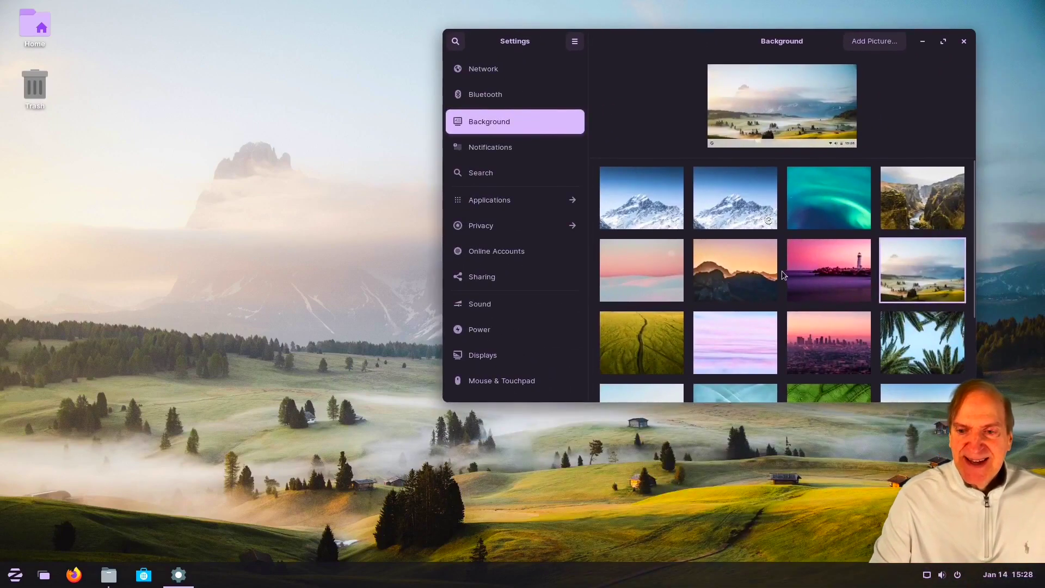
left_click(657, 273)
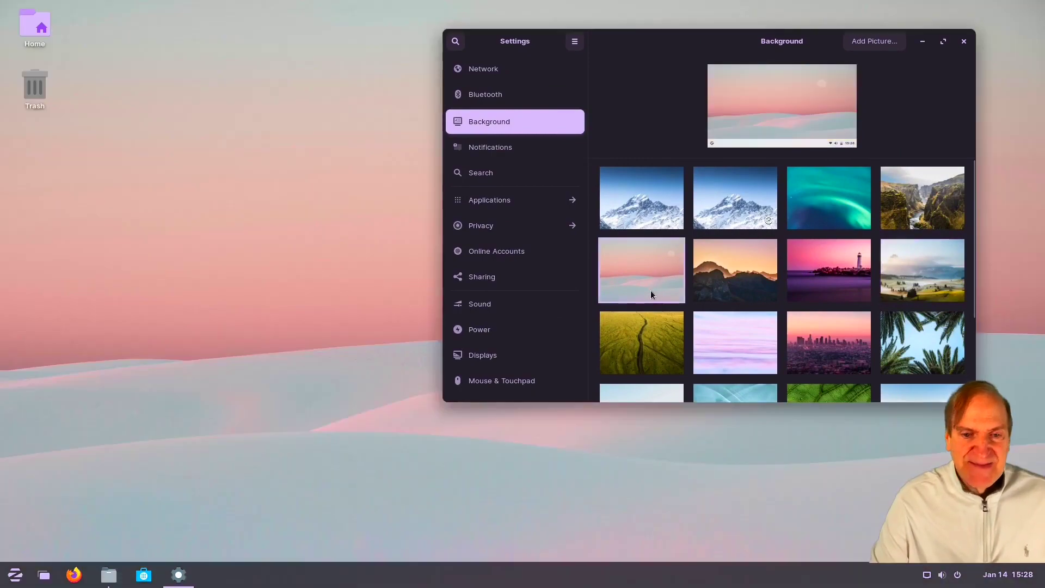
left_click(736, 357)
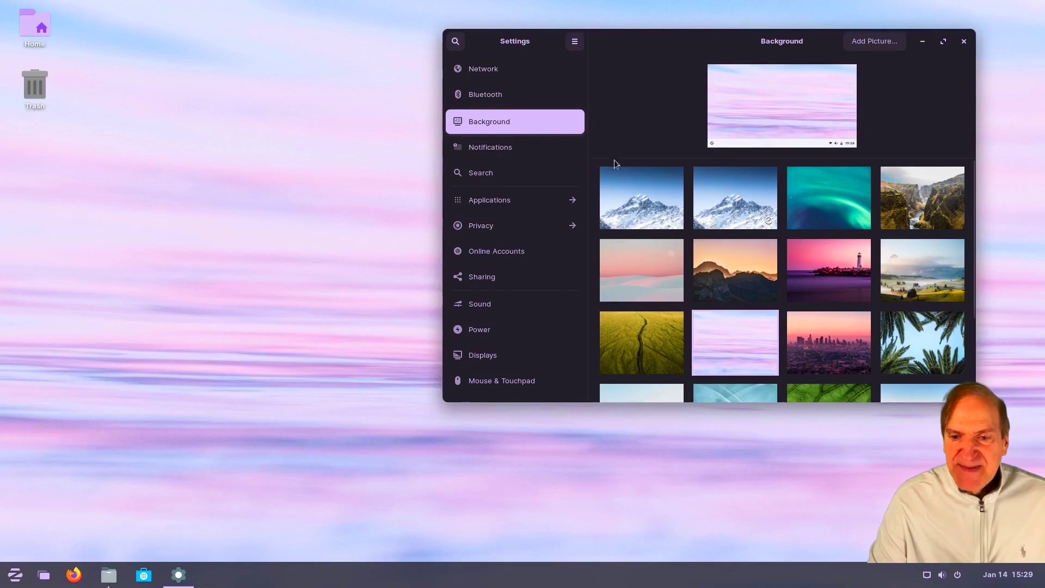
Try the city skyline, palm trees, snowy desert buttes, calm ocean and green wave pictures as the desktop background.
left_click_drag(639, 42, 598, 94)
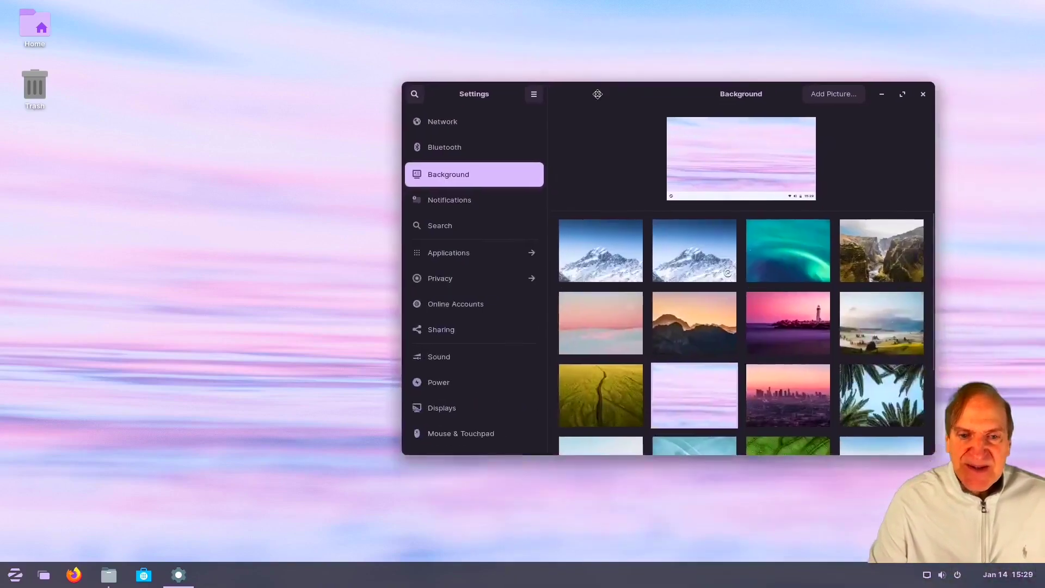
left_click(786, 409)
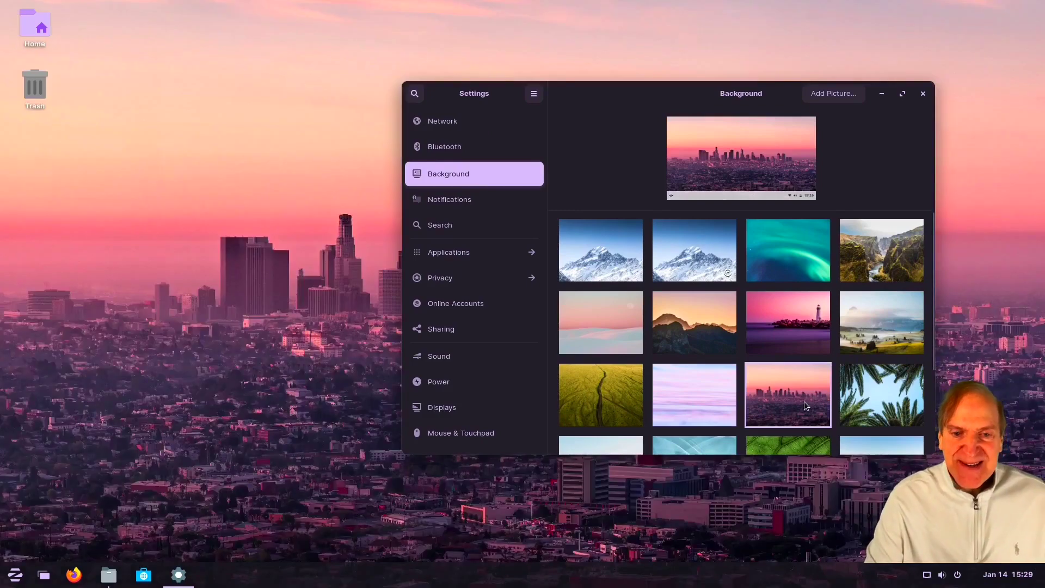
left_click(861, 403)
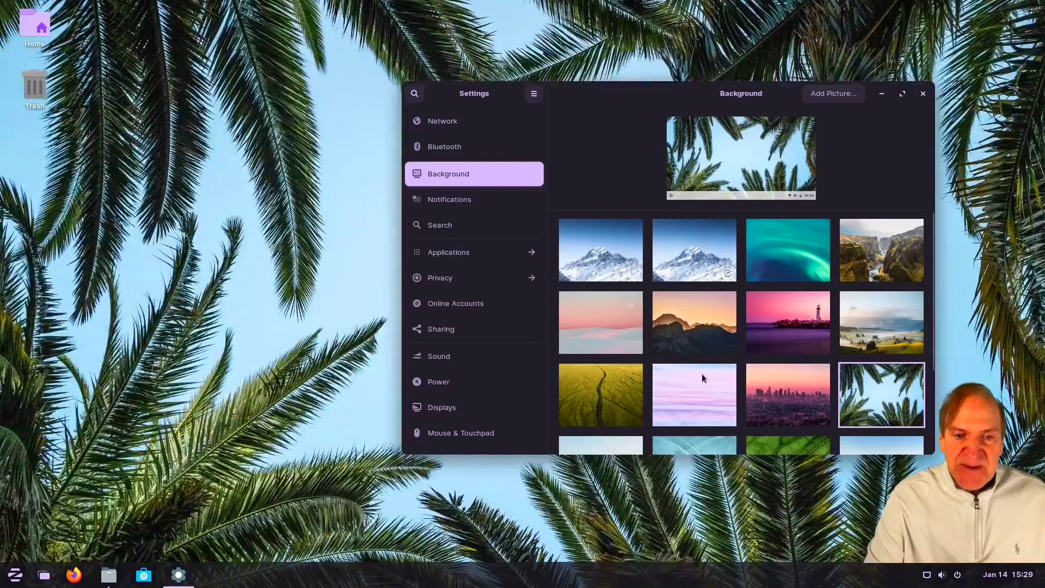
scroll(699, 376, "down", 2)
scroll(699, 376, "down", 2)
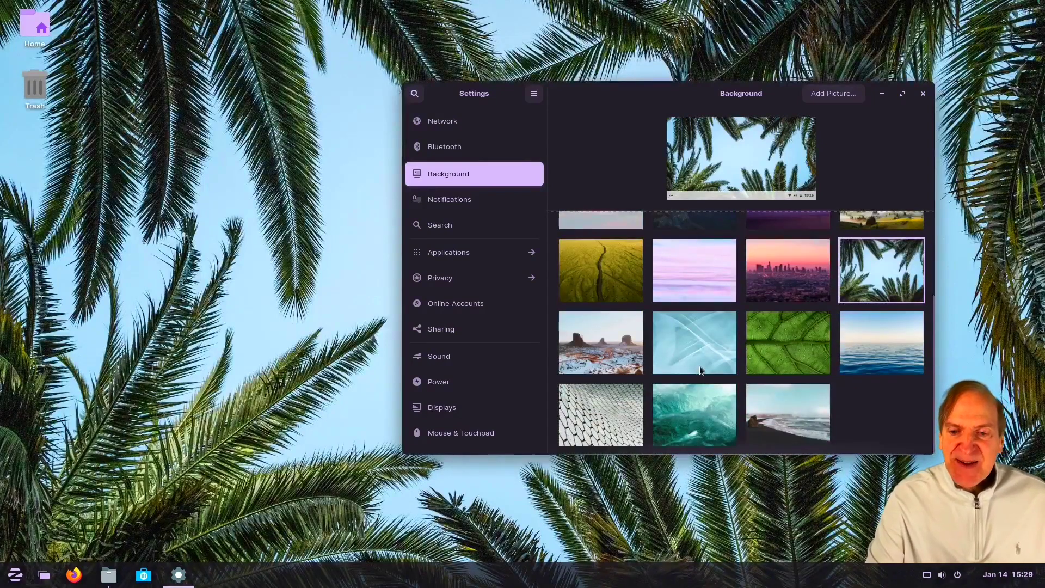
left_click(578, 334)
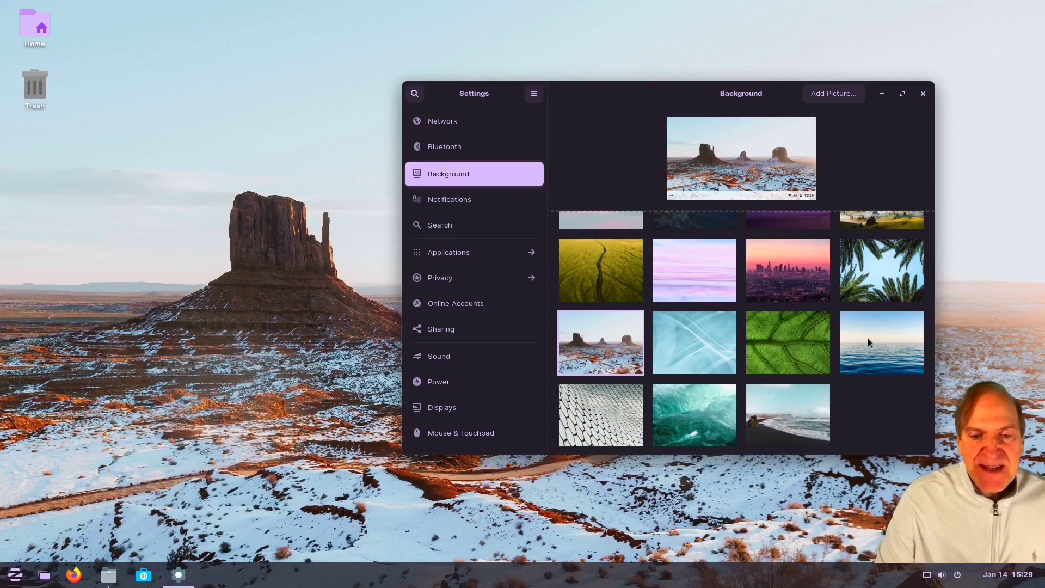
left_click(868, 341)
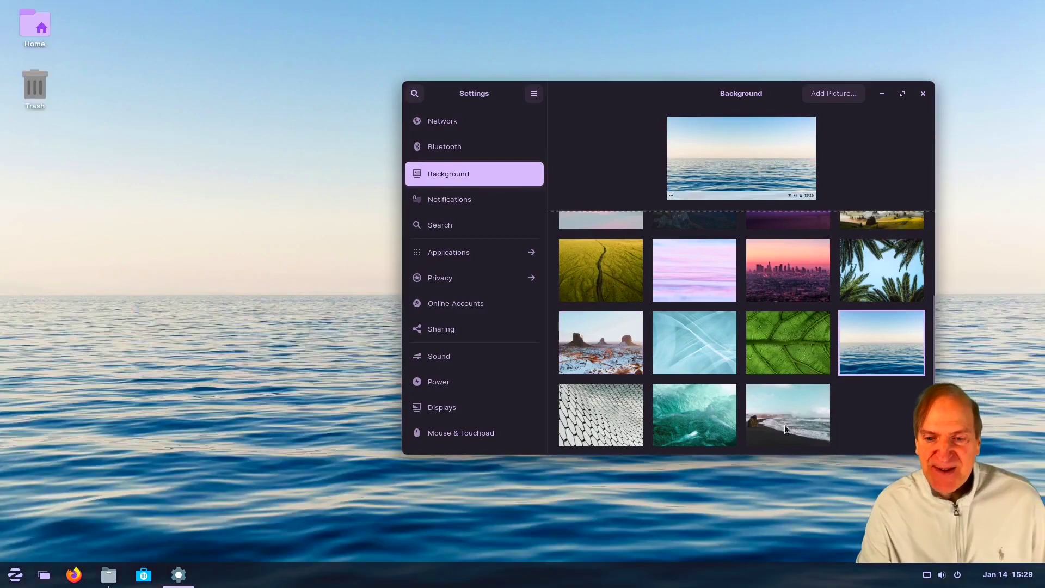
mouse_move(634, 93)
left_mouse_down()
mouse_move(1003, 304)
mouse_move(1023, 473)
mouse_move(776, 201)
mouse_move(620, 107)
mouse_move(798, 333)
mouse_move(864, 485)
mouse_move(626, 68)
mouse_move(627, 81)
left_mouse_up()
left_click(685, 439)
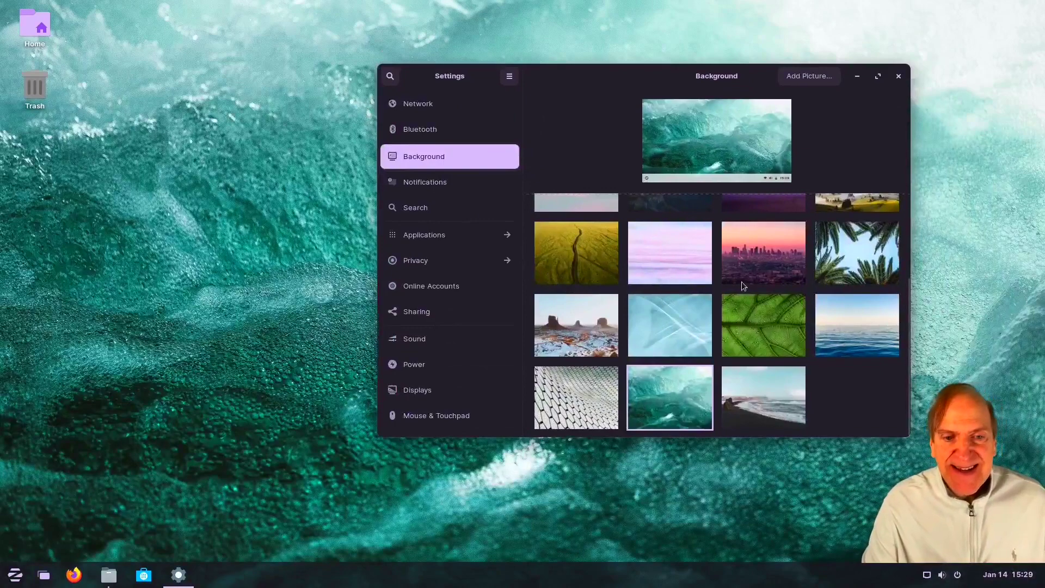
Try the pink lighthouse and misty meadow wallpapers, and set the desktop background to the lighthouse picture.
scroll(760, 272, "up", 3)
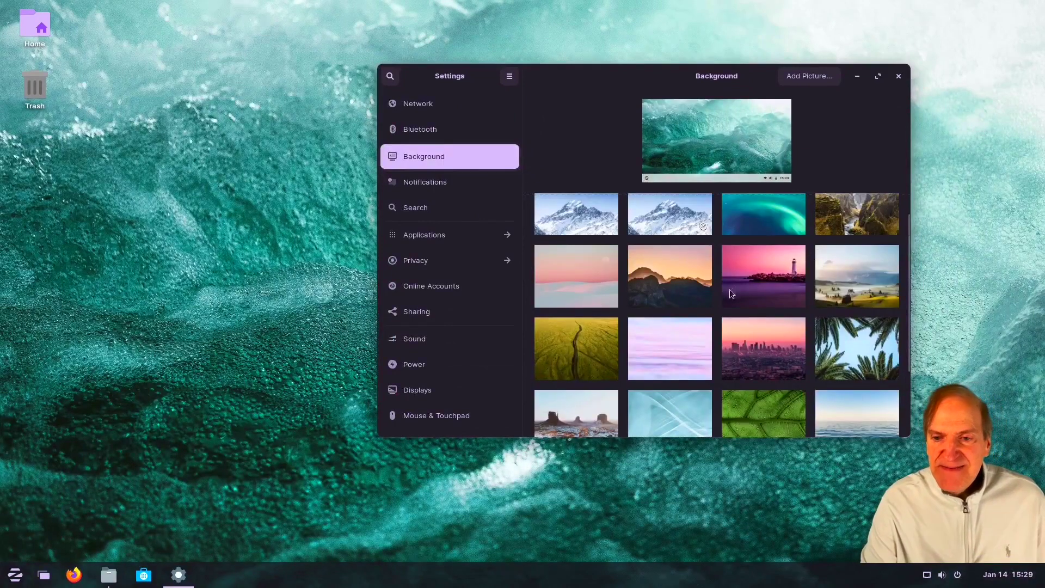
left_click(751, 284)
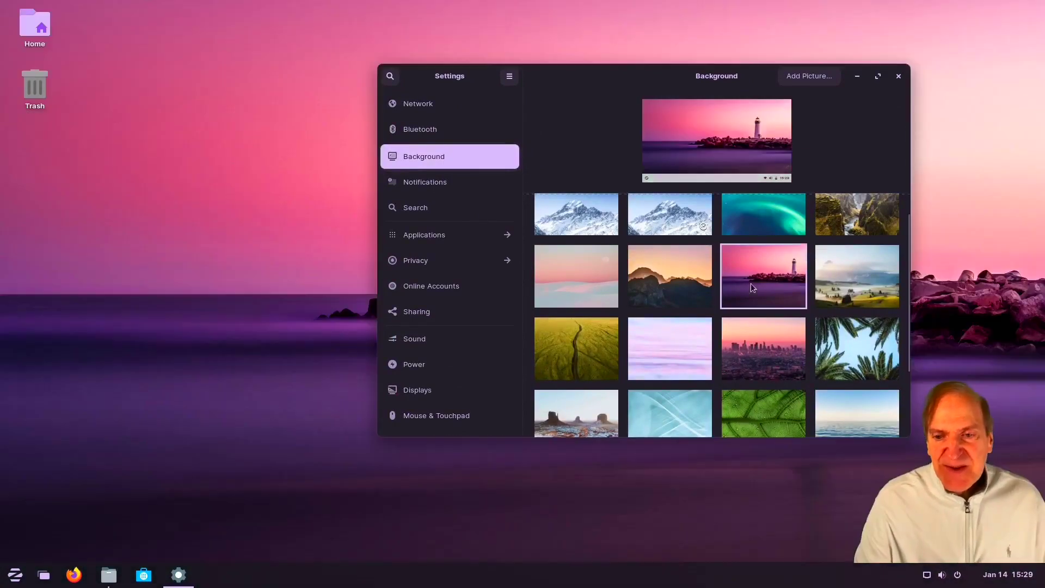
left_click_drag(648, 90, 630, 114)
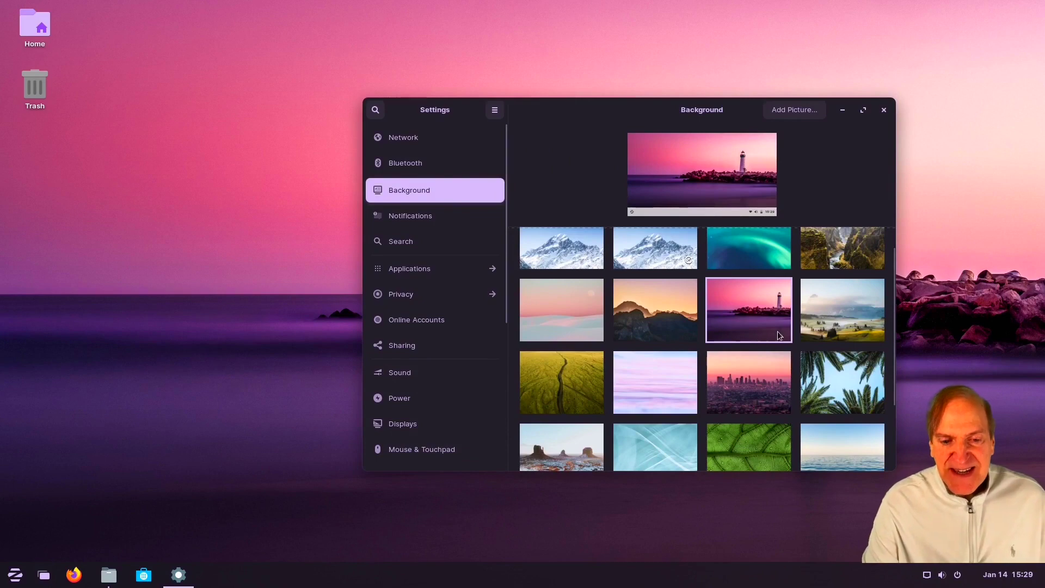
left_click(840, 297)
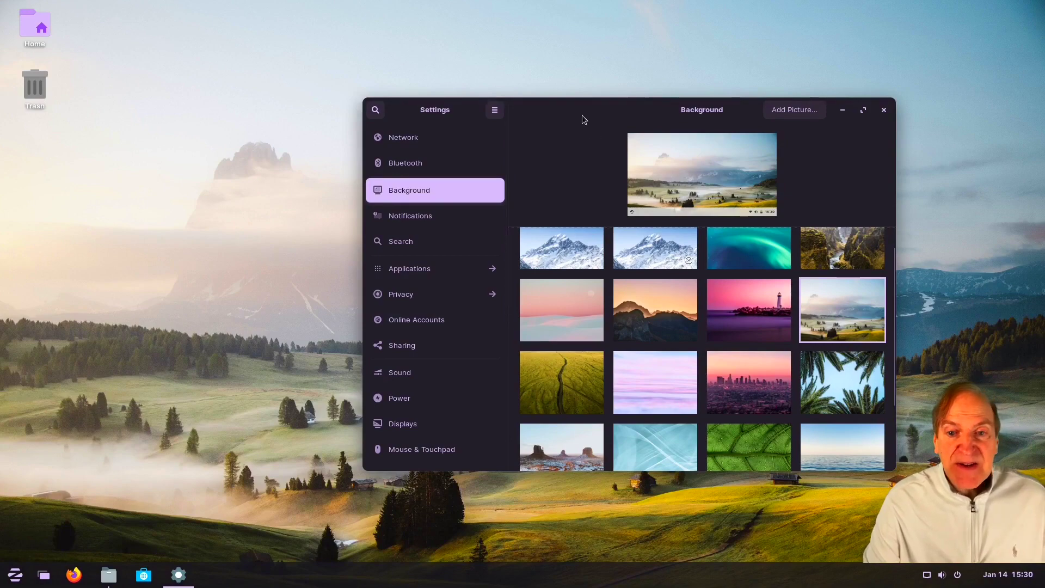
left_click_drag(582, 116, 574, 65)
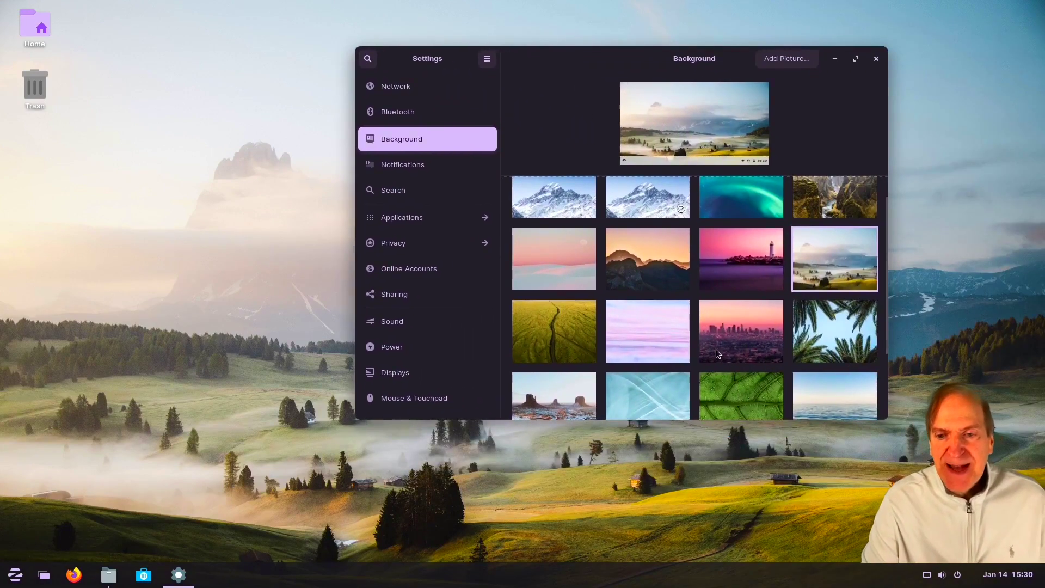
left_click(740, 268)
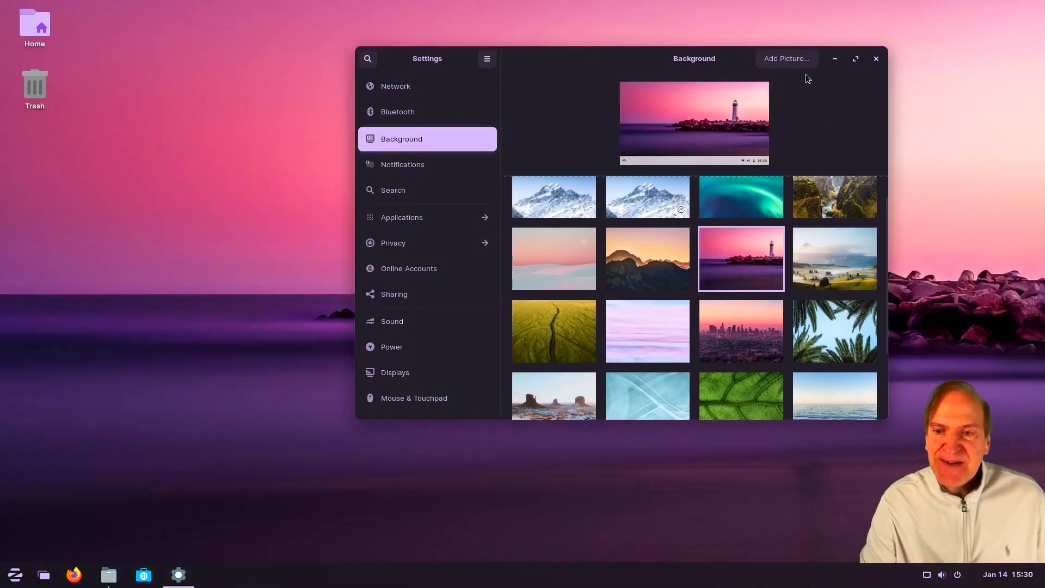
Review the Notifications, Search and Applications settings, and return to the main settings list.
left_click(425, 165)
left_click(176, 577)
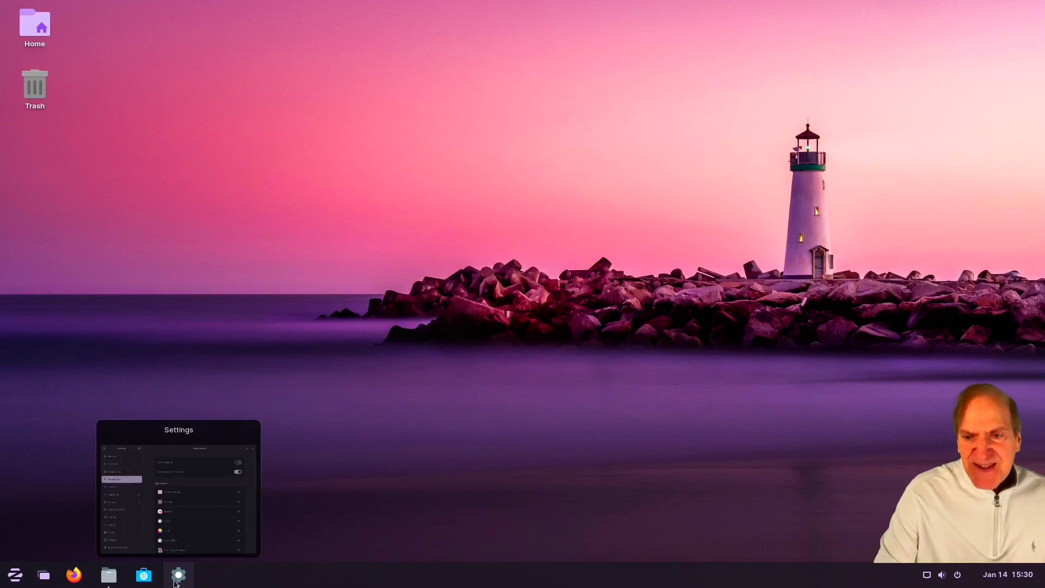
left_click(188, 521)
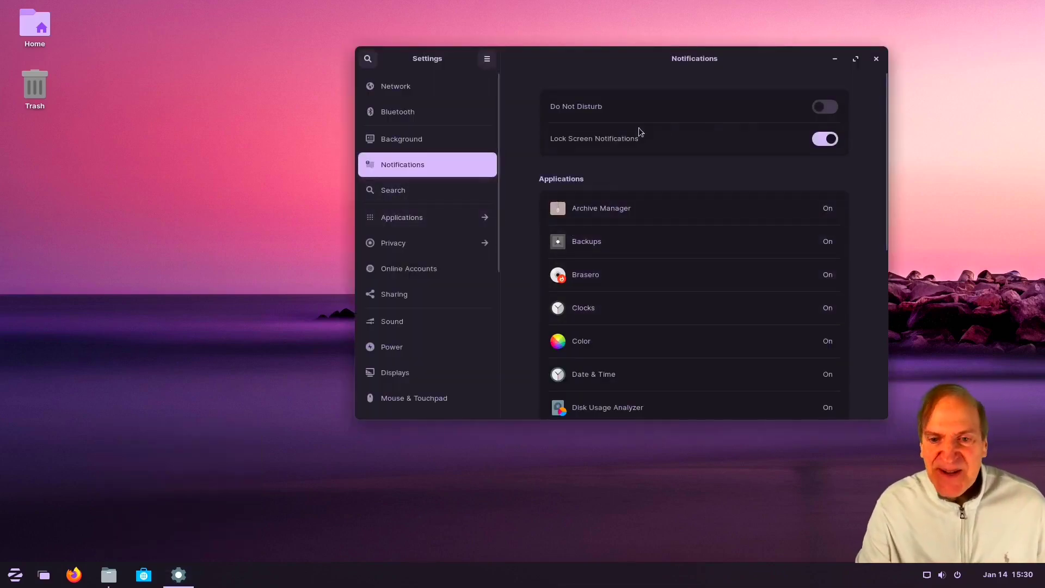
left_click(412, 192)
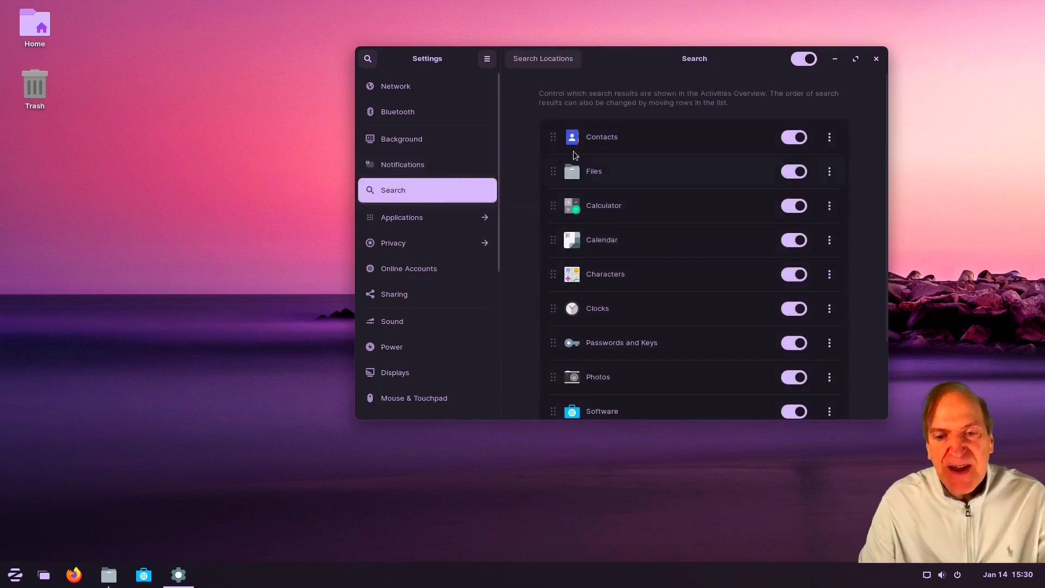
left_click(422, 219)
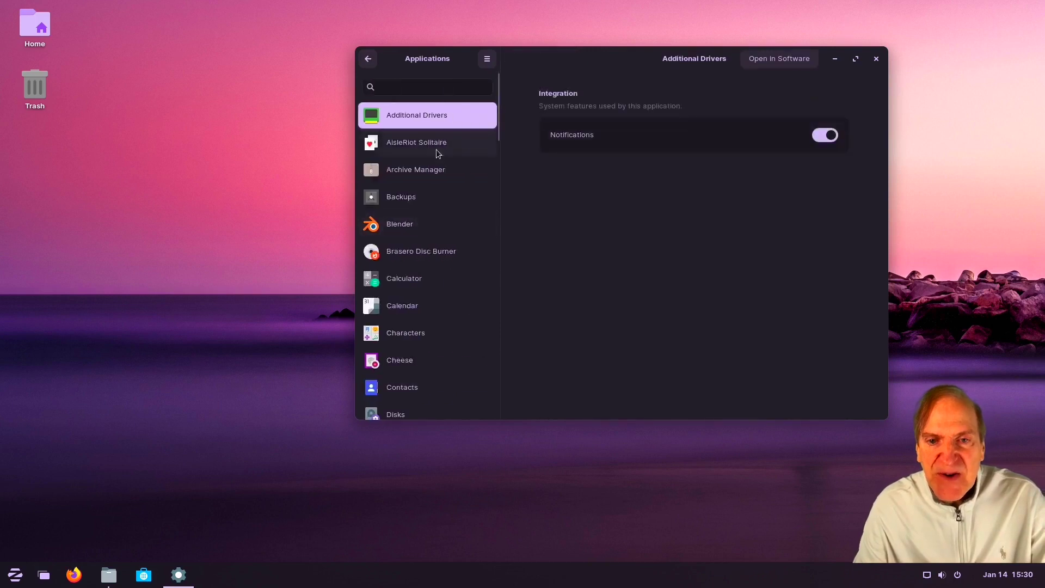
key("alt+Left")
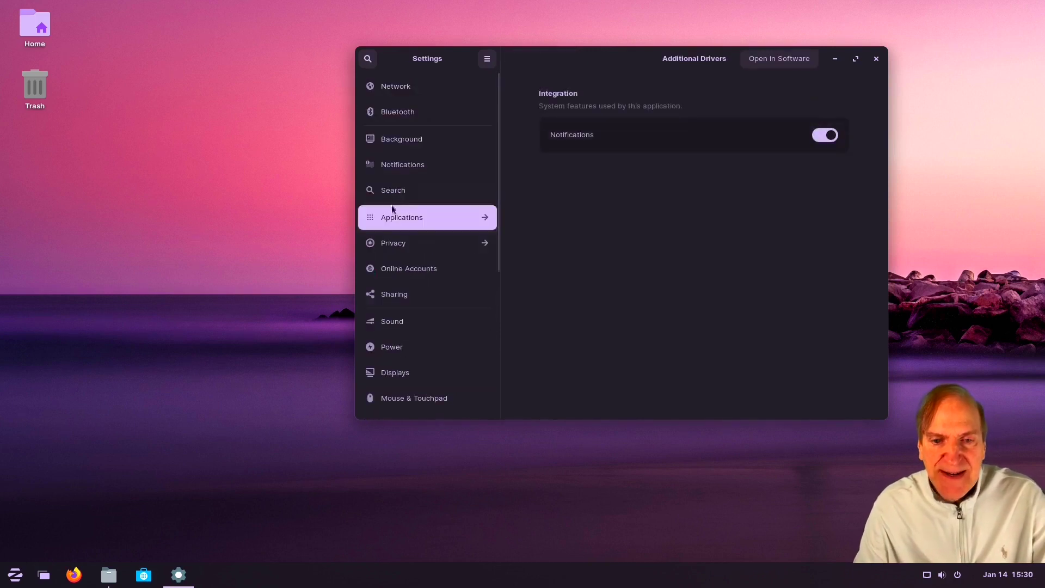
Examine the Connectivity, Location Services and File History & Trash options in the Privacy settings.
left_click(386, 248)
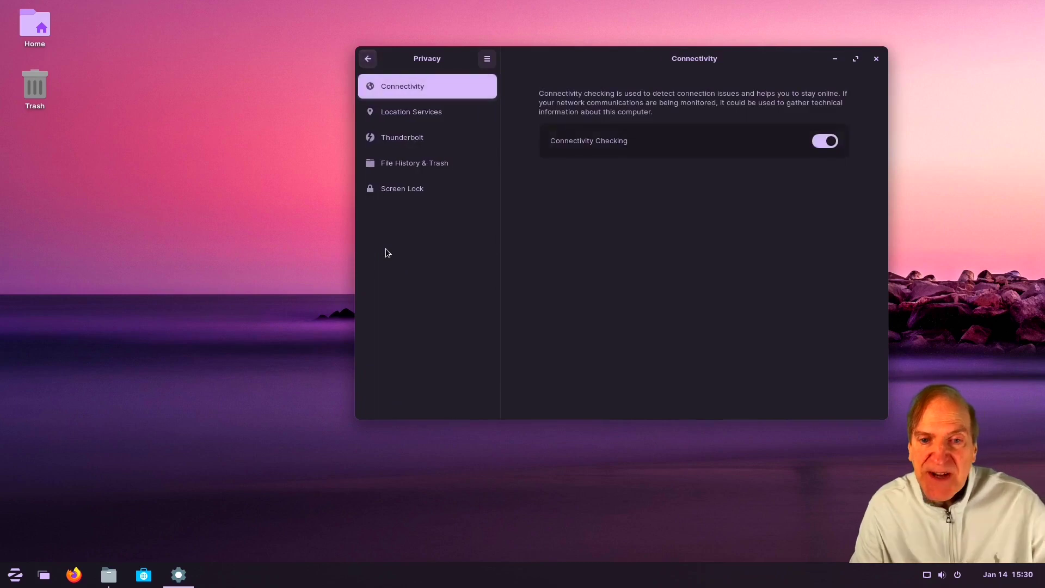
left_click(434, 114)
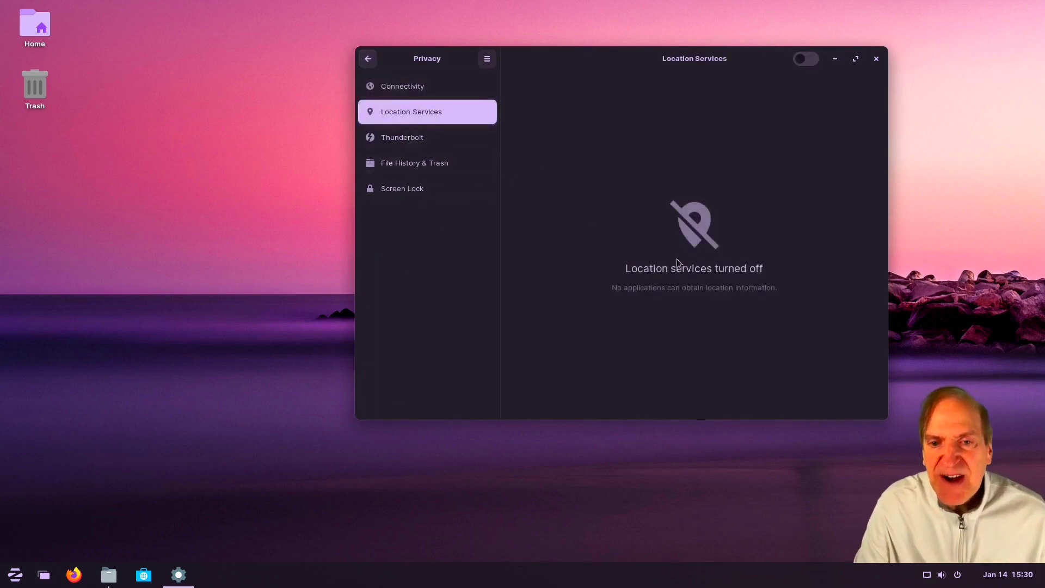
left_click(408, 165)
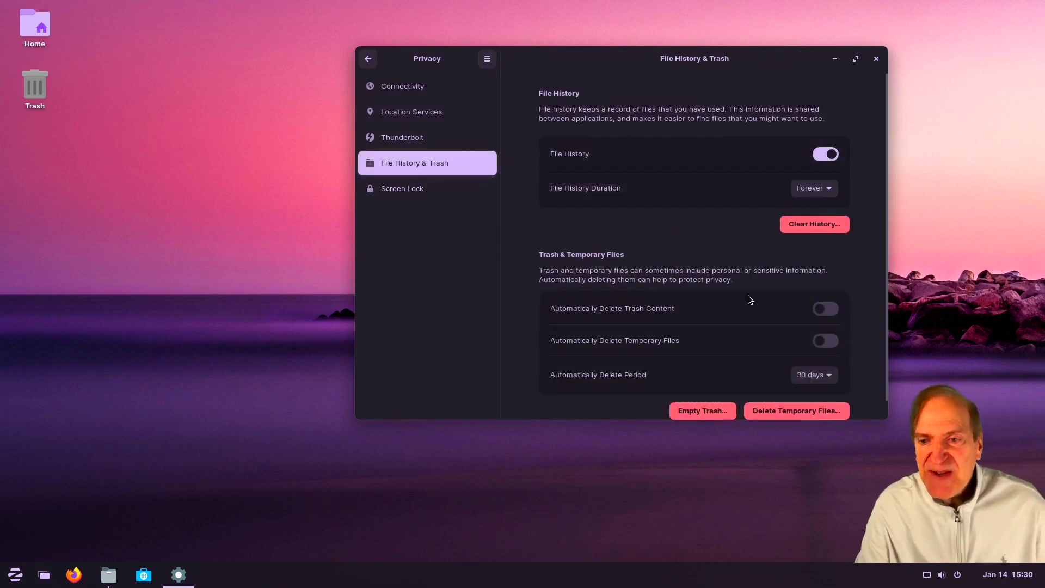
Set the Blank Screen Delay to Never in the Screen Lock settings, and switch Automatic Screen Lock off and back on.
left_click(404, 191)
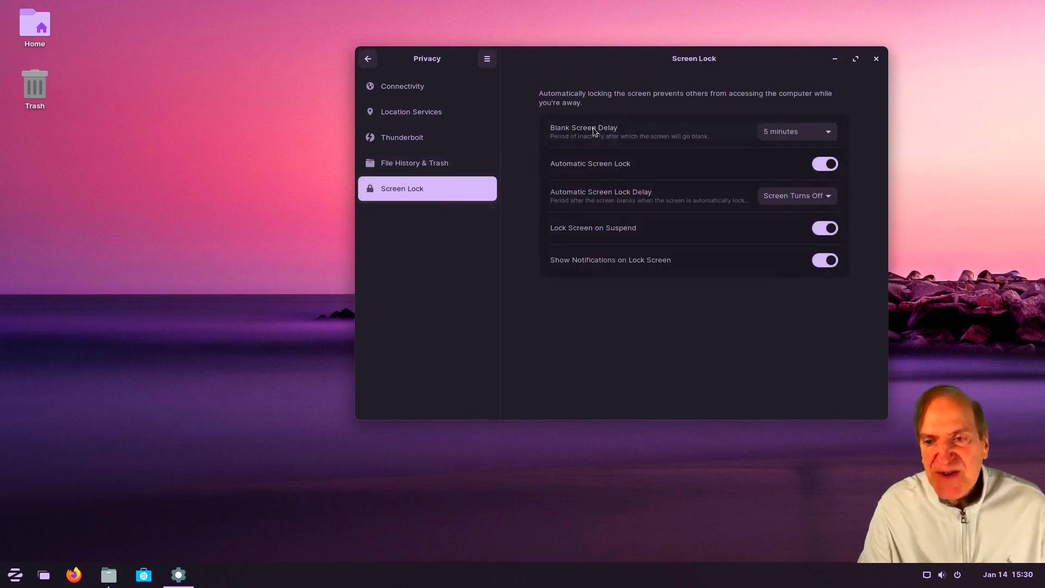
left_click(829, 137)
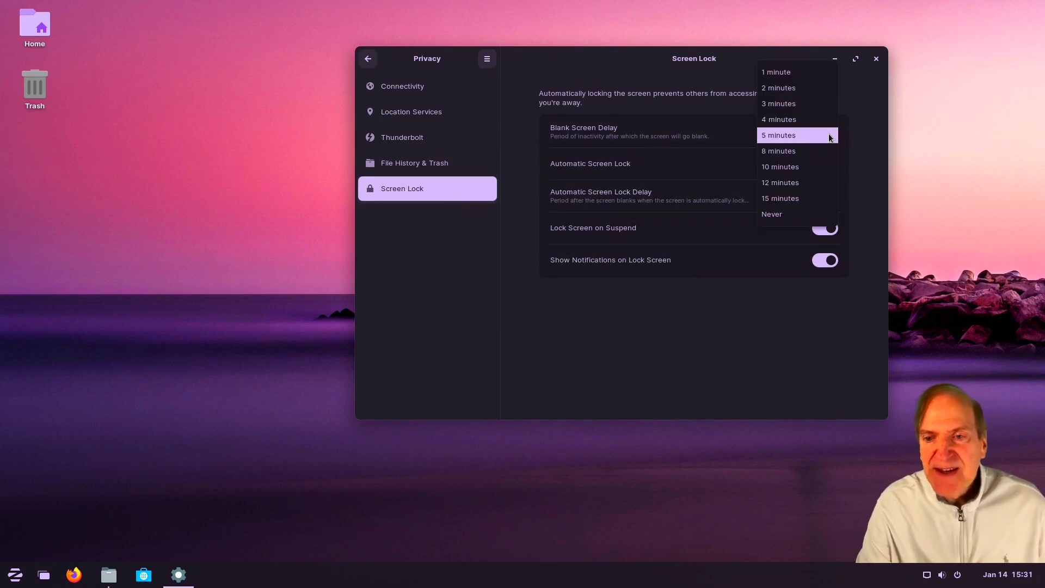
left_click(779, 215)
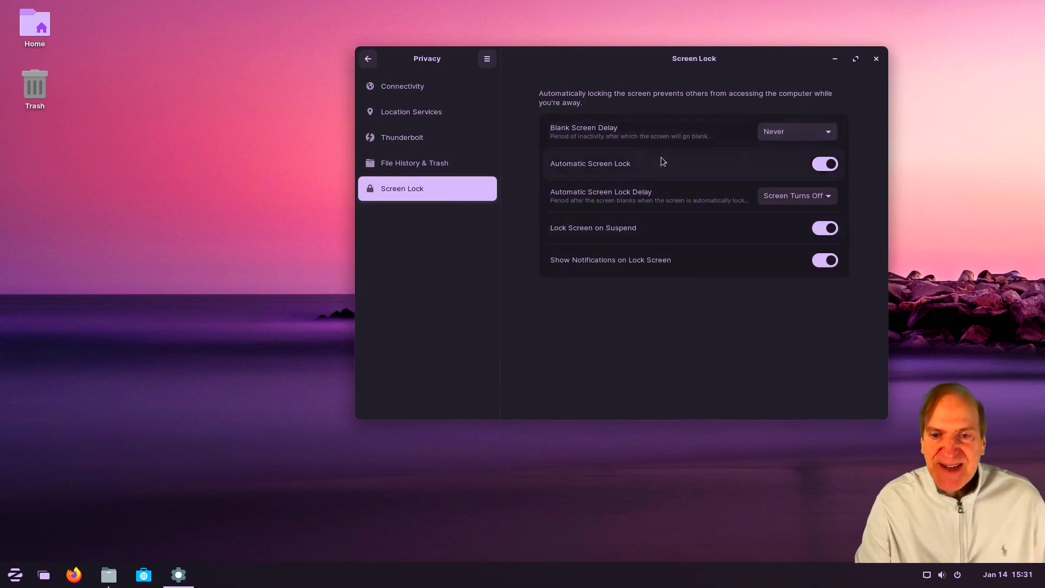
left_click(828, 169)
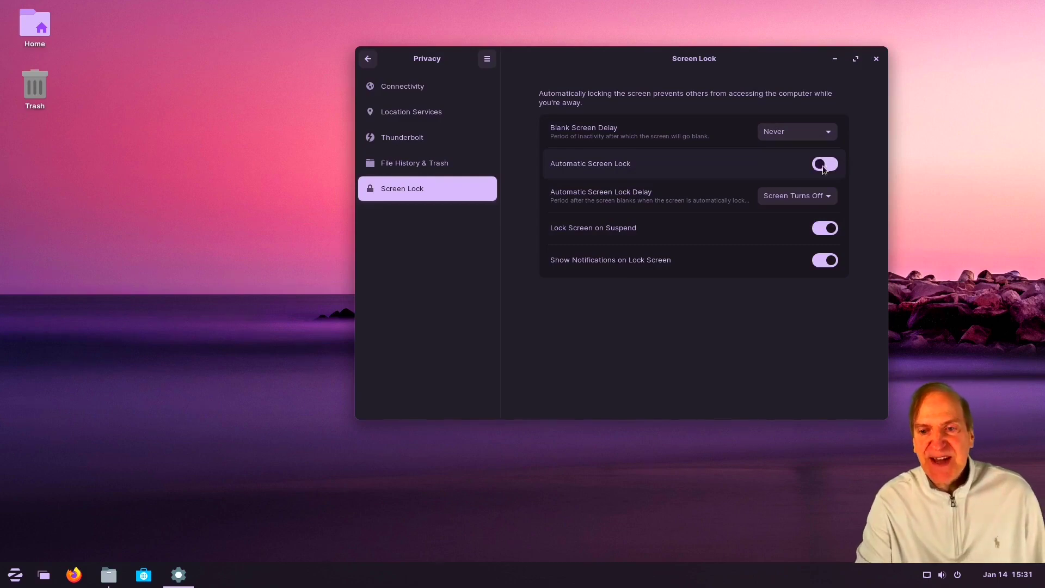
left_click(833, 168)
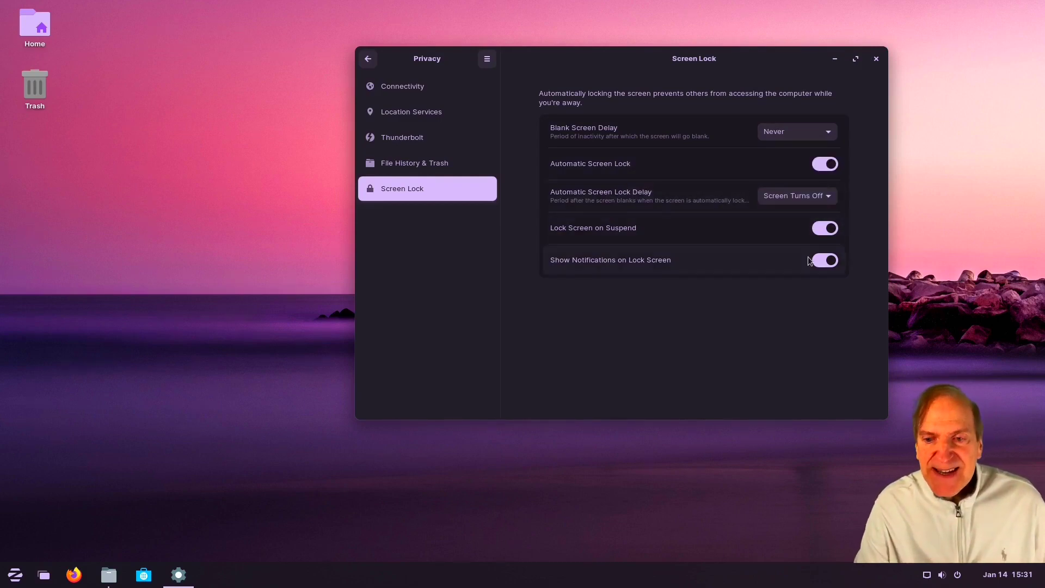
Leave the Privacy settings, look over the Online Accounts providers, and turn on Sharing for the computer.
left_click(368, 58)
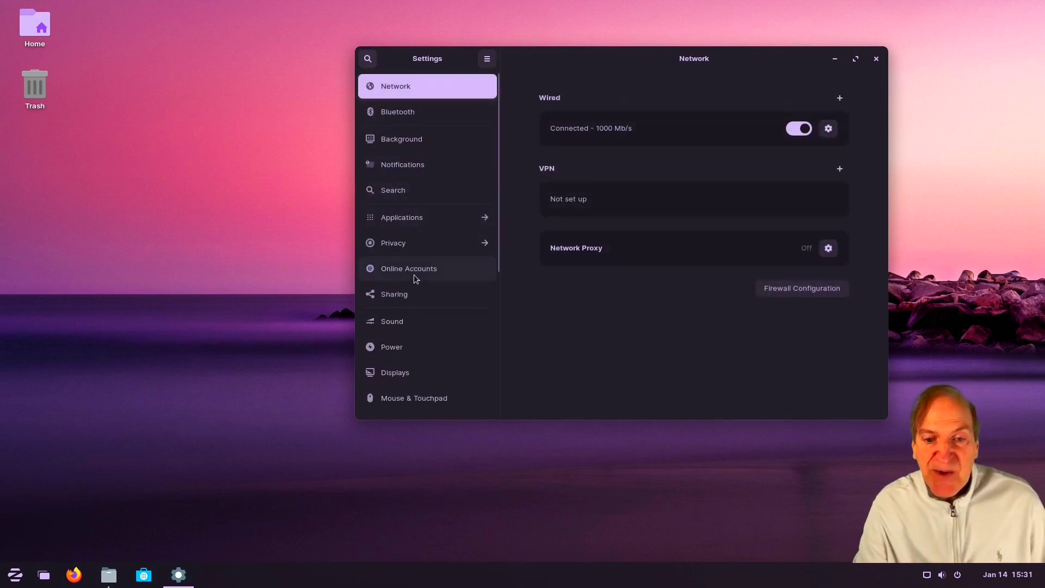
left_click(408, 266)
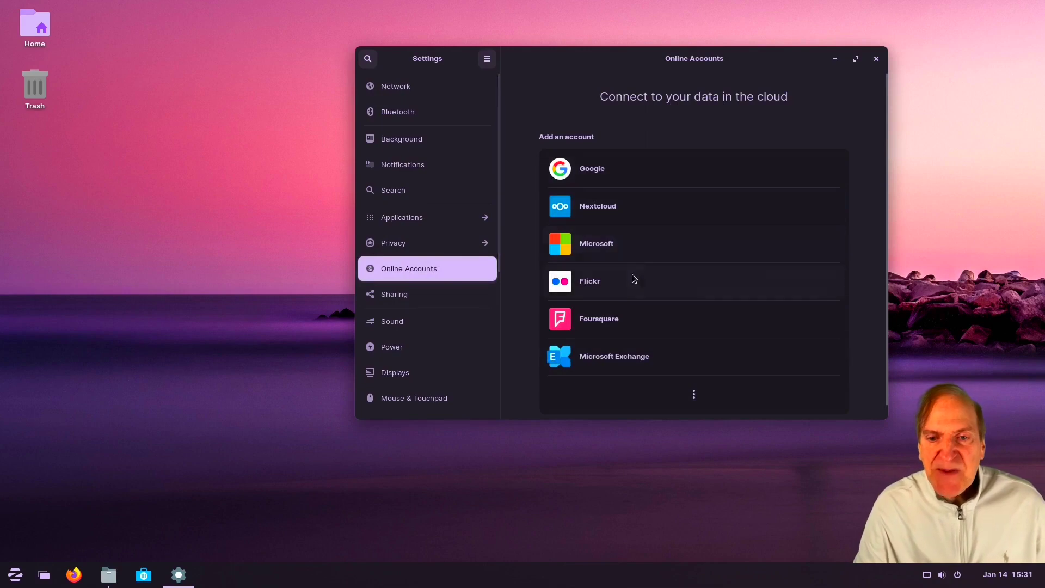
left_click(396, 298)
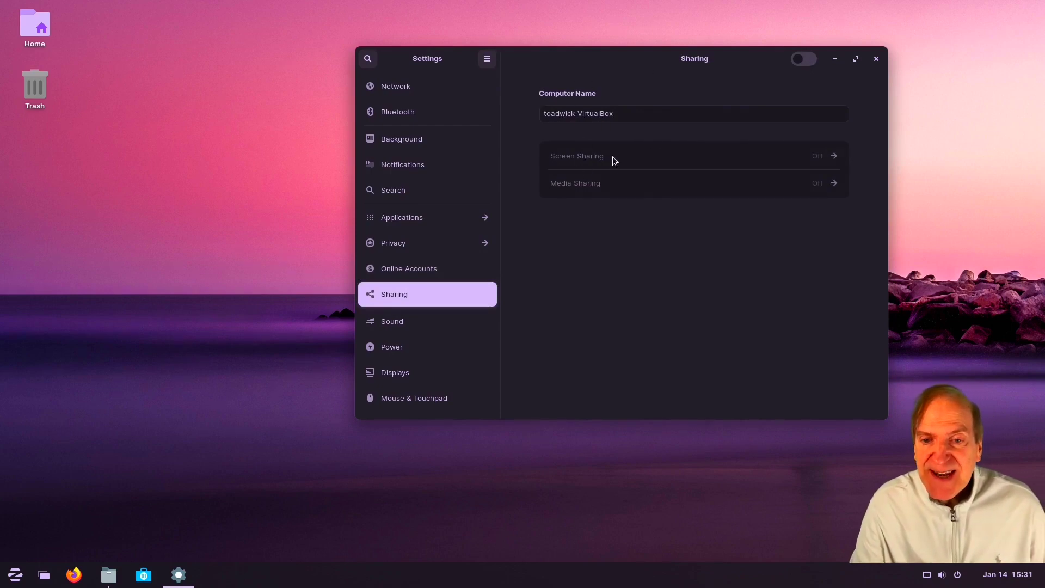
left_click(805, 59)
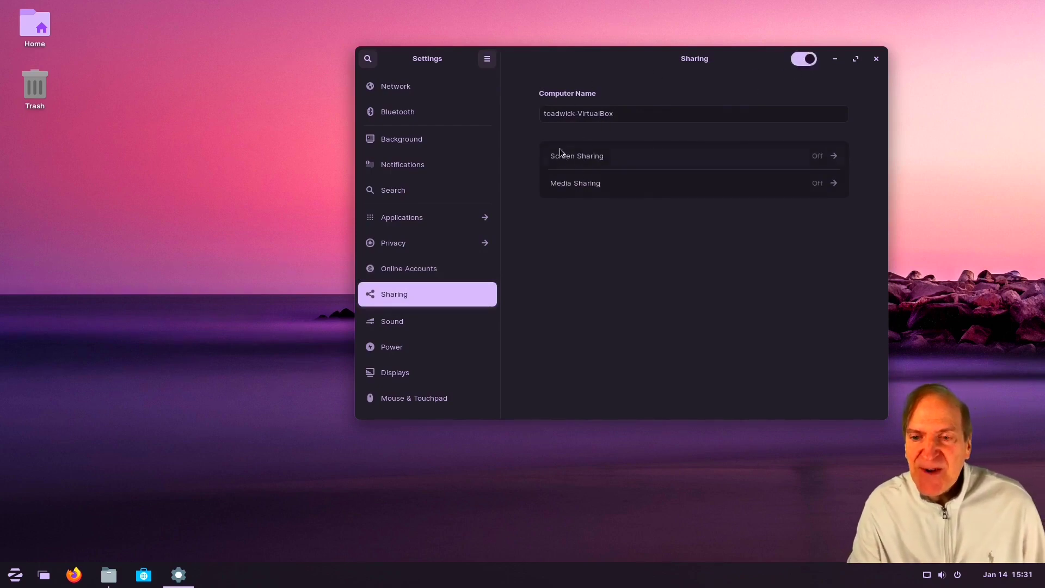
Open Remmina from the Internet applications, look over its remote desktop connection window, and close it.
left_click(15, 574)
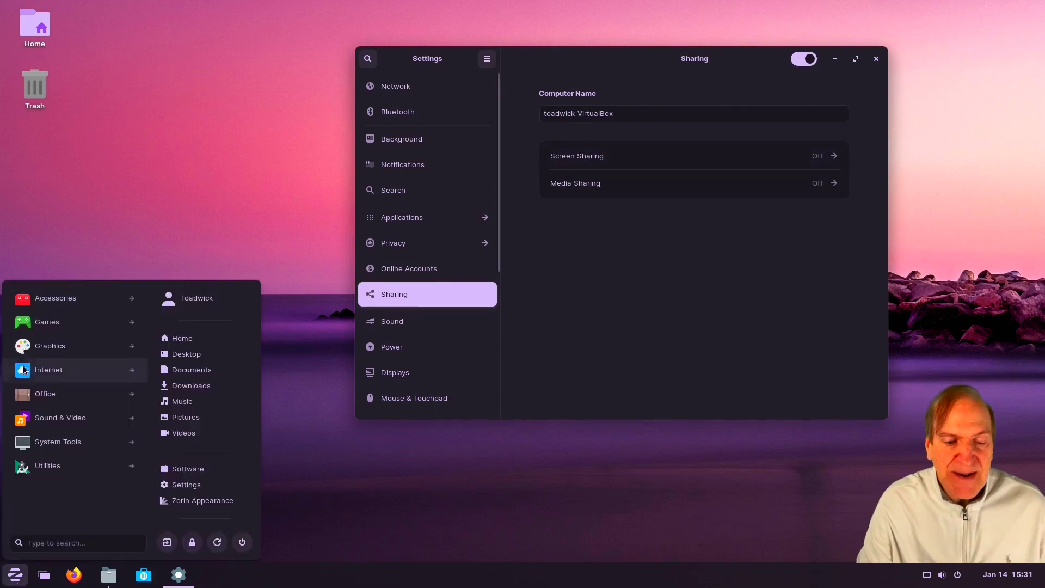
left_click(51, 372)
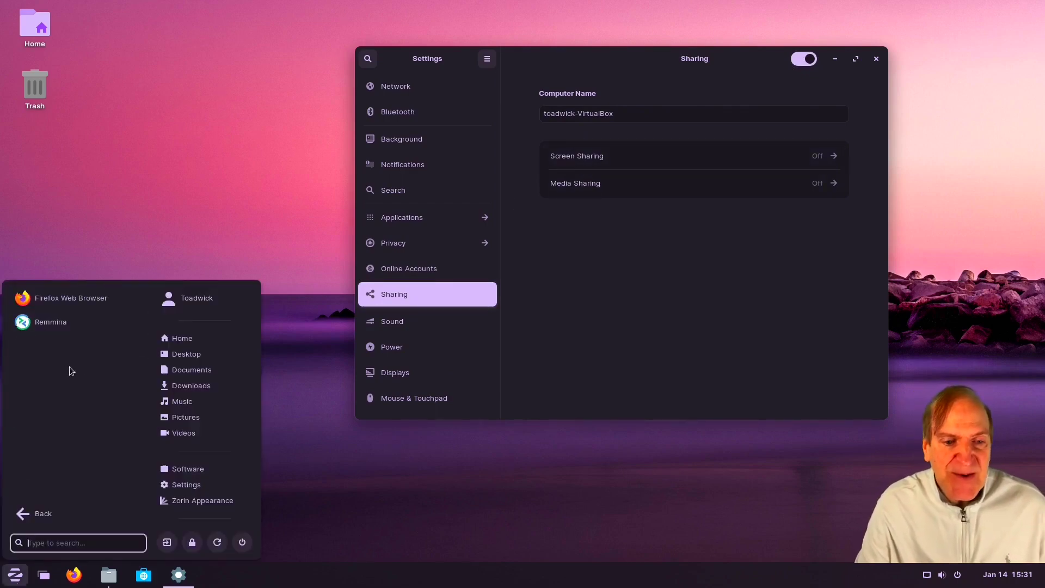
left_click(46, 322)
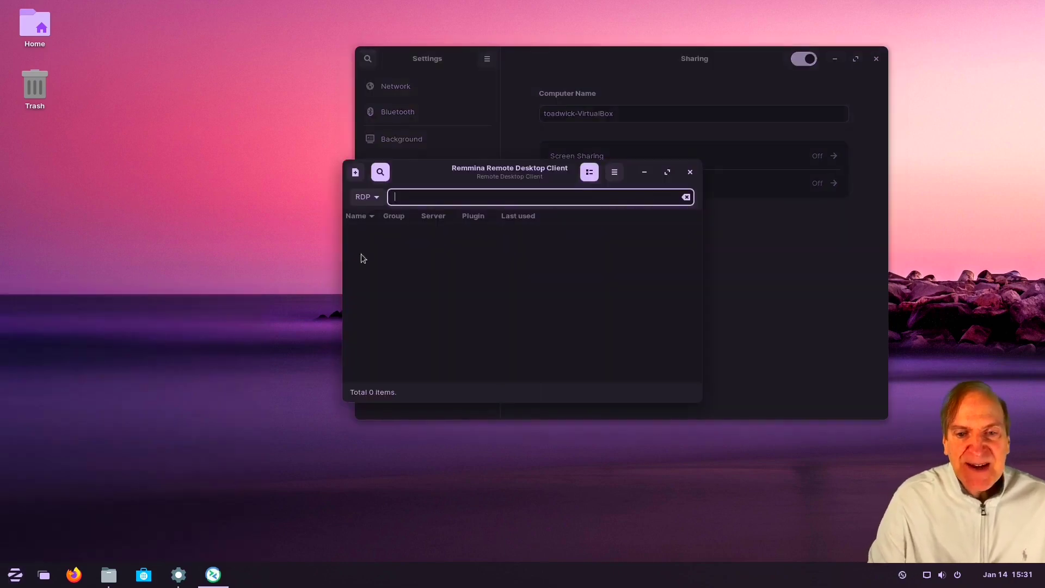
left_click_drag(463, 172, 327, 204)
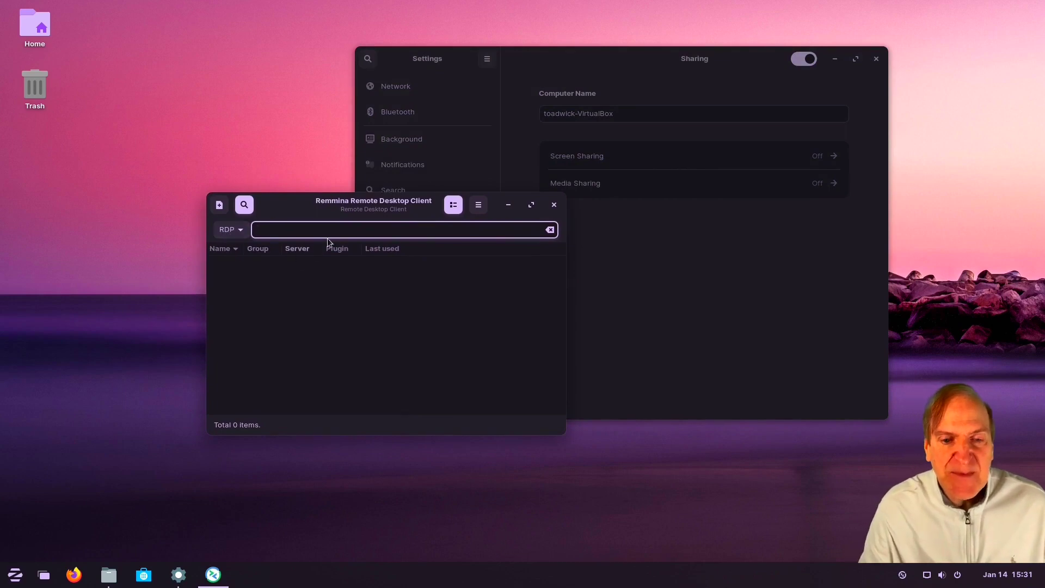
left_click(559, 205)
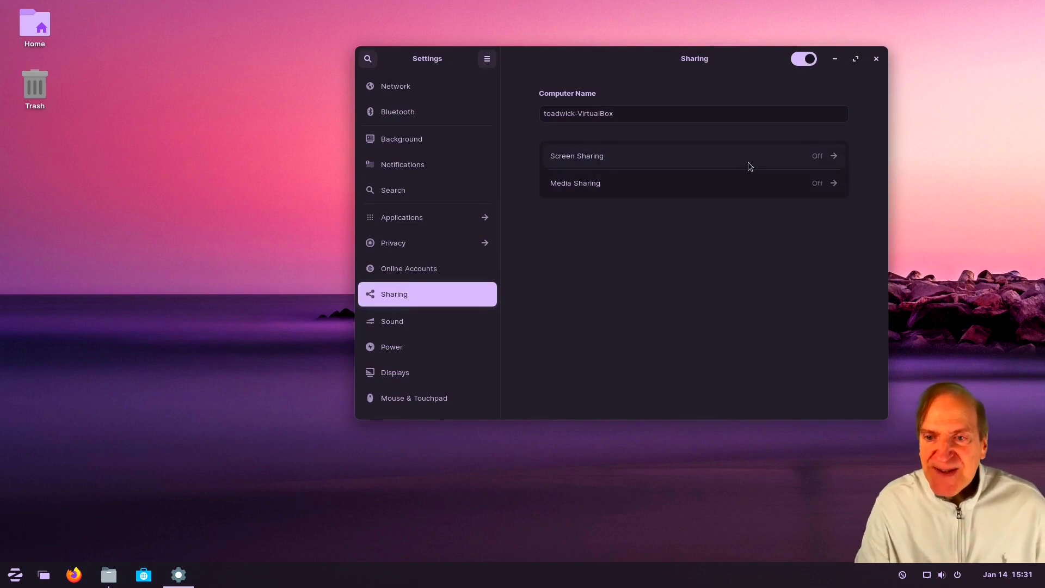
Look over the Screen Sharing options, close them, and examine the Sound settings from System Volume to Alert Sound.
left_click(822, 159)
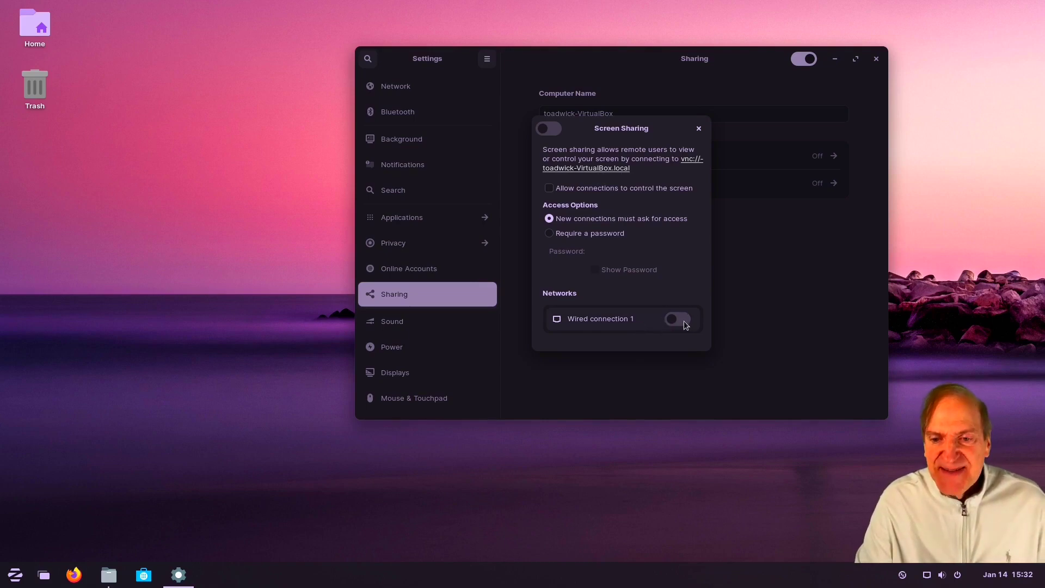
left_click(699, 128)
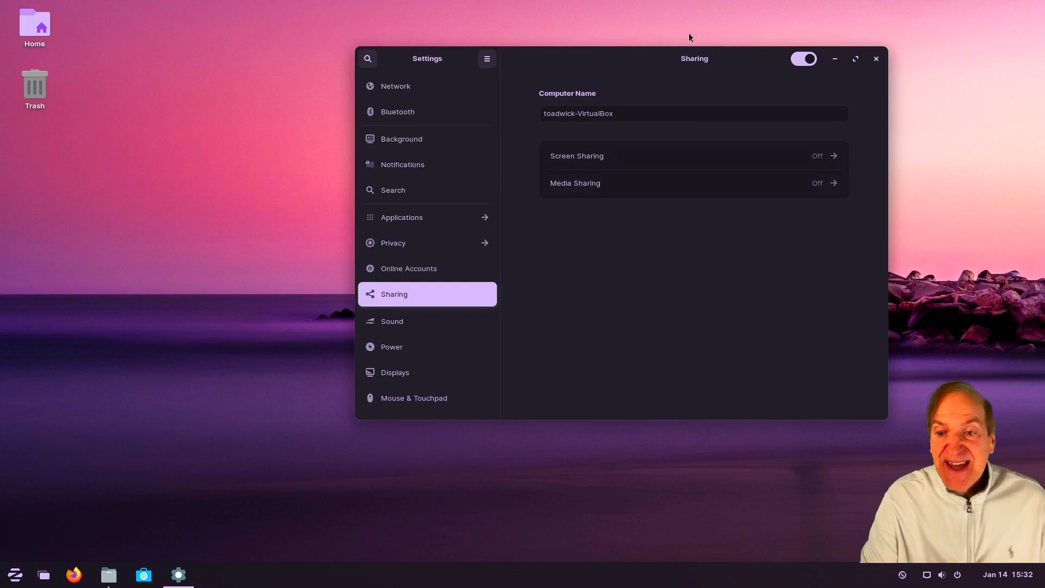
left_click(391, 322)
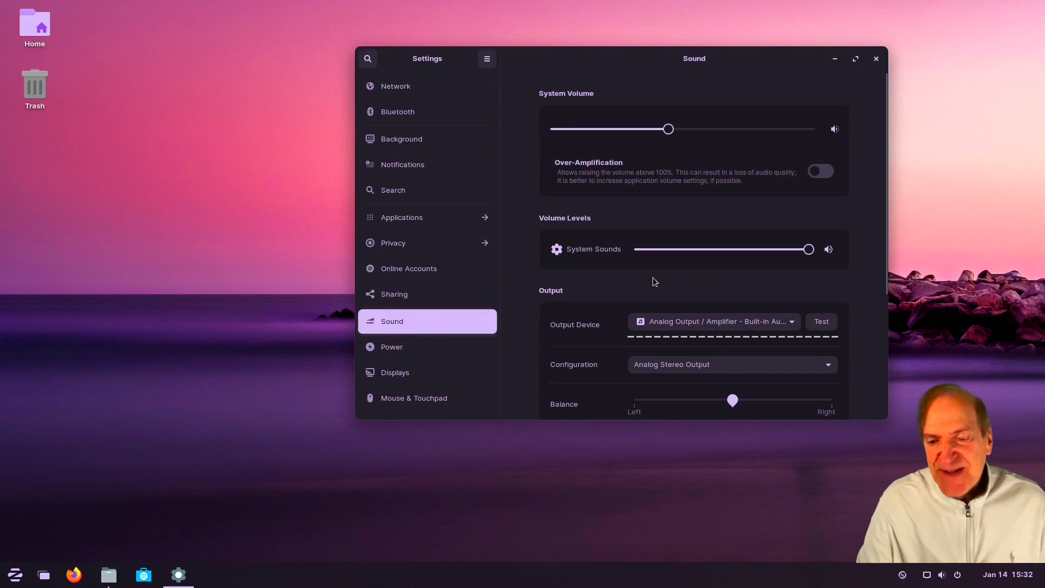
scroll(594, 279, "down", 3)
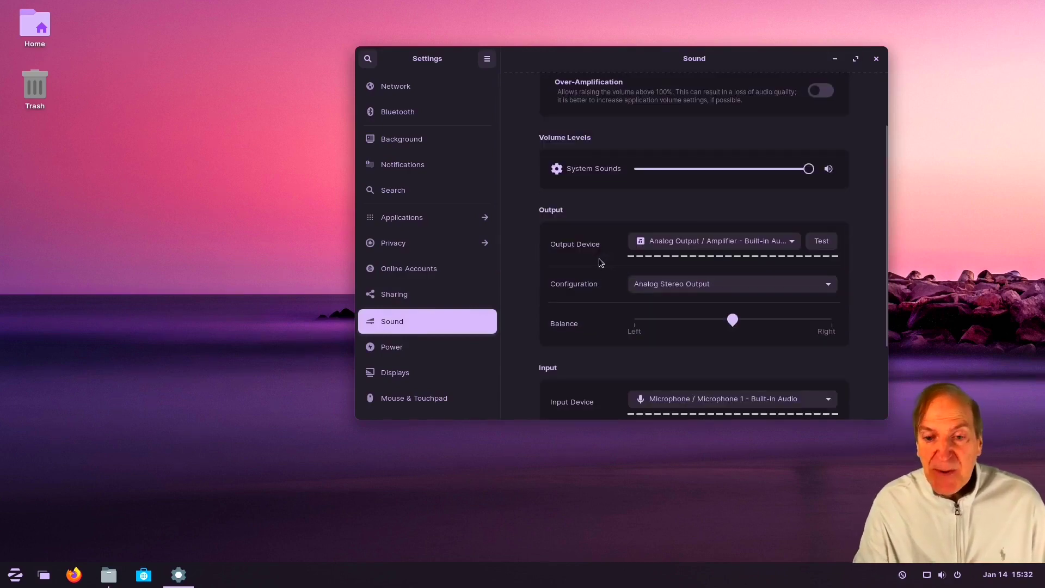
scroll(600, 263, "down", 1)
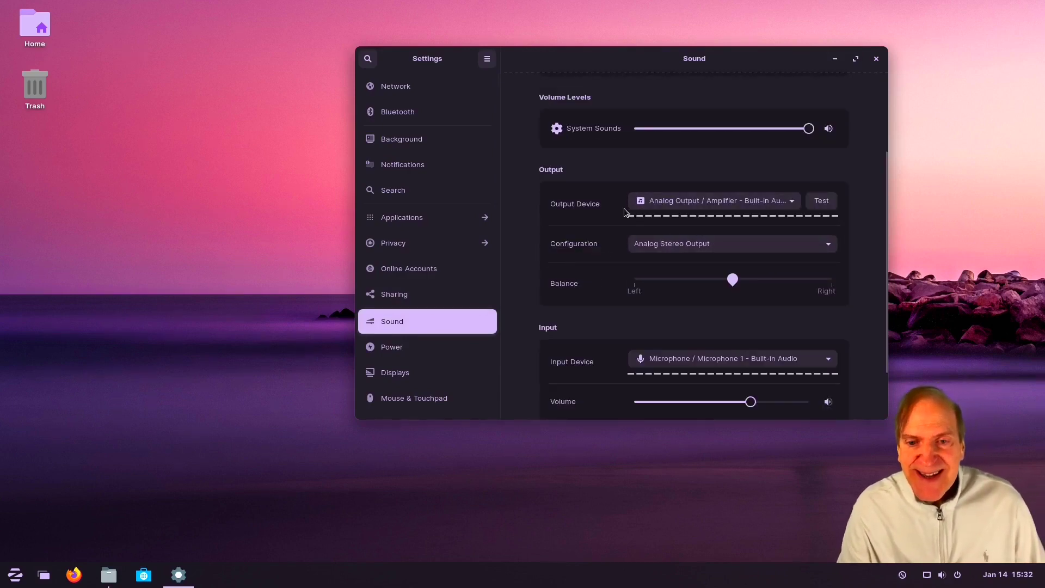
scroll(626, 215, "down", 1)
scroll(595, 305, "down", 1)
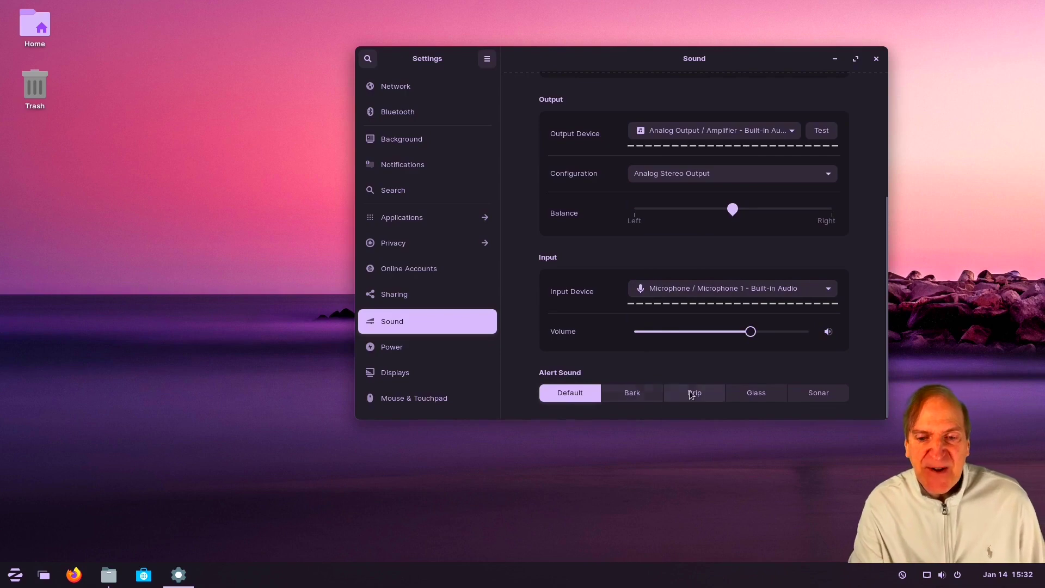
Look over the Power settings, and switch Fractional Scaling on and back off in the Displays settings.
left_click(395, 354)
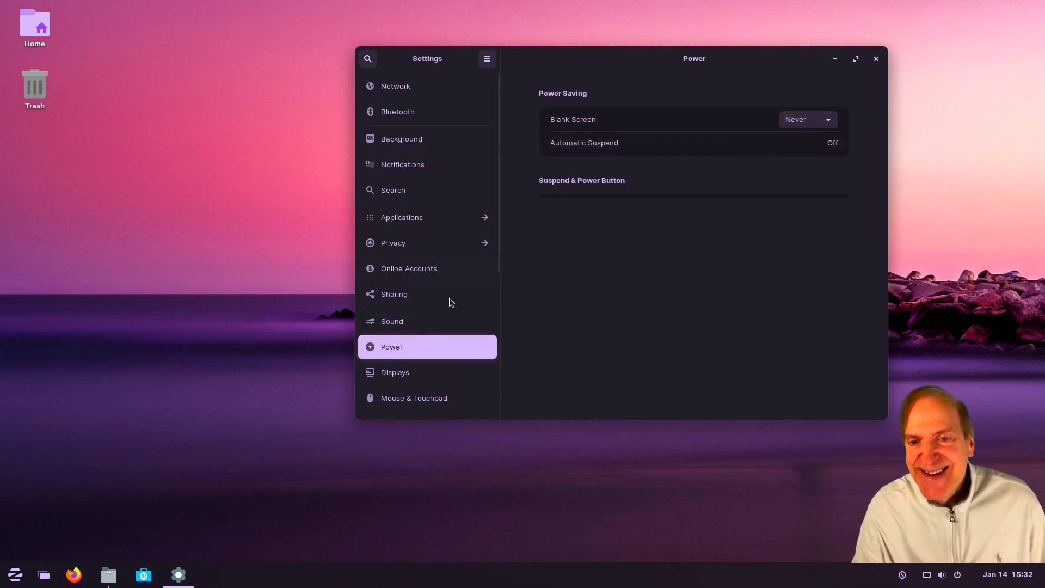
left_click(387, 379)
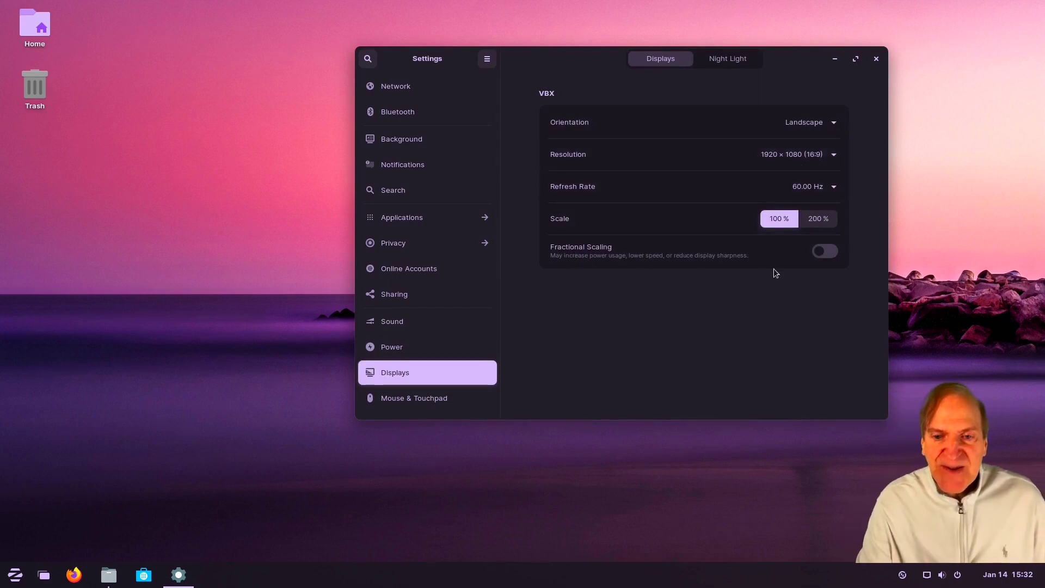
left_click(827, 252)
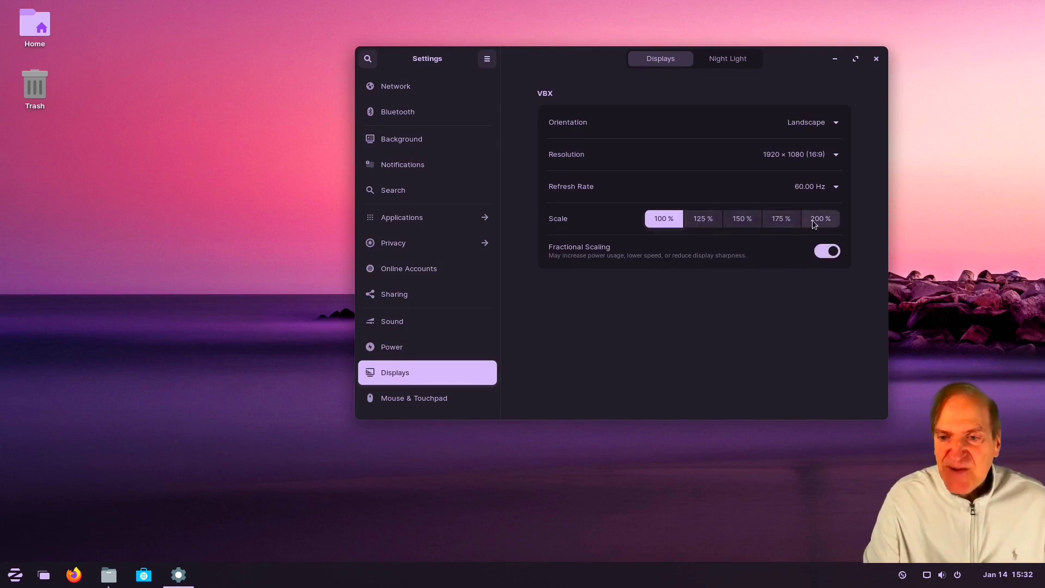
left_click(824, 252)
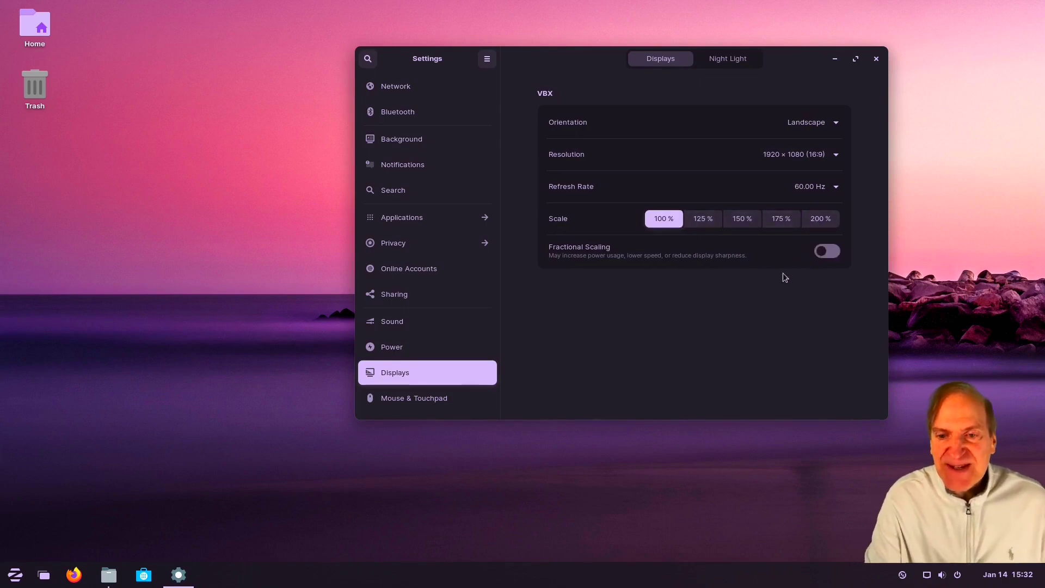
Examine the Mouse & Touchpad, Keyboard Shortcuts and Printers settings.
scroll(461, 354, "down", 5)
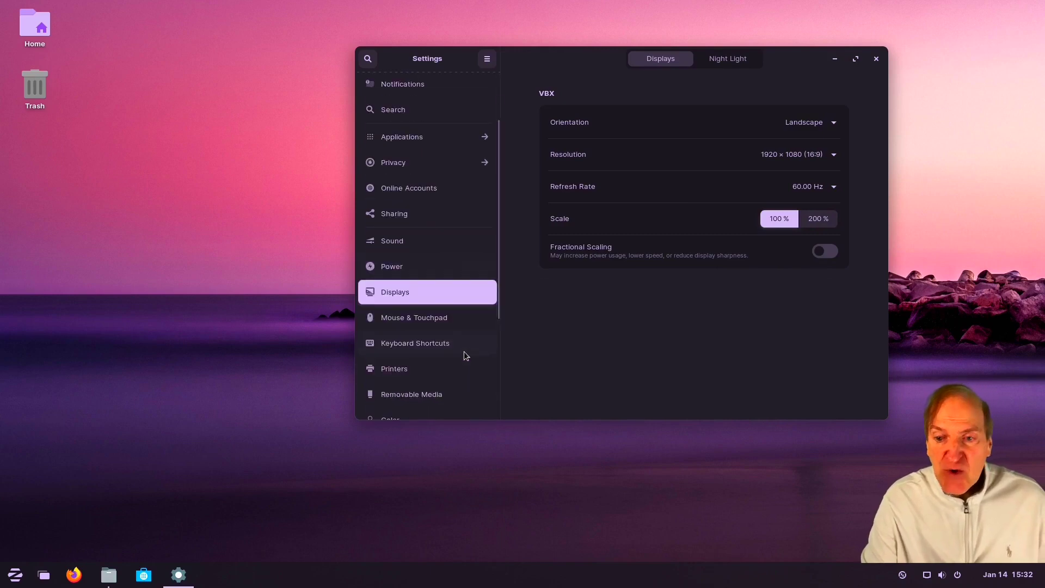
left_click(420, 230)
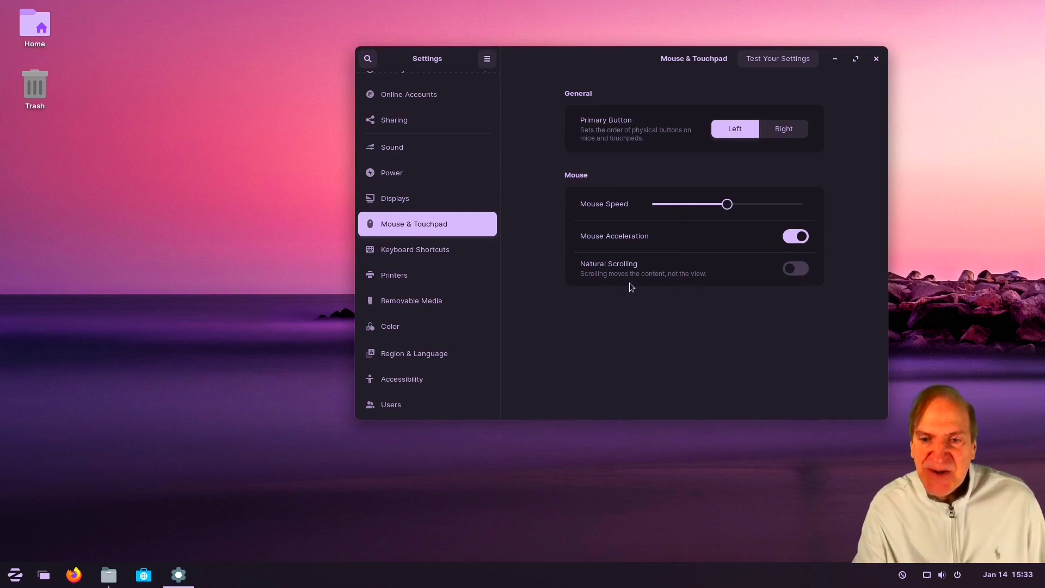
left_click(405, 248)
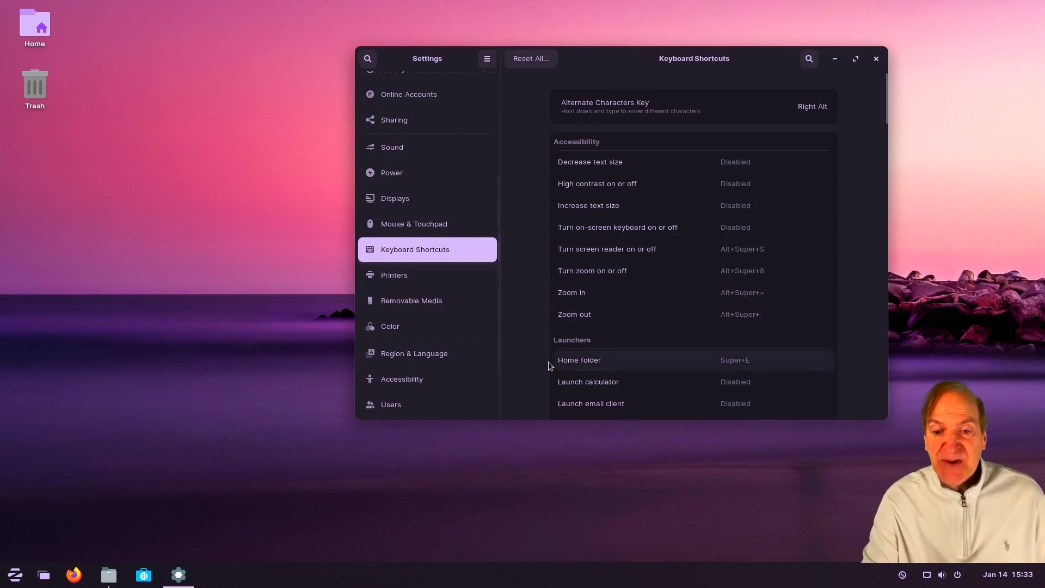
left_click(391, 277)
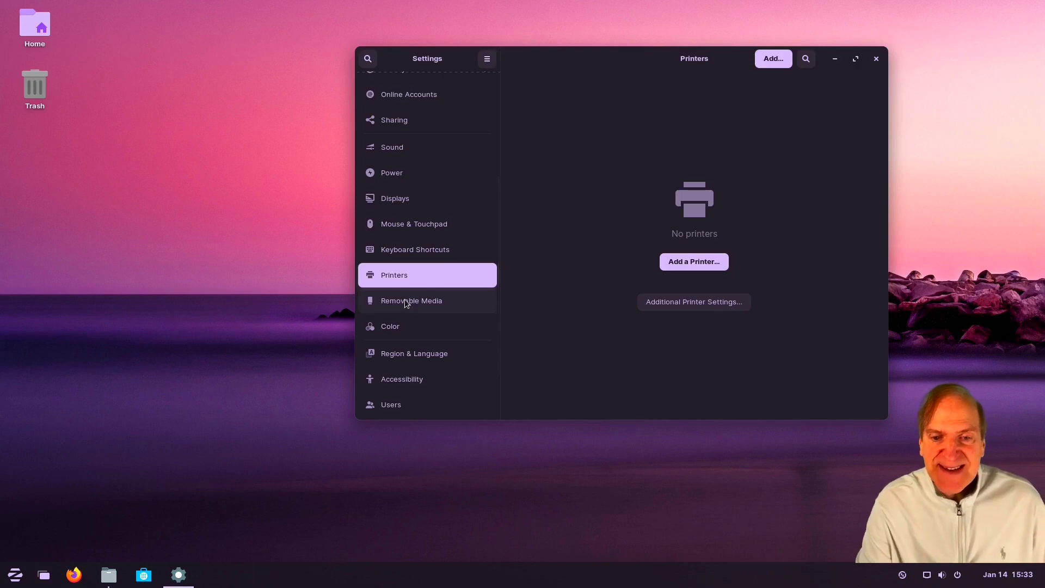
Examine the Removable Media, Color, Region & Language and Accessibility settings.
left_click(406, 301)
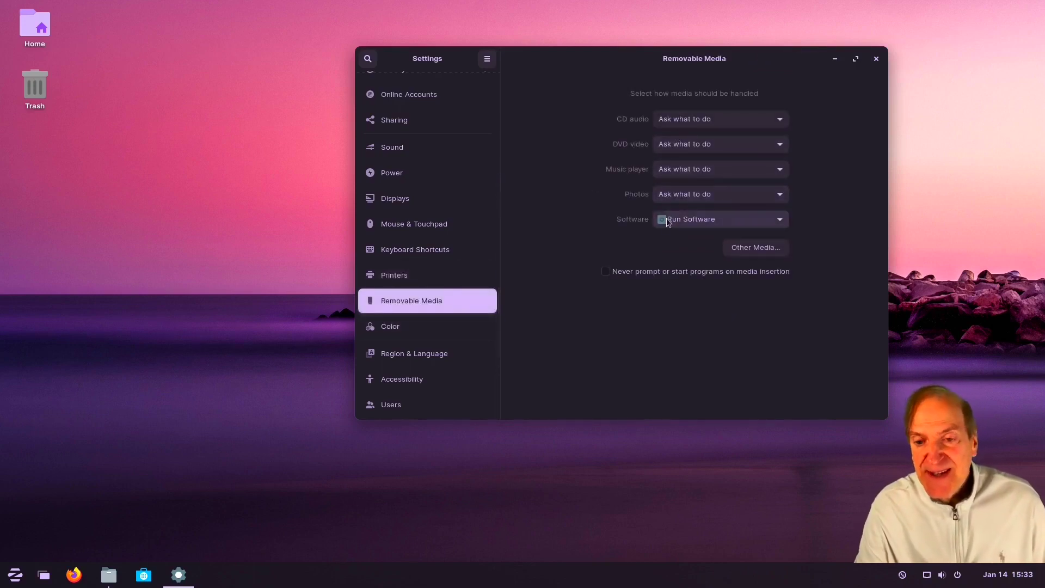
left_click(398, 327)
left_click(396, 356)
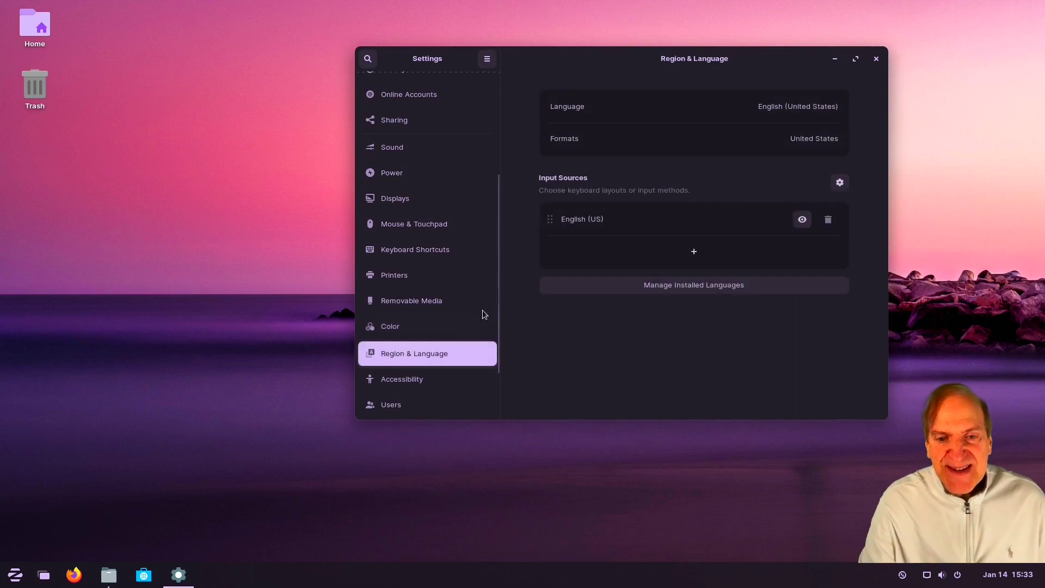
left_click(418, 384)
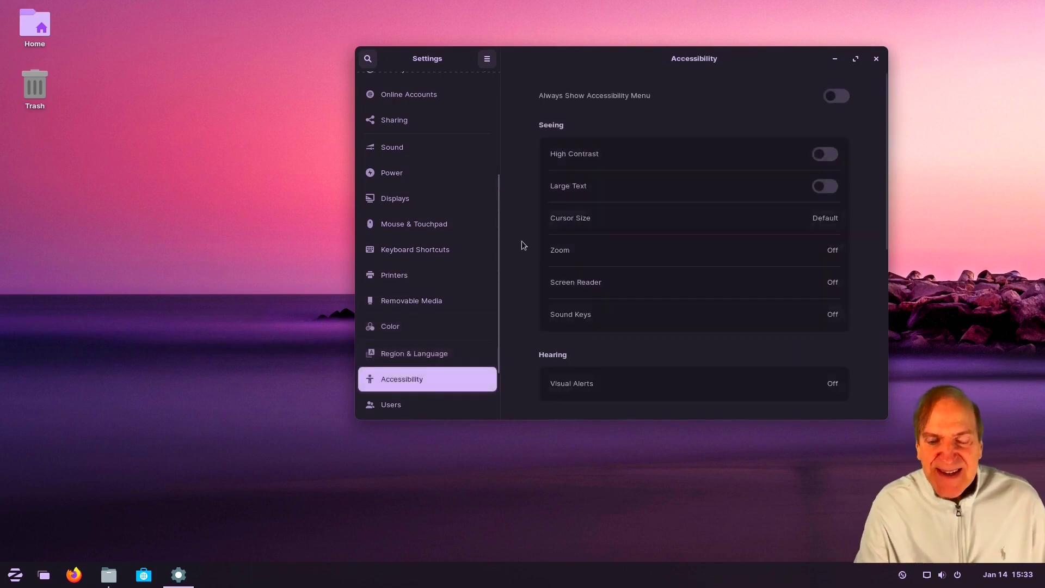
Change the user account's picture to the hummingbird image in the Users settings.
left_click_drag(498, 247, 498, 293)
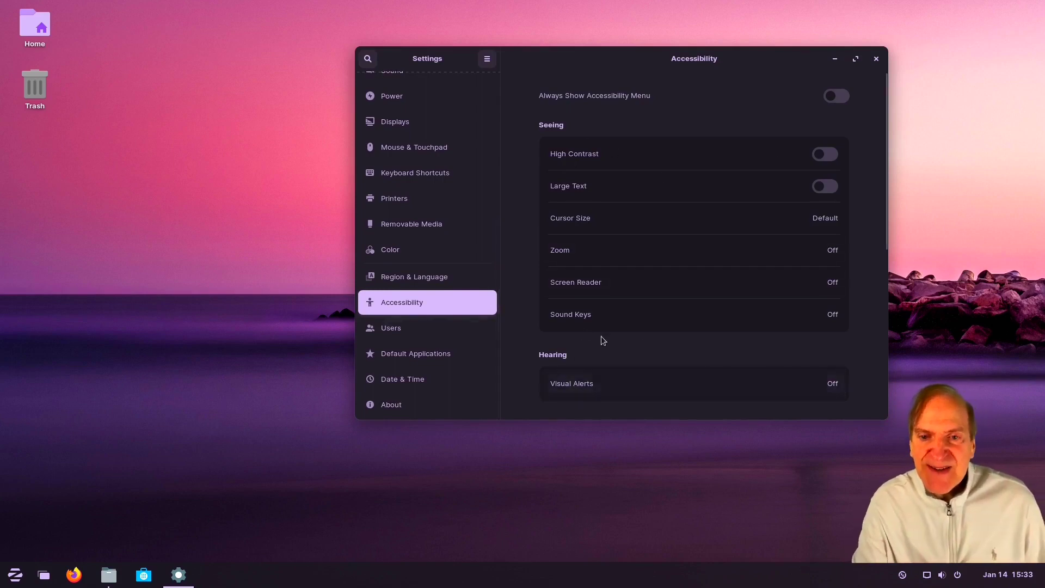
left_click(389, 328)
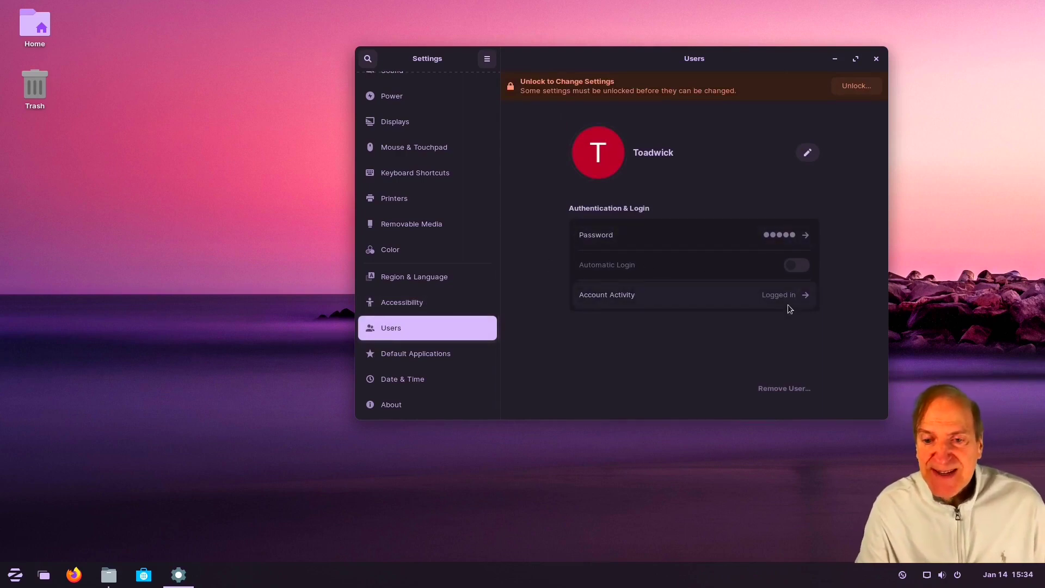
left_click(593, 152)
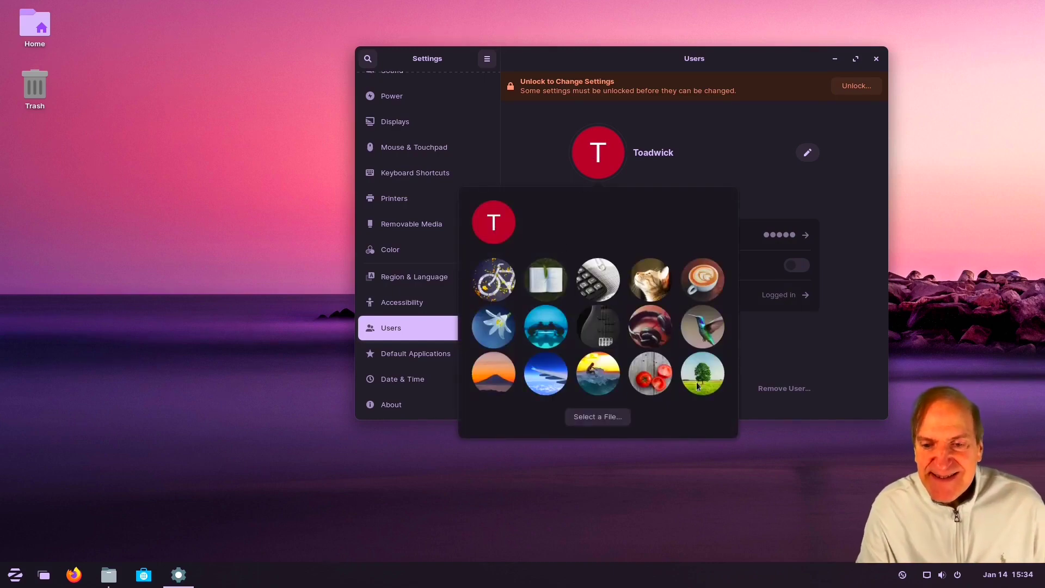
left_click(696, 338)
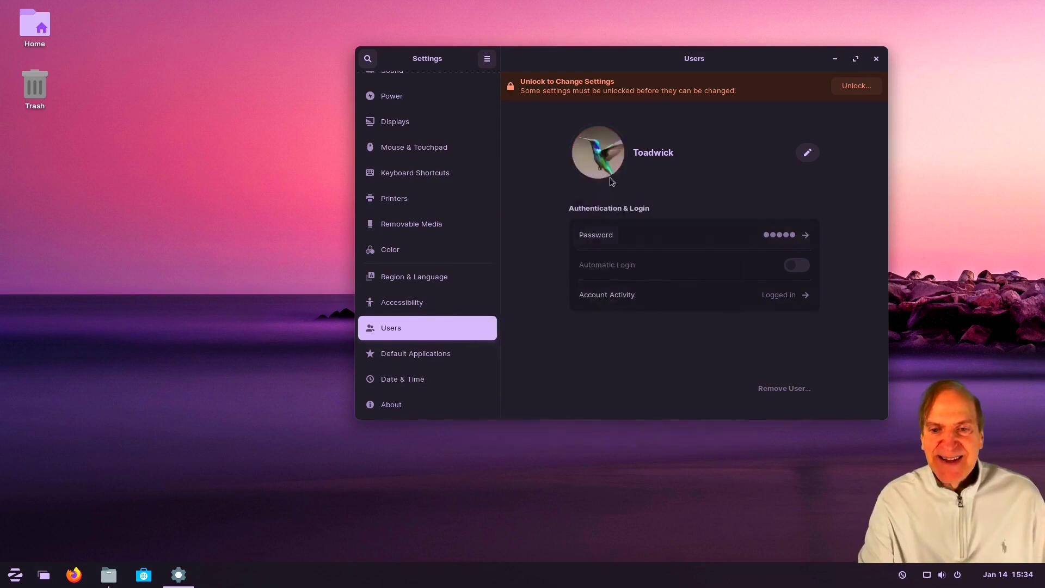
Look over the Default Applications and Date & Time settings, and examine the hardware and OS details in About.
left_click(426, 361)
left_click(410, 332)
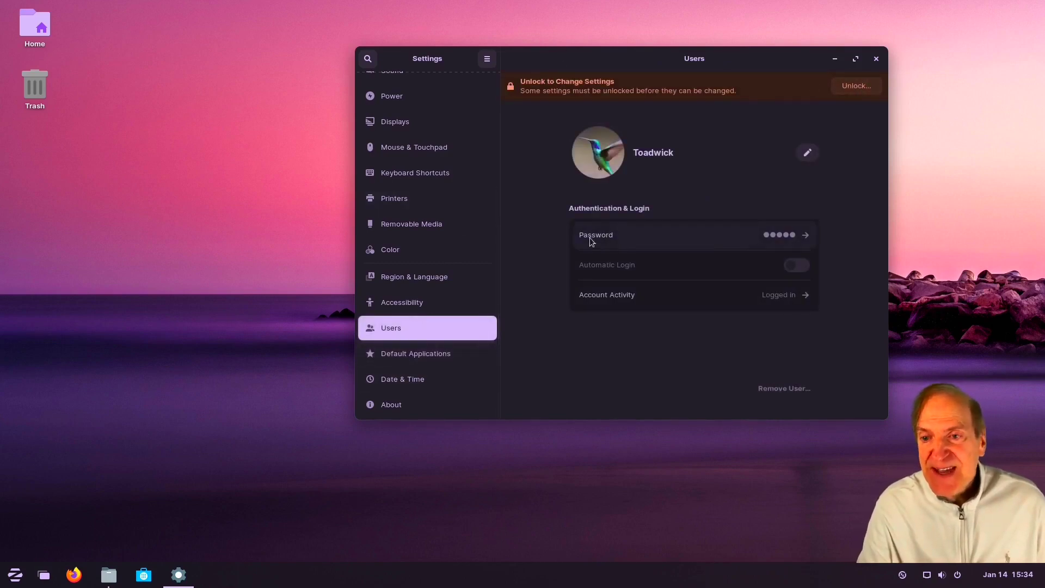
left_click(409, 382)
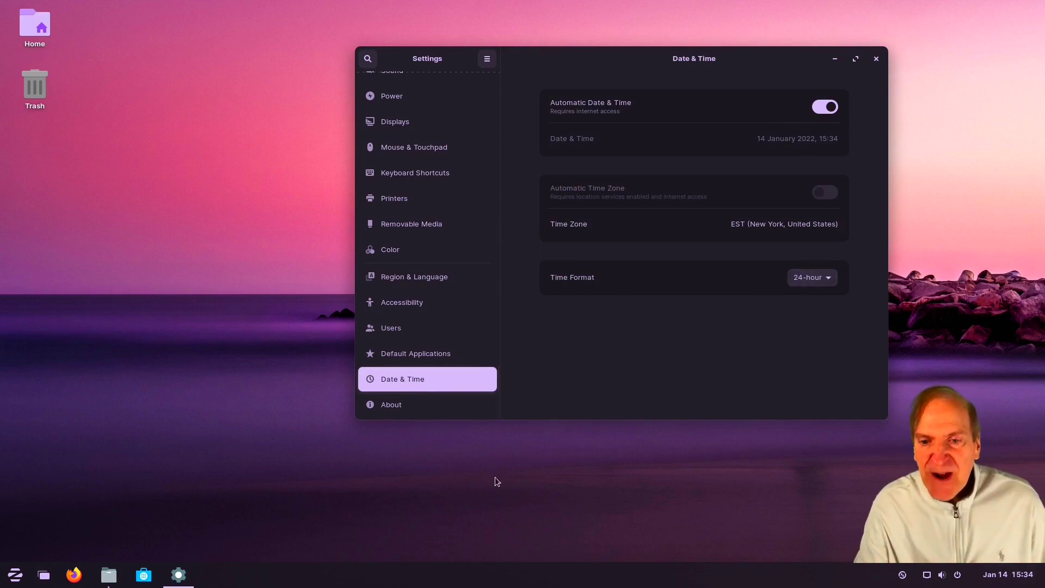
left_click(394, 405)
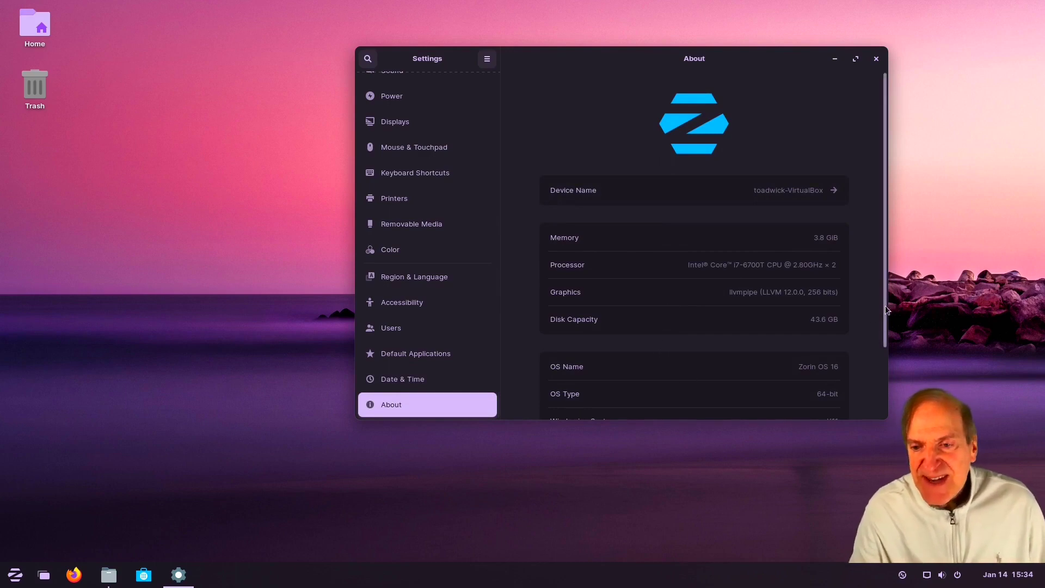
scroll(886, 315, "down", 3)
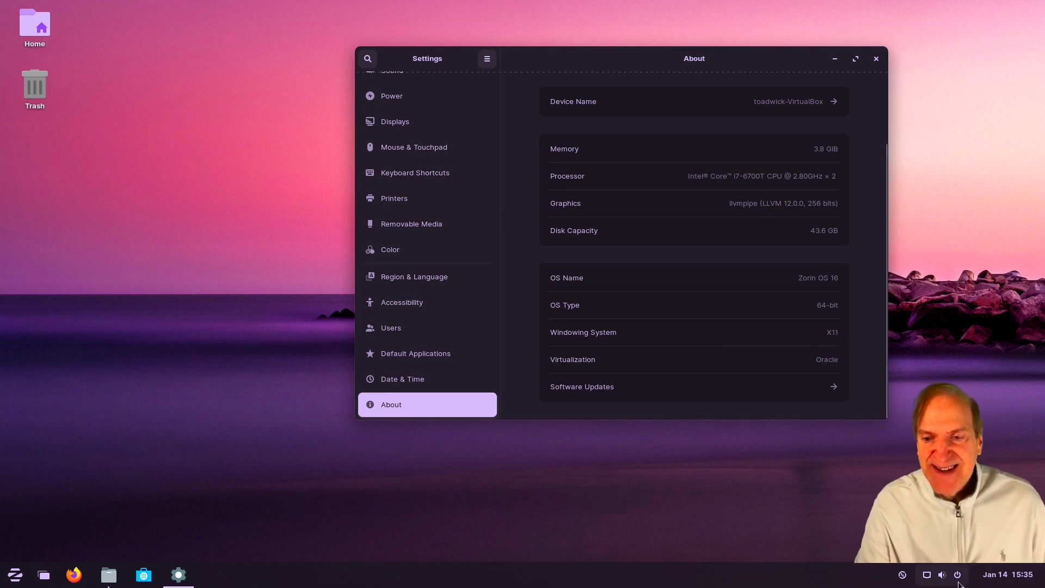
Log out of the current user session and confirm the logout.
left_click(942, 574)
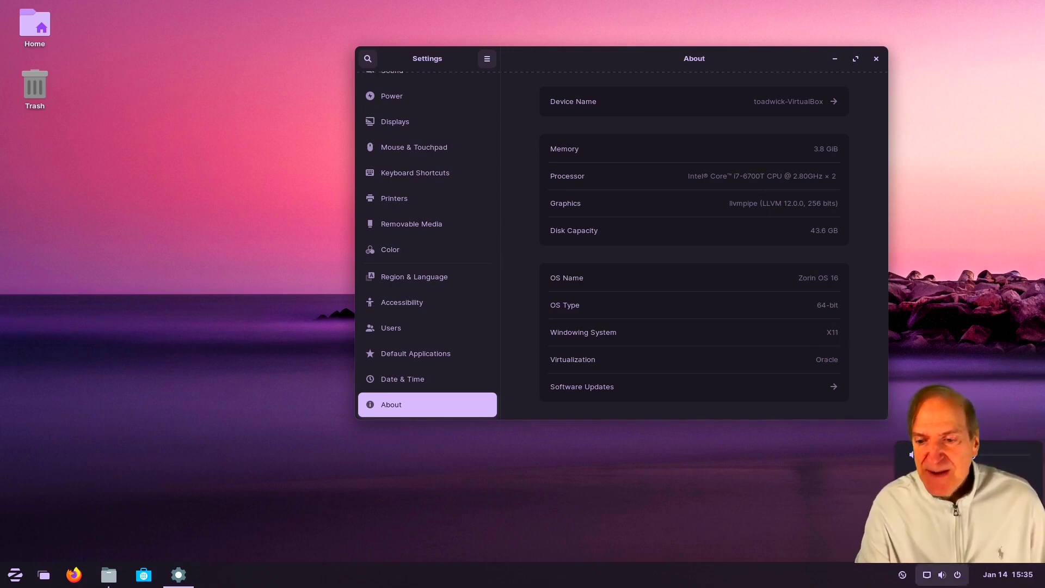
left_click(897, 542)
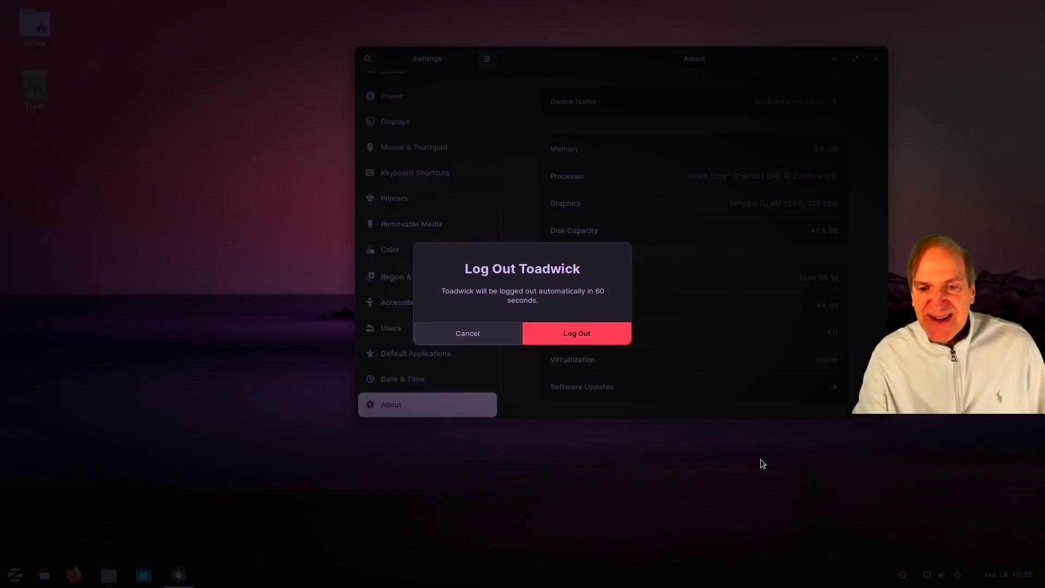
left_click(594, 335)
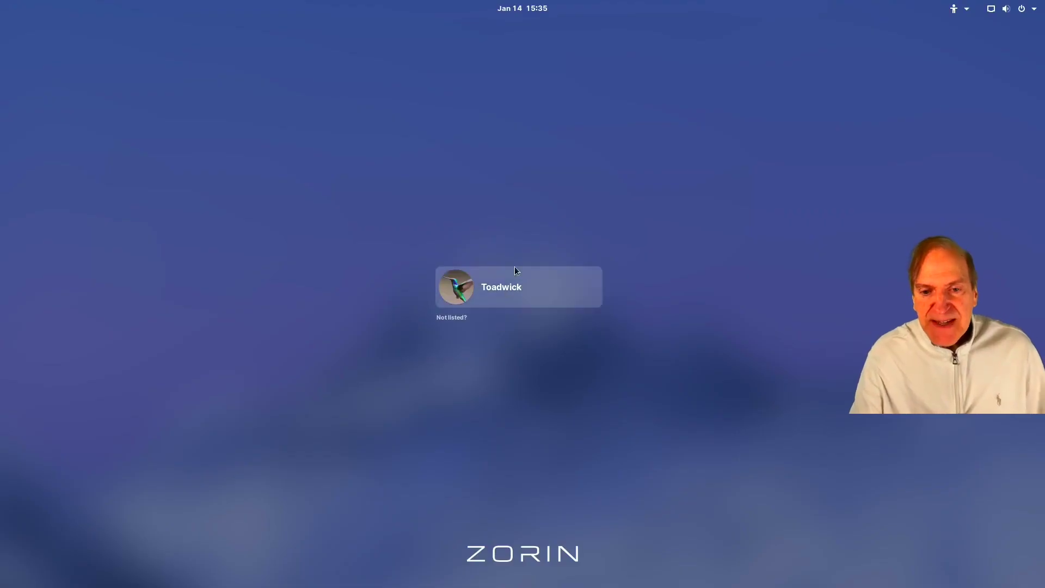
Select the user at the login screen, check the available desktop sessions, and log back in with the account password.
left_click(515, 278)
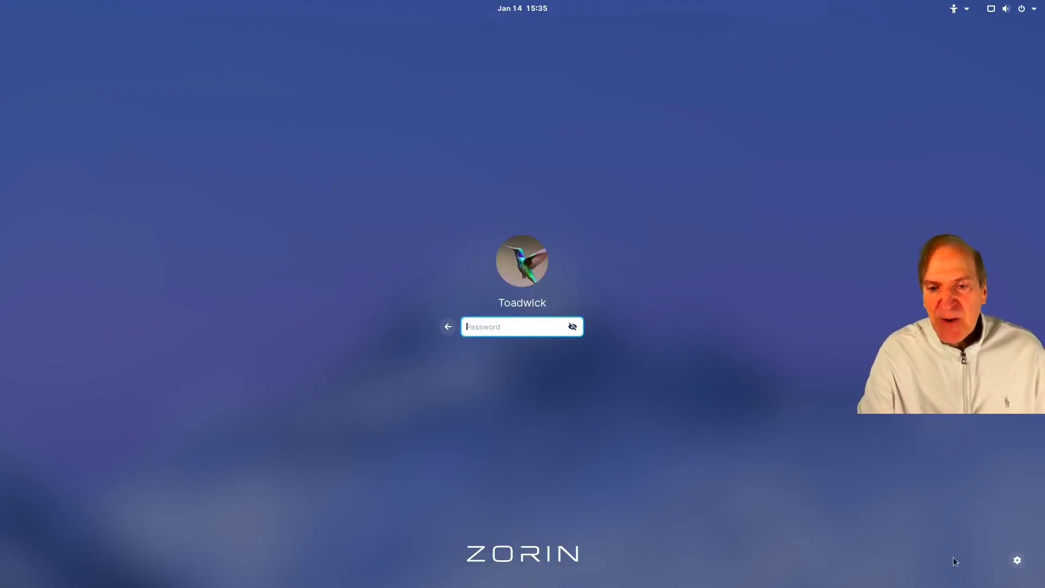
left_click(1018, 561)
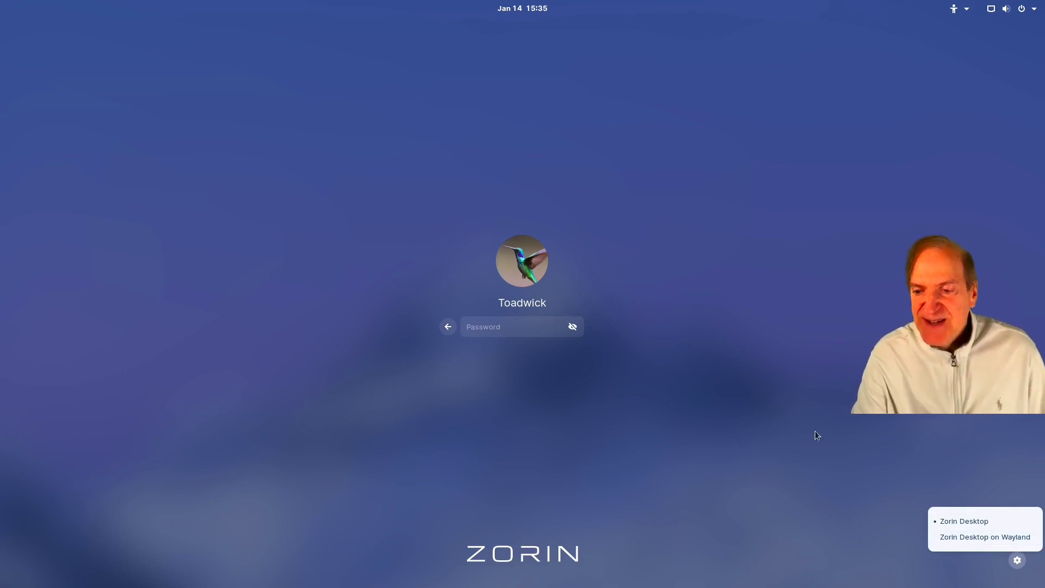
left_click(504, 328)
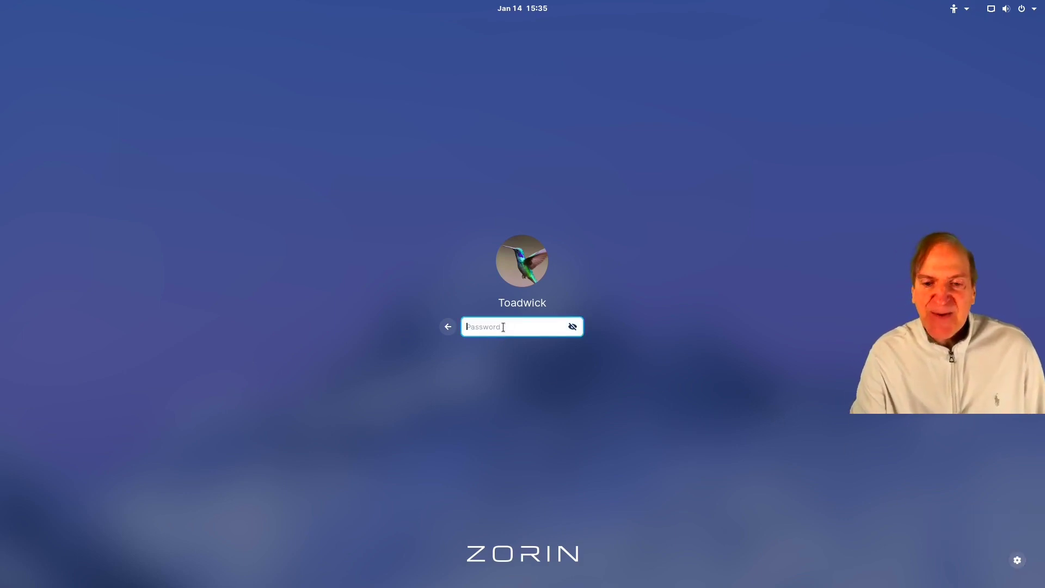
type("•••••")
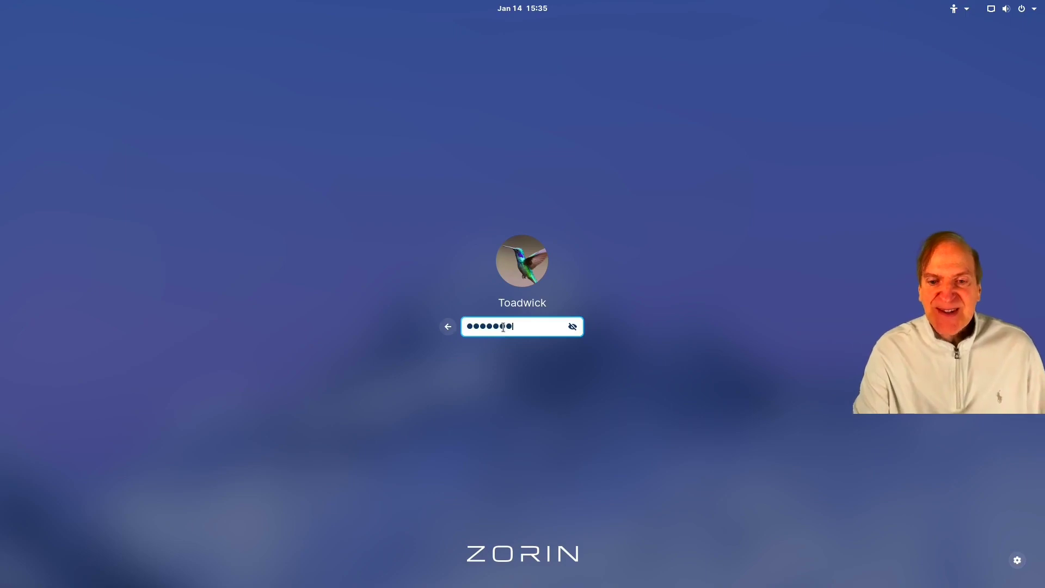
type("••")
key("Return")
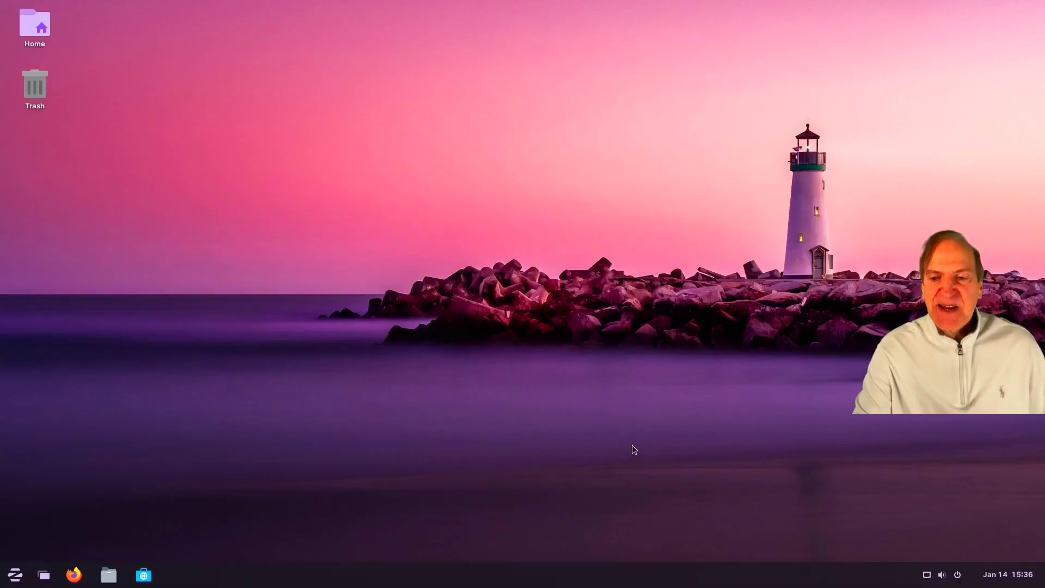
Show the activities overview and open the file manager at the Home folder.
left_click(47, 576)
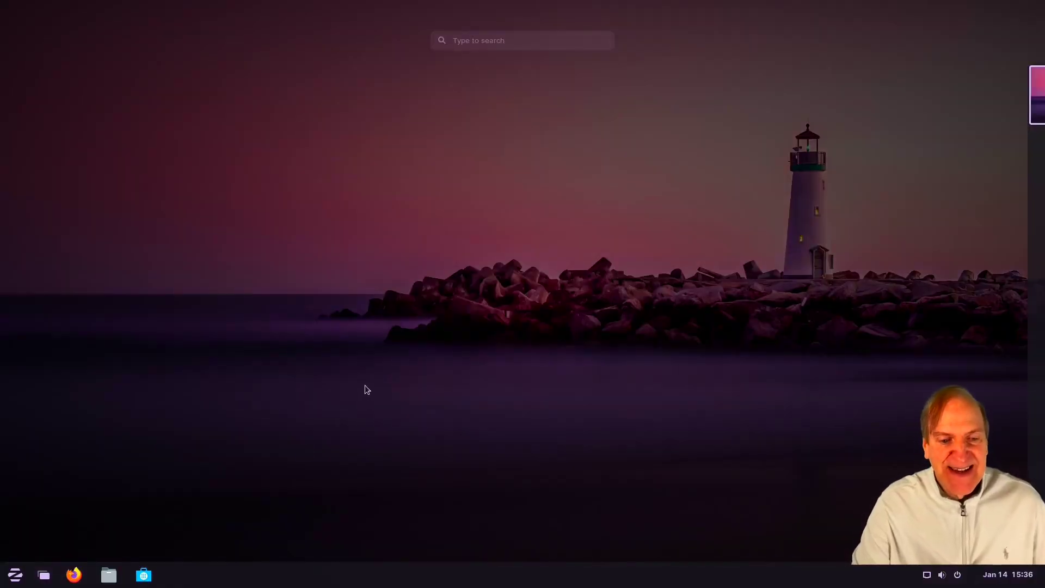
left_click(109, 575)
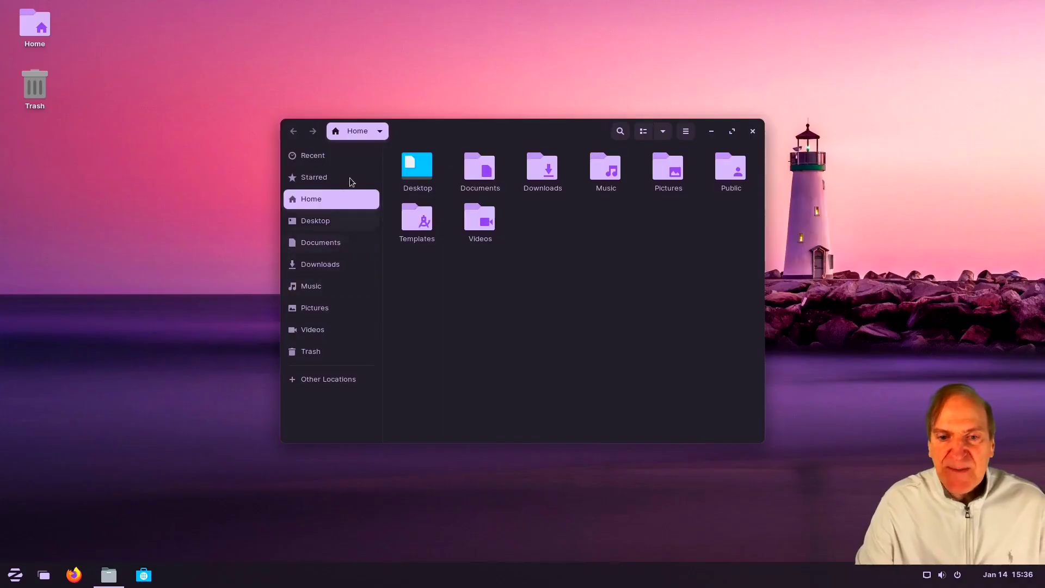
Check the file manager's version information in About Files and close it.
left_click(685, 131)
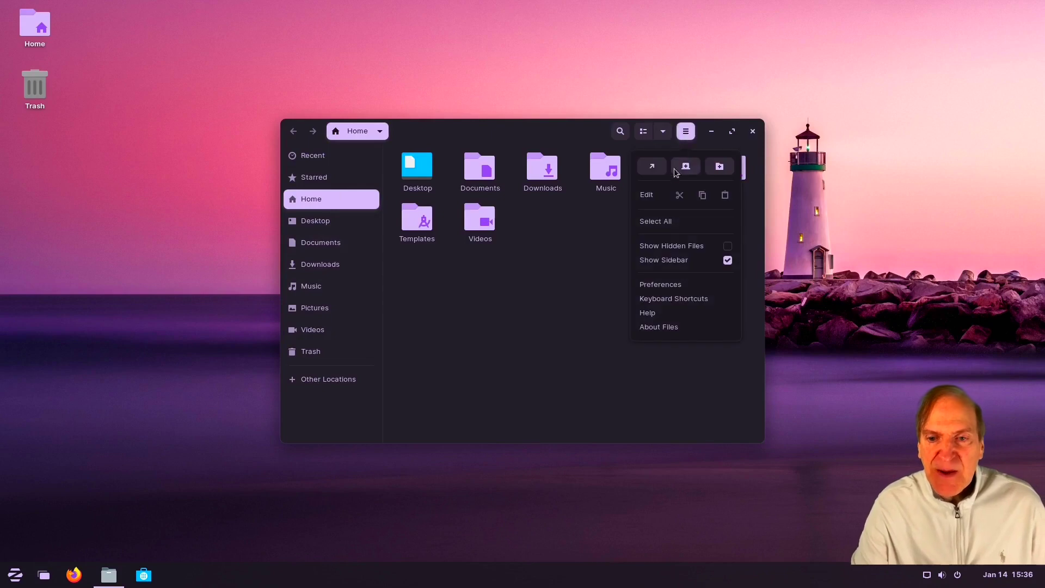
left_click(652, 328)
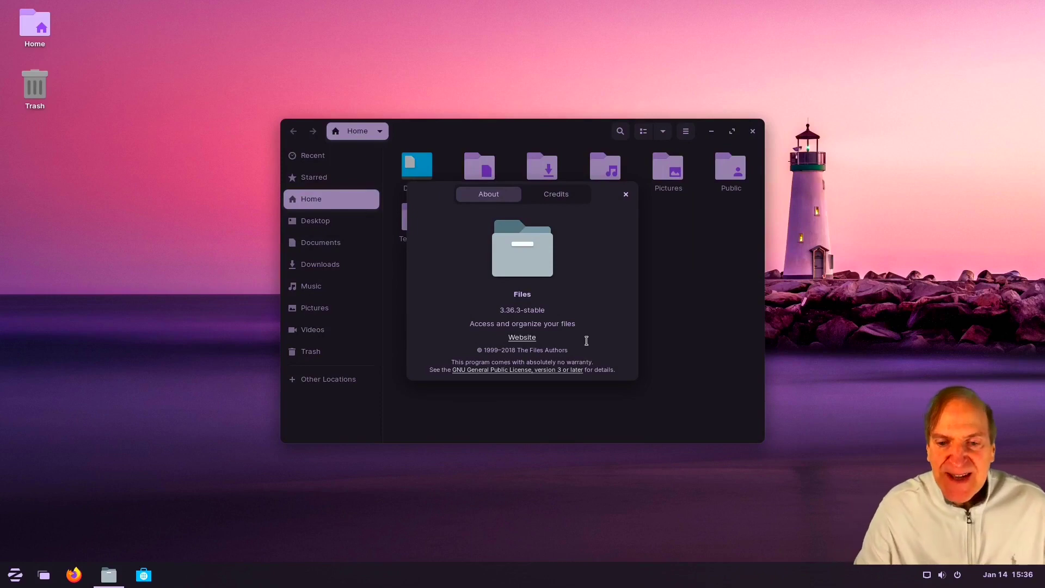
left_click(626, 195)
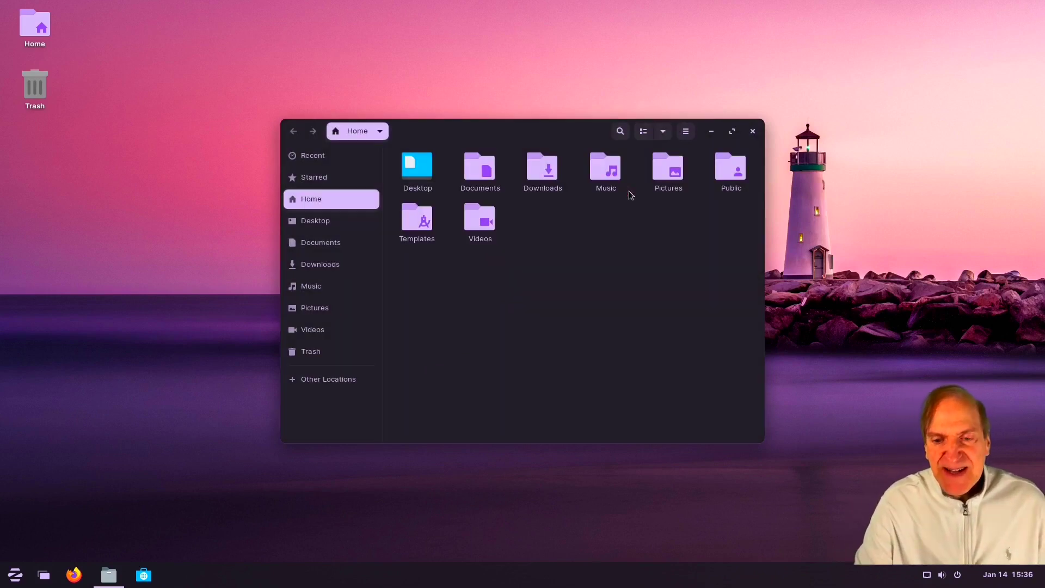
Preview the Home folder in list view, return to icon view, and look over the sorting options.
left_click(643, 133)
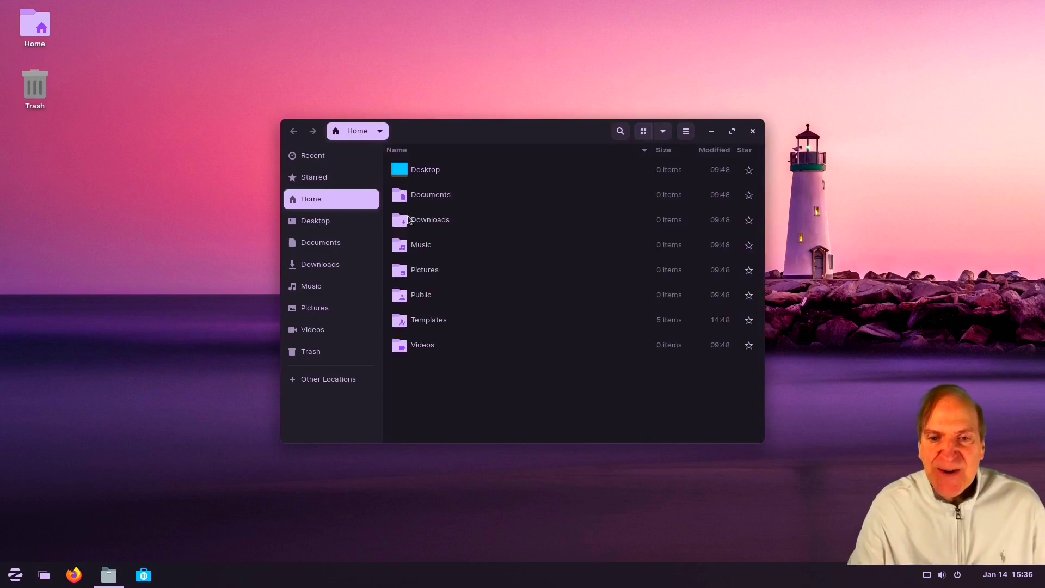
left_click(643, 132)
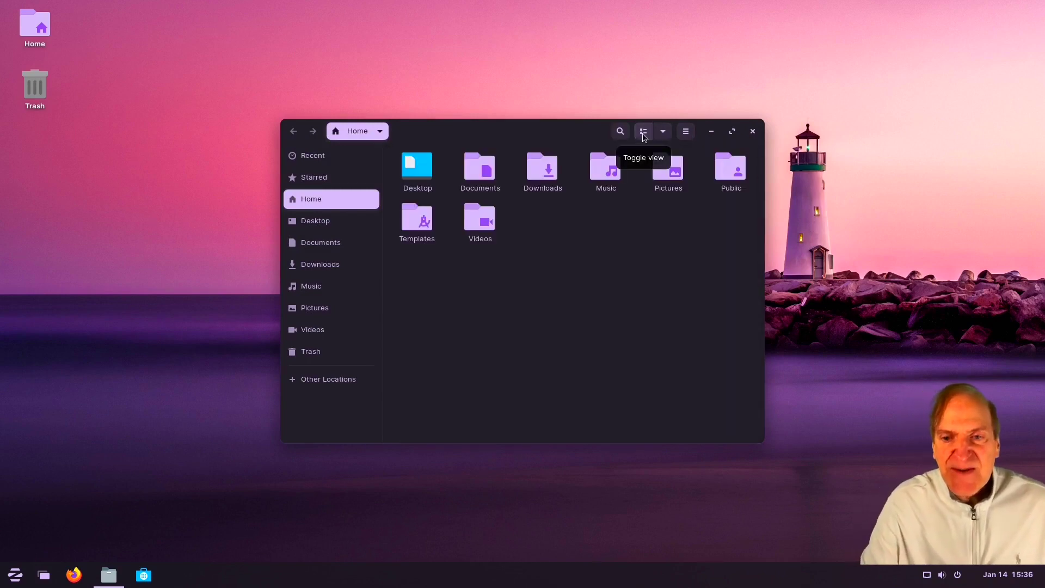
left_click(663, 133)
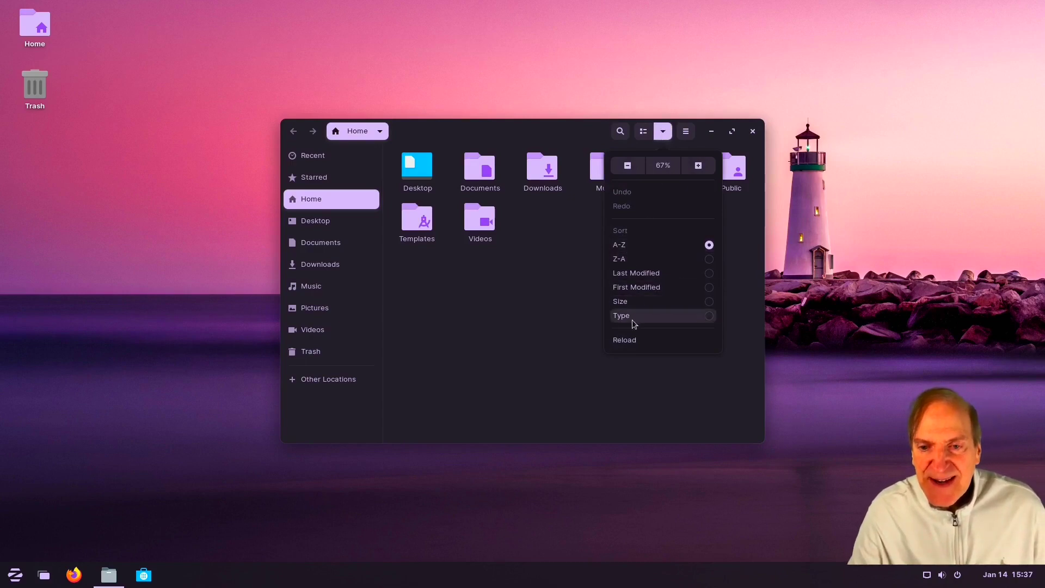
left_click(685, 132)
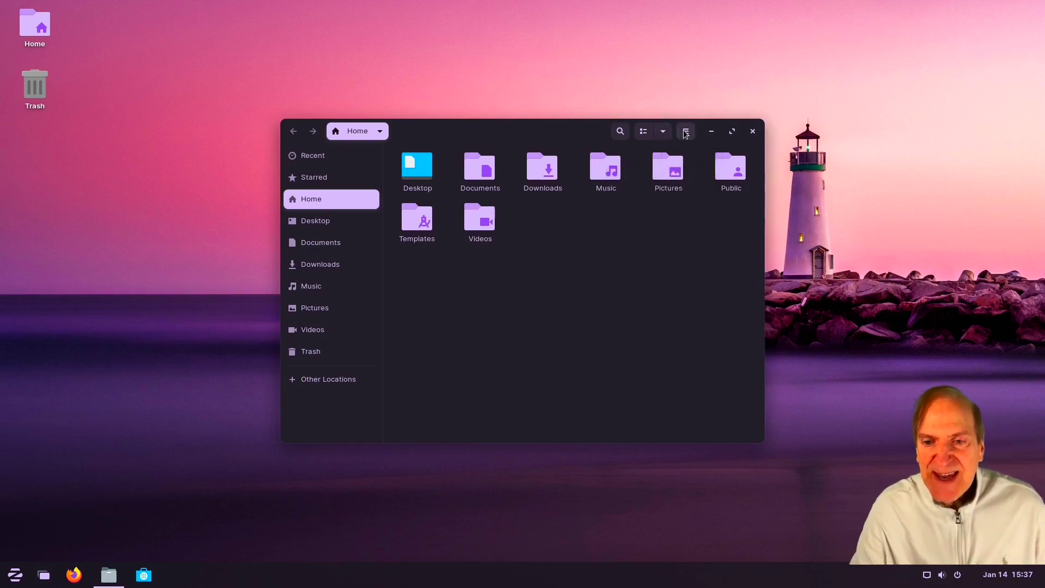
Allow folders to be expanded in list view through the file manager preferences, and close them.
left_click(685, 133)
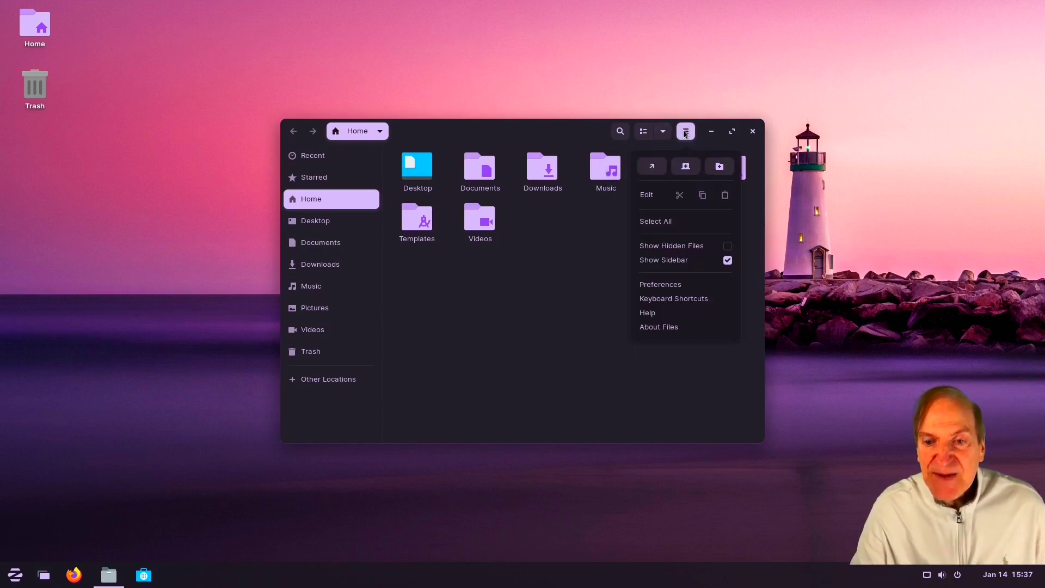
left_click(661, 284)
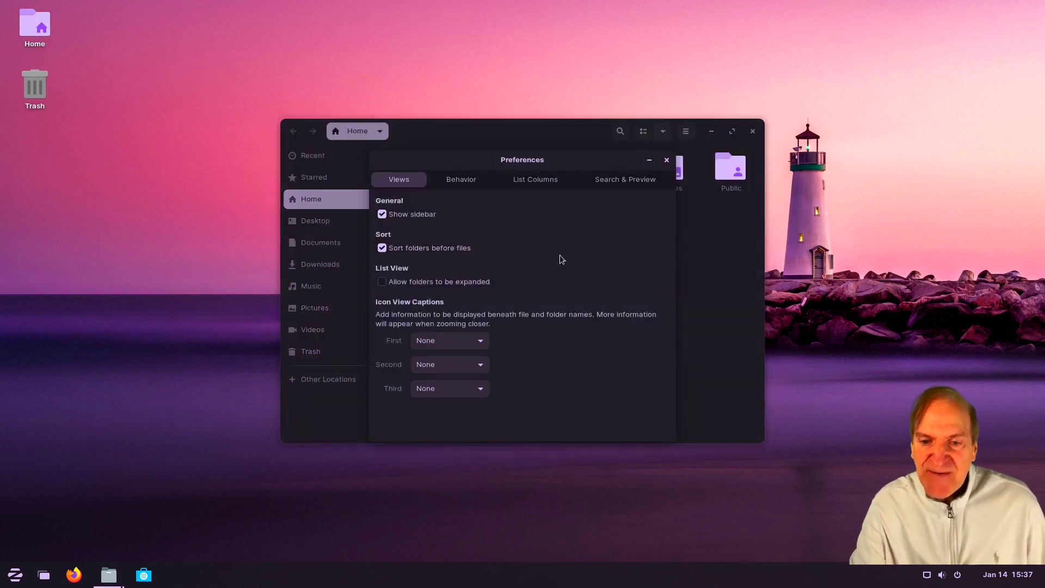
left_click_drag(506, 154, 718, 173)
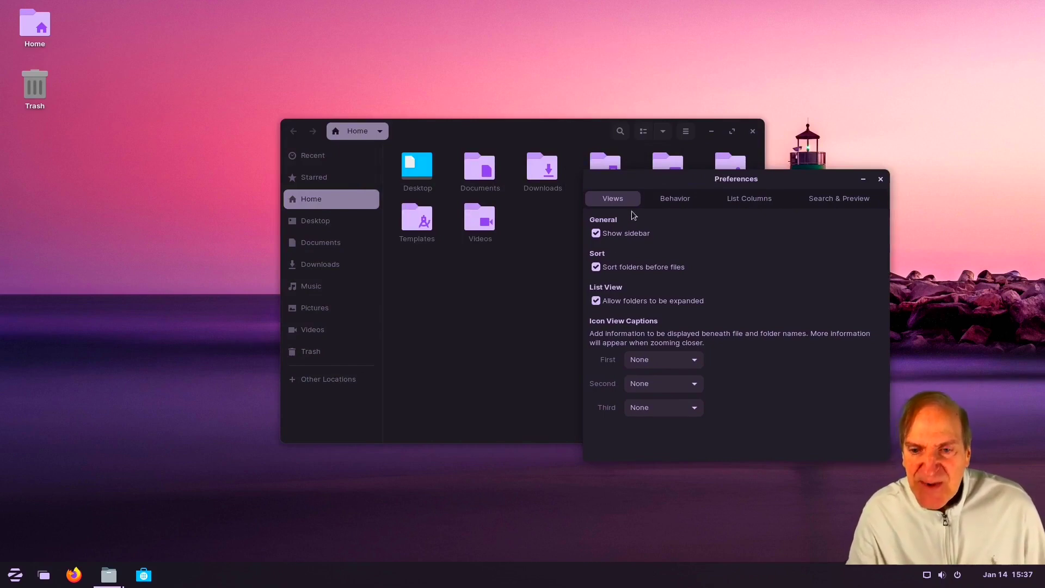
left_click(597, 302)
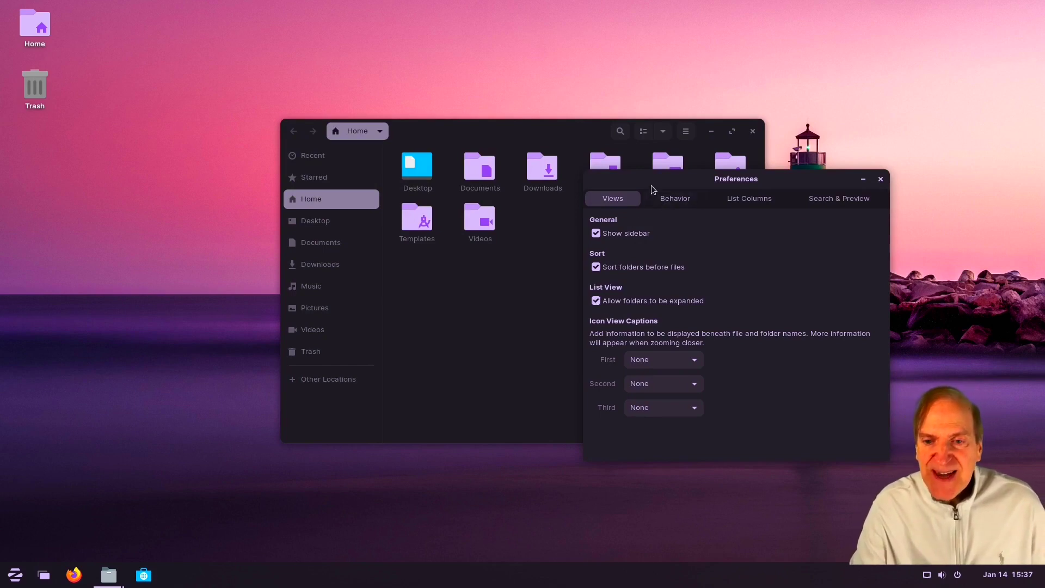
left_click(880, 179)
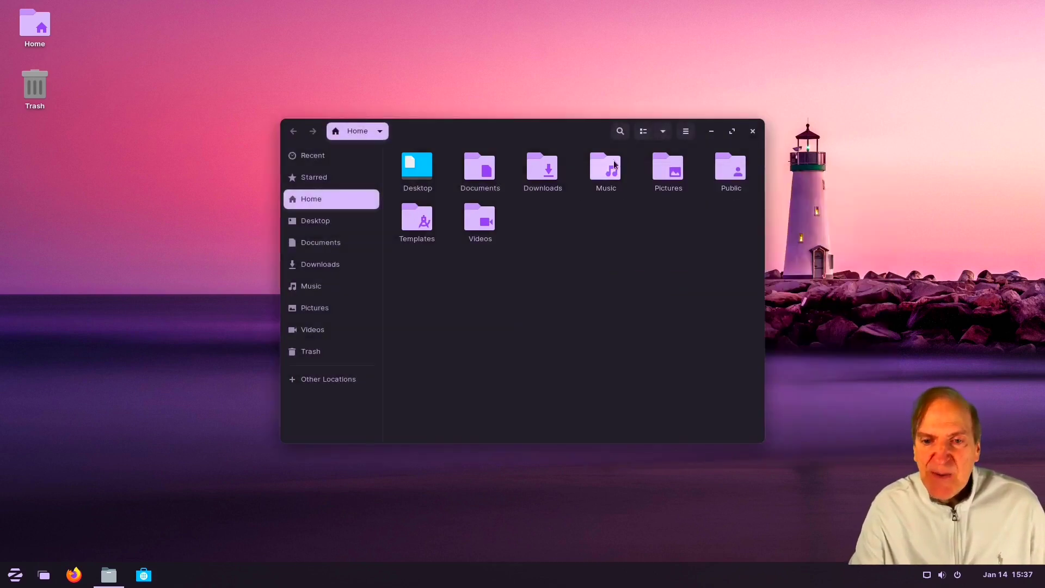
Show the Home folder as a list, and expand and collapse the Desktop and Documents folders.
left_click(637, 137)
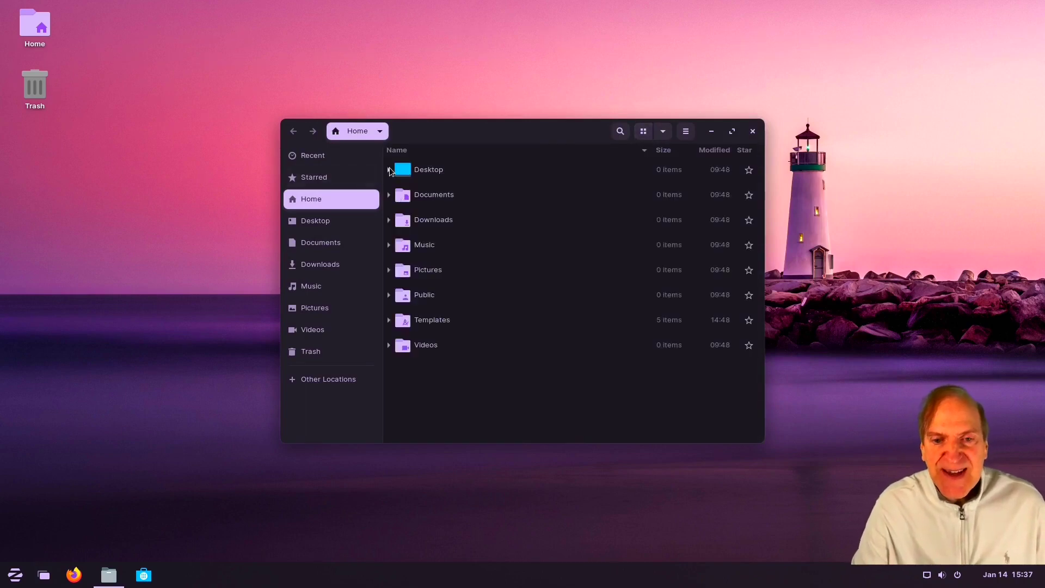
left_click(389, 171)
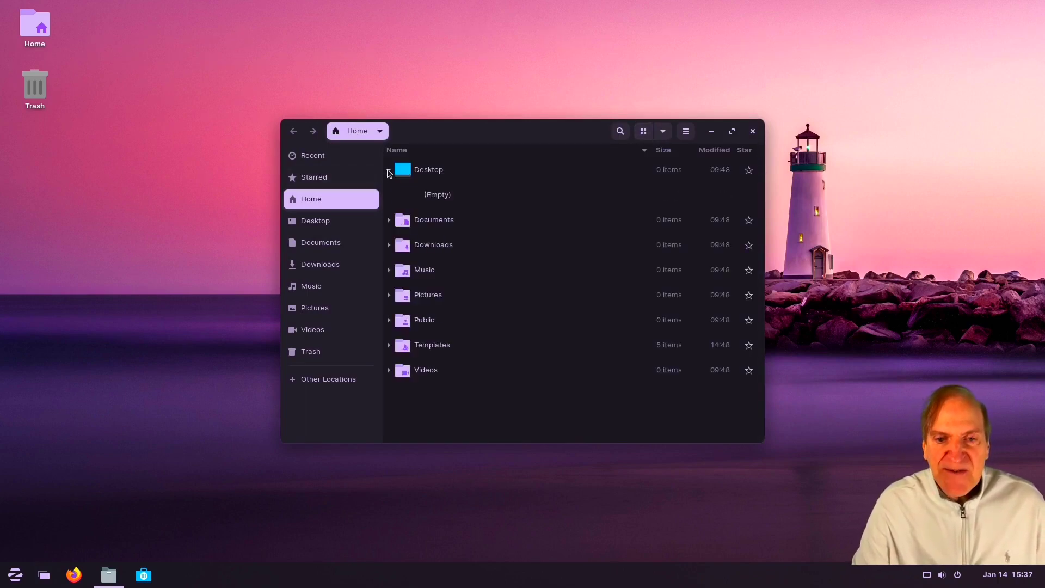
left_click(388, 171)
left_click(389, 196)
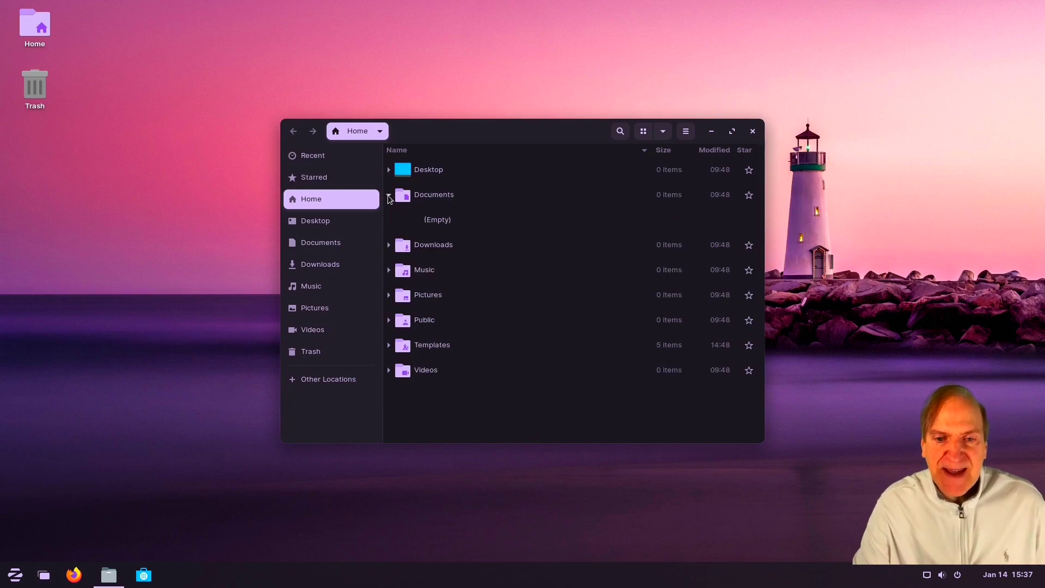
left_click(388, 196)
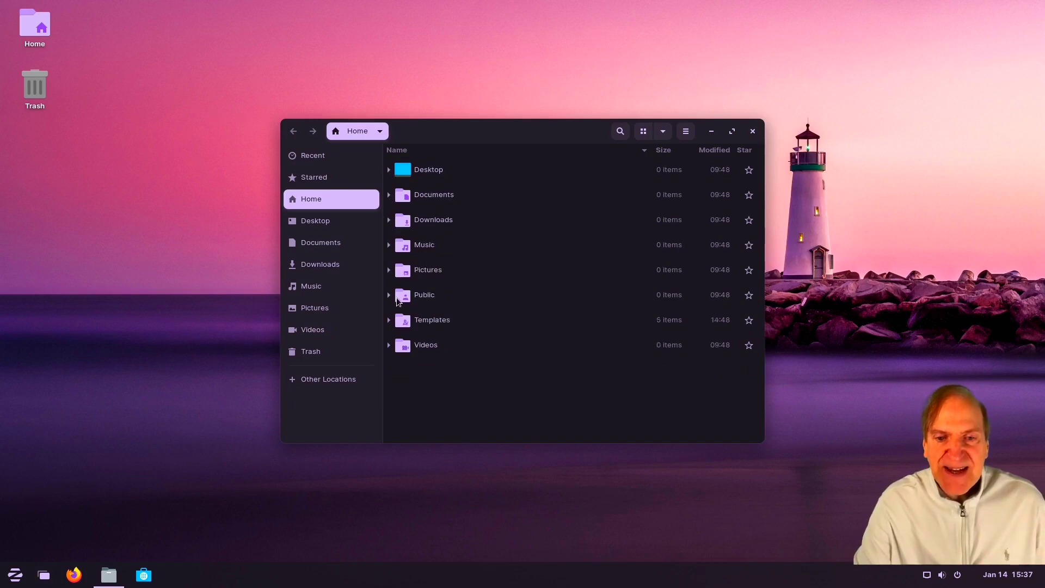
Turn off the preference that allows folders to be expanded in list view.
left_click(685, 131)
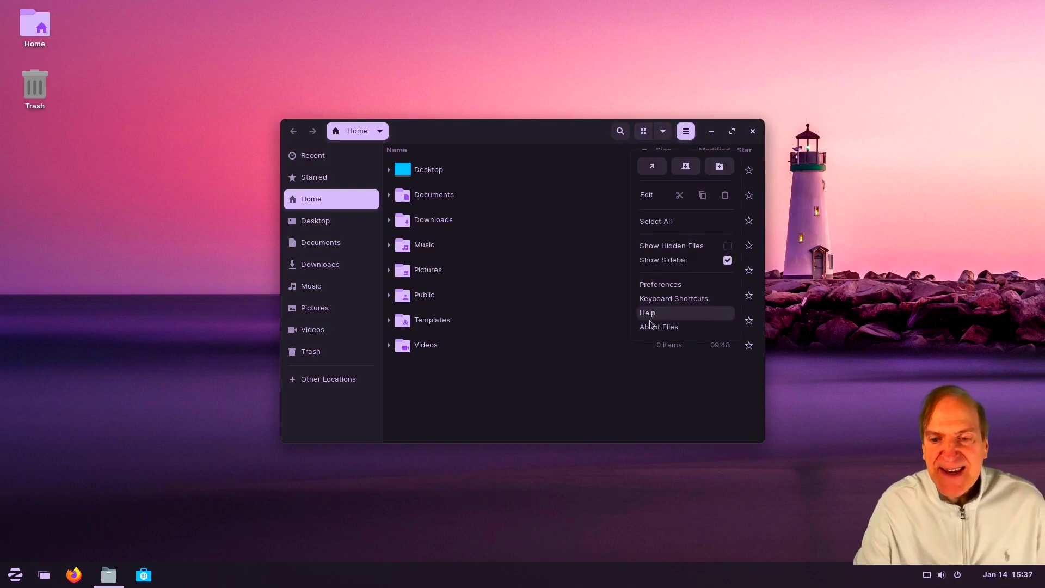
left_click(657, 283)
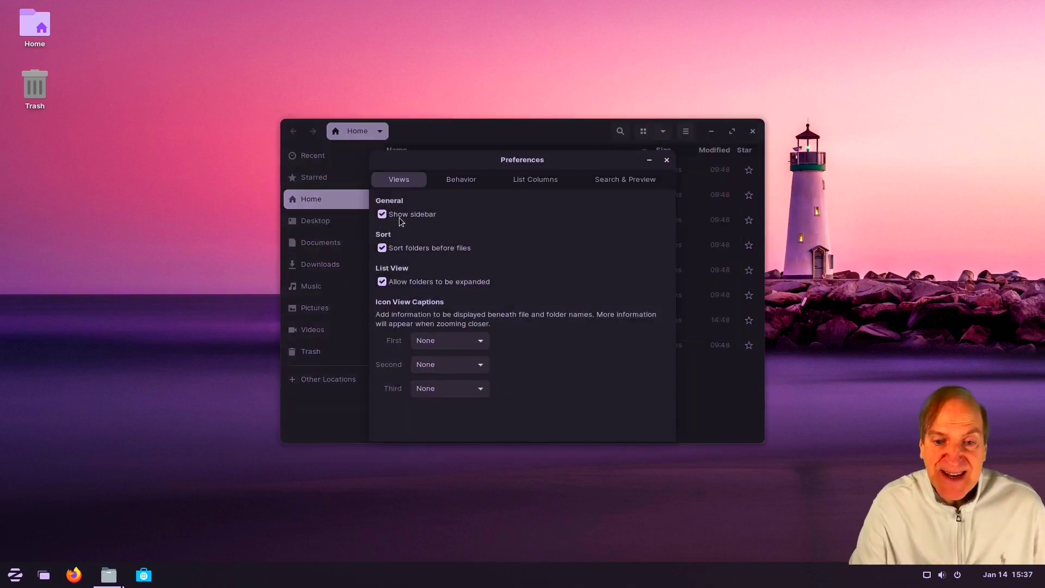
left_click_drag(468, 164, 648, 177)
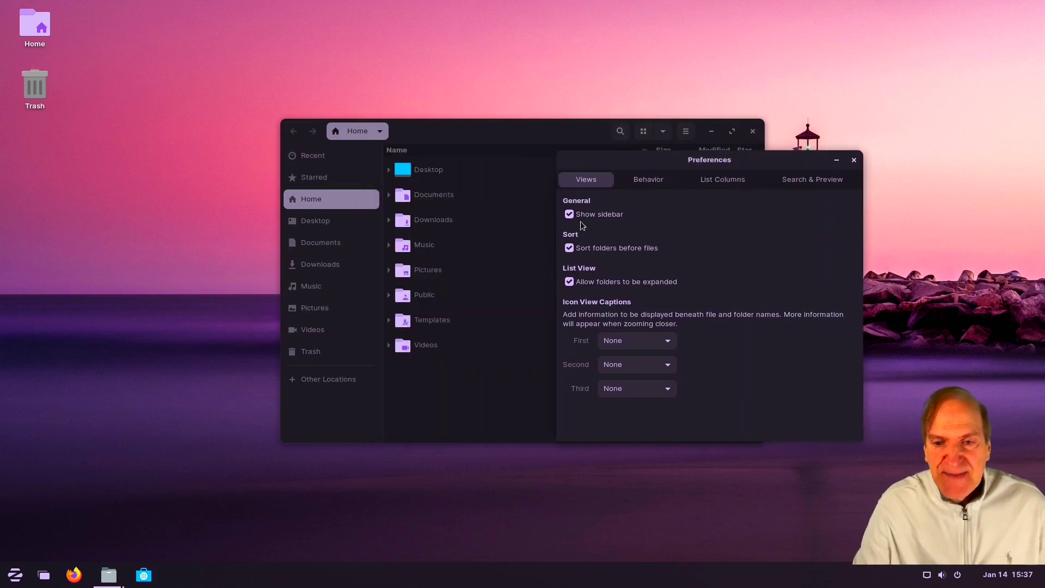
left_click(570, 282)
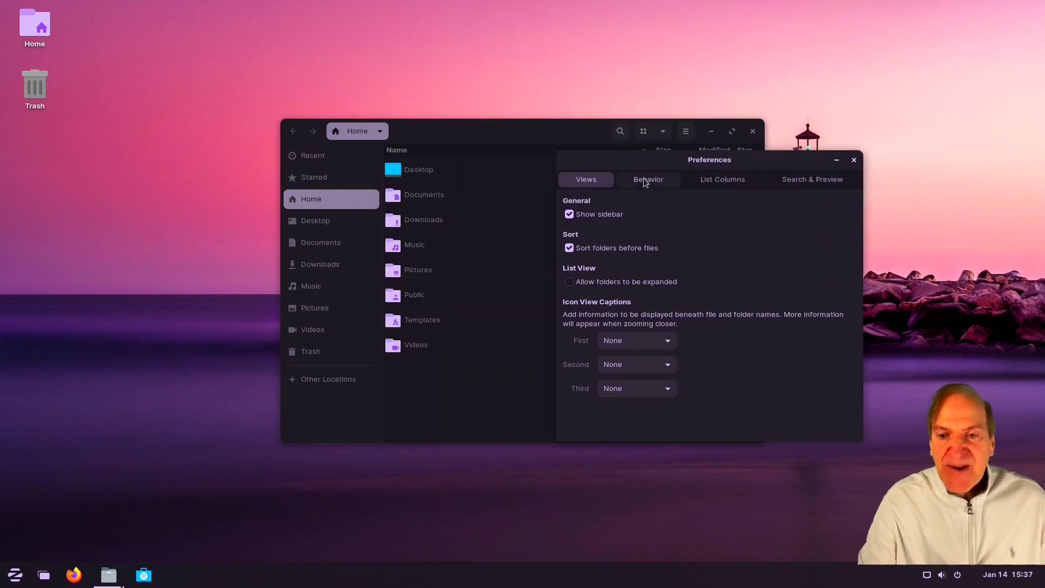
Add the Type column to the list view, look over the Behavior and Search & Preview preferences, and close them.
left_click(643, 185)
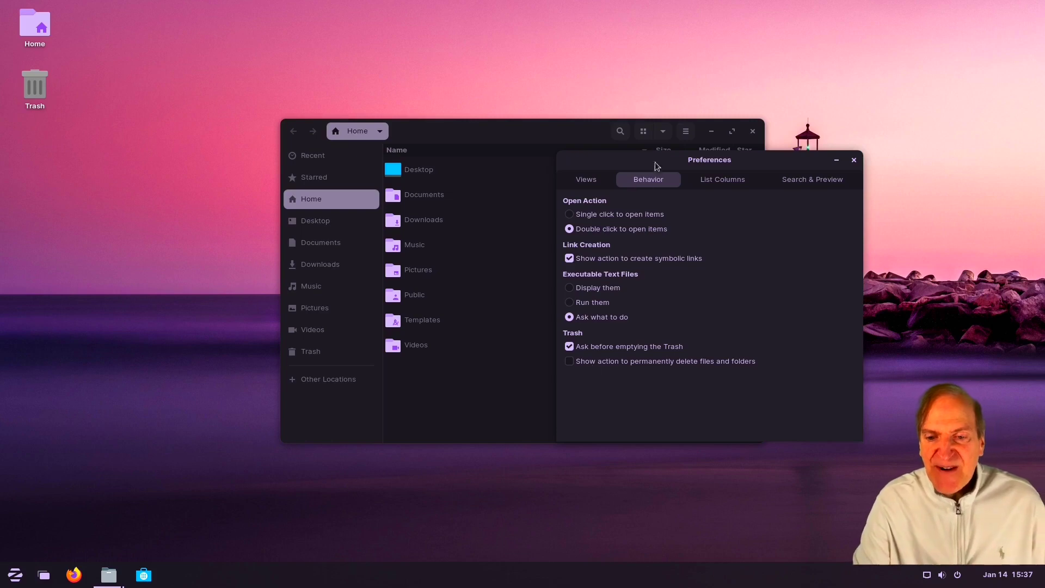
left_click(719, 179)
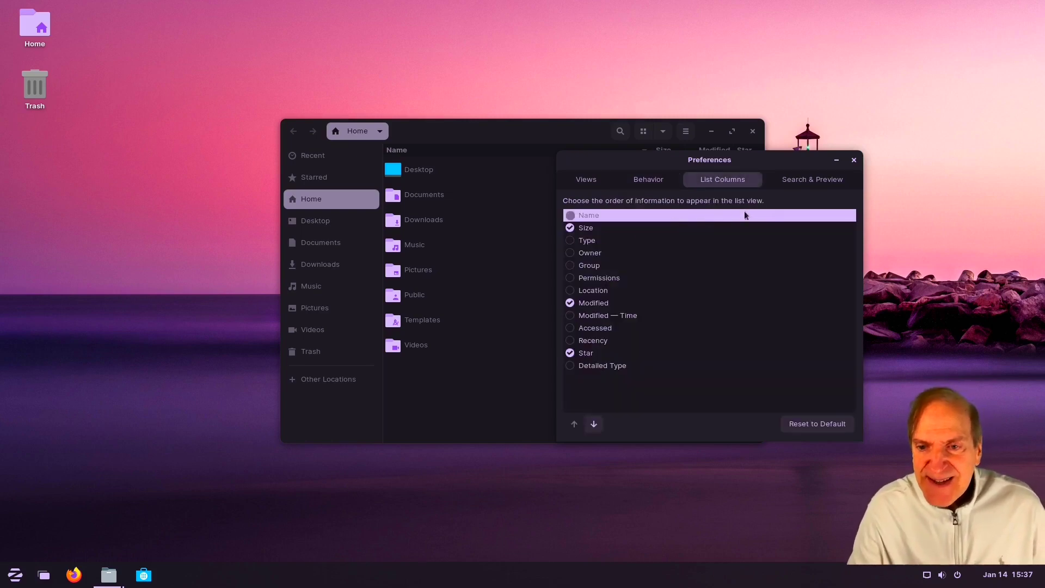
left_click(570, 241)
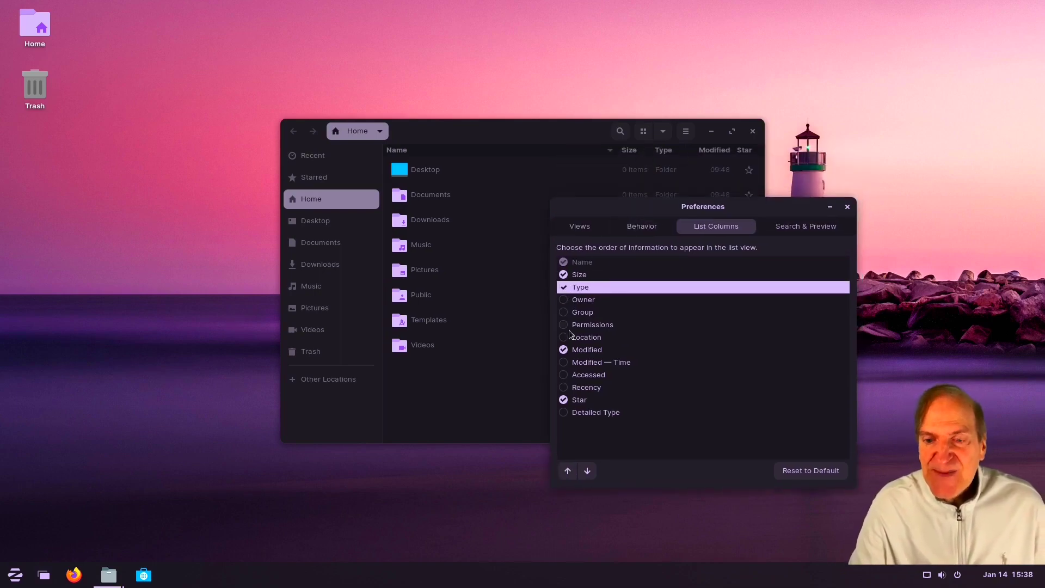
left_click(563, 286)
left_click(563, 286)
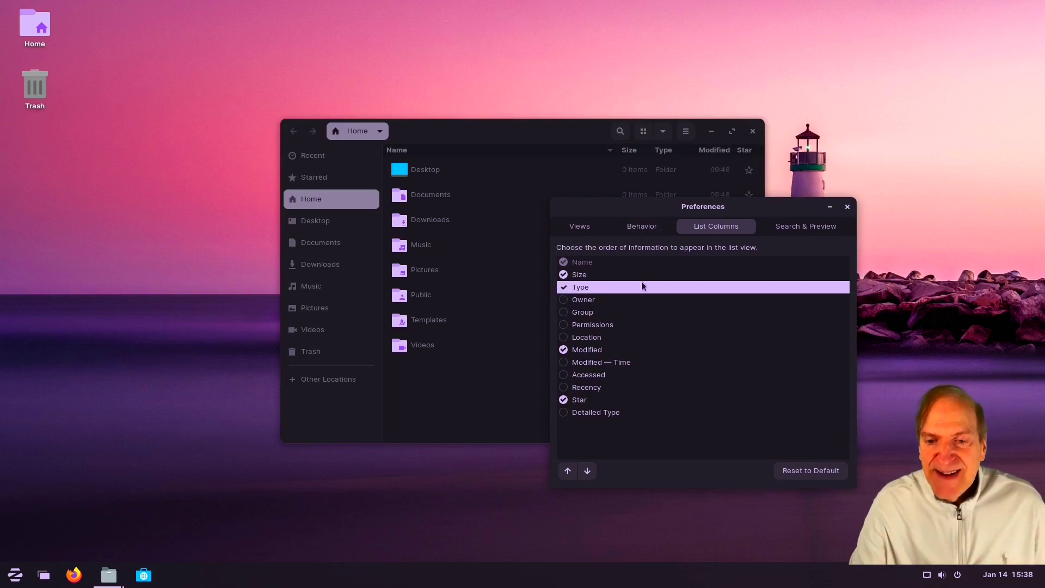
left_click(781, 227)
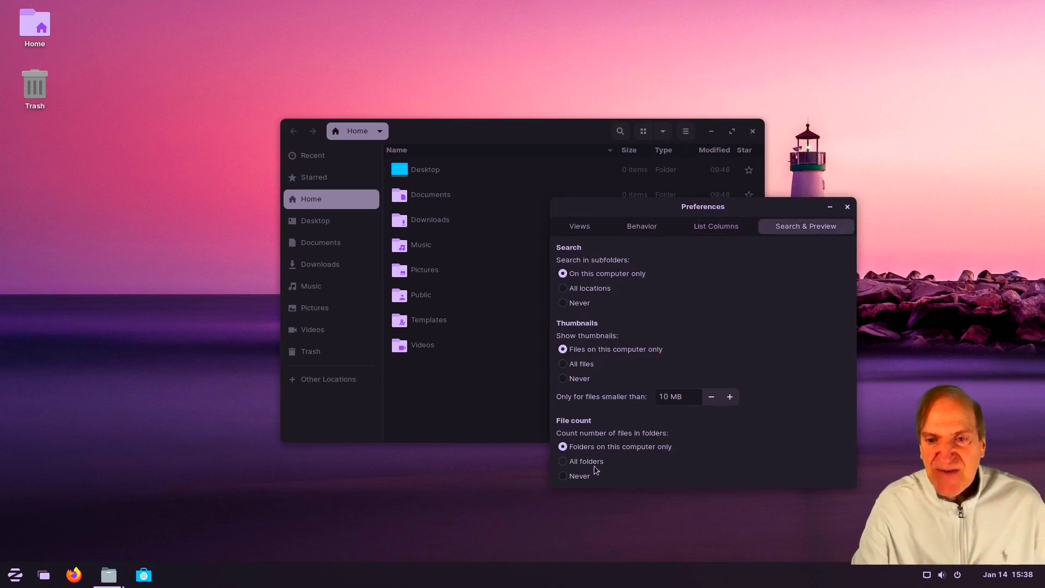
left_click(848, 207)
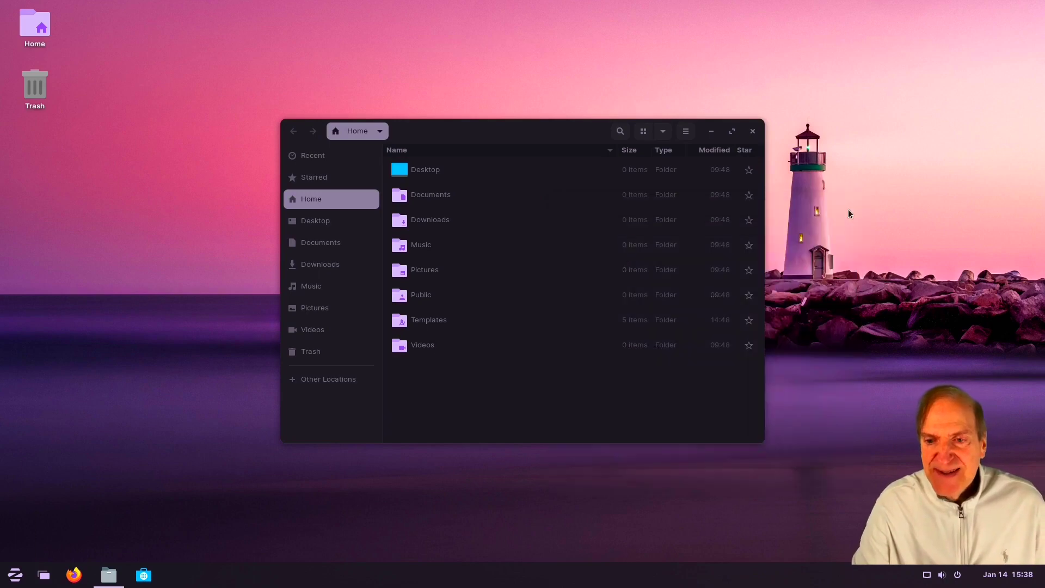
Switch the Home folder back to icon view and close the file manager.
left_click_drag(566, 138, 364, 114)
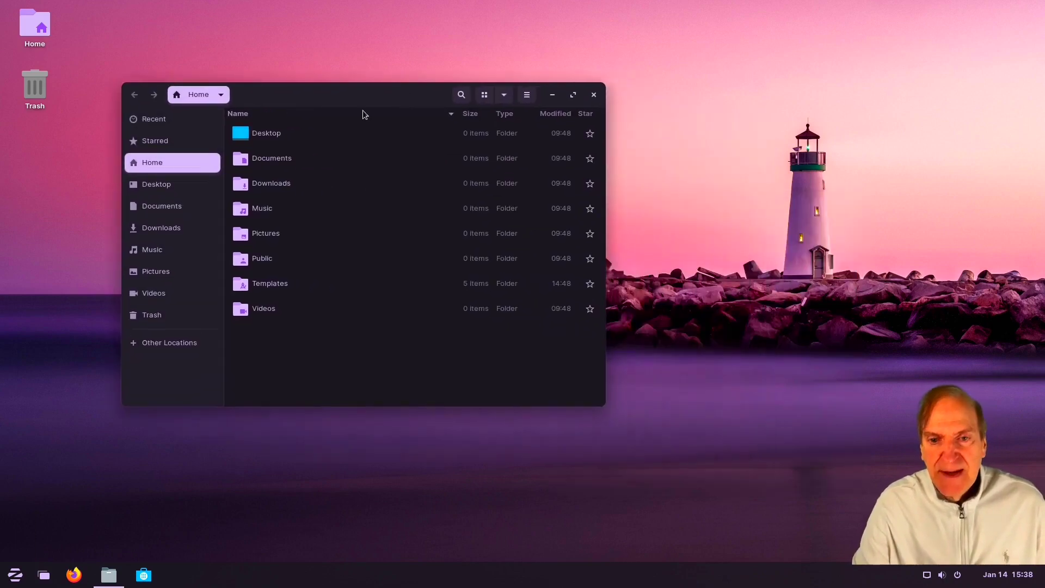
left_click(482, 95)
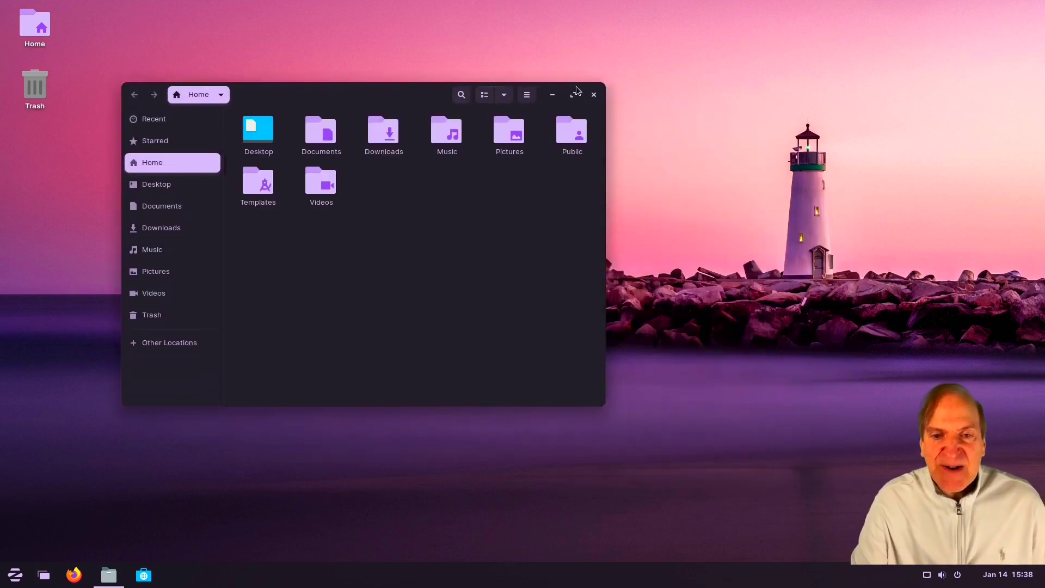
left_click(595, 95)
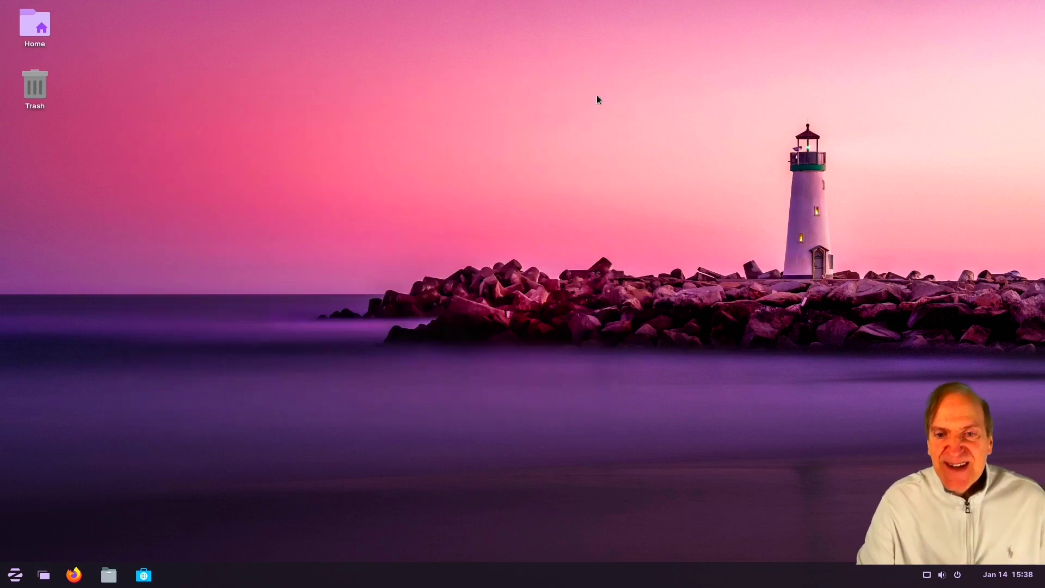